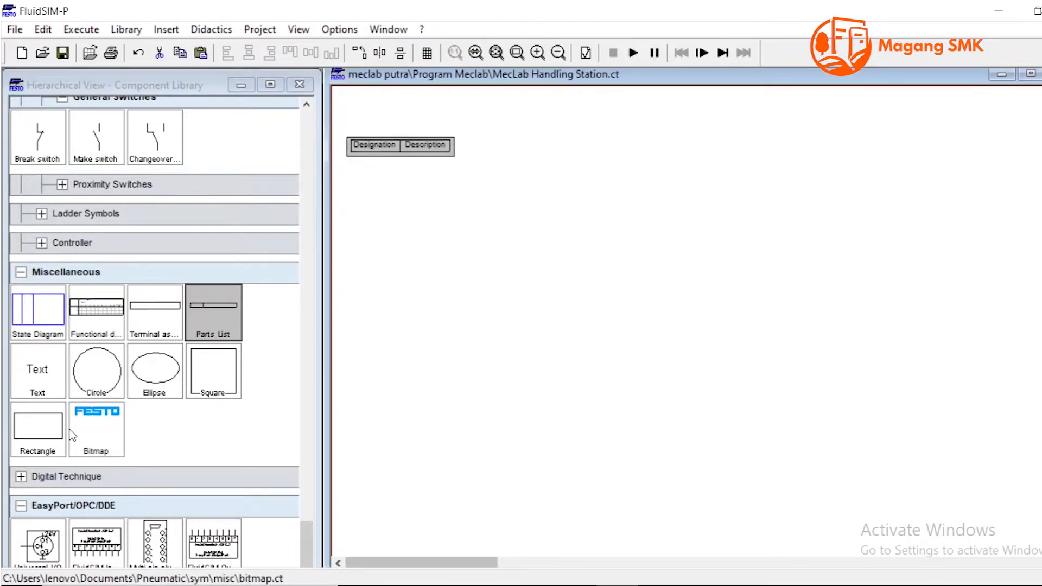
# Step: Add a framed text reading "MecLab Handling Station" directly above the parts list
pyautogui.moveTo(54, 383); pyautogui.dragTo(417, 116)
pyautogui.doubleClick(416, 116)
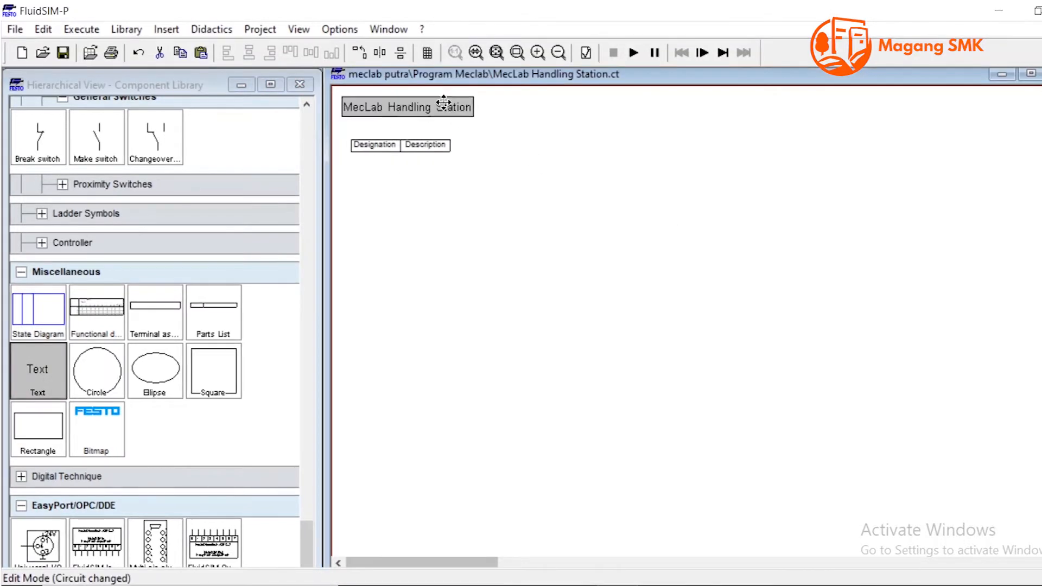
pyautogui.moveTo(434, 107); pyautogui.dragTo(434, 122)
pyautogui.click(559, 232)
pyautogui.doubleClick(453, 123)
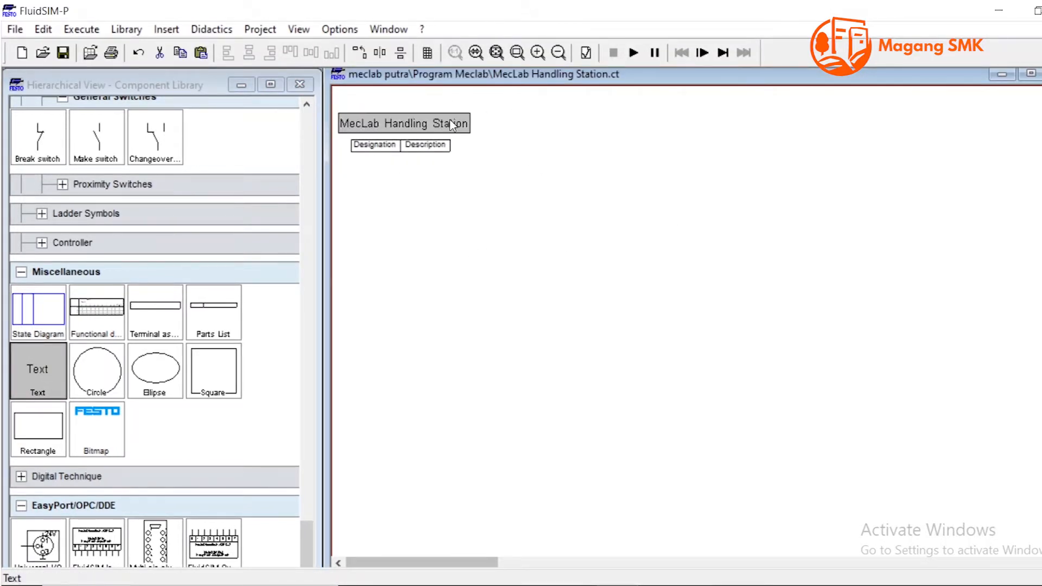
pyautogui.click(598, 342)
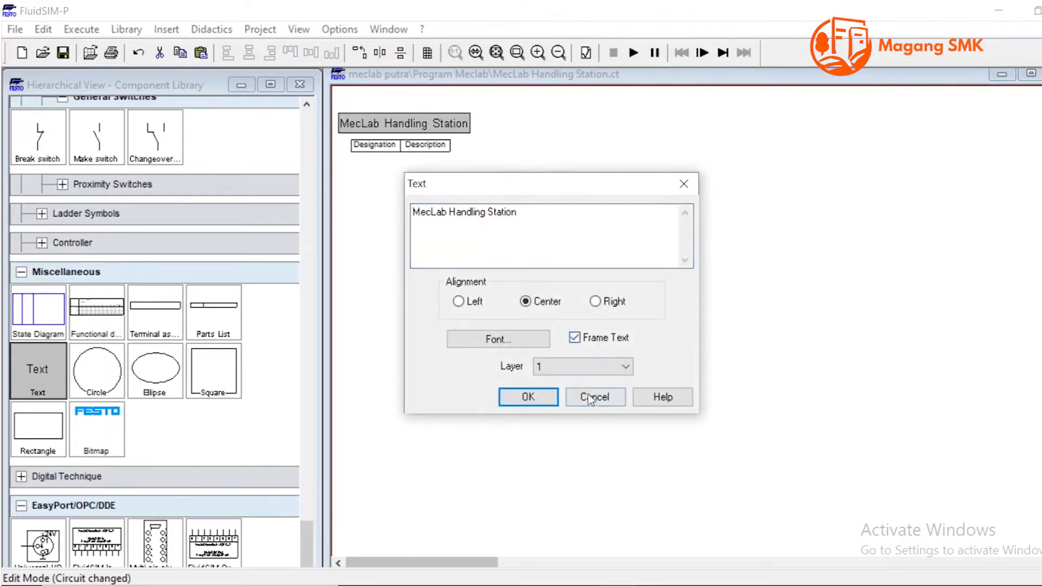
pyautogui.click(527, 397)
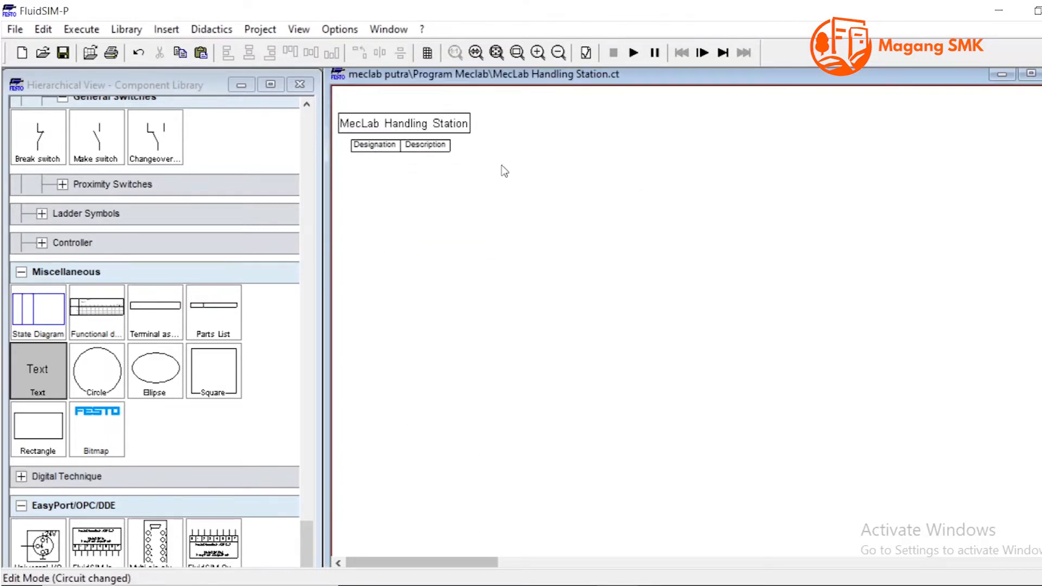
# Step: Add a FluidSIM output port to the circuit and place a FluidSIM input port below it
pyautogui.click(111, 431)
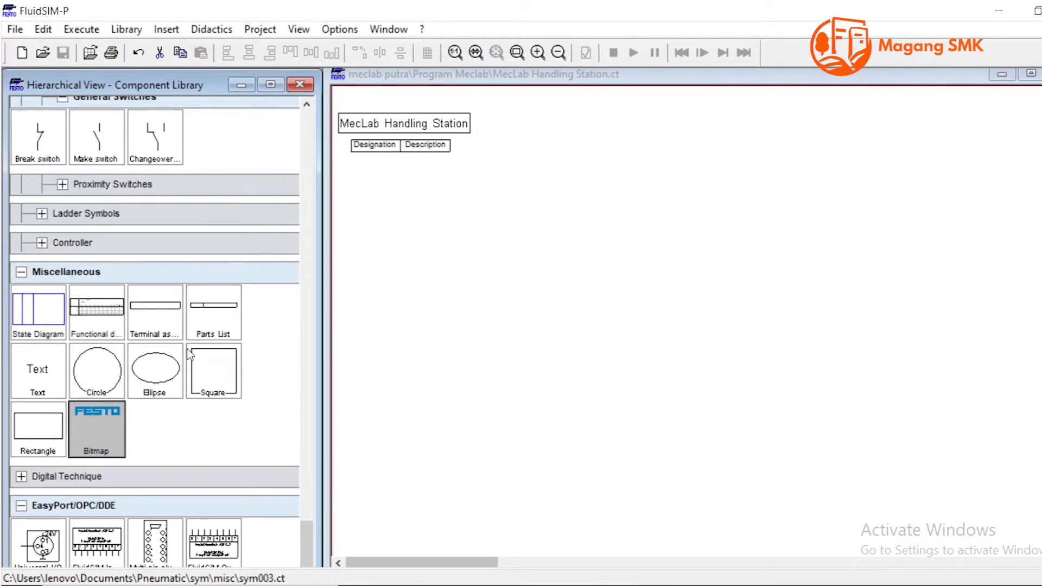
pyautogui.scroll(5, 188, 349)
pyautogui.scroll(2, 187, 348)
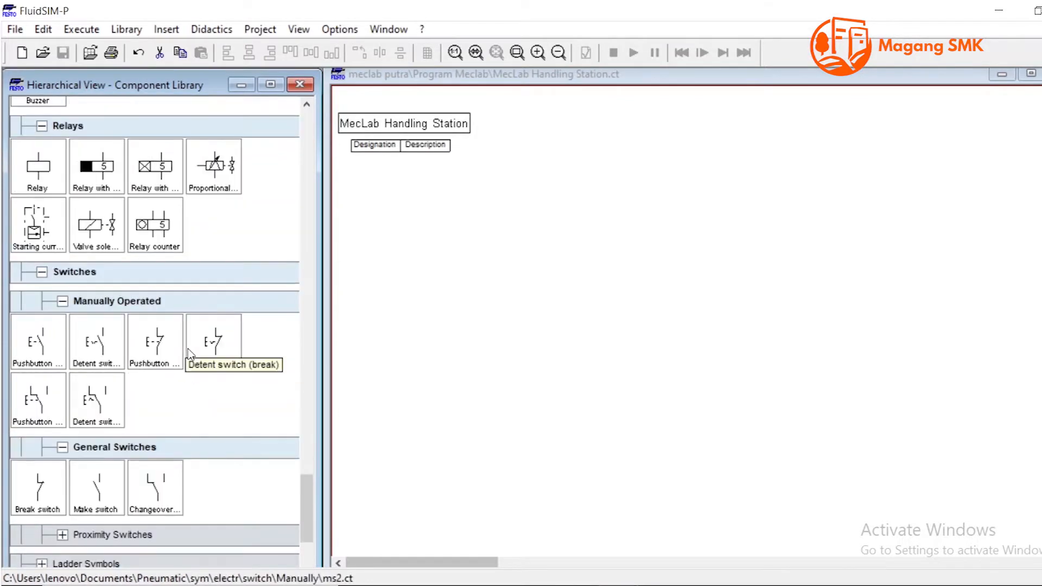
pyautogui.scroll(1, 186, 341)
pyautogui.scroll(-3, 191, 328)
pyautogui.scroll(-4, 197, 324)
pyautogui.moveTo(228, 540); pyautogui.dragTo(858, 267)
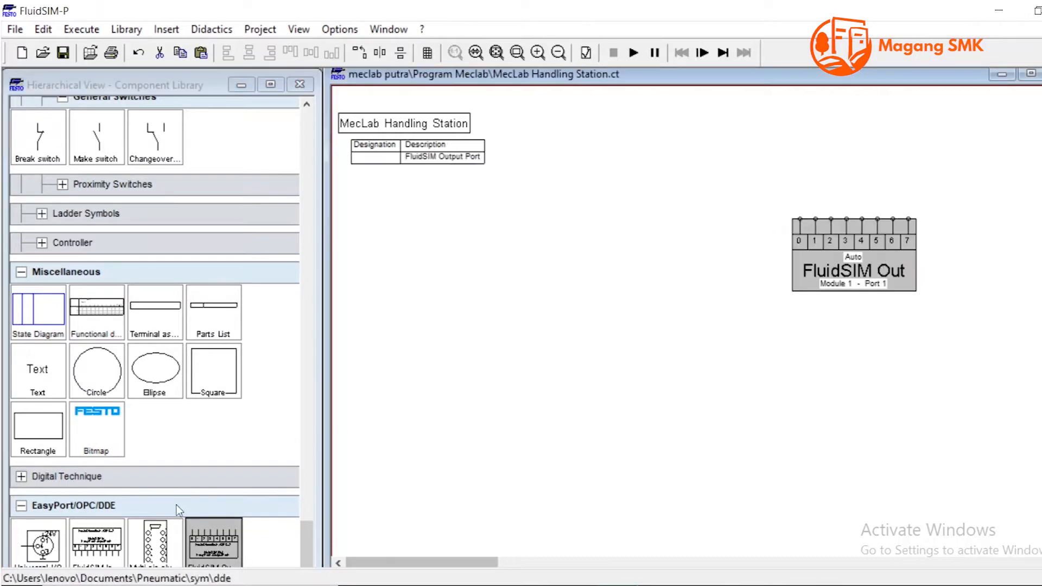
pyautogui.moveTo(96, 542); pyautogui.dragTo(885, 359)
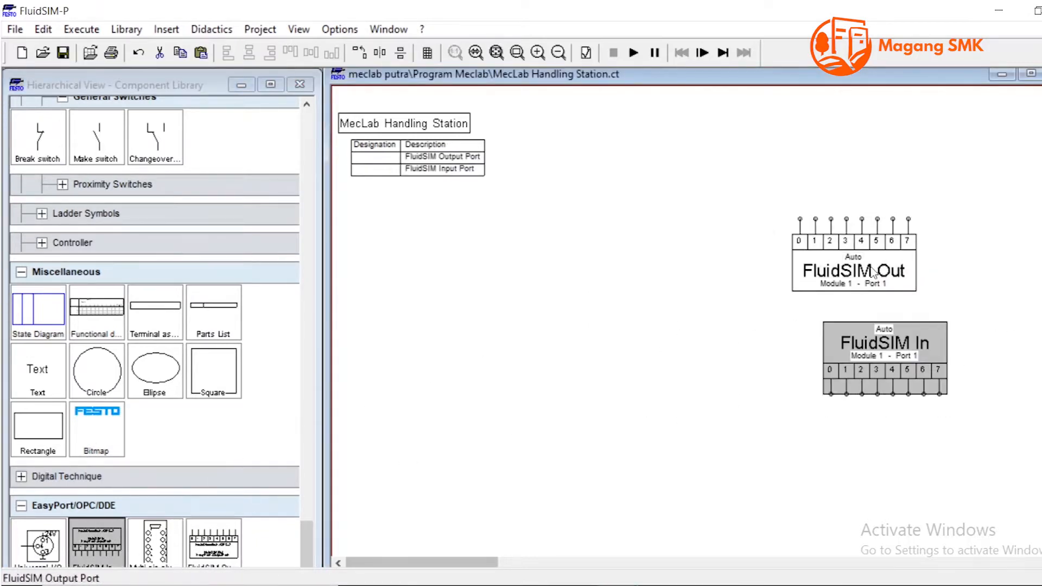
# Step: Move both ports further right, stacking FluidSIM Out directly on top of FluidSIM In
pyautogui.moveTo(873, 273); pyautogui.dragTo(1012, 258)
pyautogui.moveTo(900, 350); pyautogui.dragTo(1011, 304)
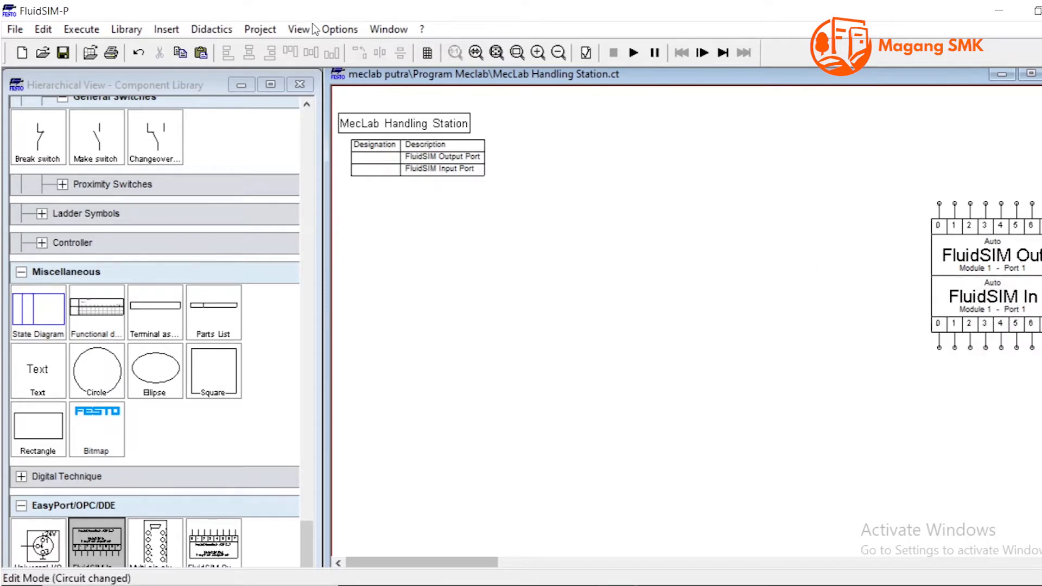
pyautogui.moveTo(394, 567); pyautogui.dragTo(454, 568)
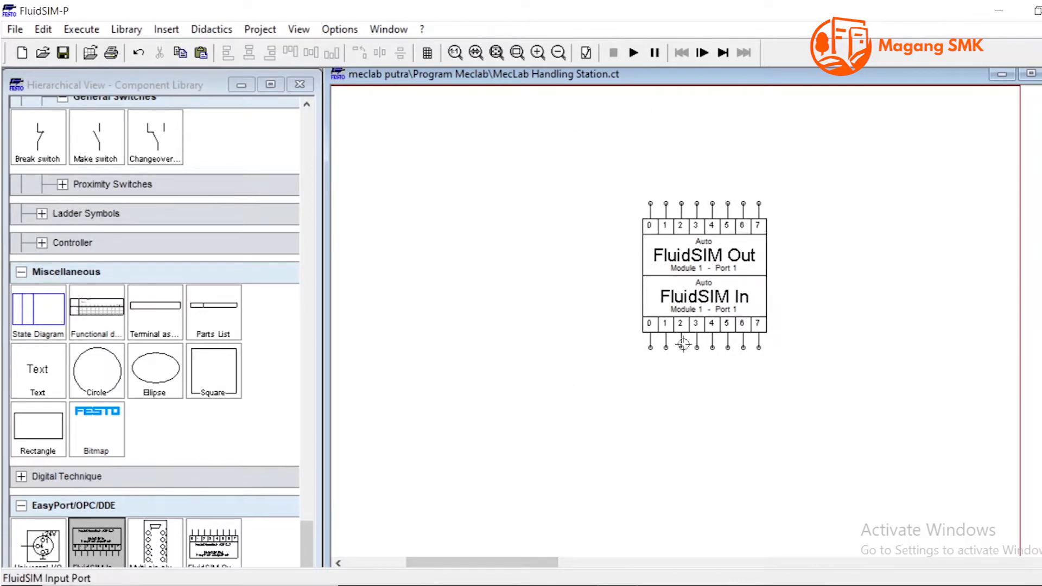
pyautogui.click(703, 244)
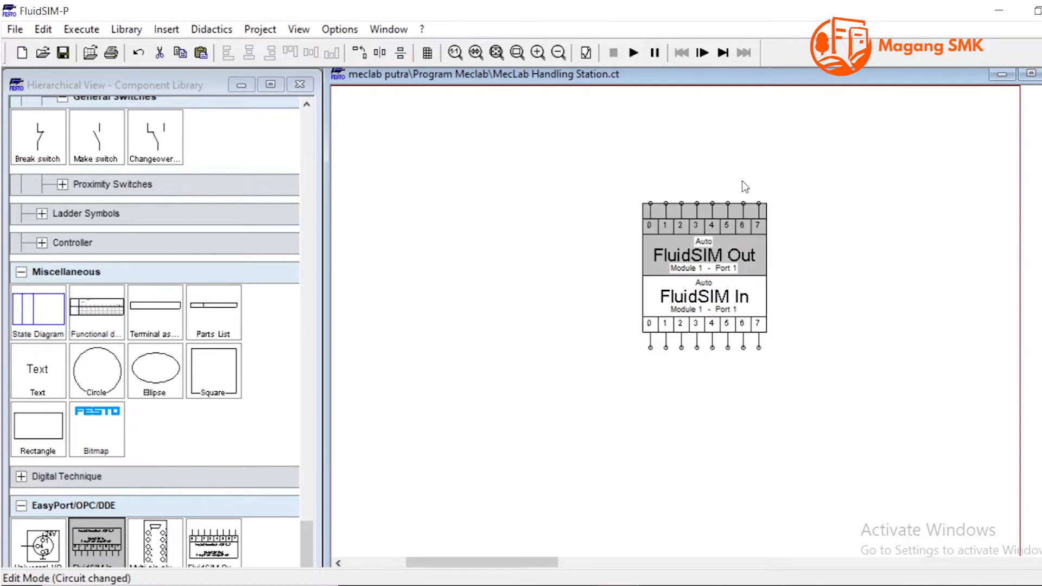
pyautogui.click(722, 311)
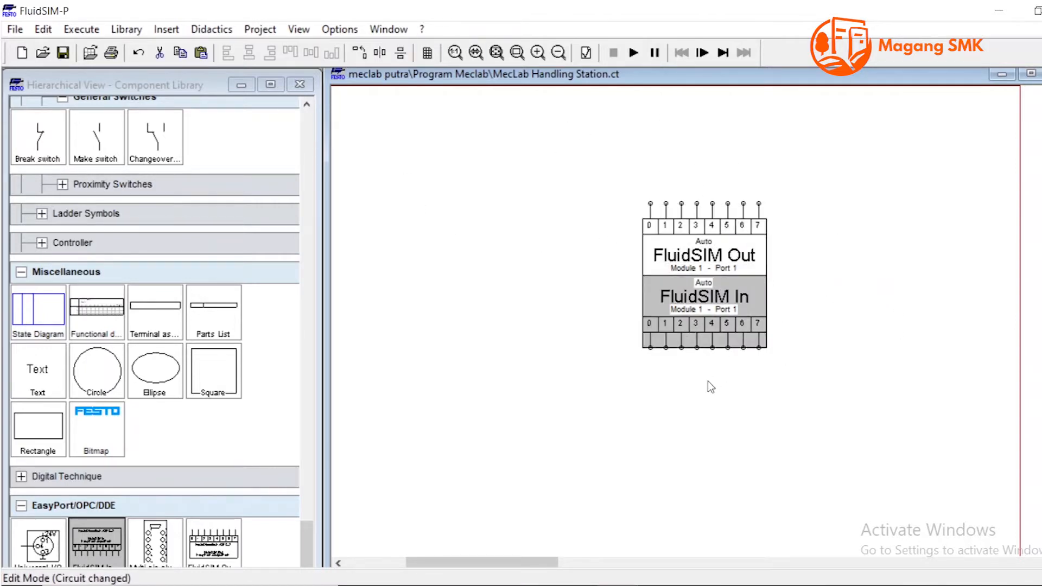
pyautogui.click(492, 315)
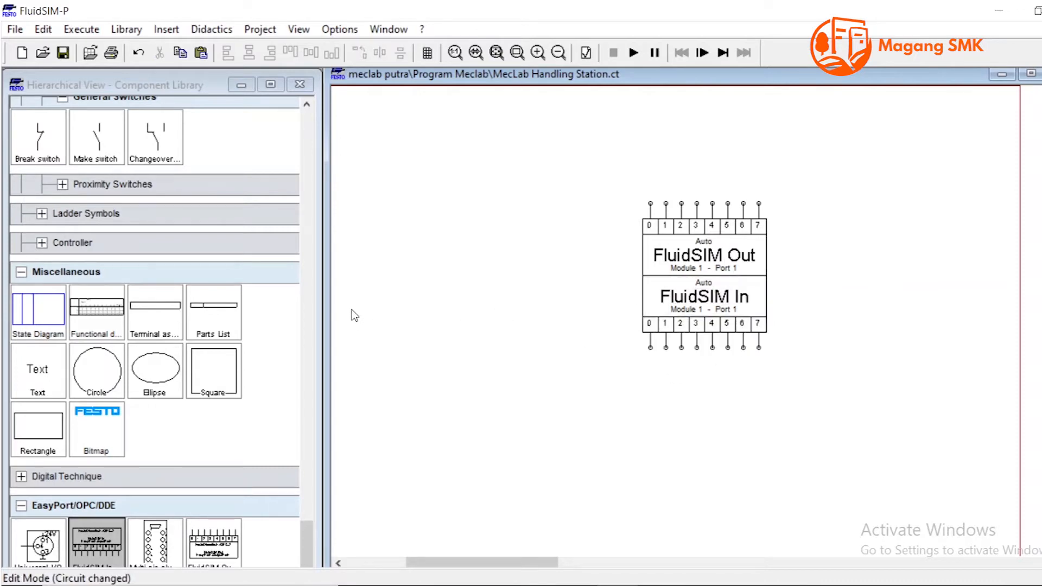
# Step: Add a relay labelled 1S1 below the FluidSIM input port and wire its A1 terminal to input 0
pyautogui.scroll(-3, 354, 315)
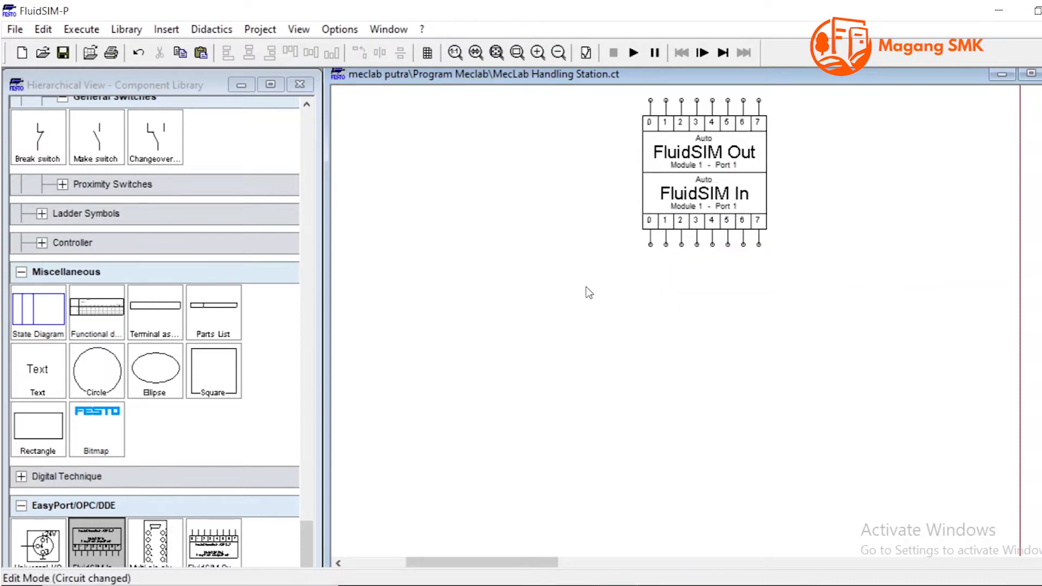
pyautogui.scroll(10, 307, 227)
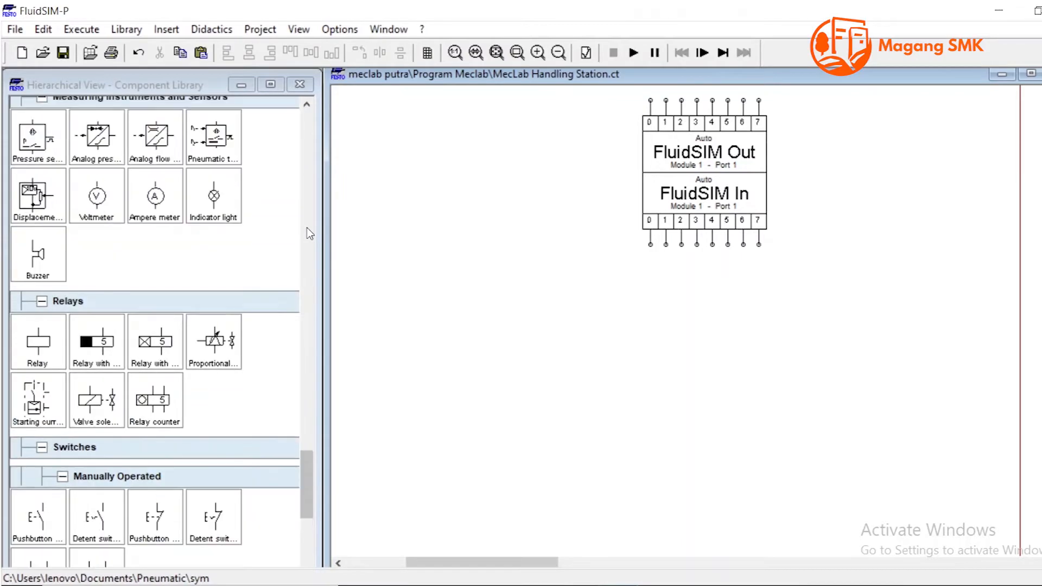
pyautogui.moveTo(304, 460); pyautogui.dragTo(297, 537)
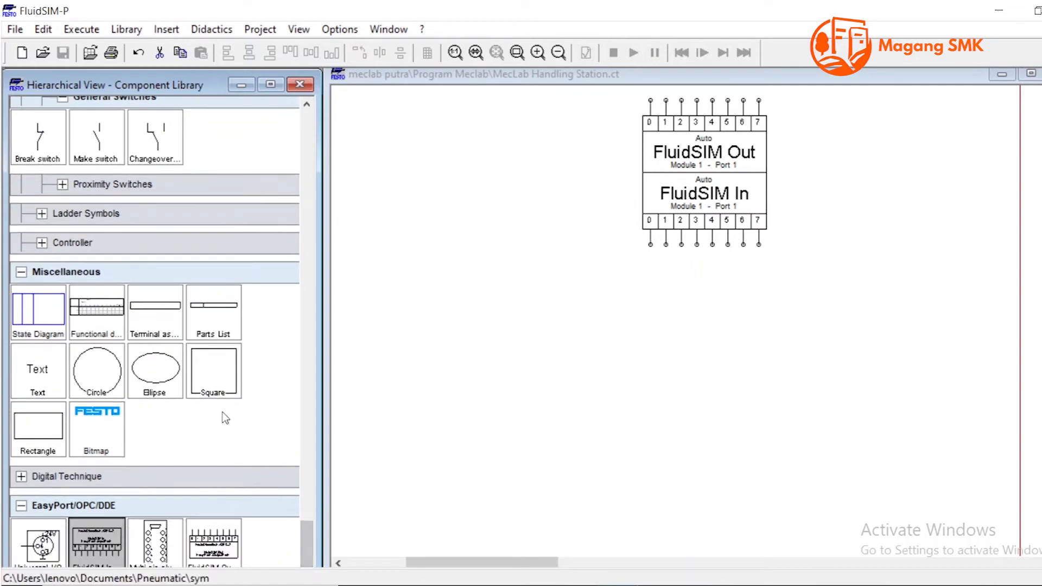
pyautogui.scroll(5, 222, 410)
pyautogui.scroll(4, 220, 402)
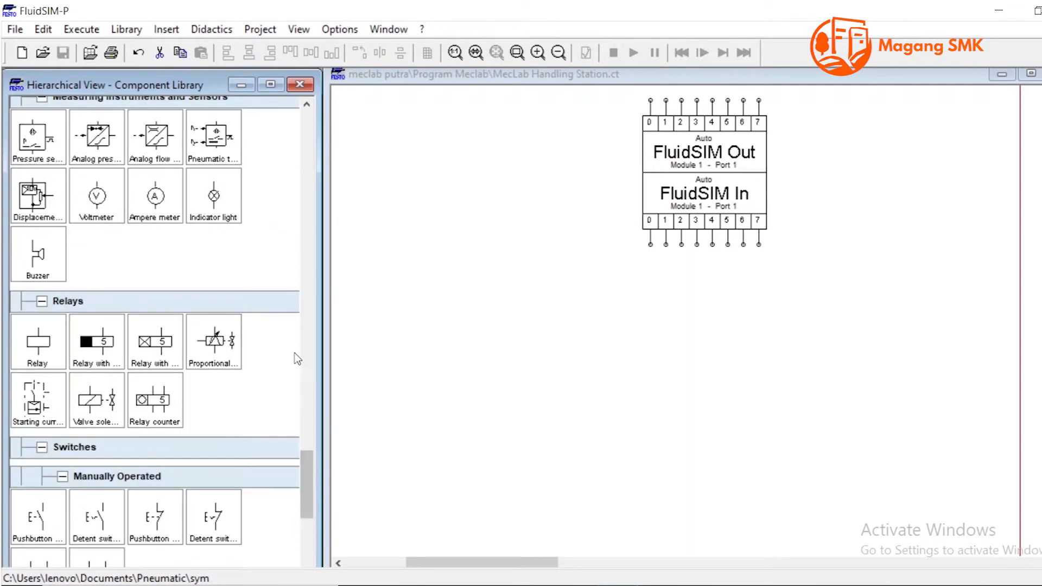
pyautogui.moveTo(37, 335); pyautogui.dragTo(653, 284)
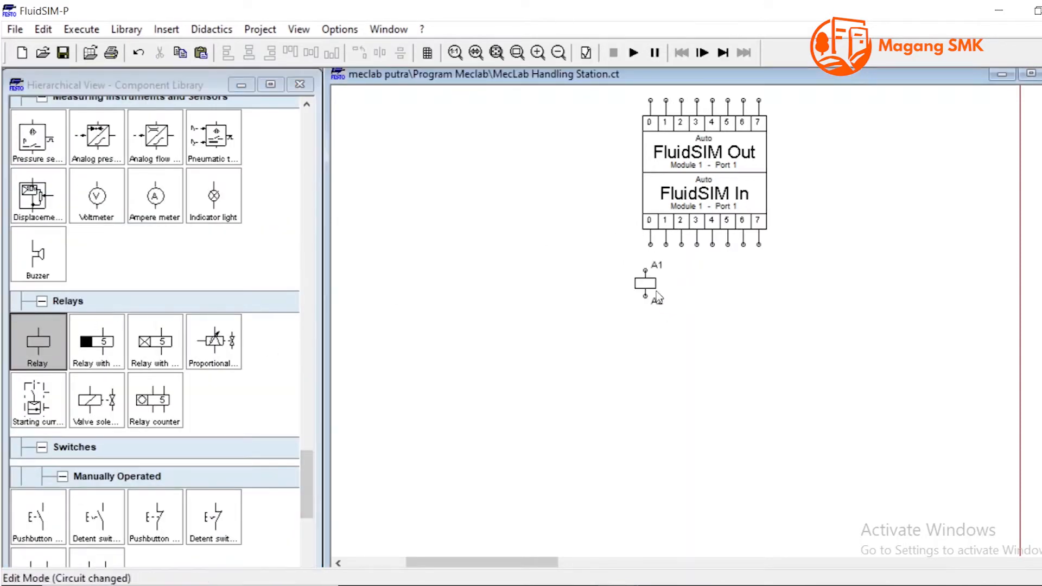
pyautogui.doubleClick(654, 286)
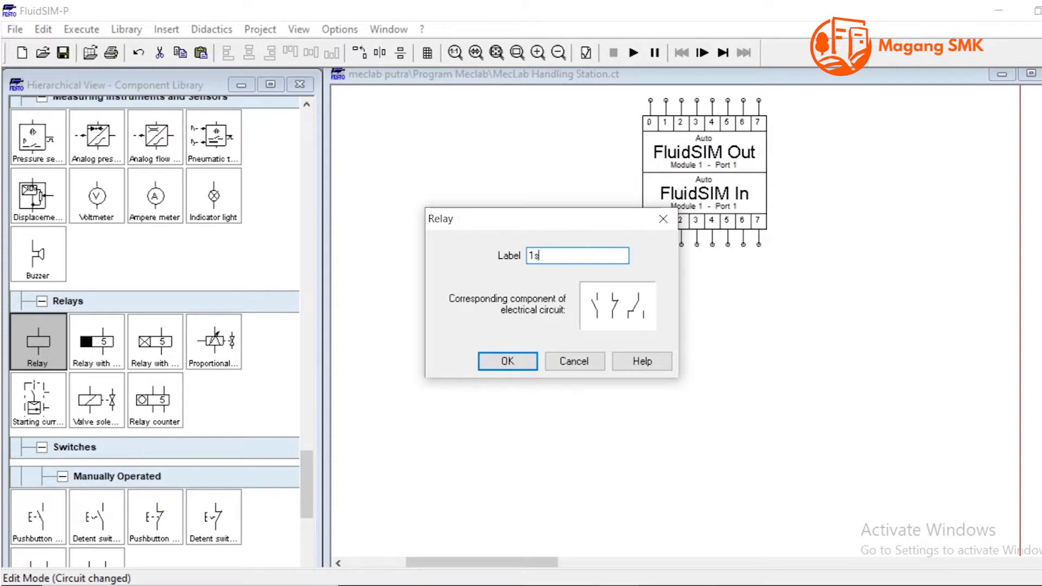
pyautogui.press('Return')
pyautogui.moveTo(650, 270); pyautogui.dragTo(650, 244)
# Step: Place a 0V electrical connection below relay 1S1
pyautogui.scroll(-3, 86, 276)
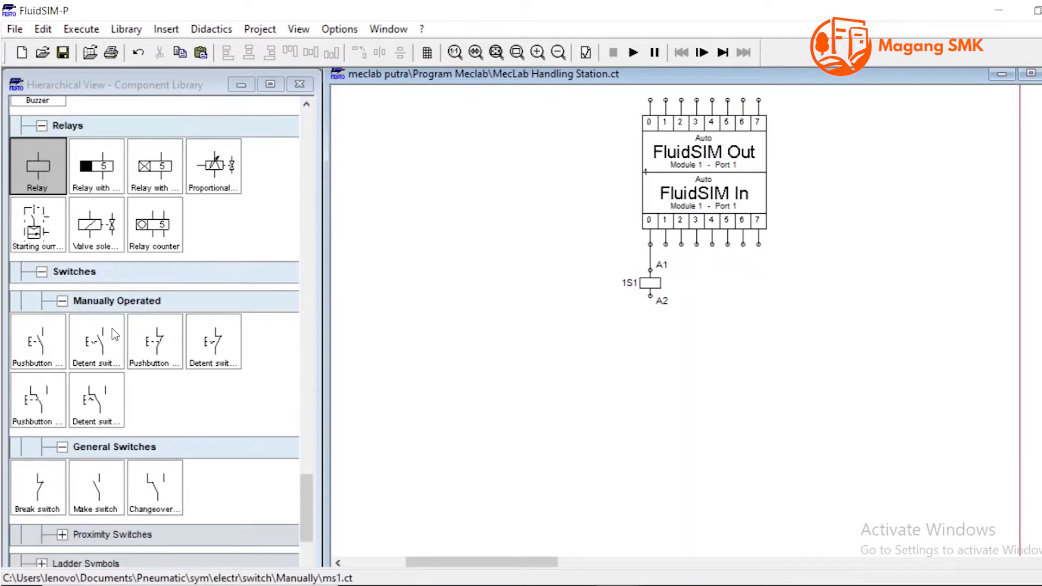
pyautogui.click(102, 485)
pyautogui.scroll(7, 191, 390)
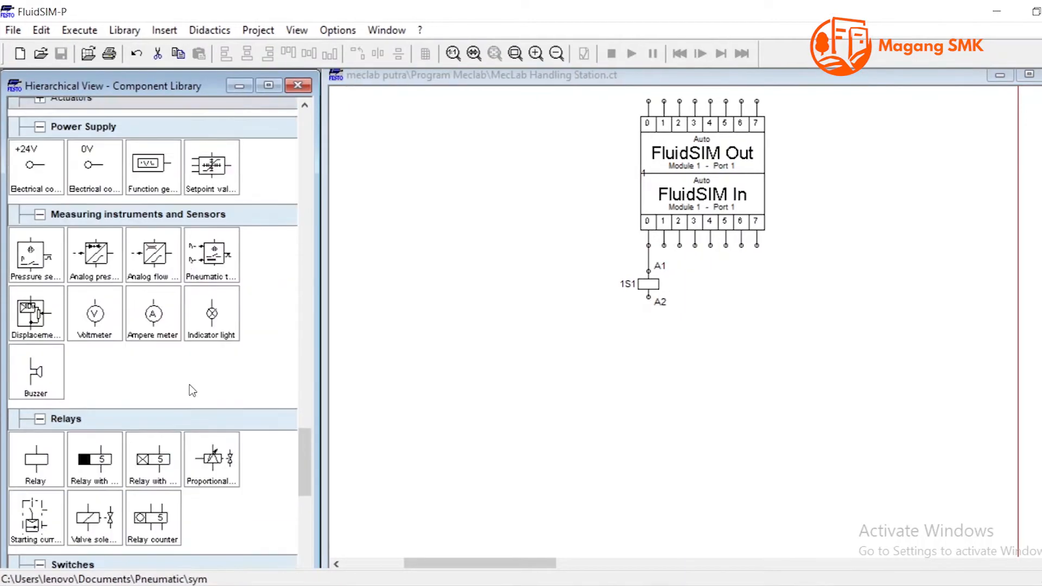
pyautogui.scroll(8, 180, 379)
pyautogui.scroll(-15, 180, 378)
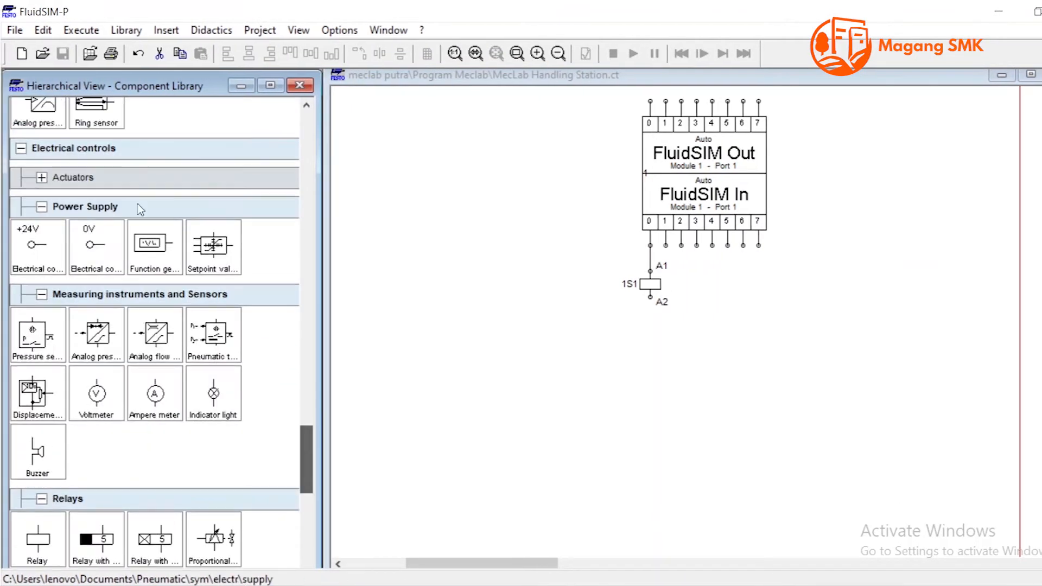
pyautogui.moveTo(110, 270); pyautogui.dragTo(624, 333)
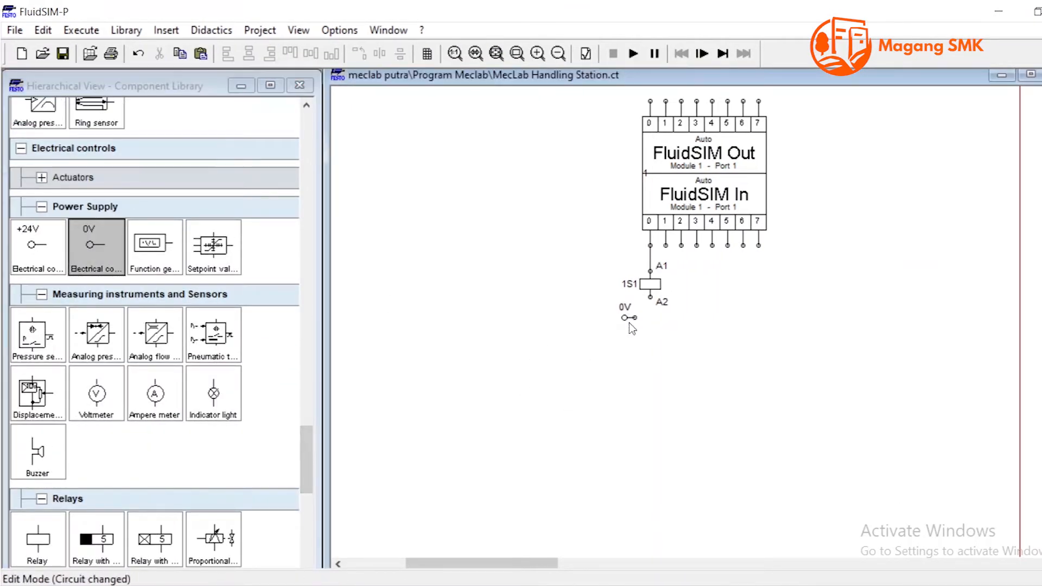
pyautogui.click(656, 344)
# Step: Add a second relay labelled 1S2, offset below 1S1, and wire its A1 terminal to input 1
pyautogui.scroll(-1, 435, 354)
pyautogui.scroll(-4, 178, 349)
pyautogui.scroll(-4, 178, 349)
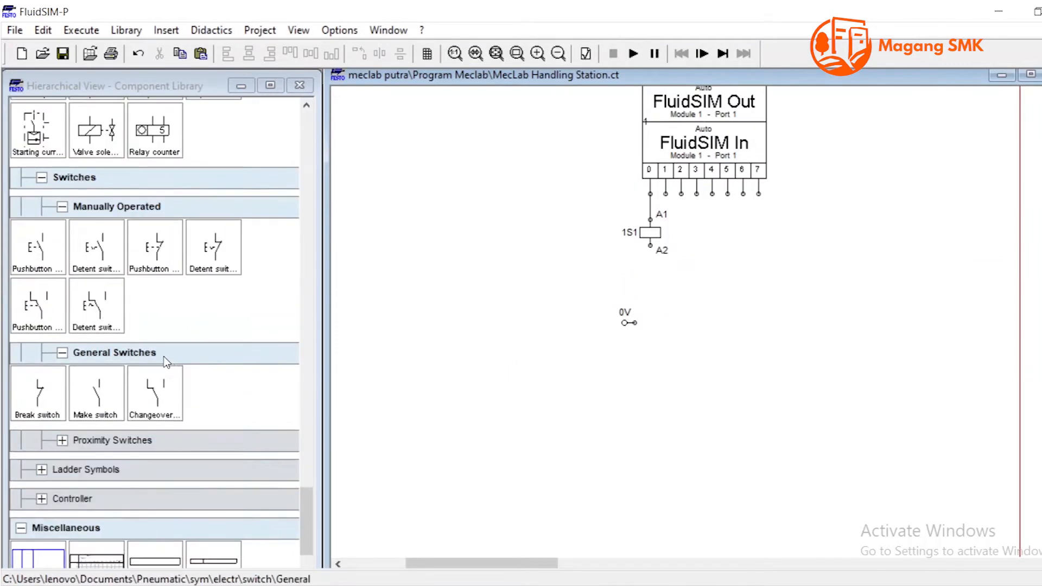
pyautogui.scroll(2, 178, 352)
pyautogui.moveTo(37, 187); pyautogui.dragTo(670, 264)
pyautogui.click(693, 261)
pyautogui.click(683, 261)
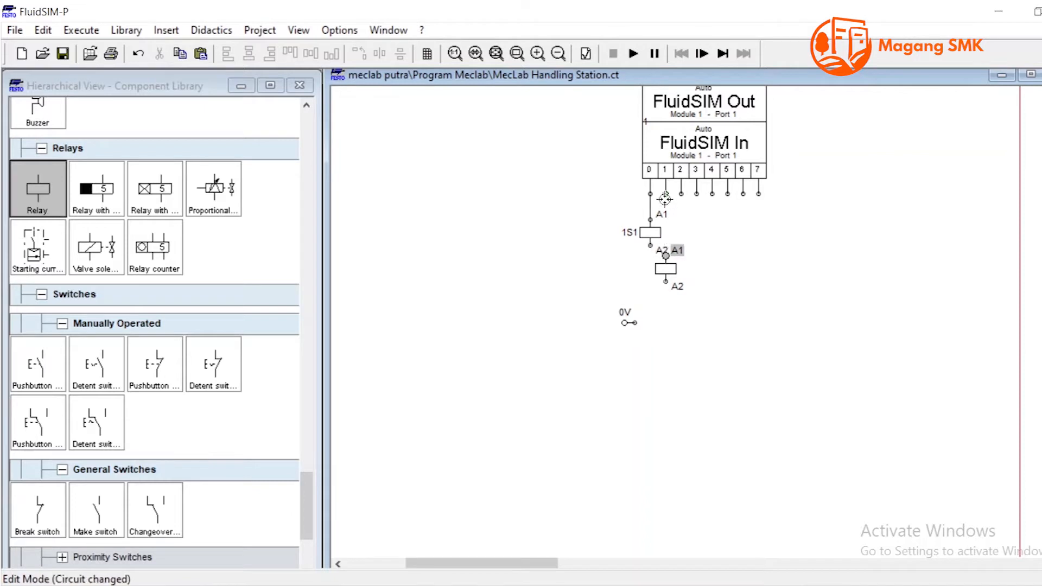
pyautogui.doubleClick(666, 268)
pyautogui.write('1S2')
pyautogui.press('Return')
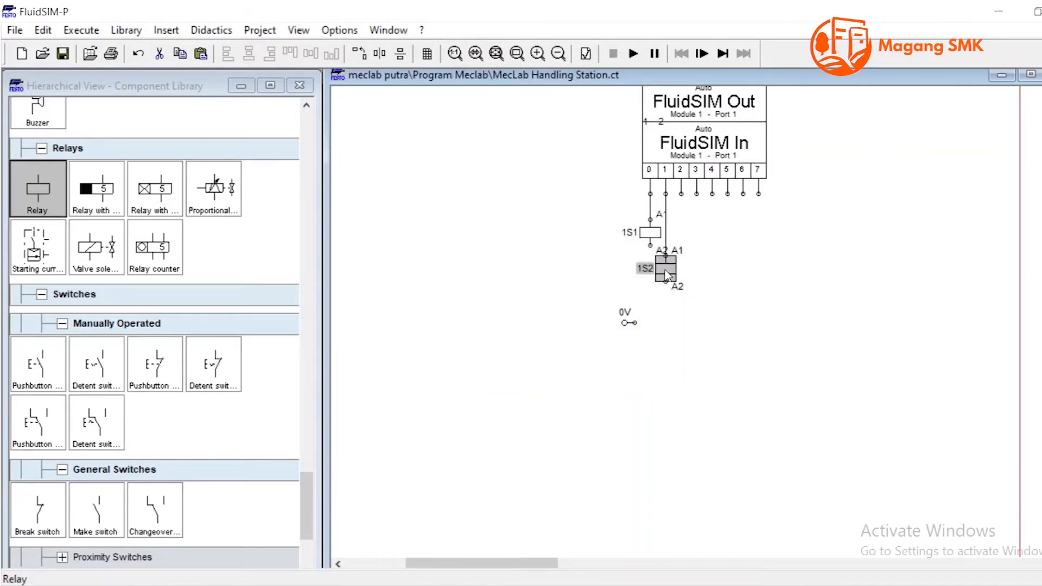
# Step: Add a third relay labelled 2S1, offset below 1S2, and wire its A1 terminal to input 2
pyautogui.moveTo(42, 190); pyautogui.dragTo(685, 307)
pyautogui.click(705, 304)
pyautogui.moveTo(687, 209); pyautogui.dragTo(681, 194)
pyautogui.doubleClick(691, 306)
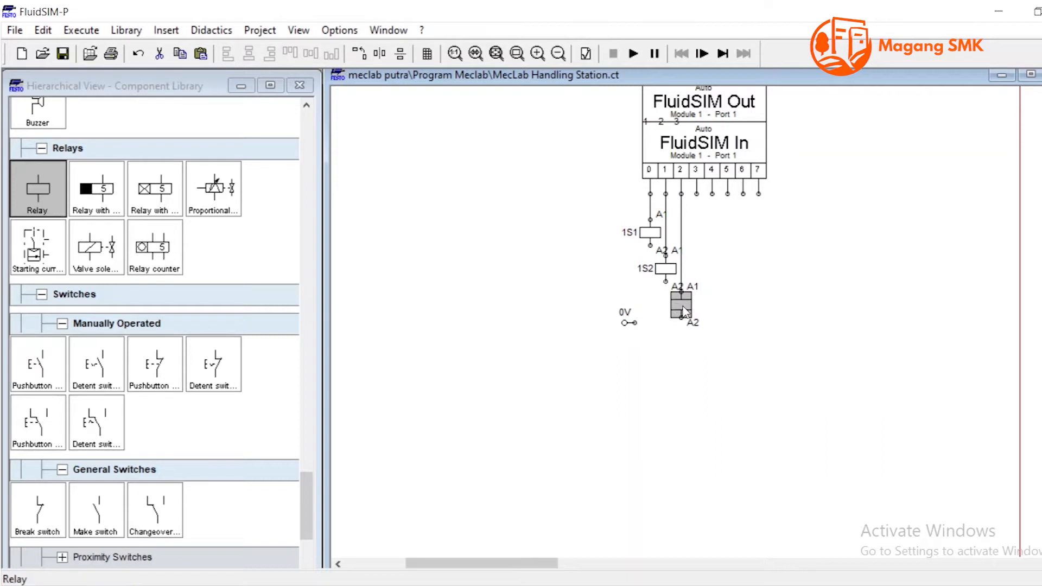
pyautogui.write('2s1')
pyautogui.press('Return')
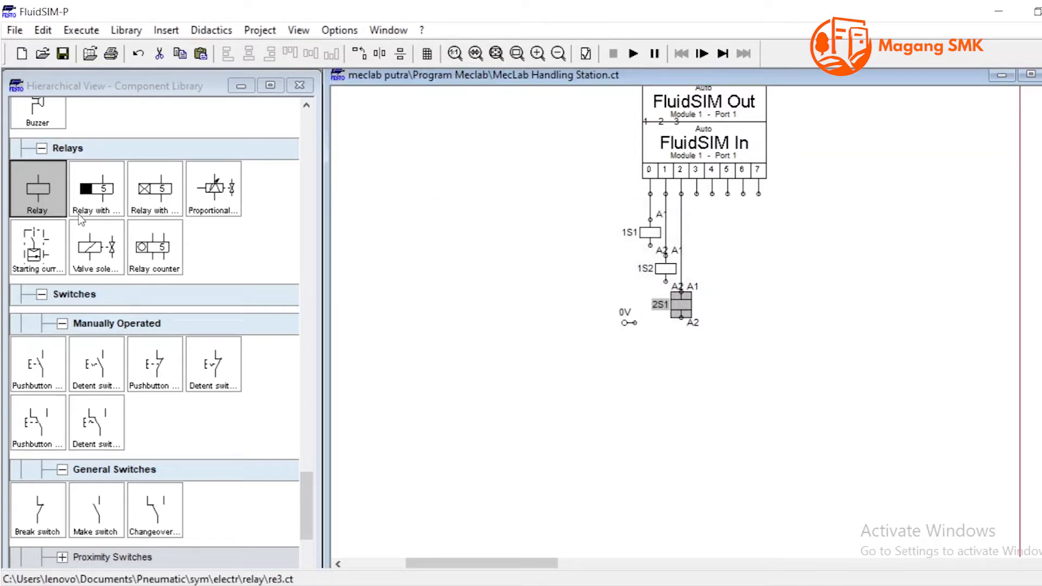
# Step: Add a fourth relay labelled 2S2, offset below 2S1, and wire its A1 terminal to input 3
pyautogui.moveTo(158, 230); pyautogui.dragTo(693, 332)
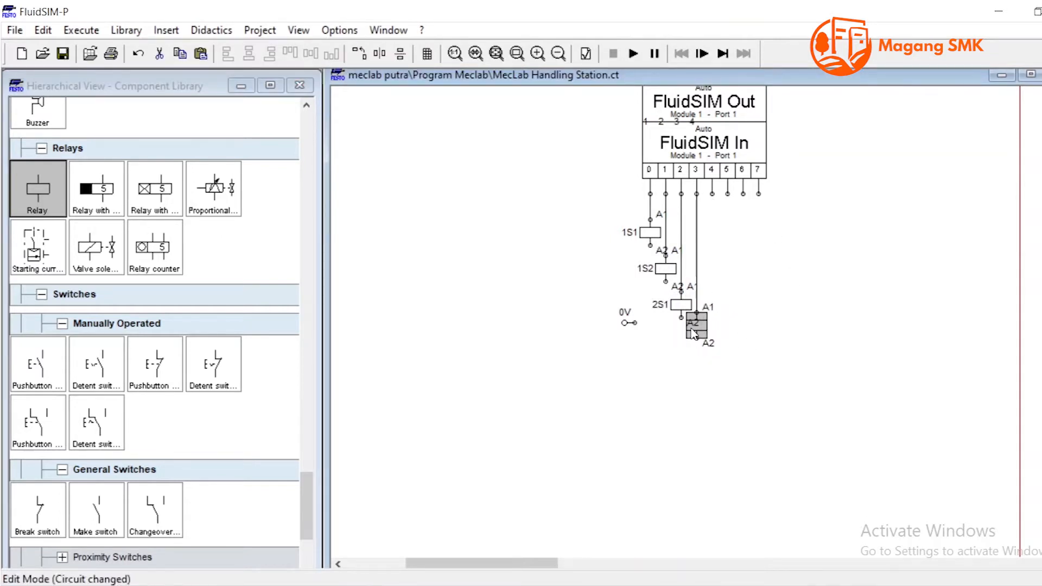
pyautogui.doubleClick(700, 333)
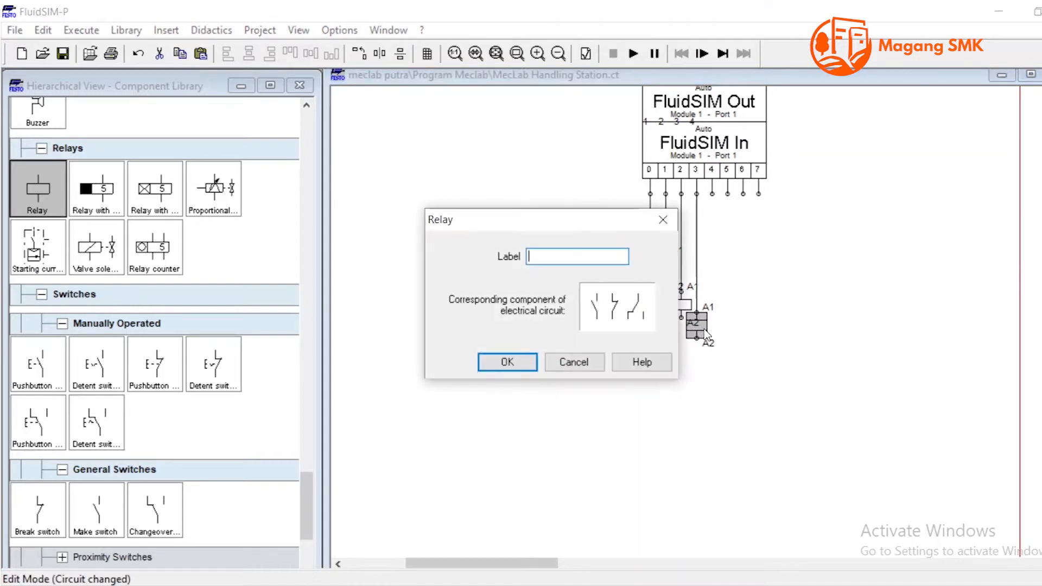
pyautogui.click(509, 364)
# Step: Move the 0V connection below the relays and wire the A2 terminals of all four relays to it
pyautogui.moveTo(624, 327); pyautogui.dragTo(613, 384)
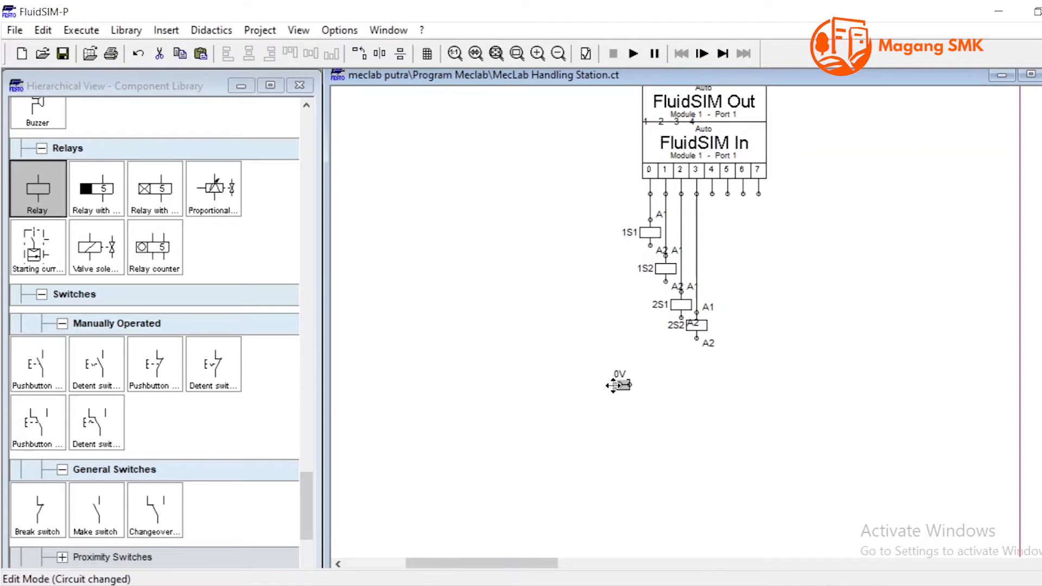
pyautogui.click(698, 343)
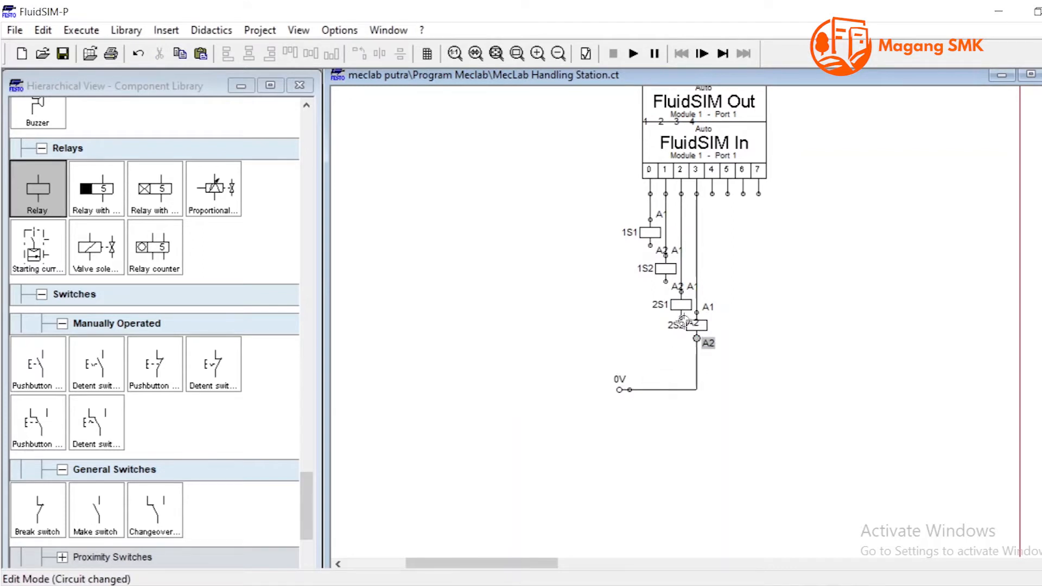
pyautogui.moveTo(666, 282); pyautogui.dragTo(666, 390)
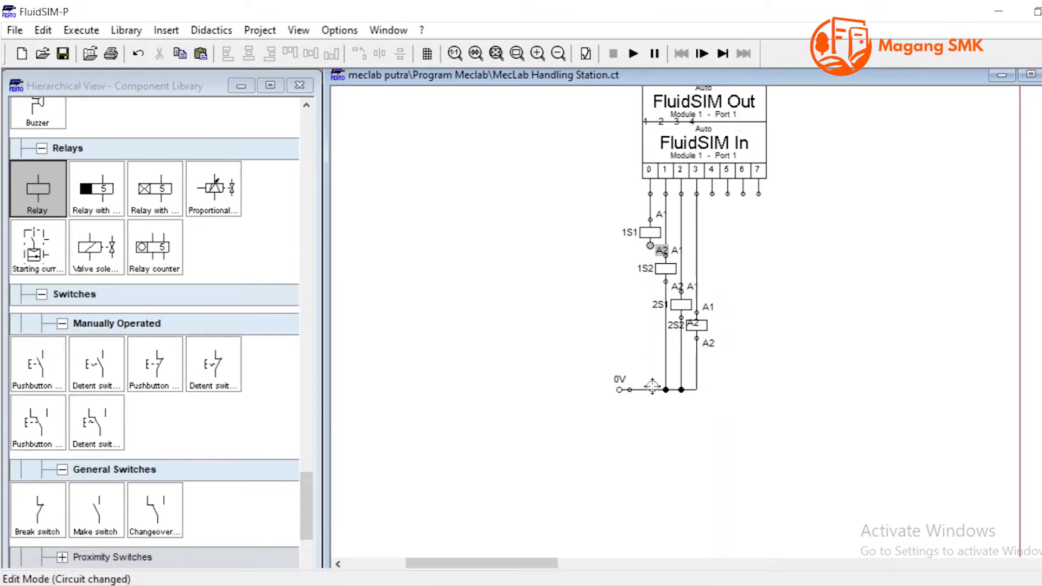
pyautogui.click(712, 376)
pyautogui.scroll(1, 772, 287)
pyautogui.scroll(-3, 772, 288)
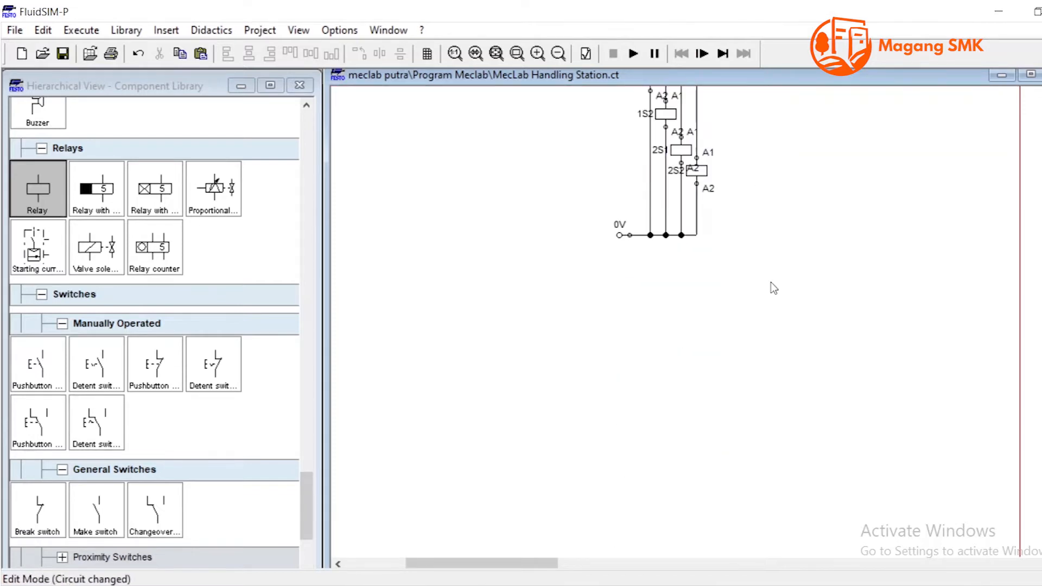
pyautogui.scroll(2, 773, 288)
pyautogui.moveTo(630, 213); pyautogui.dragTo(685, 258)
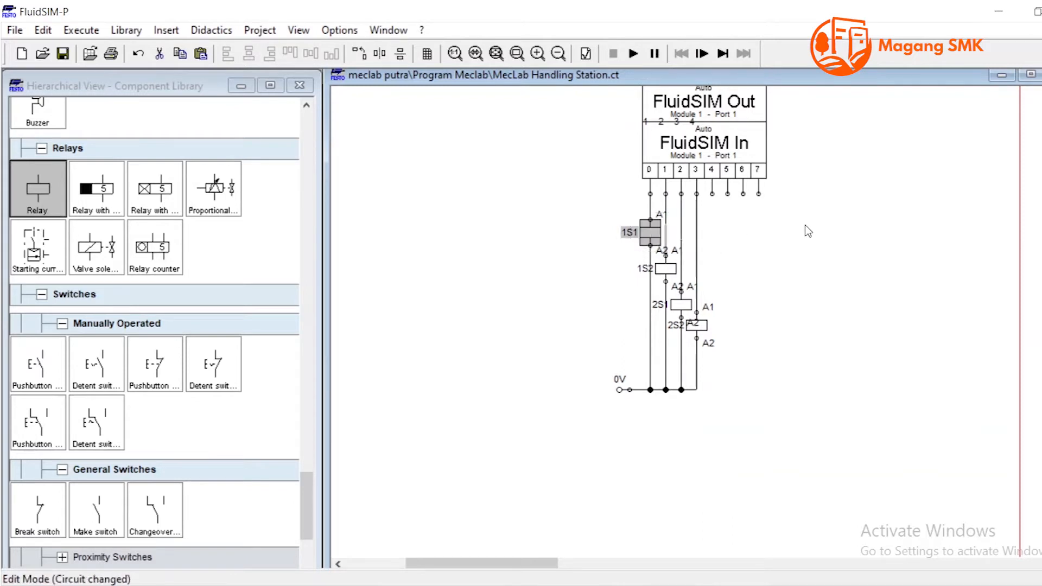
# Step: Open the Siklus1 circuit, examine both cylinders and their sensors 1S1, 1S2, 2S1 and 2S2, and close it again
pyautogui.moveTo(609, 211); pyautogui.dragTo(679, 260)
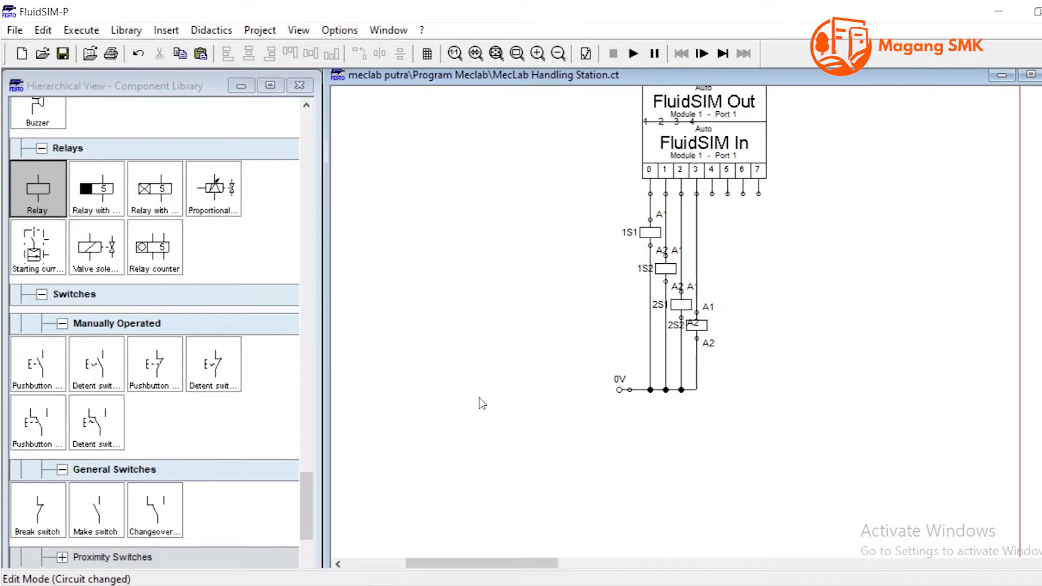
pyautogui.moveTo(361, 585)
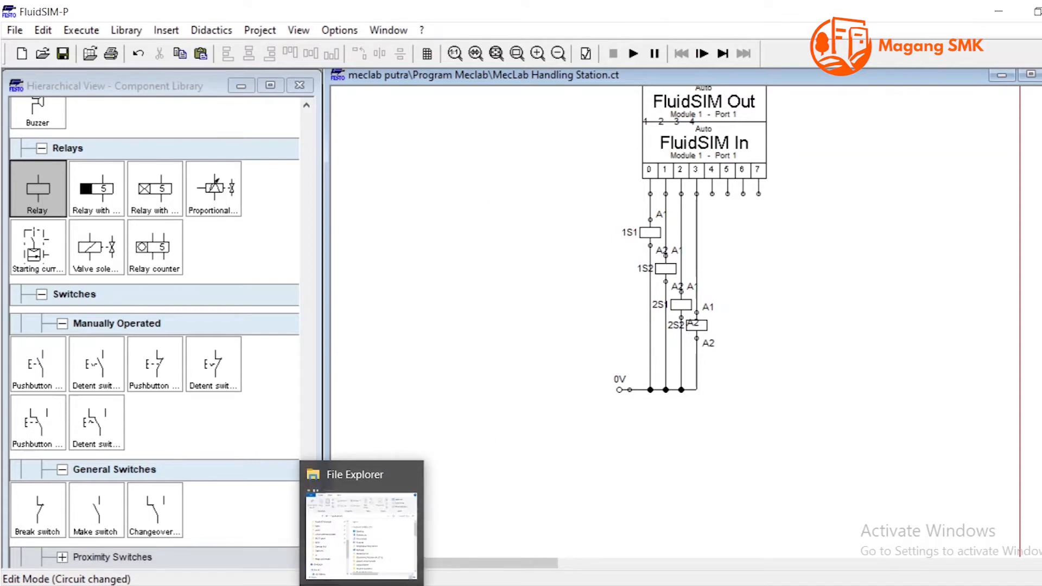
pyautogui.click(362, 585)
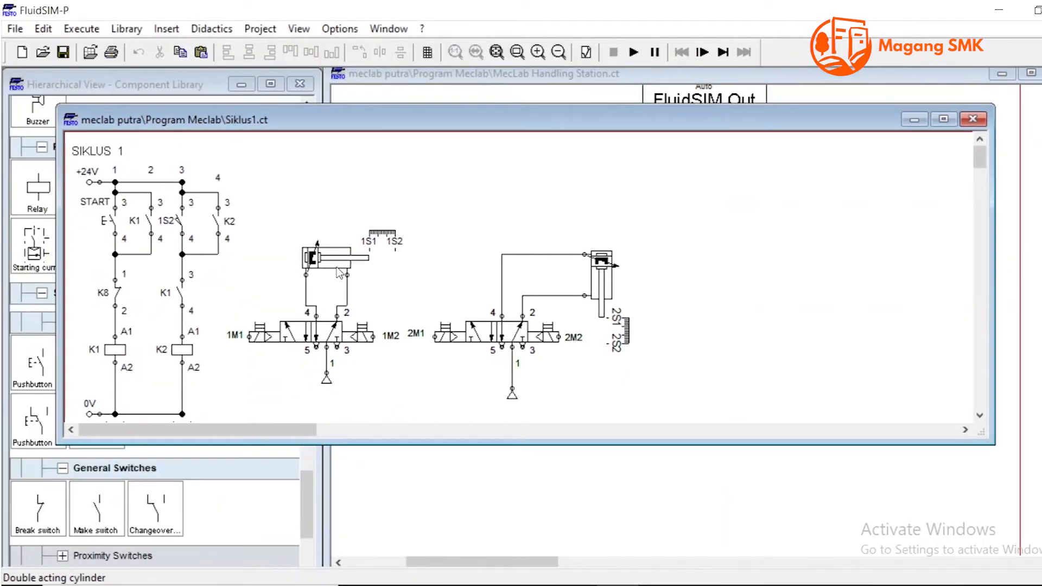
pyautogui.moveTo(394, 237); pyautogui.dragTo(386, 234)
pyautogui.click(404, 250)
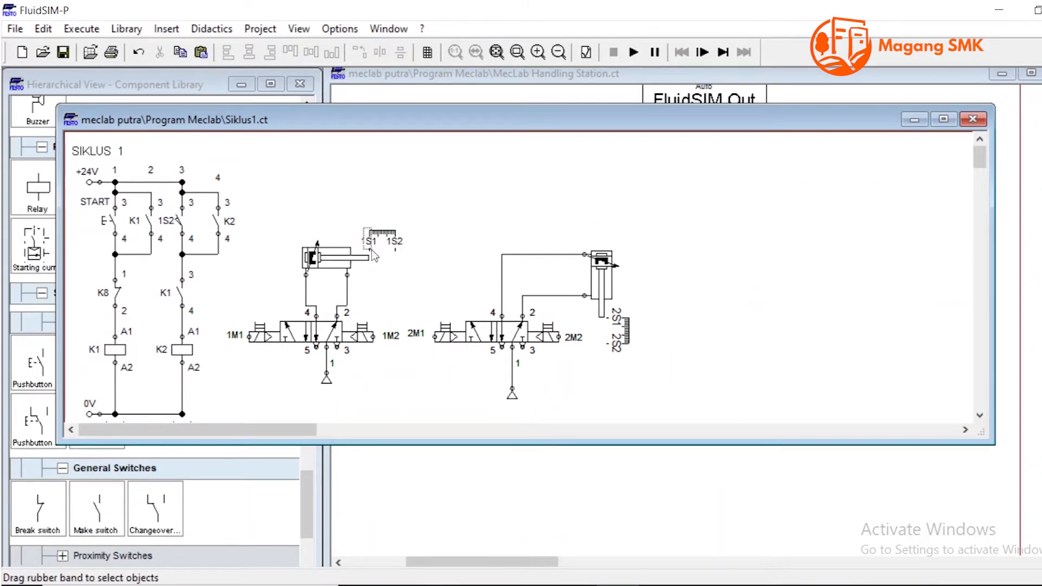
pyautogui.click(303, 258)
pyautogui.moveTo(303, 258); pyautogui.dragTo(303, 253)
pyautogui.click(367, 232)
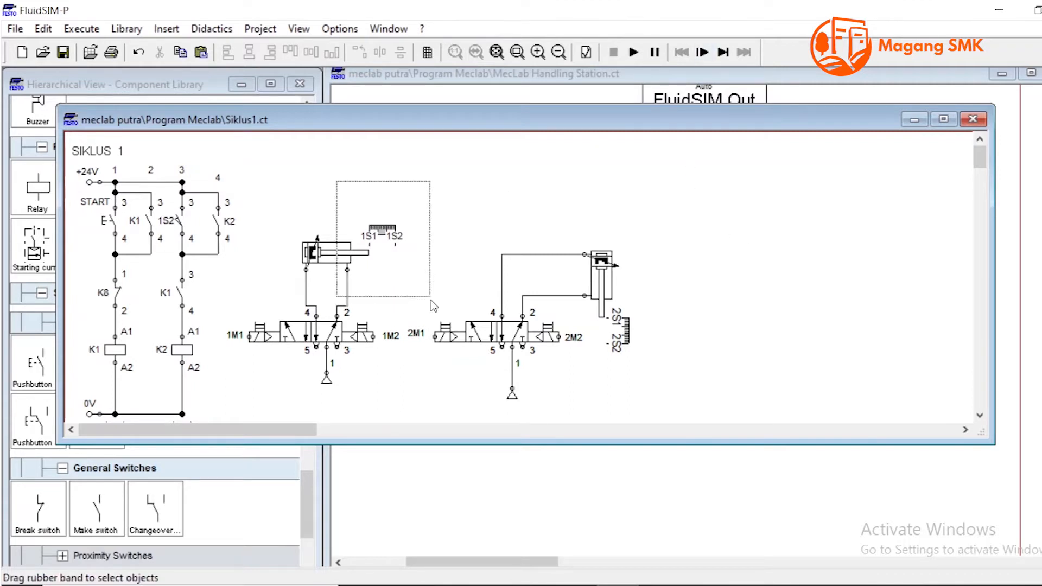
pyautogui.click(599, 274)
pyautogui.moveTo(599, 274); pyautogui.dragTo(605, 279)
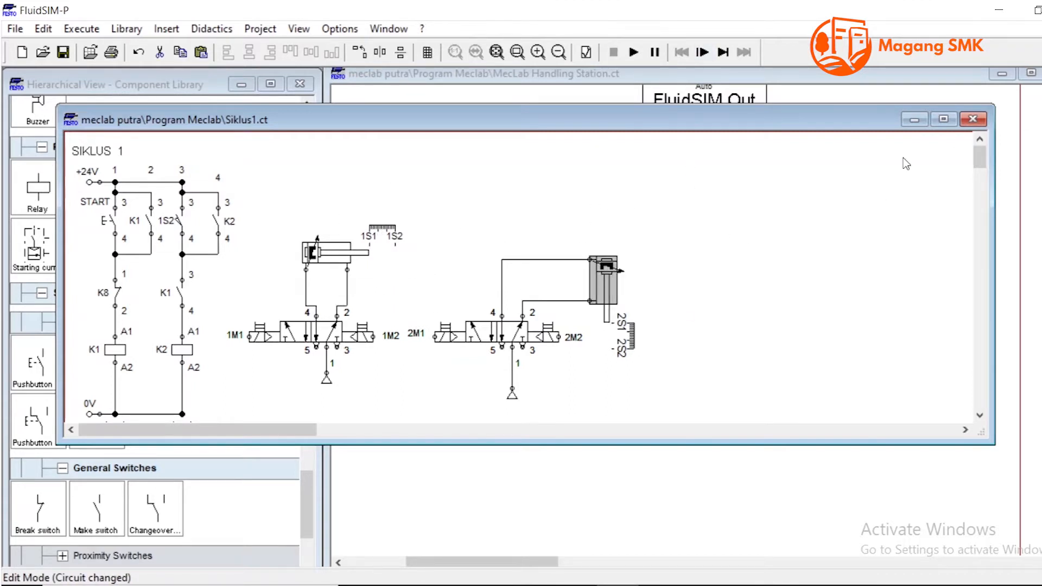
pyautogui.click(973, 120)
# Step: Place a +24V connection below the parts list and a 0V connection well below it for the control circuit
pyautogui.hscroll(-5, 497, 358)
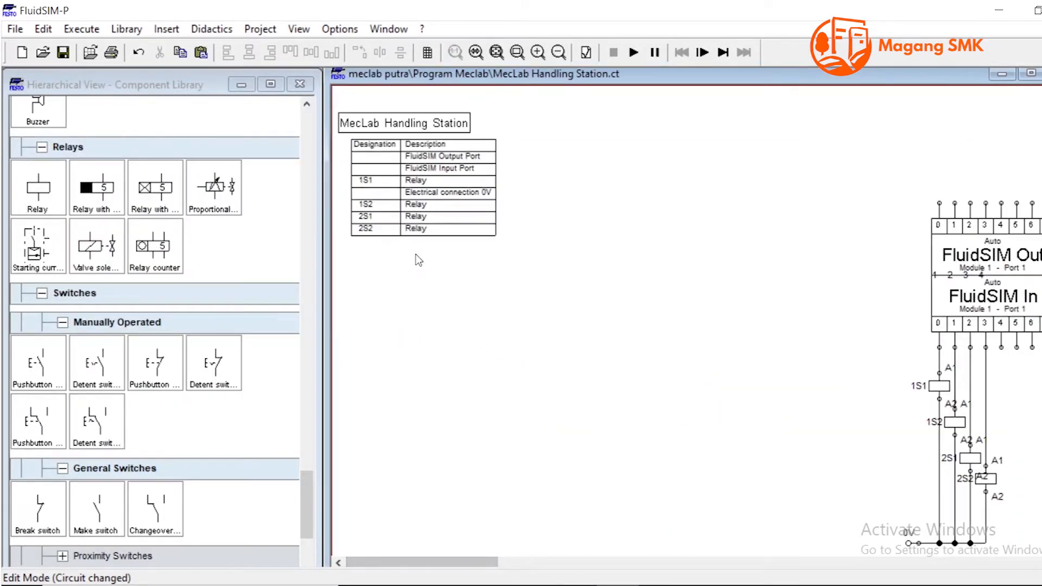
pyautogui.scroll(8, 244, 308)
pyautogui.moveTo(38, 303)
pyautogui.mouseDown()
pyautogui.moveTo(365, 305)
pyautogui.moveTo(356, 291)
pyautogui.mouseUp()
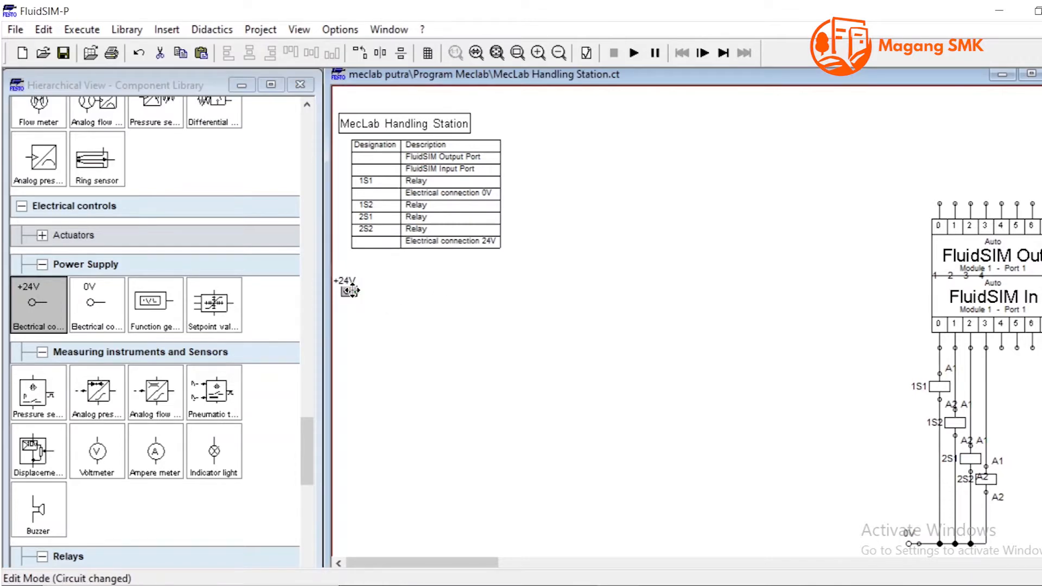
pyautogui.moveTo(94, 310)
pyautogui.mouseDown()
pyautogui.moveTo(458, 395)
pyautogui.moveTo(365, 527)
pyautogui.moveTo(353, 536)
pyautogui.moveTo(337, 527)
pyautogui.mouseUp()
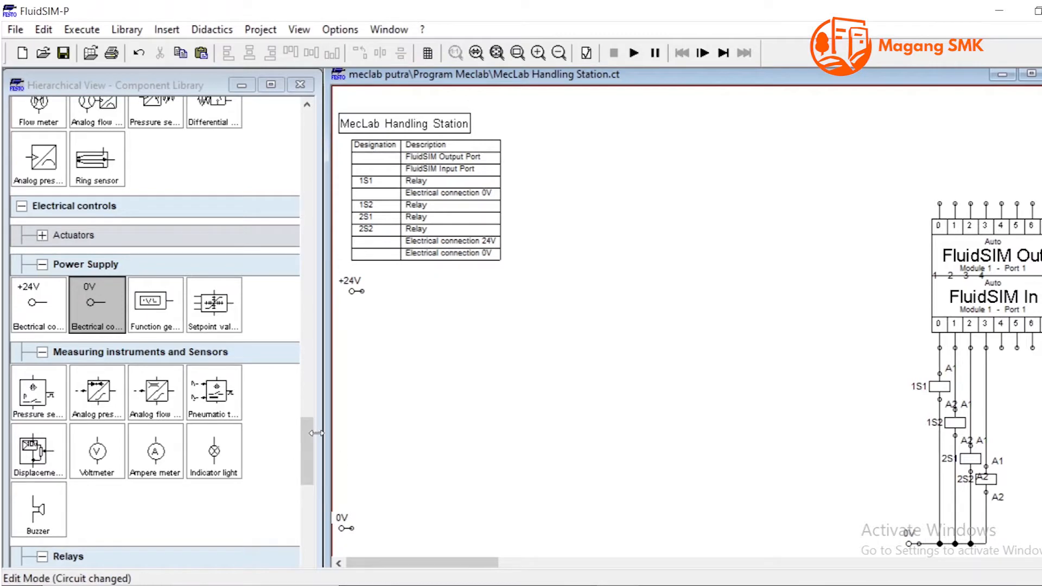
# Step: Add a make pushbutton labelled START below the +24V connection and wire its terminal 3 to +24V
pyautogui.scroll(-9, 179, 401)
pyautogui.moveTo(61, 324); pyautogui.dragTo(376, 331)
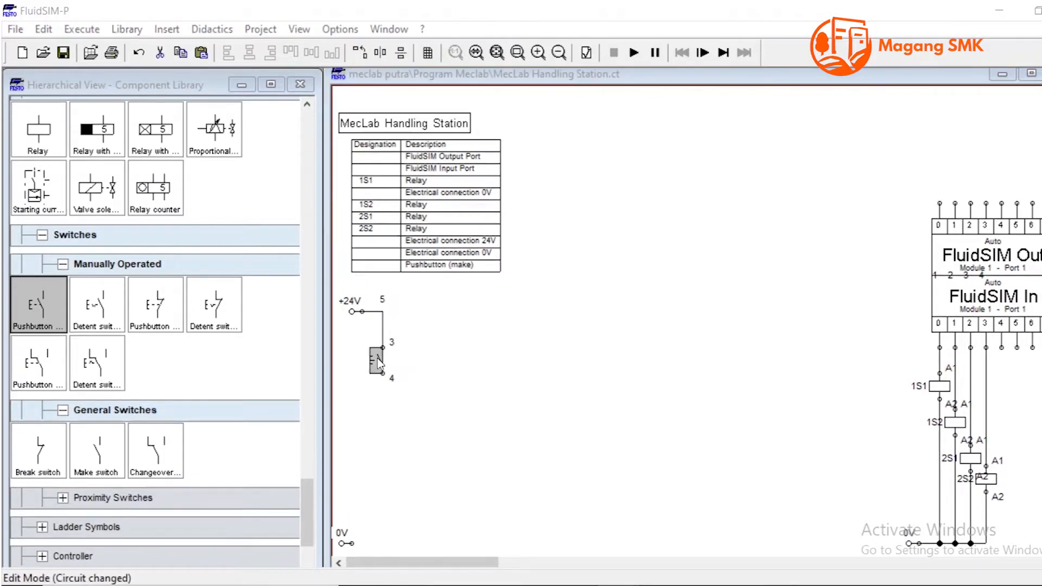
pyautogui.doubleClick(375, 359)
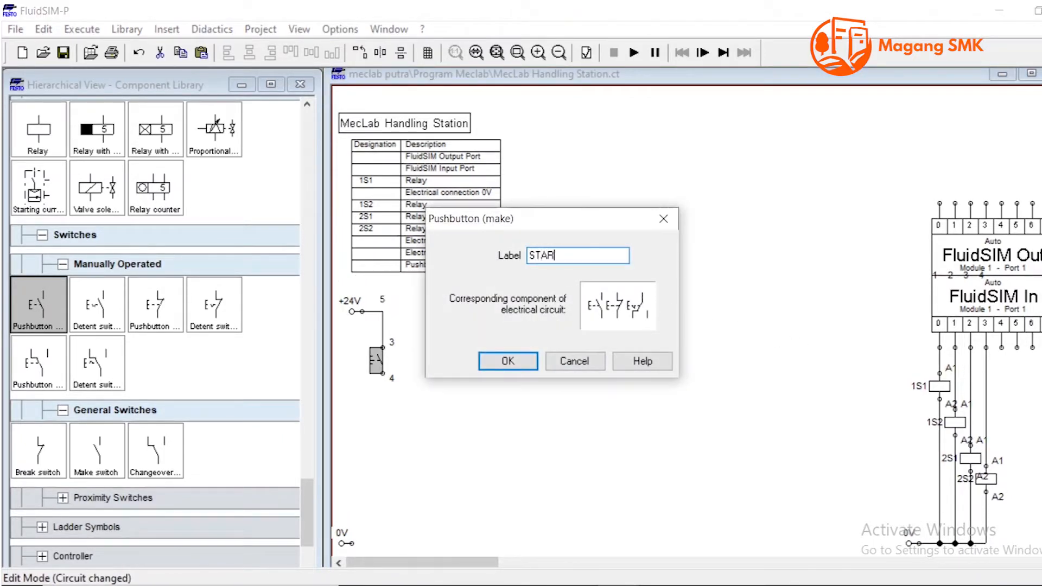
pyautogui.press('Return')
pyautogui.click(538, 317)
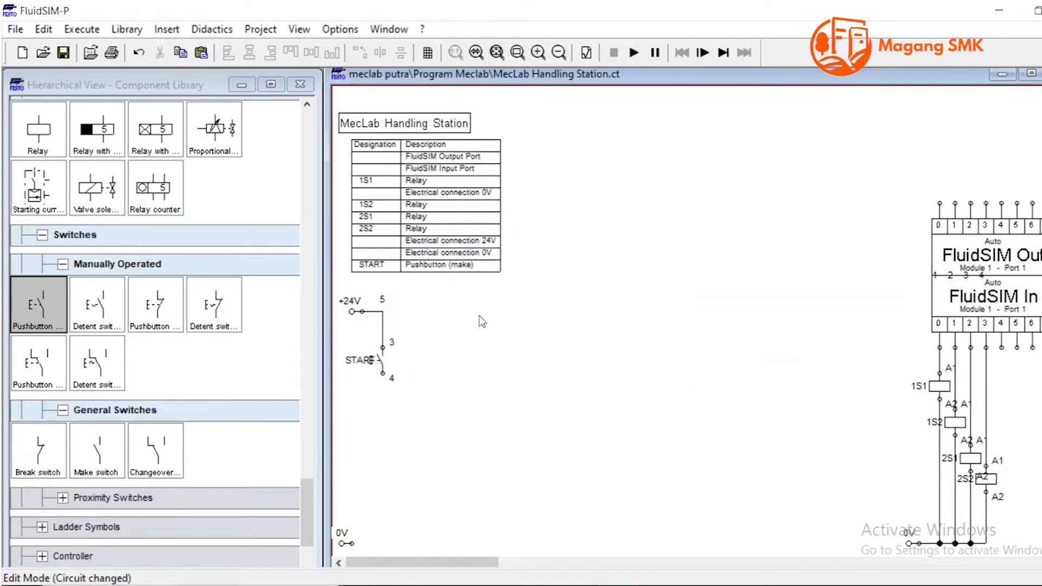
# Step: Place a make switch beside the START pushbutton and a break switch directly below the pushbutton
pyautogui.scroll(-1, 78, 395)
pyautogui.moveTo(97, 393); pyautogui.dragTo(399, 355)
pyautogui.click(504, 348)
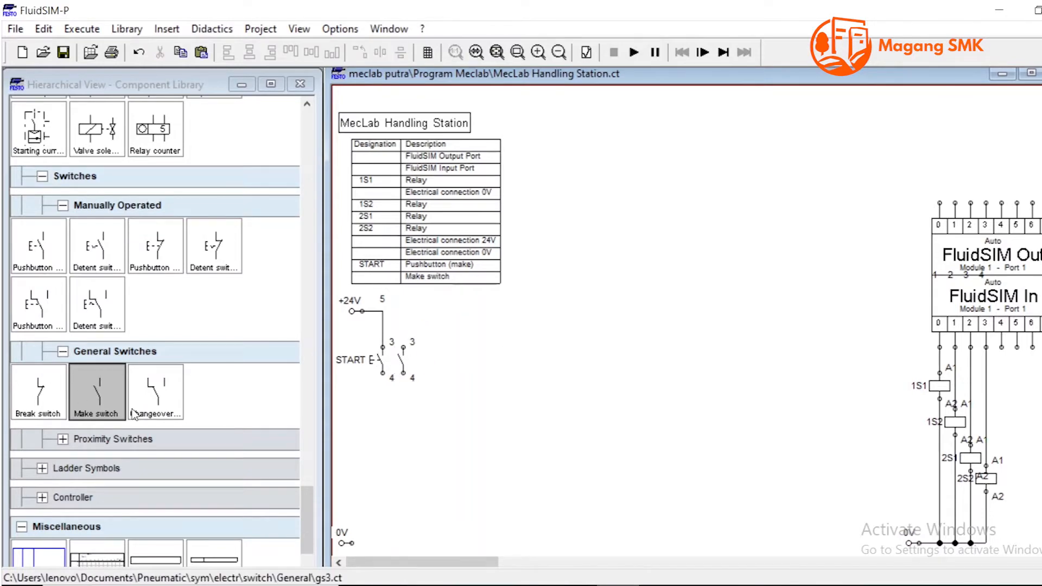
pyautogui.moveTo(39, 393); pyautogui.dragTo(382, 408)
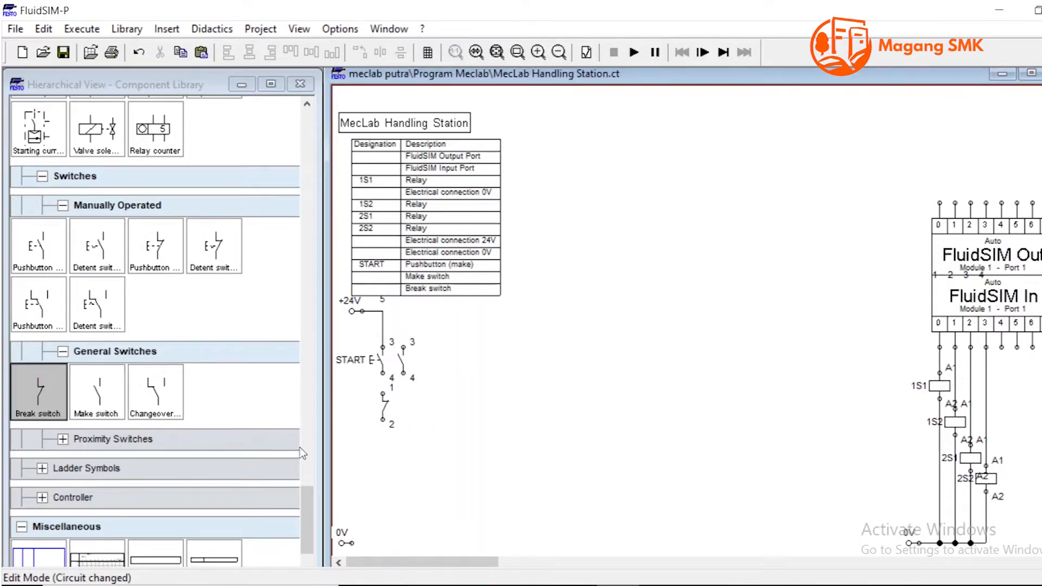
# Step: Add a relay below the break switch, wire the START branch down to 0V, and join the make switch's terminal 4 below START
pyautogui.scroll(3, 95, 255)
pyautogui.moveTo(38, 245); pyautogui.dragTo(383, 420)
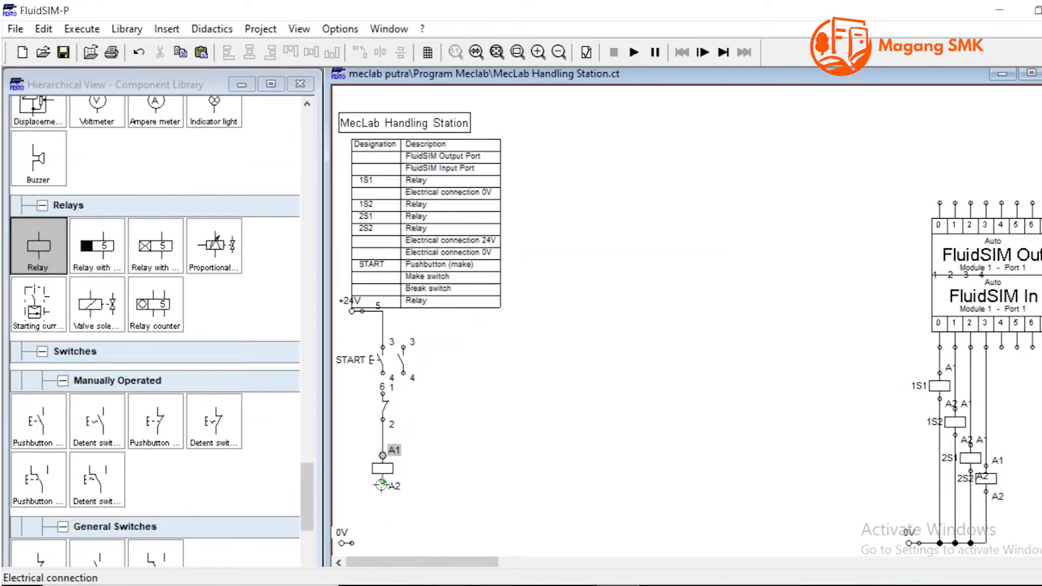
pyautogui.moveTo(382, 394); pyautogui.dragTo(384, 417)
pyautogui.click(409, 395)
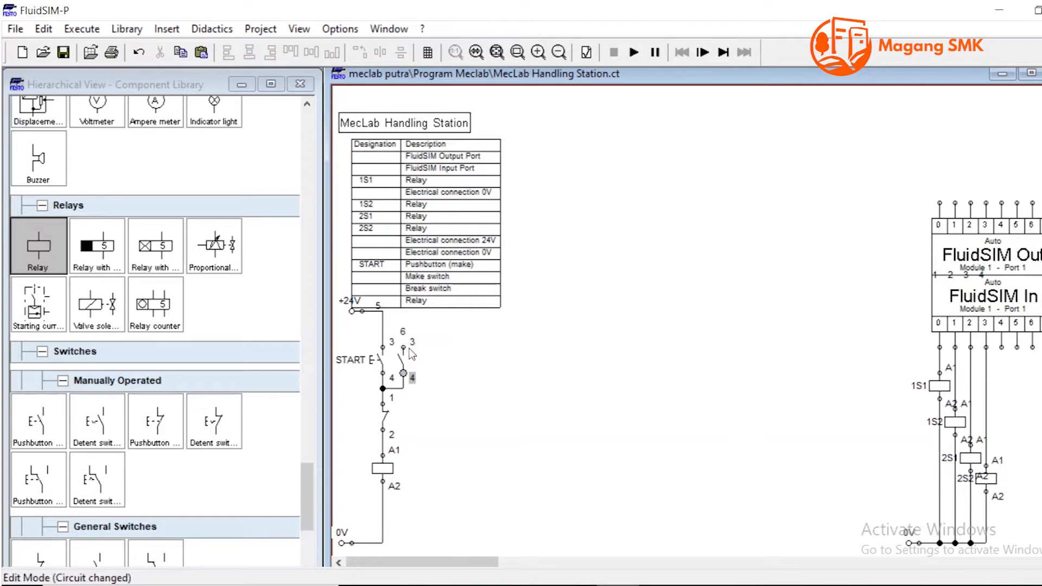
# Step: Shift the +24V connection slightly down and change the parts list to an accumulated parts list
pyautogui.moveTo(356, 312); pyautogui.dragTo(356, 322)
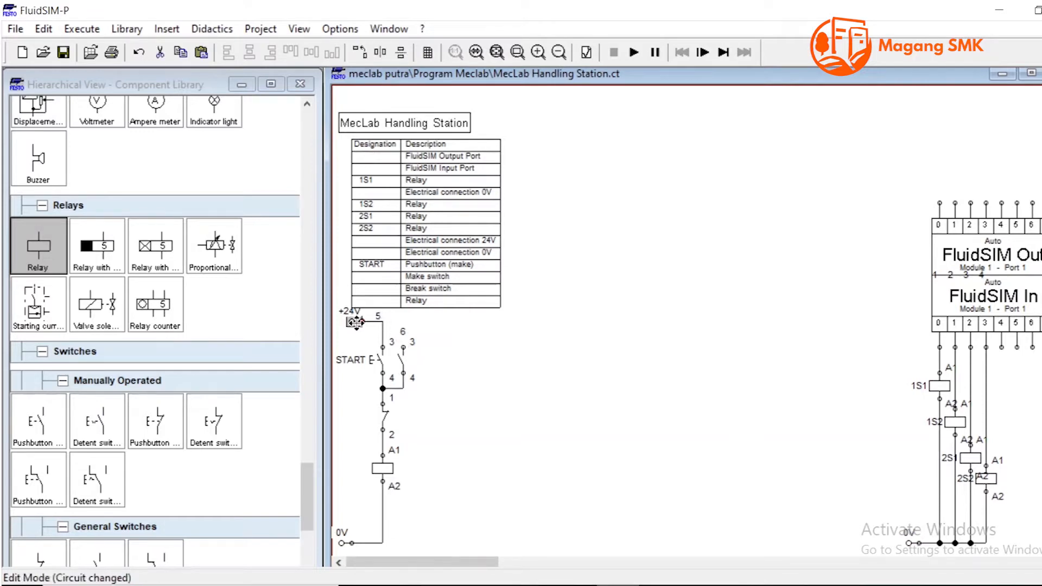
pyautogui.doubleClick(416, 296)
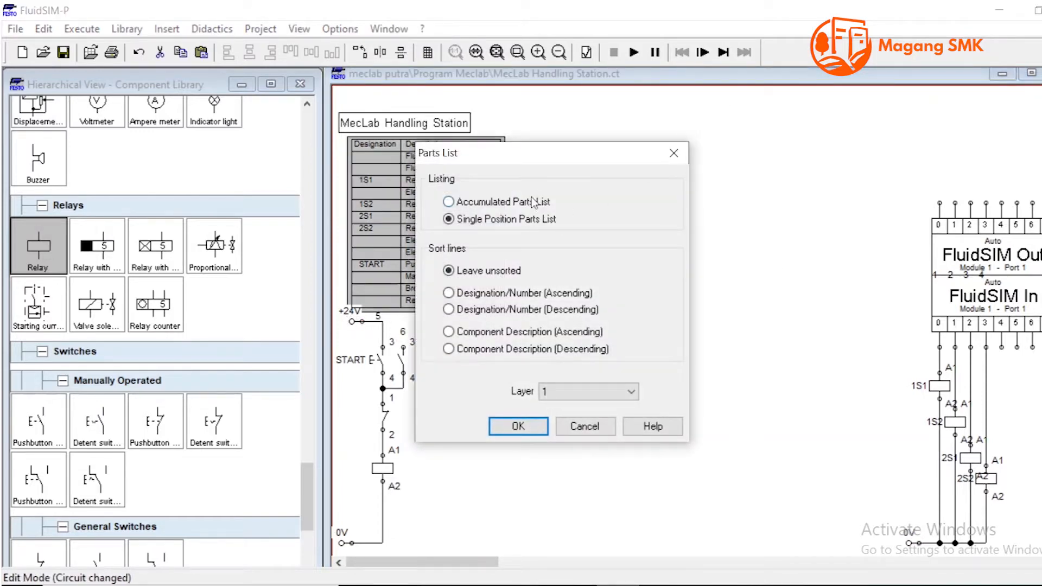
pyautogui.click(518, 426)
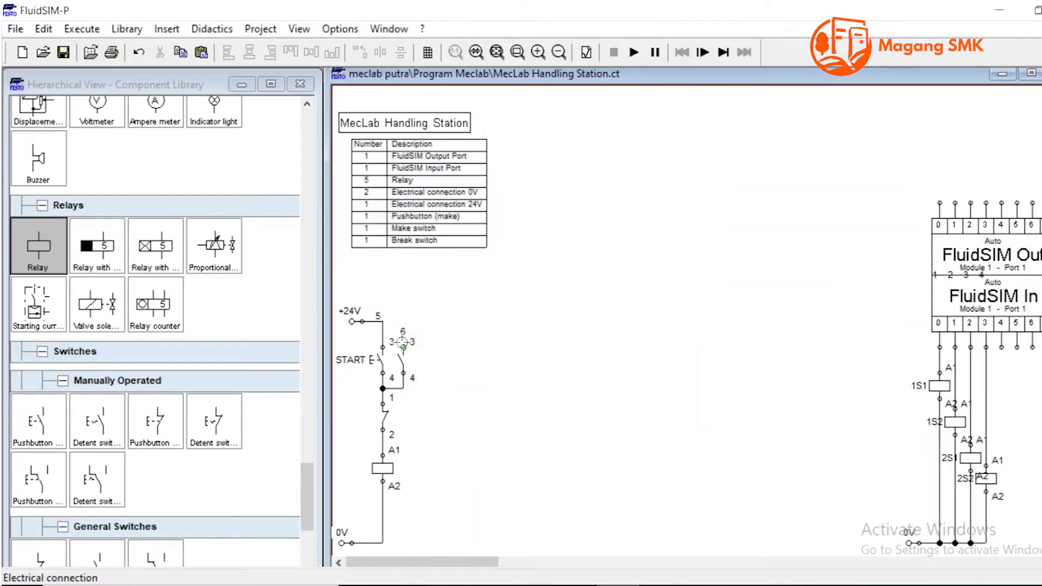
# Step: Wire terminal 3 of the make switch beside START to the +24V line and move the relay below the break switch down
pyautogui.moveTo(383, 333); pyautogui.dragTo(403, 348)
pyautogui.scroll(-2, 515, 326)
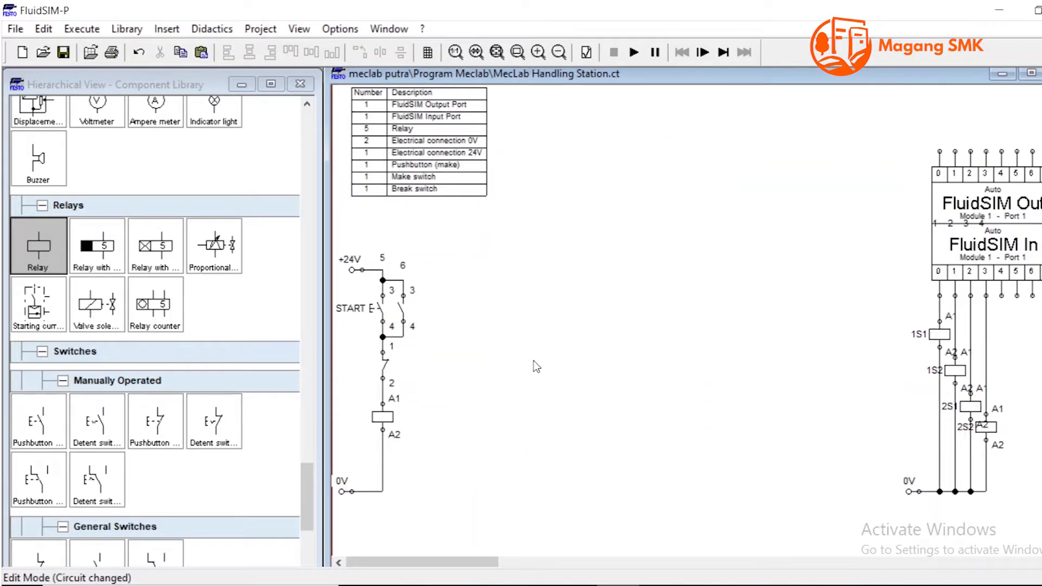
pyautogui.moveTo(379, 417); pyautogui.dragTo(387, 444)
pyautogui.click(477, 414)
# Step: Label the relay in the START branch K1
pyautogui.doubleClick(385, 440)
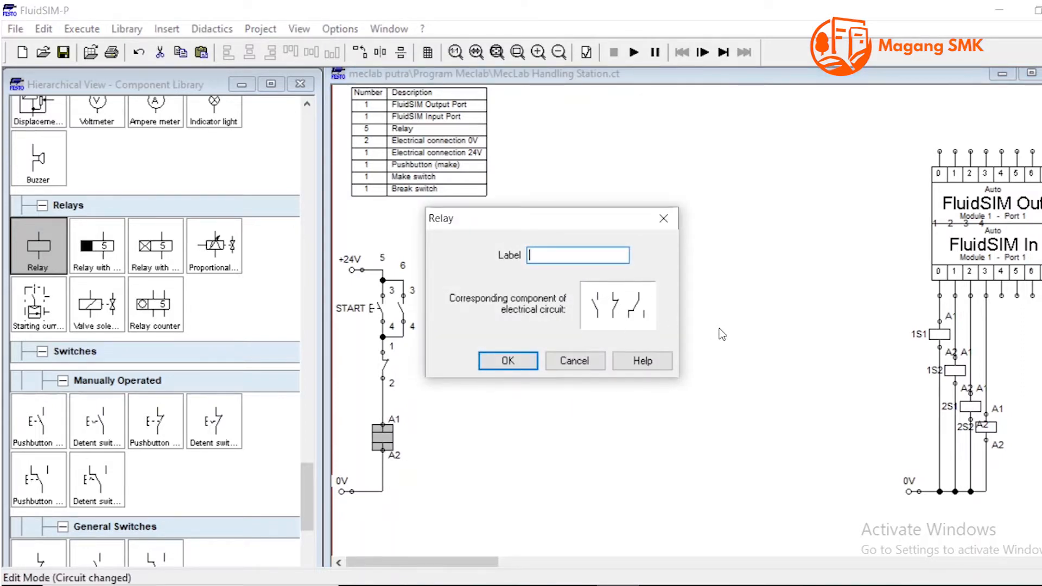
pyautogui.press('Return')
pyautogui.click(393, 241)
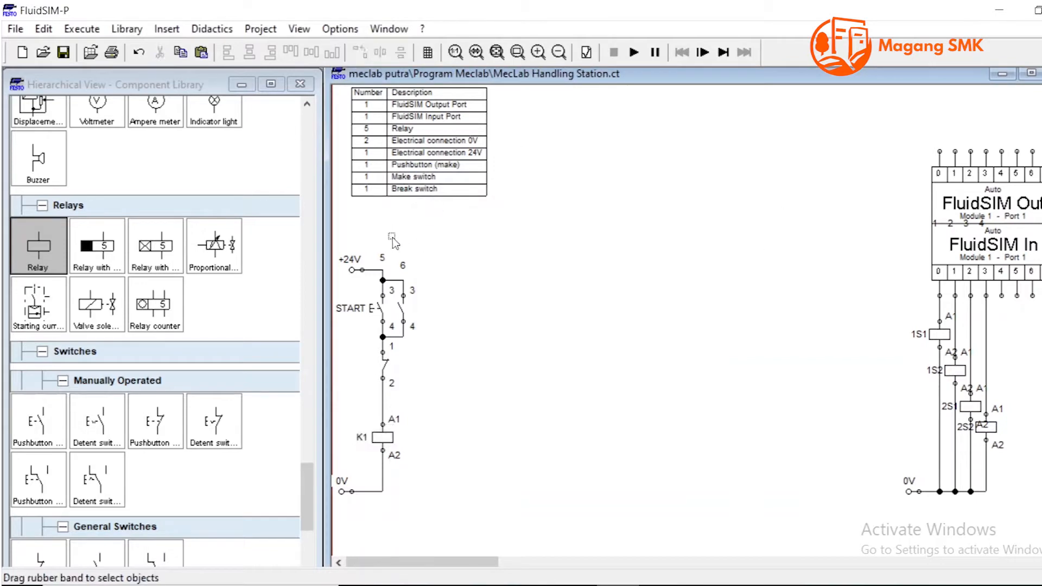
# Step: Move the break switch slightly down, keeping it in line between START and relay K1
pyautogui.moveTo(389, 371); pyautogui.dragTo(389, 381)
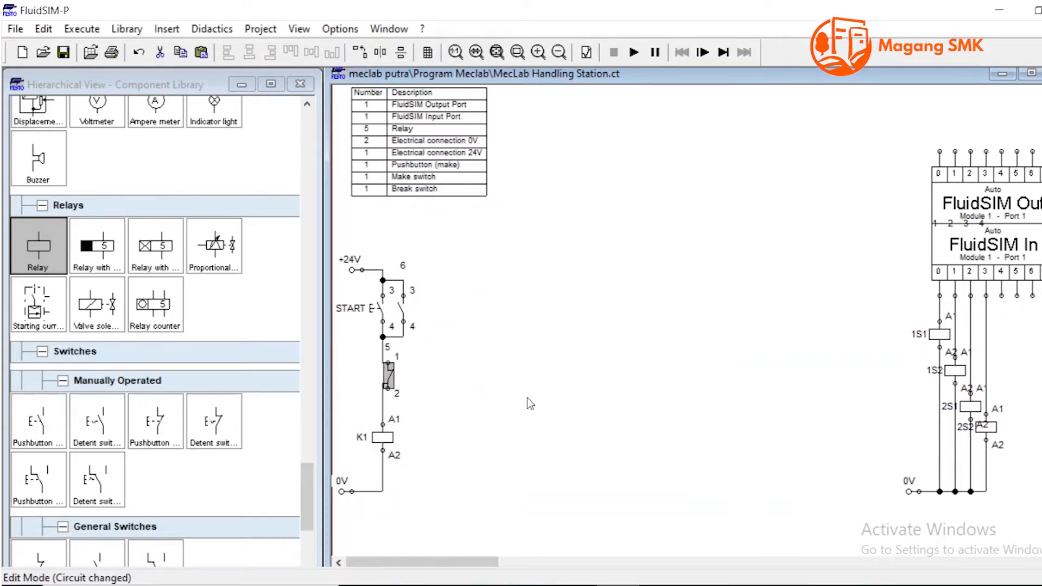
pyautogui.moveTo(394, 379); pyautogui.dragTo(389, 382)
pyautogui.click(410, 381)
pyautogui.click(432, 383)
# Step: Label the make switch parallel to START as K1
pyautogui.doubleClick(400, 319)
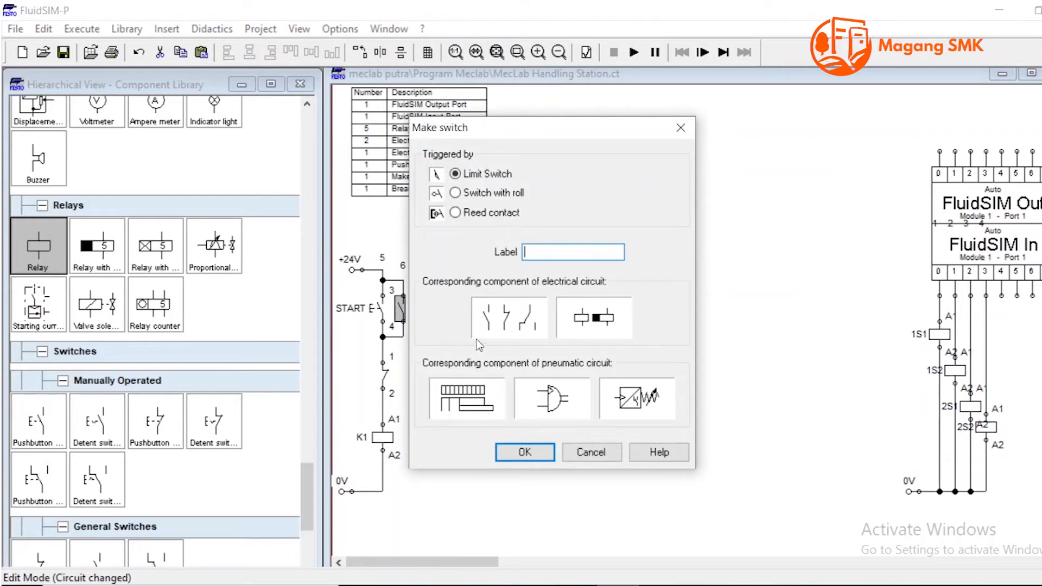
pyautogui.write('K1')
pyautogui.press('Return')
pyautogui.moveTo(399, 308); pyautogui.dragTo(402, 308)
pyautogui.click(415, 303)
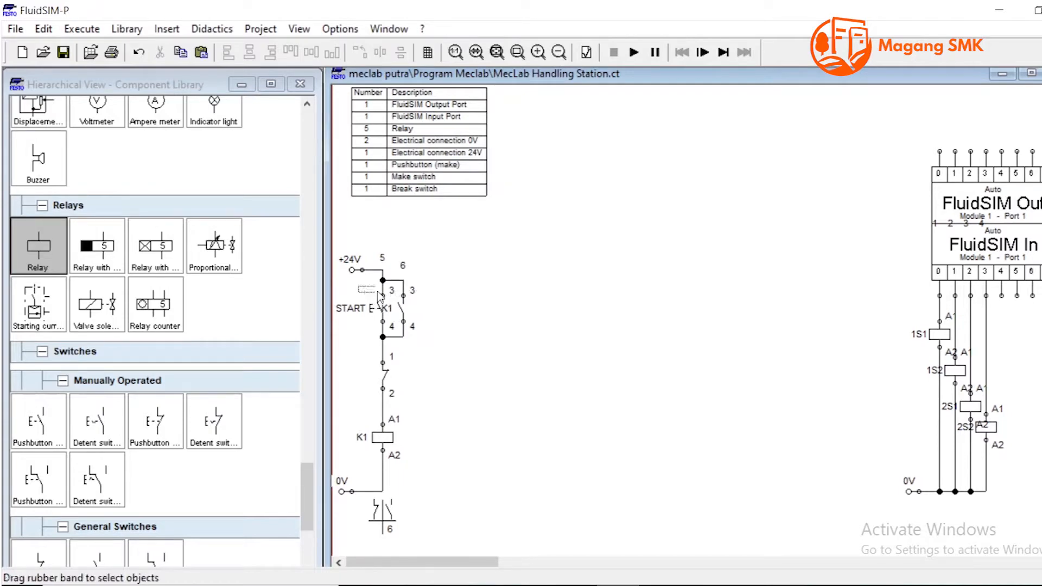
pyautogui.moveTo(358, 293); pyautogui.dragTo(391, 314)
pyautogui.click(429, 357)
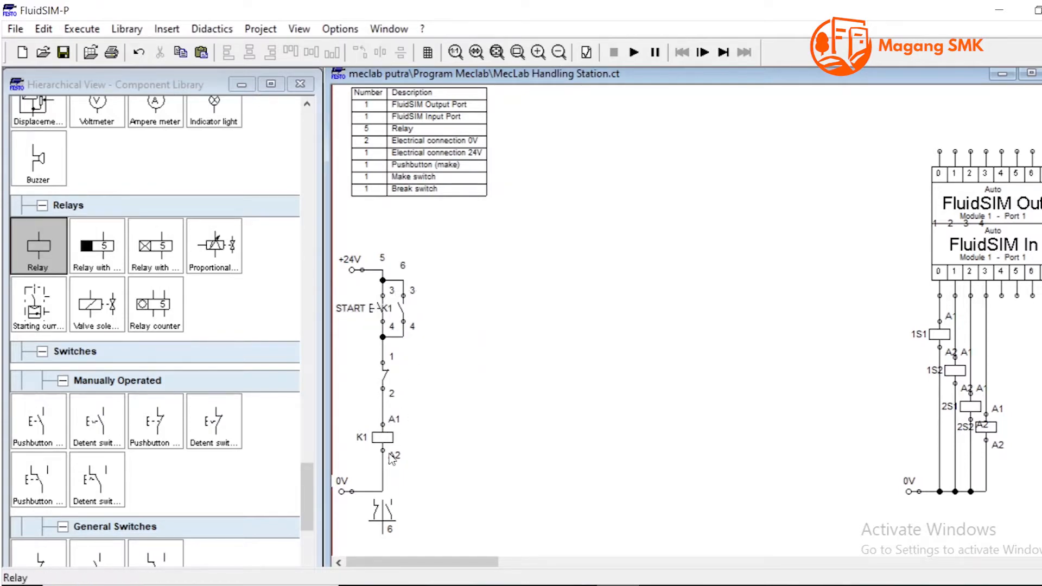
pyautogui.moveTo(399, 307); pyautogui.dragTo(403, 307)
pyautogui.click(416, 282)
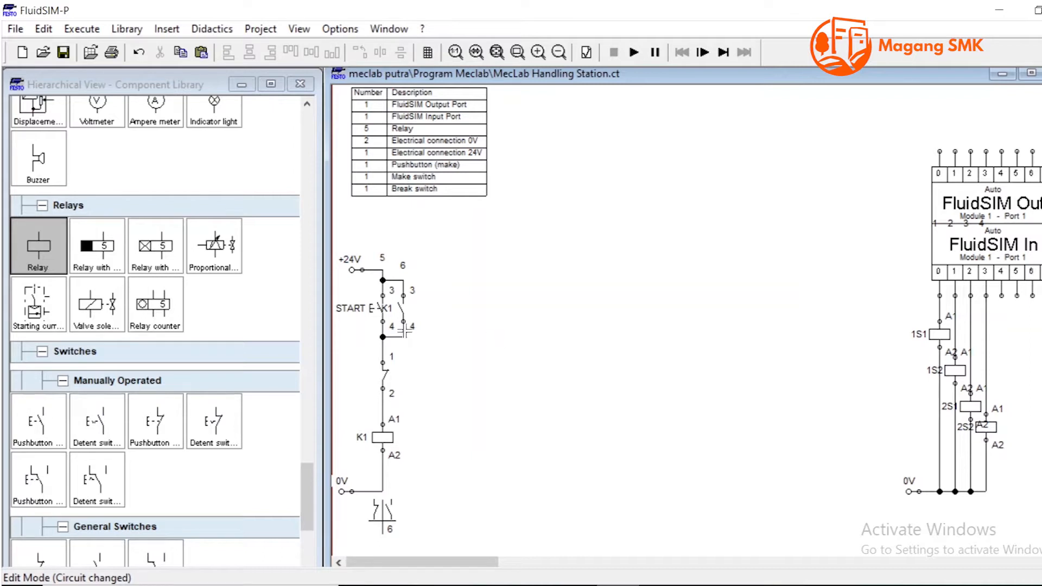
# Step: Place a second relay beside K1 with a make switch above it, and wire the switch's terminal 4 to the relay's A1
pyautogui.moveTo(38, 247); pyautogui.dragTo(430, 442)
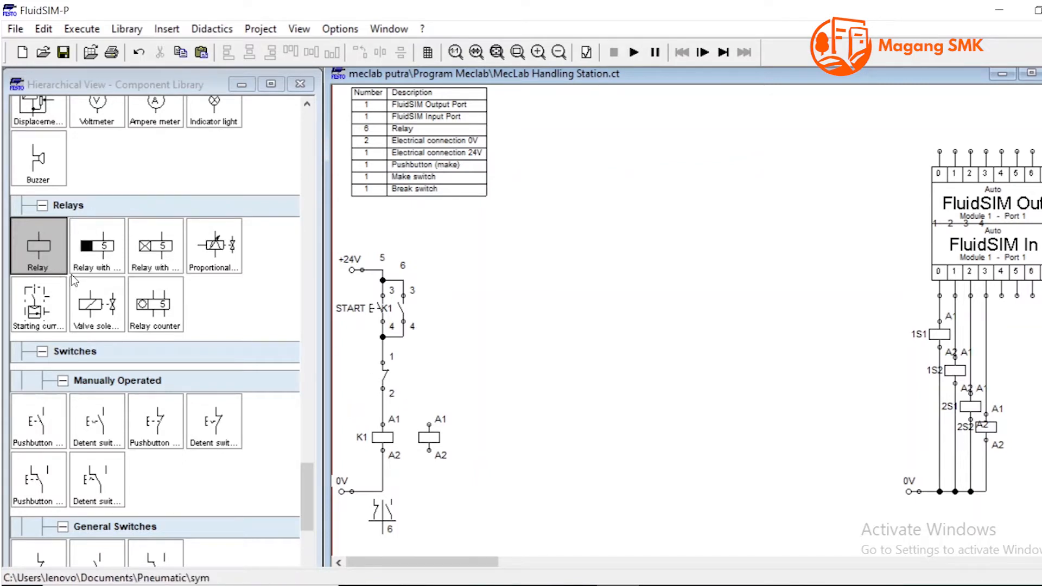
pyautogui.scroll(-5, 71, 274)
pyautogui.moveTo(124, 405); pyautogui.dragTo(428, 376)
pyautogui.click(473, 383)
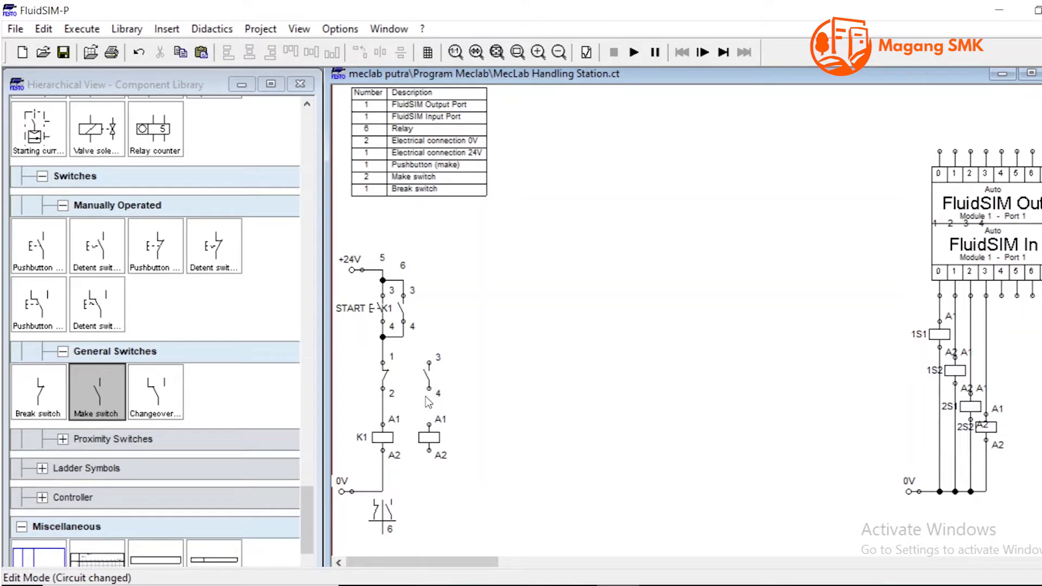
pyautogui.moveTo(429, 388); pyautogui.dragTo(429, 424)
# Step: Add two make switches above the second branch and wire them in parallel between the +24V line and the lower make switch
pyautogui.moveTo(98, 390); pyautogui.dragTo(431, 306)
pyautogui.click(463, 307)
pyautogui.moveTo(97, 391); pyautogui.dragTo(490, 310)
pyautogui.click(490, 310)
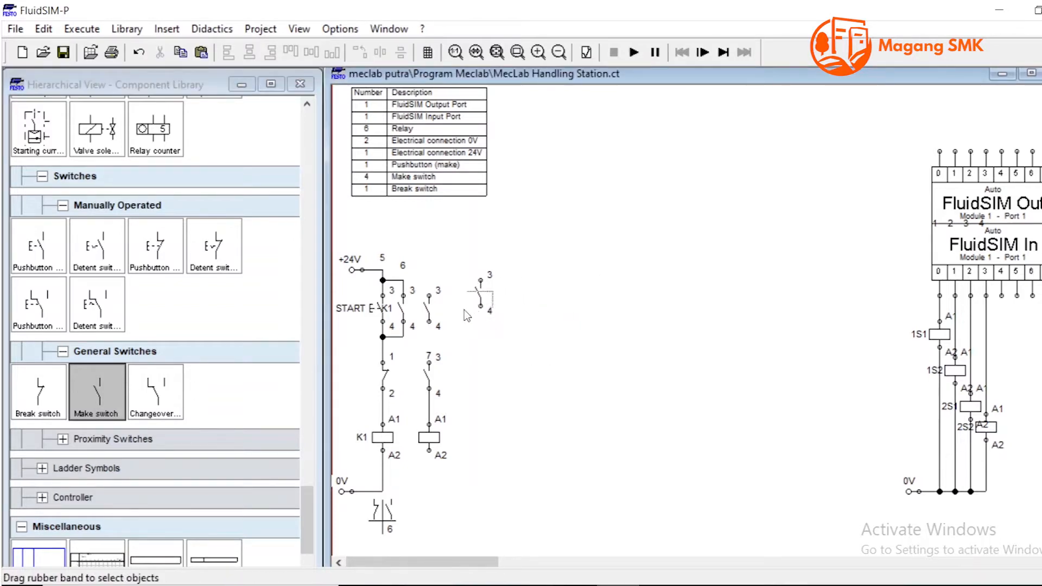
pyautogui.moveTo(481, 301); pyautogui.dragTo(429, 280)
pyautogui.moveTo(429, 322); pyautogui.dragTo(429, 363)
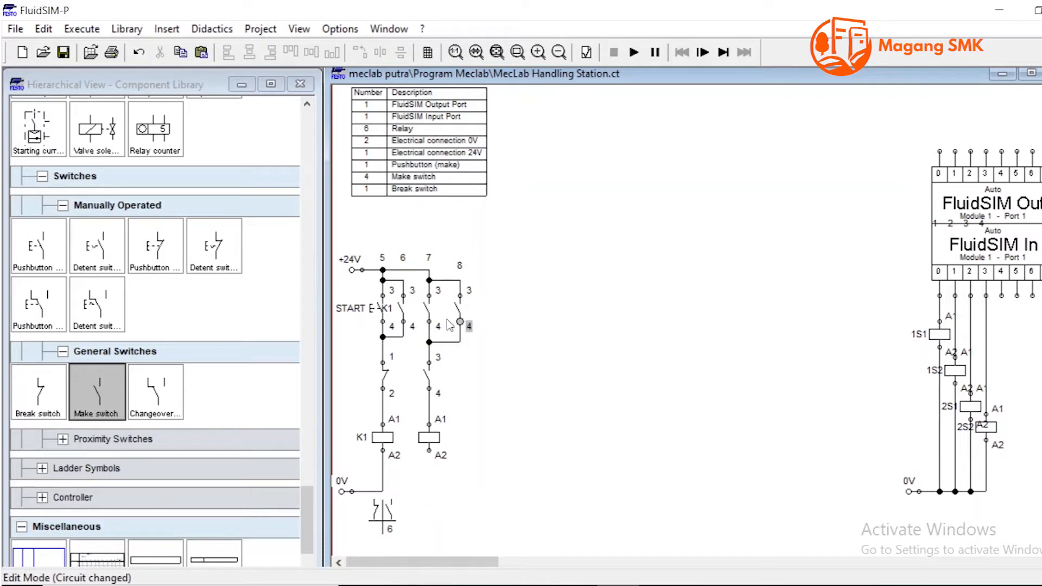
# Step: Open the Siklus1 circuit and examine the two cylinders and their sensor positions as a reference for the second branch
pyautogui.doubleClick(427, 309)
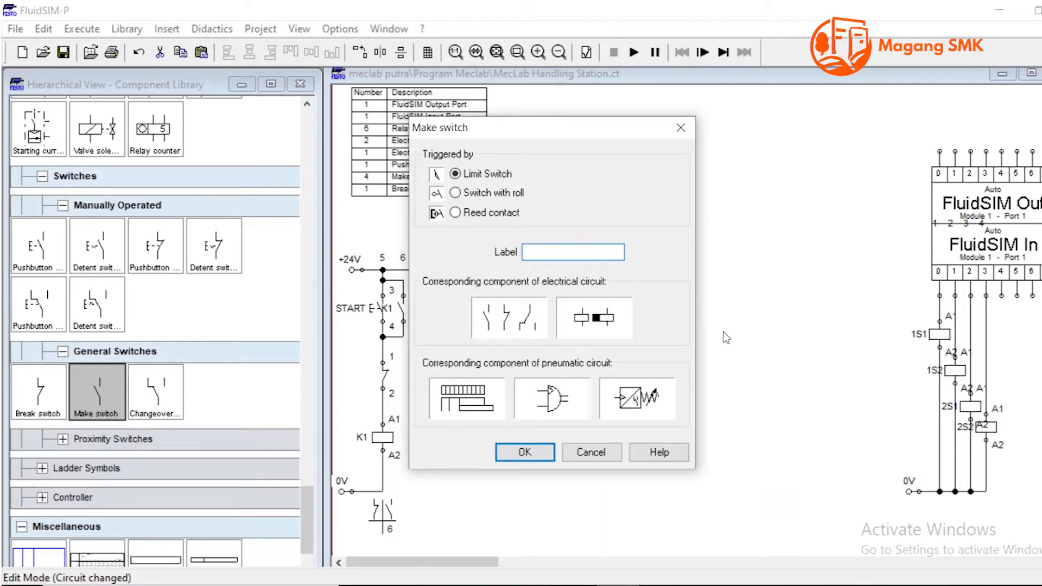
pyautogui.click(362, 585)
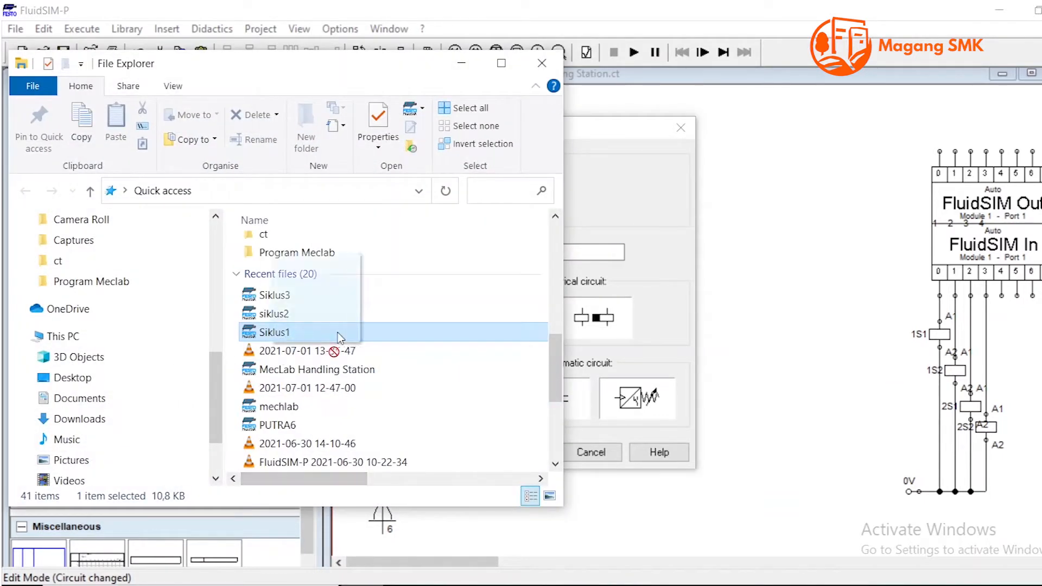
pyautogui.doubleClick(274, 332)
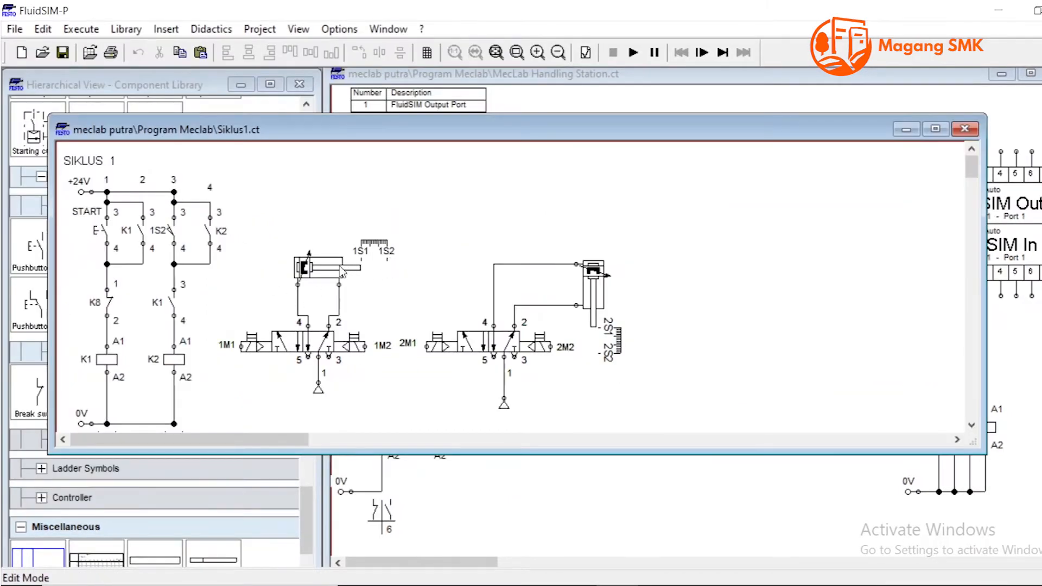
pyautogui.click(302, 261)
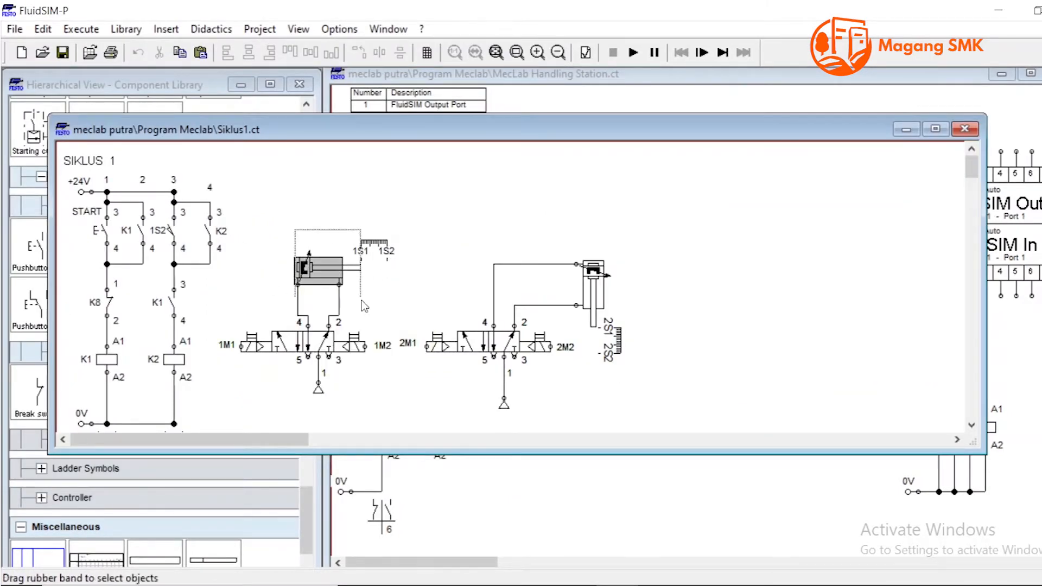
pyautogui.click(274, 261)
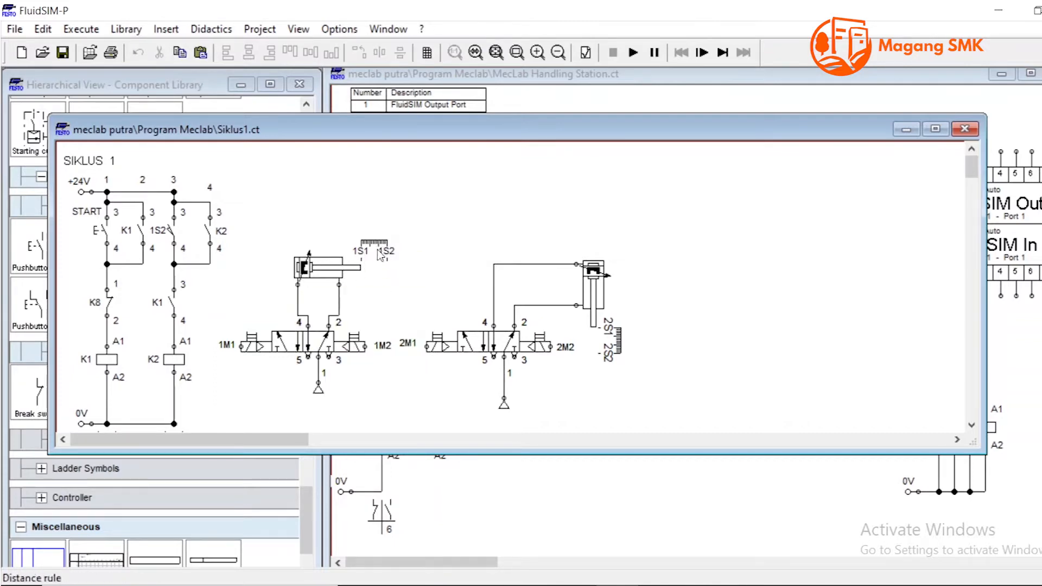
pyautogui.moveTo(422, 247); pyautogui.dragTo(382, 266)
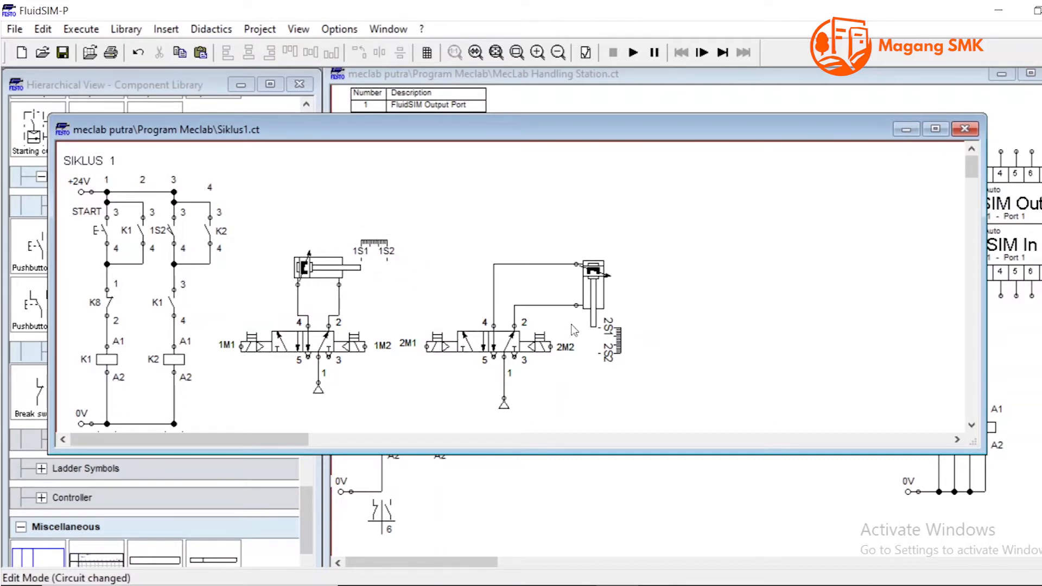
pyautogui.moveTo(554, 246); pyautogui.dragTo(601, 328)
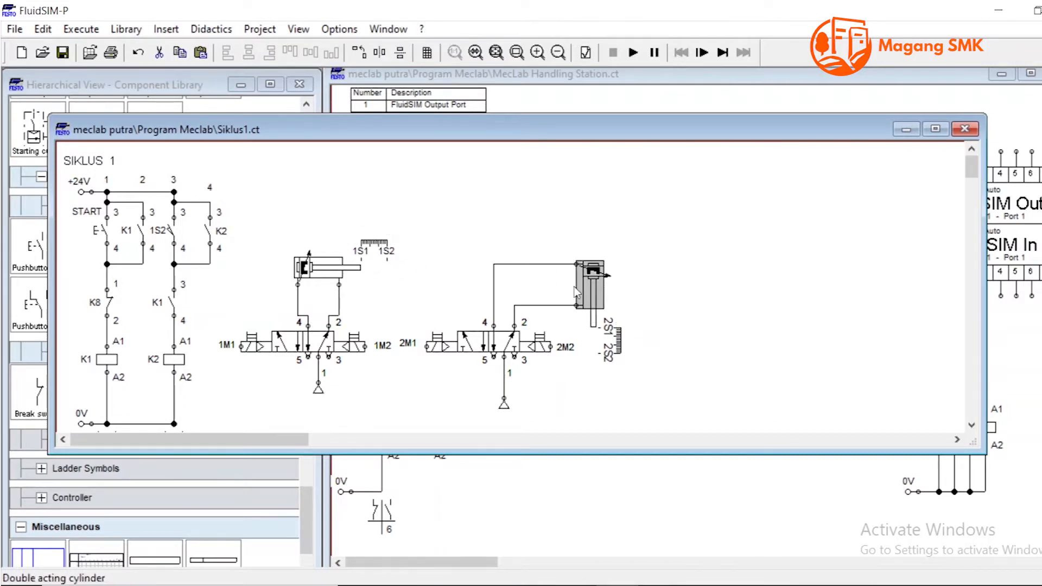
pyautogui.click(620, 295)
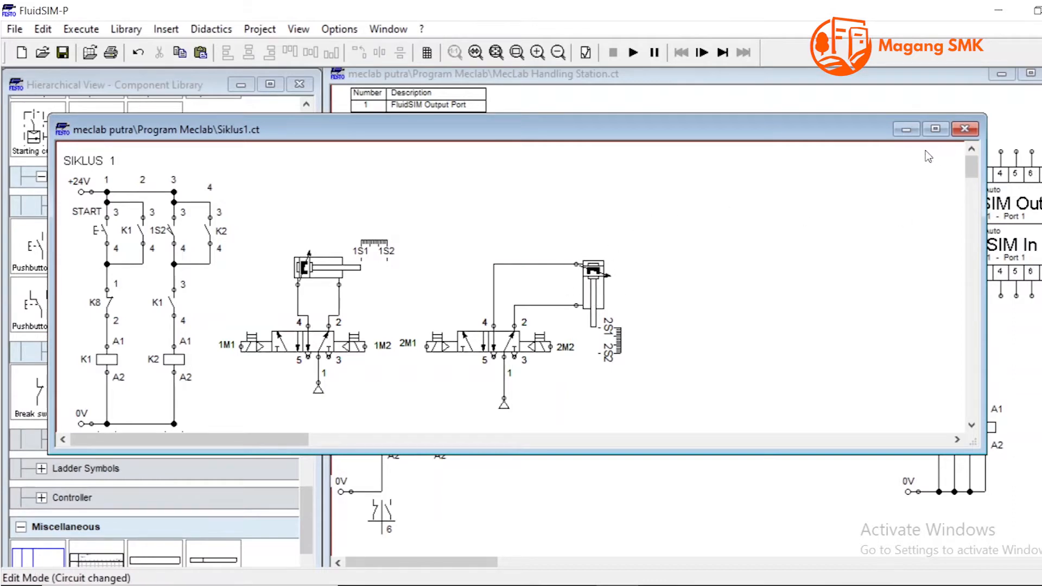
pyautogui.click(905, 129)
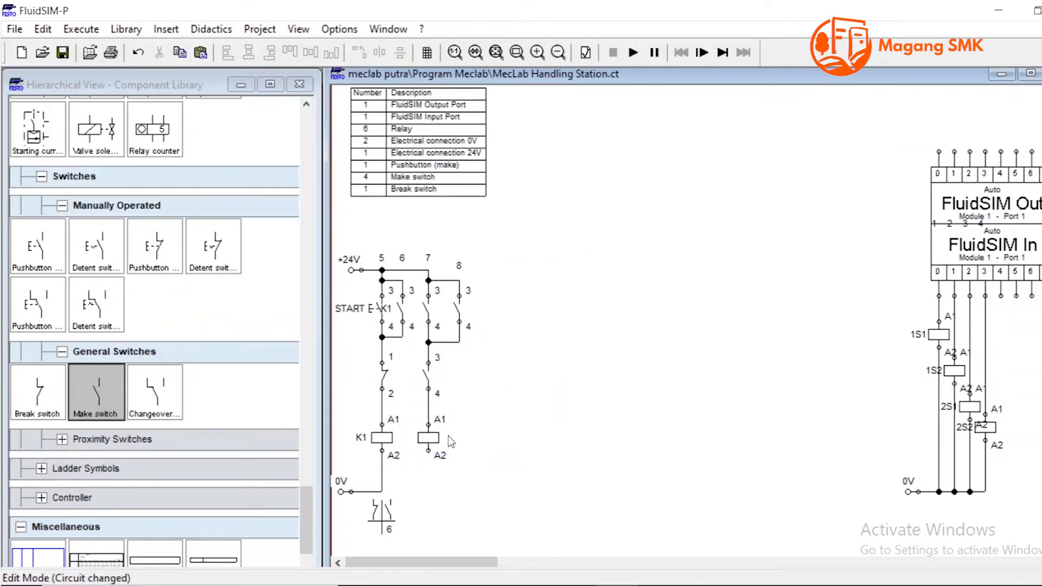
# Step: Wire terminal A2 of the second relay to the 0V line and label the relay K2
pyautogui.moveTo(428, 450); pyautogui.dragTo(381, 490)
pyautogui.doubleClick(429, 437)
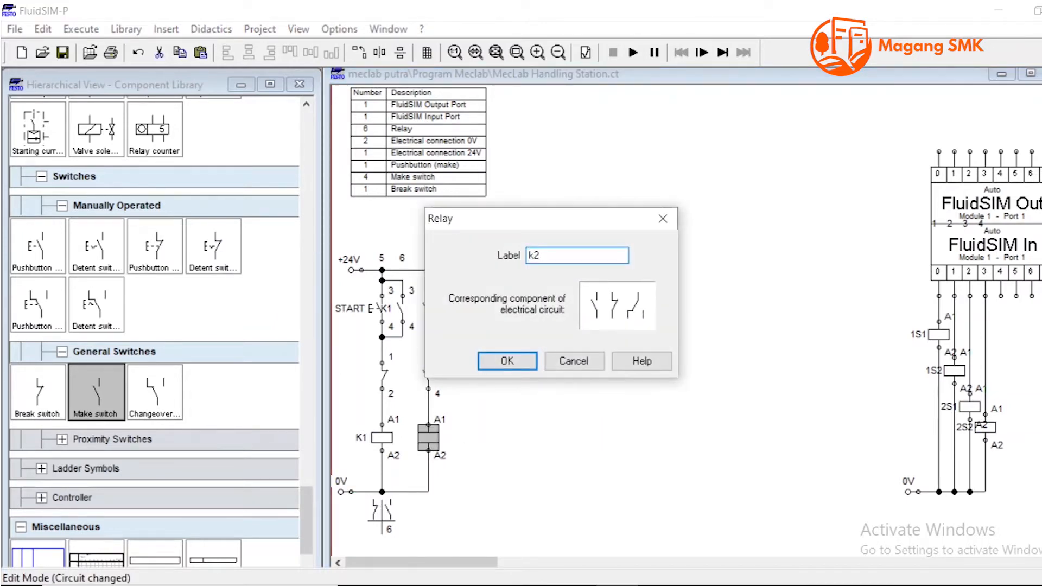
pyautogui.click(531, 359)
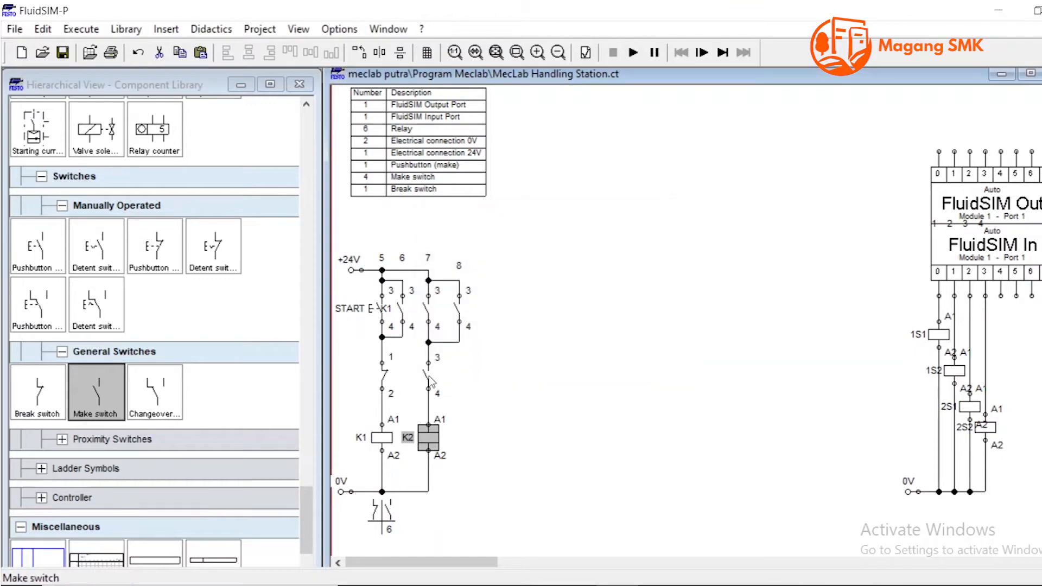
# Step: Label the make switch directly above relay K2 as K1
pyautogui.click(425, 376)
pyautogui.moveTo(357, 431); pyautogui.dragTo(406, 472)
pyautogui.doubleClick(425, 375)
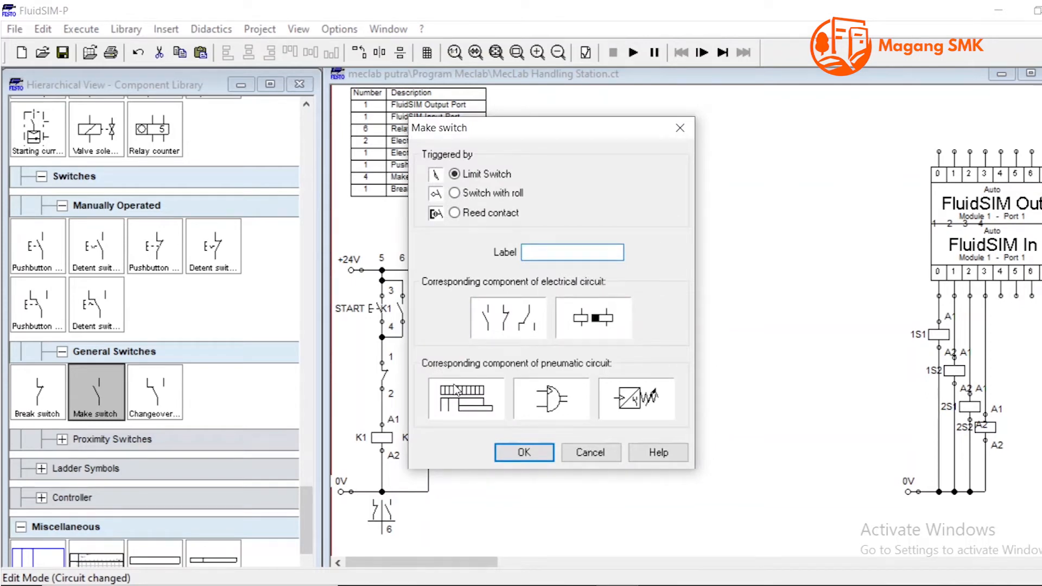
pyautogui.write('k1')
pyautogui.press('Return')
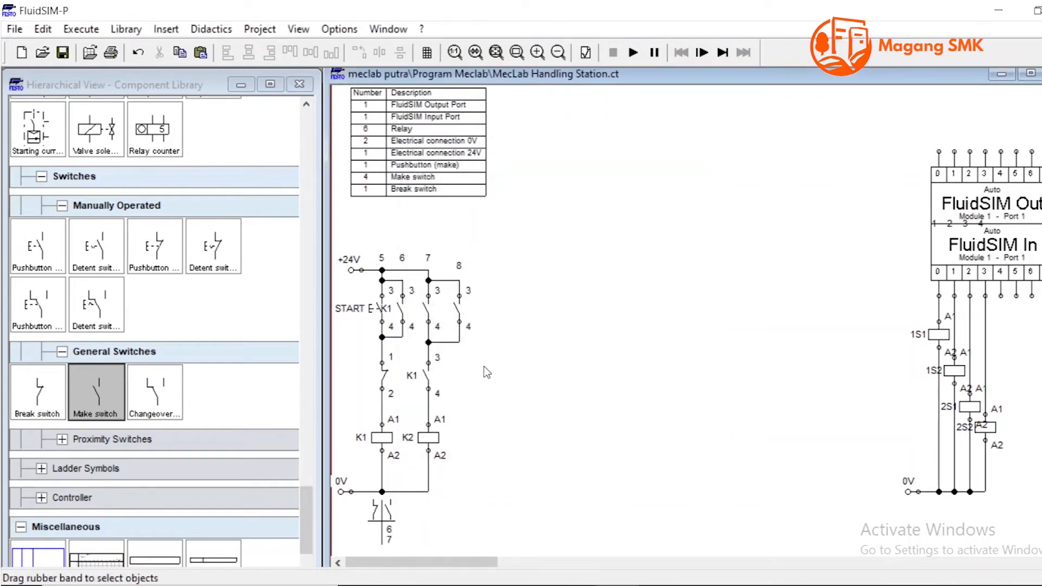
# Step: Label the two parallel make switches at the head of the second branch 1S2 and K2
pyautogui.doubleClick(432, 314)
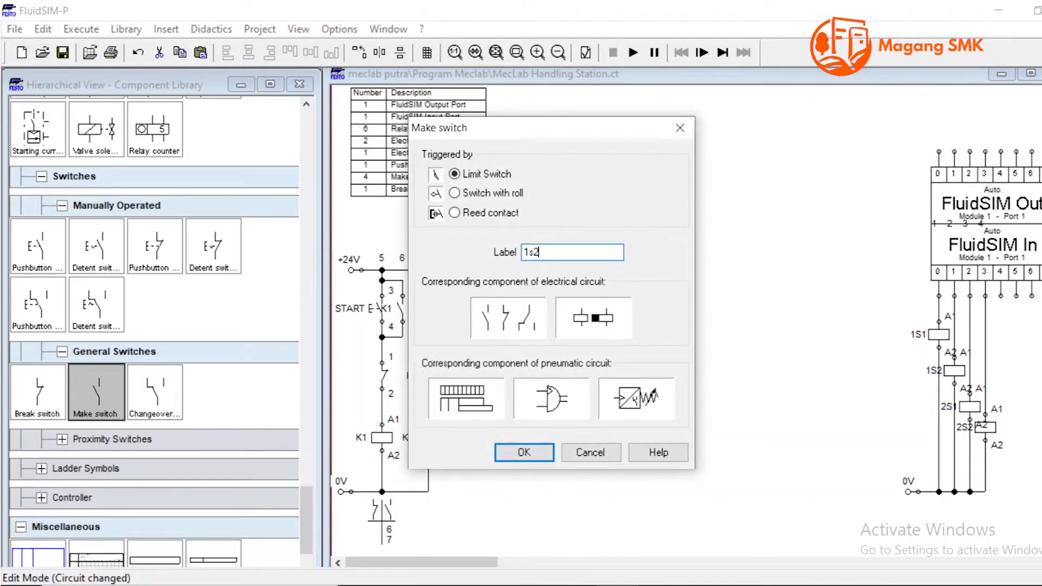
pyautogui.write('1s2')
pyautogui.press('Return')
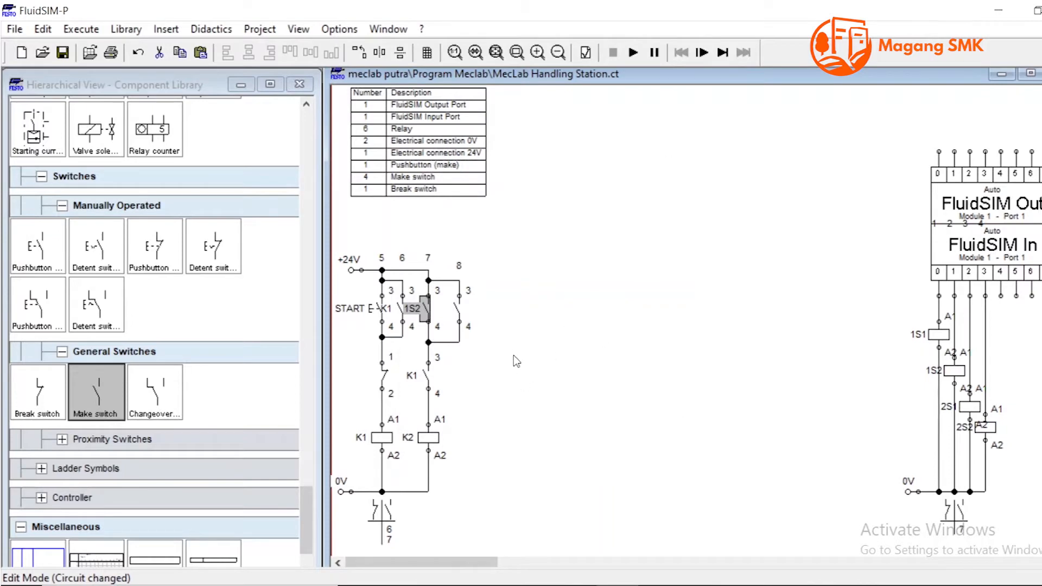
pyautogui.click(499, 338)
pyautogui.click(457, 315)
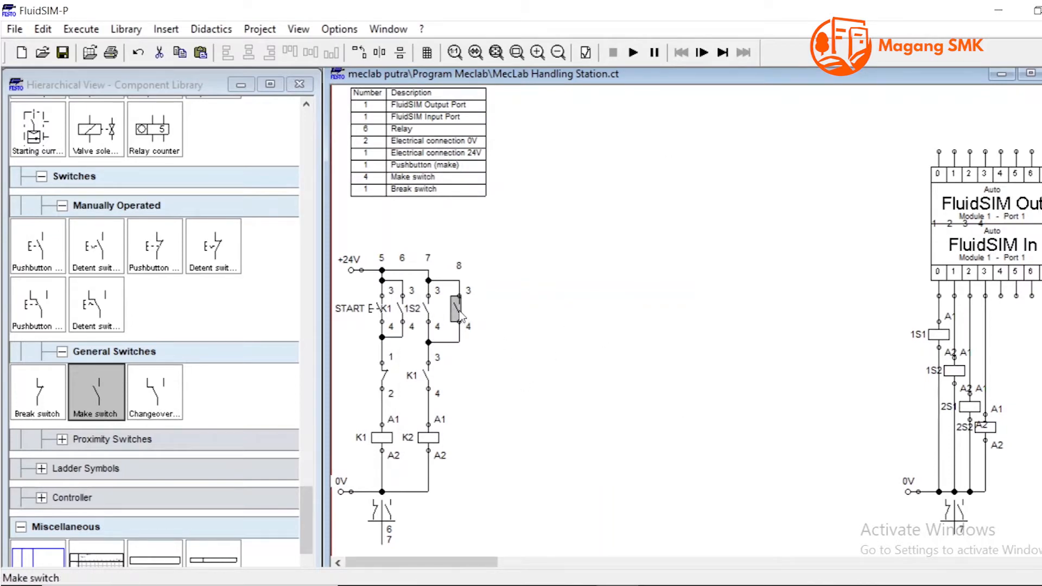
pyautogui.doubleClick(459, 317)
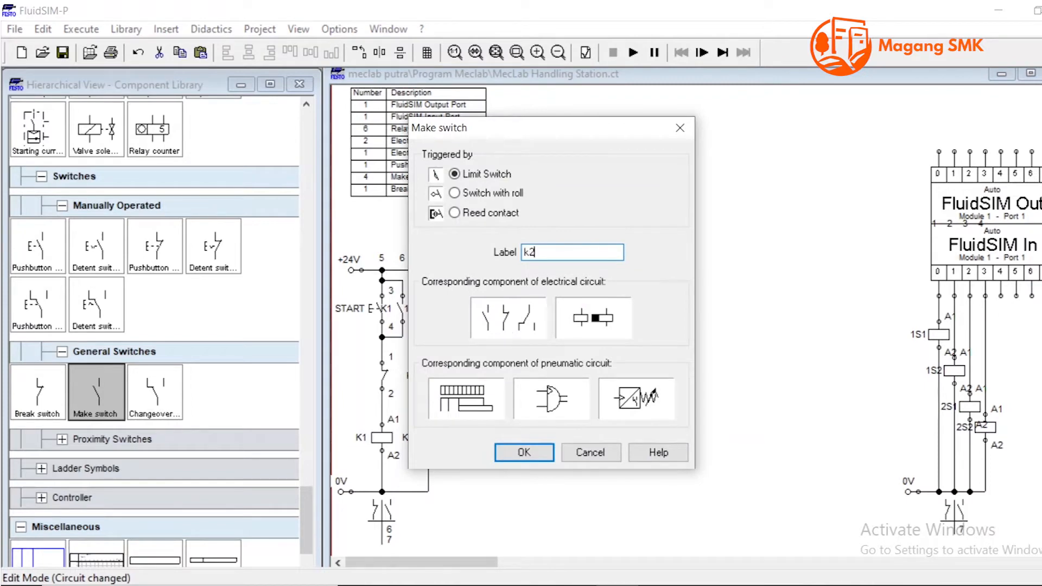
pyautogui.write('k2')
pyautogui.press('Return')
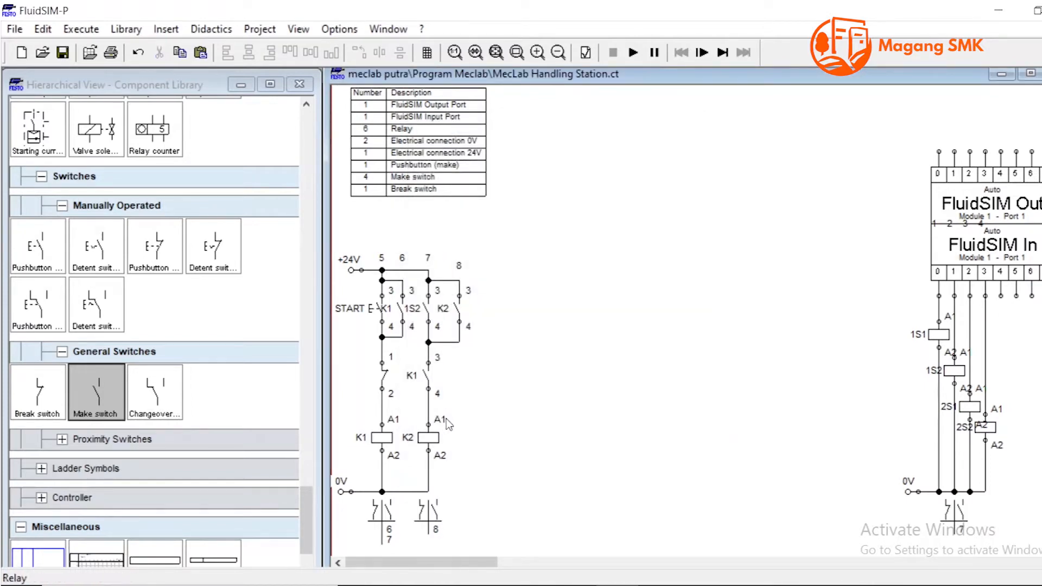
# Step: Bring up the Siklus1 circuit again, moving its window higher and making it taller to examine the relay branches
pyautogui.scroll(-2, 462, 412)
pyautogui.scroll(1, 499, 396)
pyautogui.scroll(-2, 543, 317)
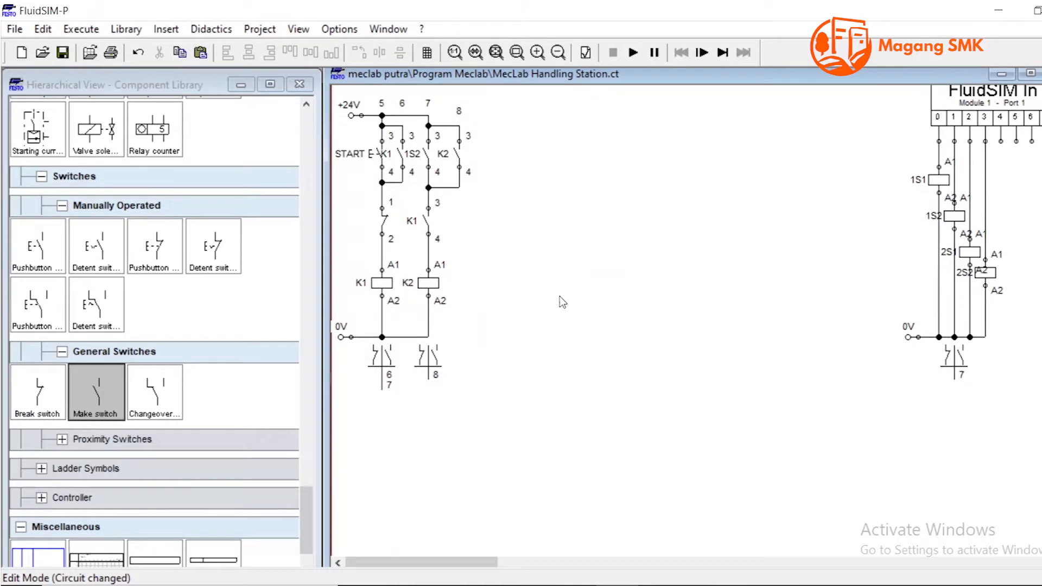
pyautogui.scroll(2, 570, 382)
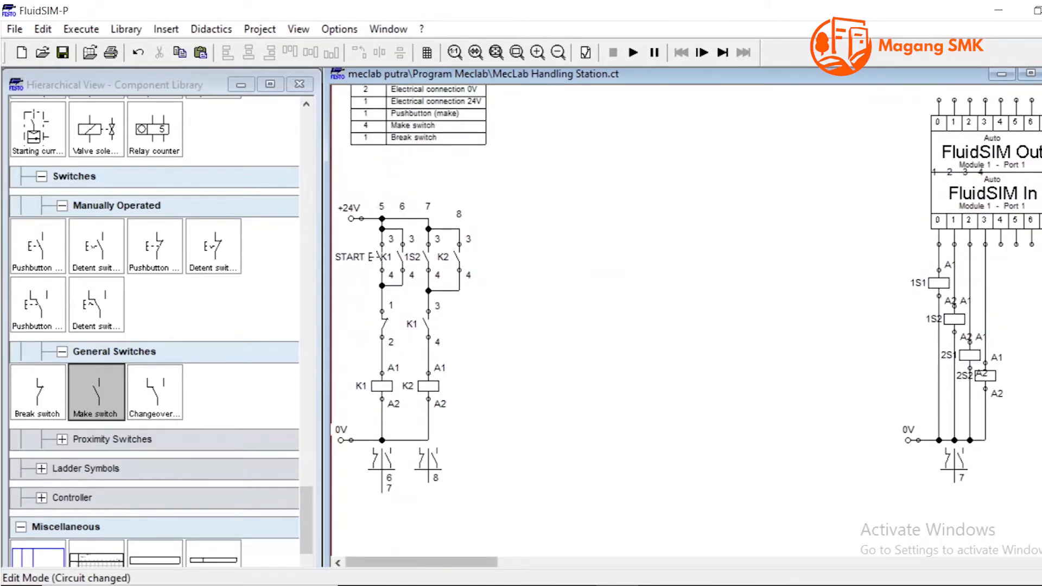
pyautogui.hotkey('alt', 'Tab')
pyautogui.moveTo(344, 333); pyautogui.dragTo(640, 353)
pyautogui.click(460, 63)
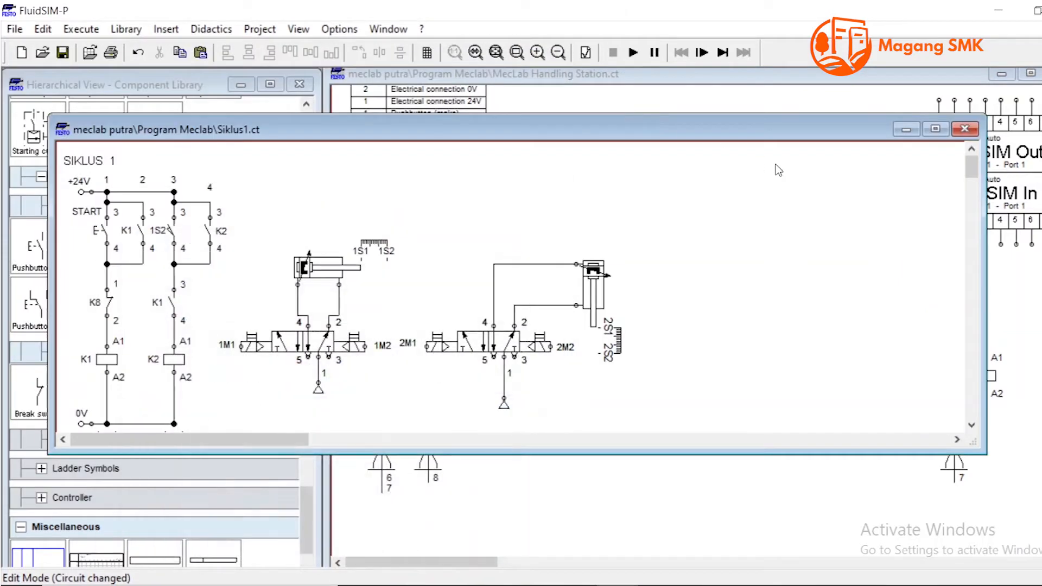
pyautogui.moveTo(779, 135); pyautogui.dragTo(800, 73)
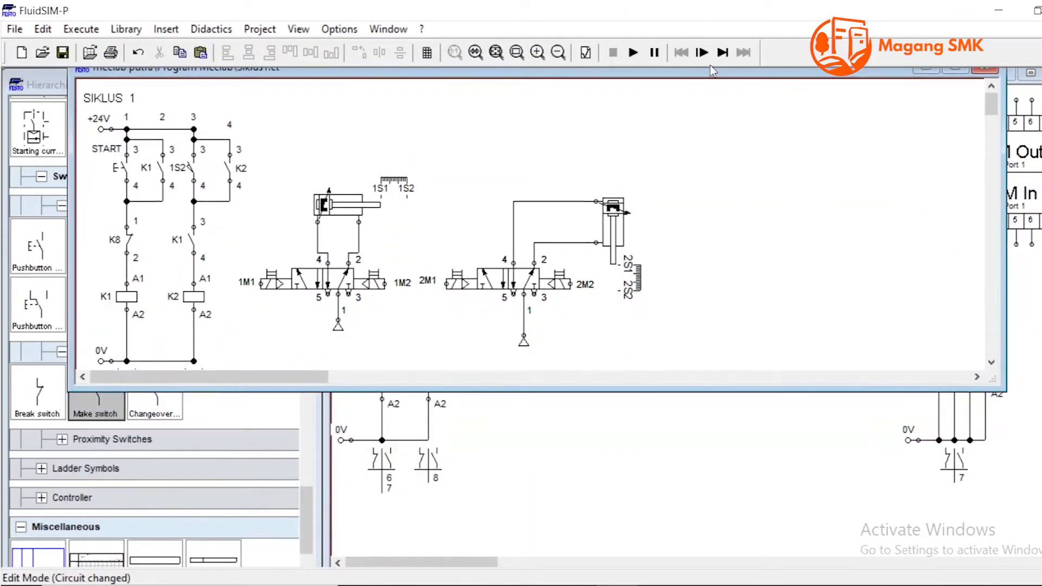
pyautogui.moveTo(464, 415); pyautogui.dragTo(466, 523)
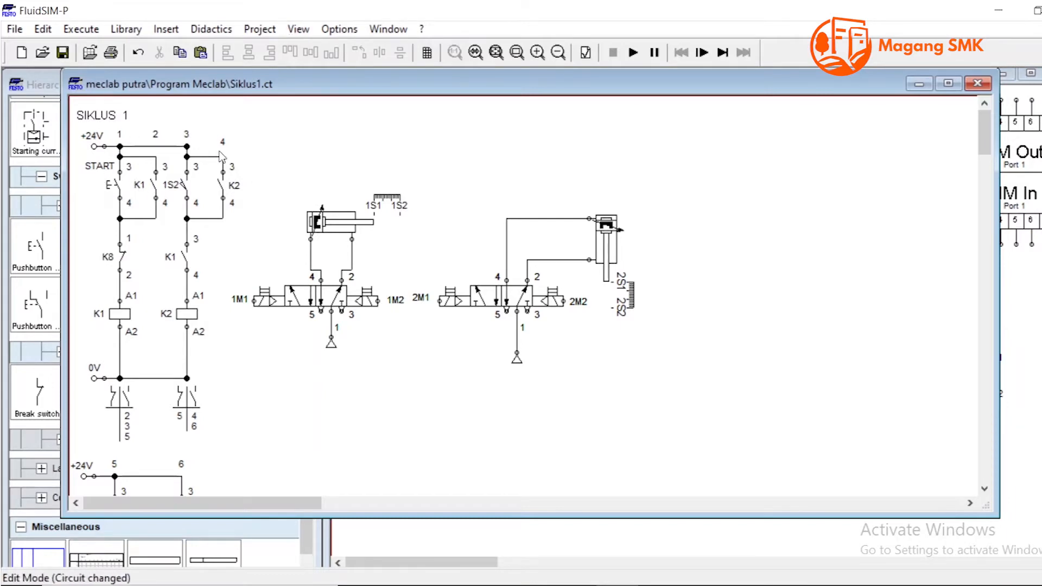
pyautogui.click(919, 84)
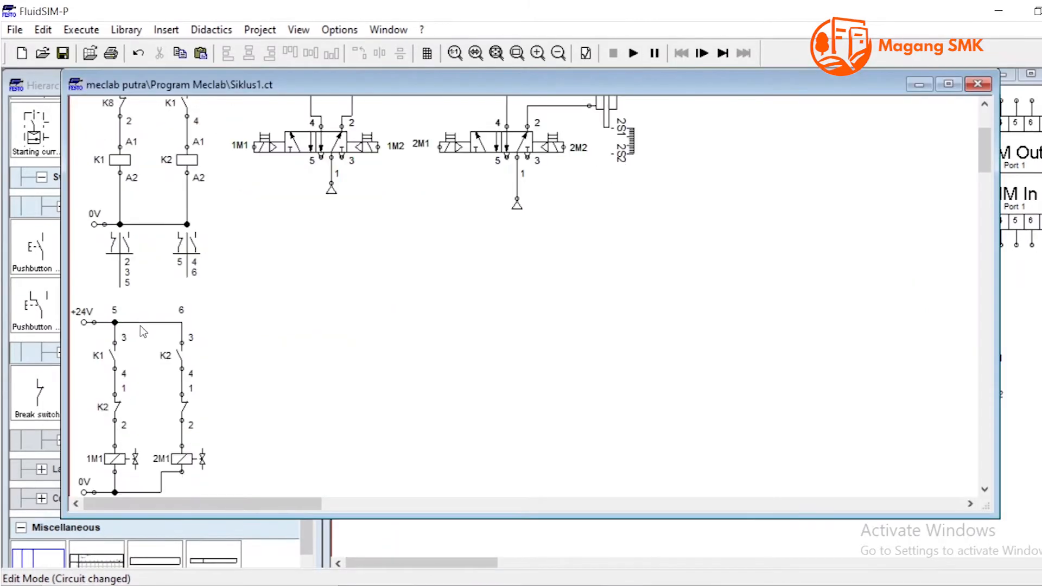
# Step: Examine the 1M1 and 2M1 valve solenoid branches and the two cylinders in the Siklus1 circuit
pyautogui.scroll(-3, 140, 325)
pyautogui.moveTo(91, 384); pyautogui.dragTo(266, 419)
pyautogui.click(94, 406)
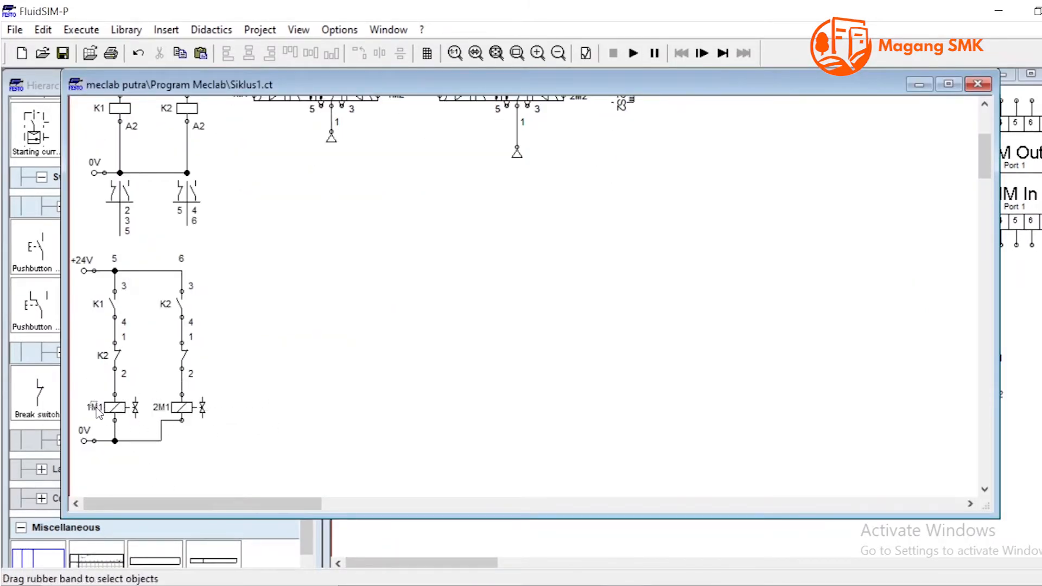
pyautogui.scroll(3, 325, 309)
pyautogui.scroll(-3, 304, 290)
pyautogui.moveTo(83, 243); pyautogui.dragTo(266, 488)
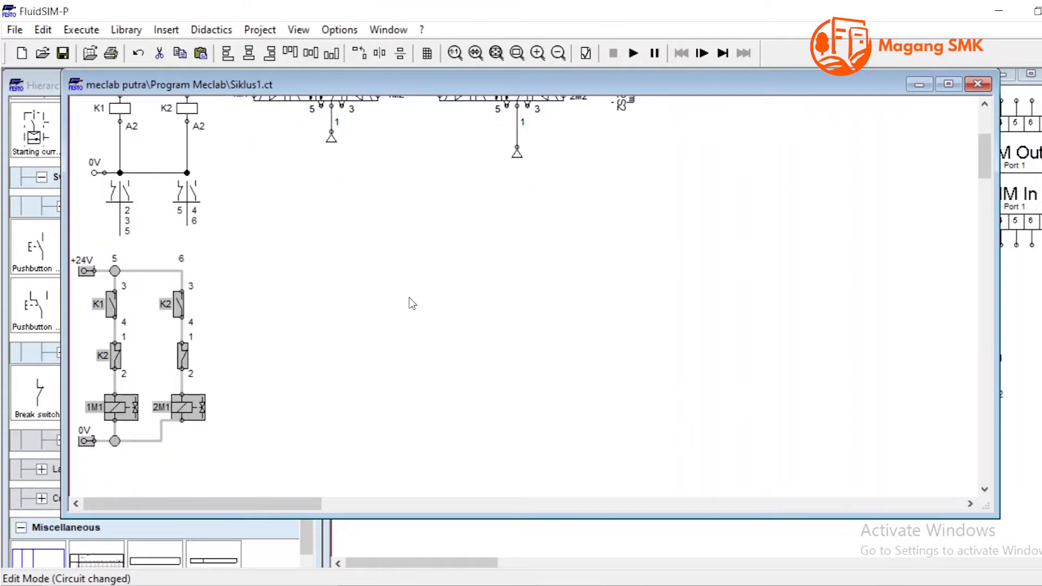
pyautogui.click(359, 262)
pyautogui.scroll(1, 223, 295)
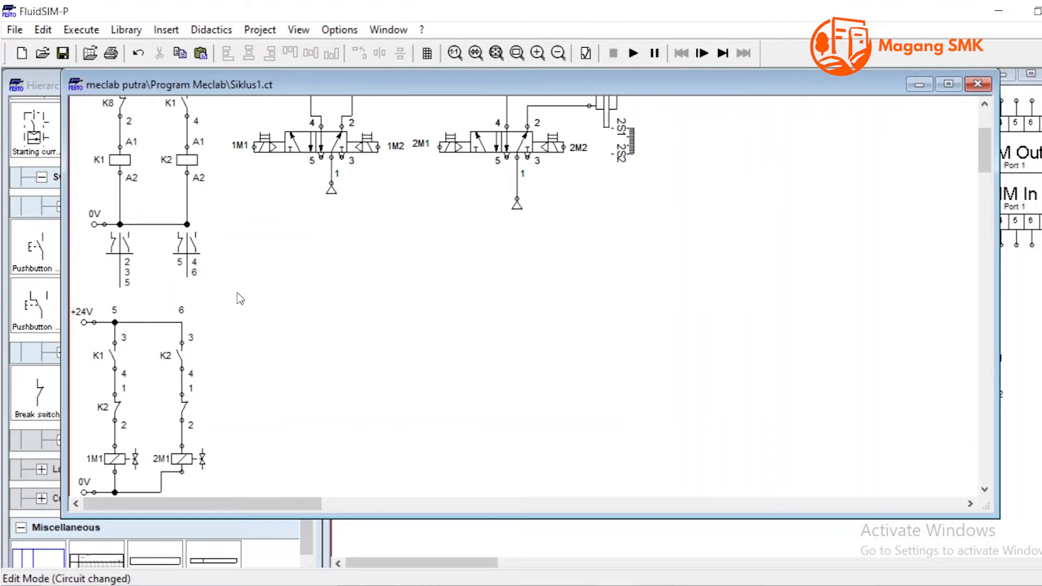
pyautogui.scroll(3, 240, 299)
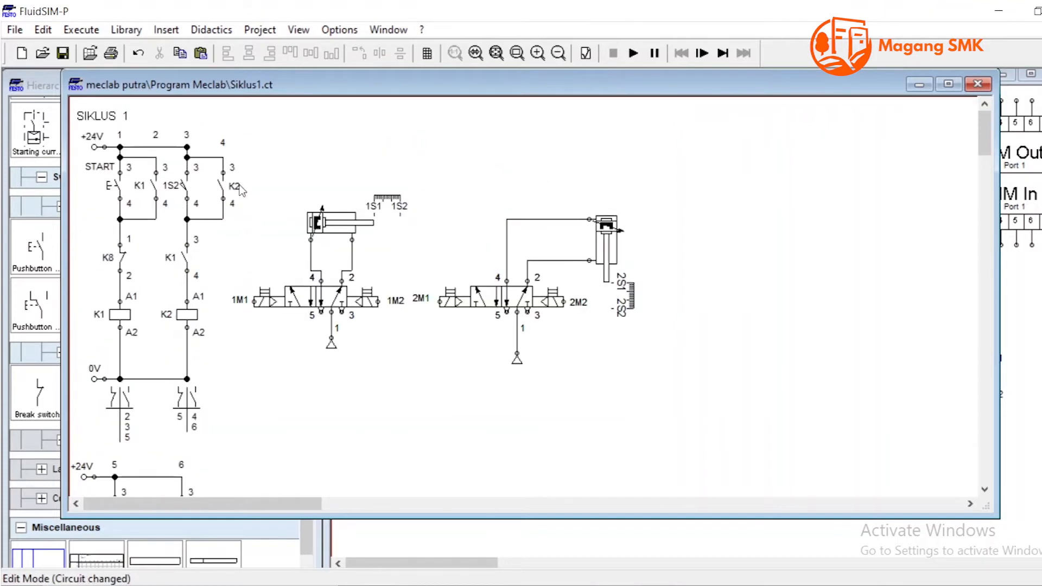
pyautogui.moveTo(294, 186); pyautogui.dragTo(412, 260)
pyautogui.moveTo(537, 156); pyautogui.dragTo(610, 336)
pyautogui.click(742, 223)
# Step: Simulate the Siklus1 circuit, actuate START to watch both cylinders, and stop the simulation
pyautogui.click(632, 53)
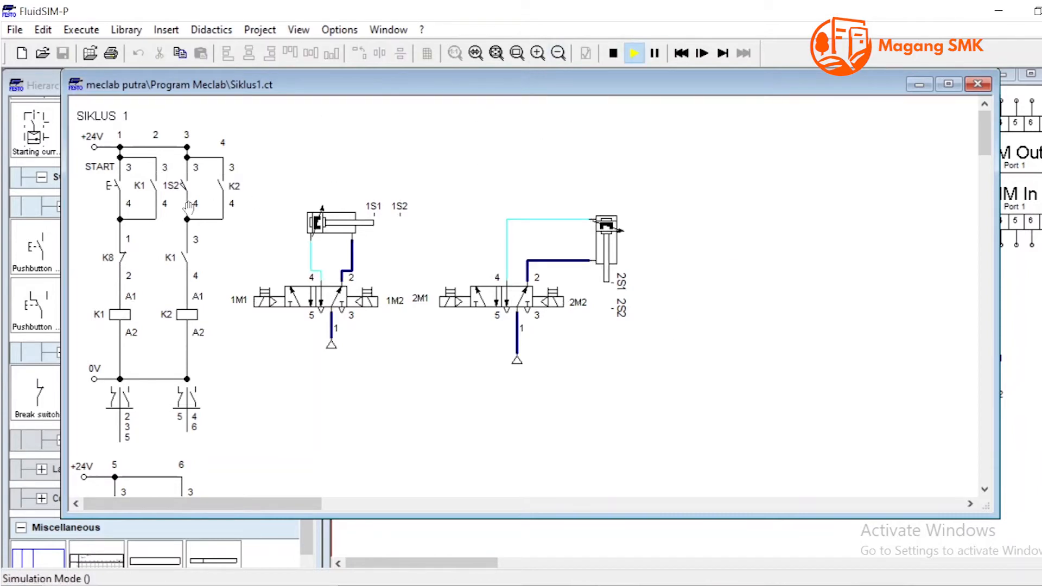
pyautogui.click(116, 185)
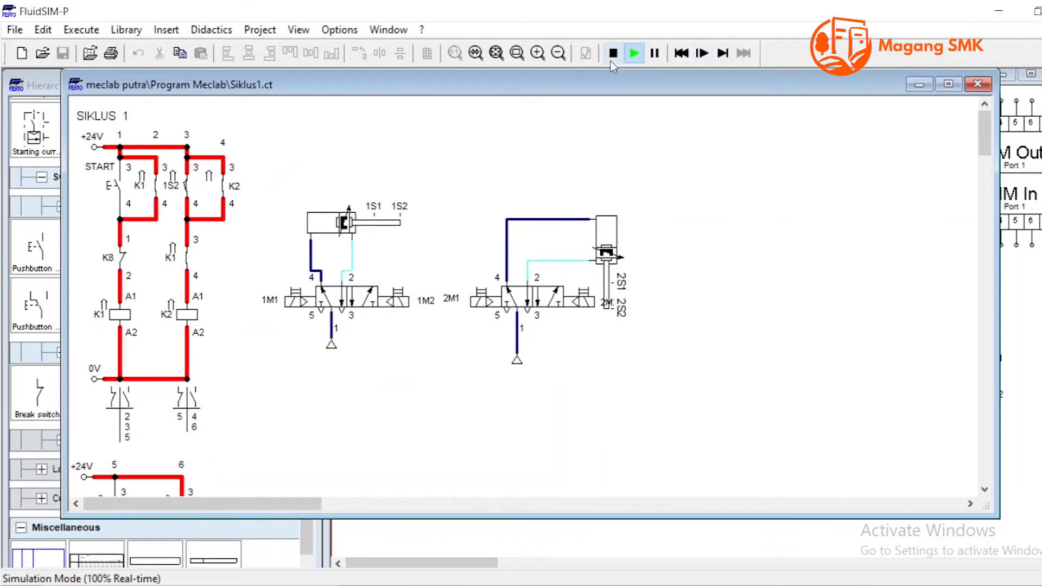
pyautogui.click(121, 176)
pyautogui.click(613, 53)
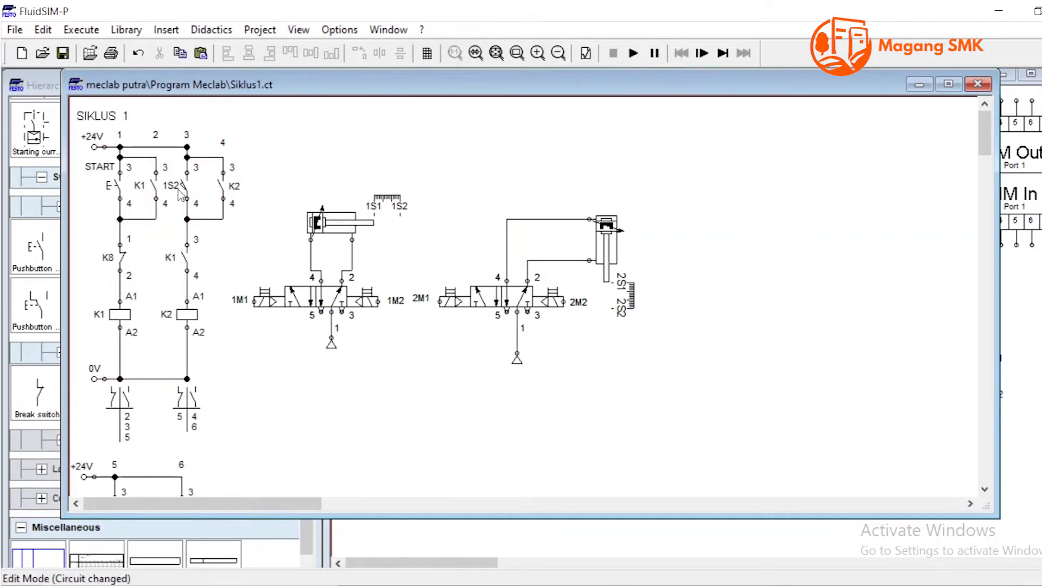
# Step: Add three make switches as a third branch, wiring two in parallel between the +24V line and the third one below them
pyautogui.scroll(-6, 179, 192)
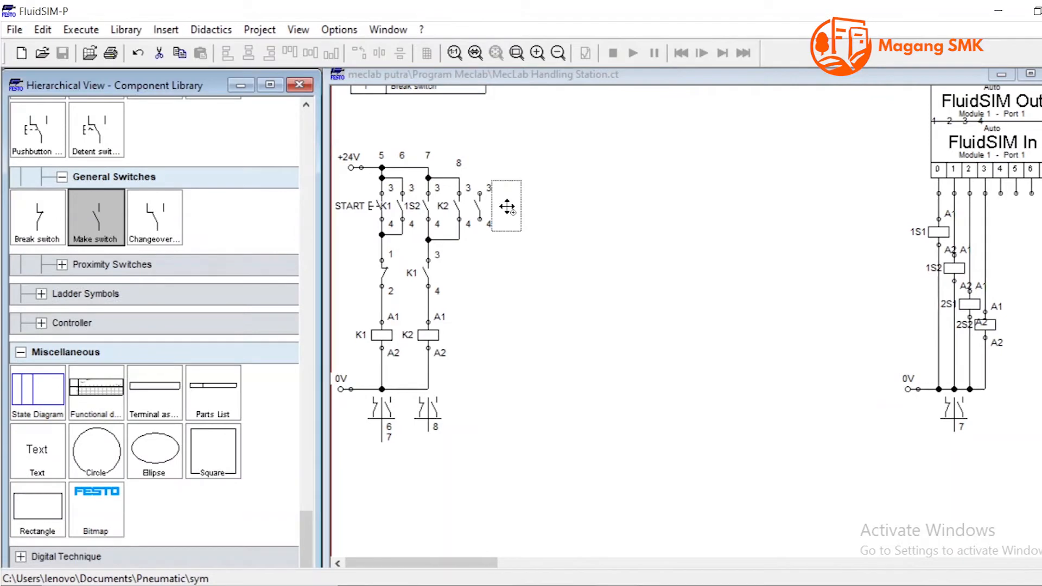
pyautogui.moveTo(504, 196); pyautogui.dragTo(502, 210)
pyautogui.moveTo(95, 217); pyautogui.dragTo(477, 280)
pyautogui.click(477, 276)
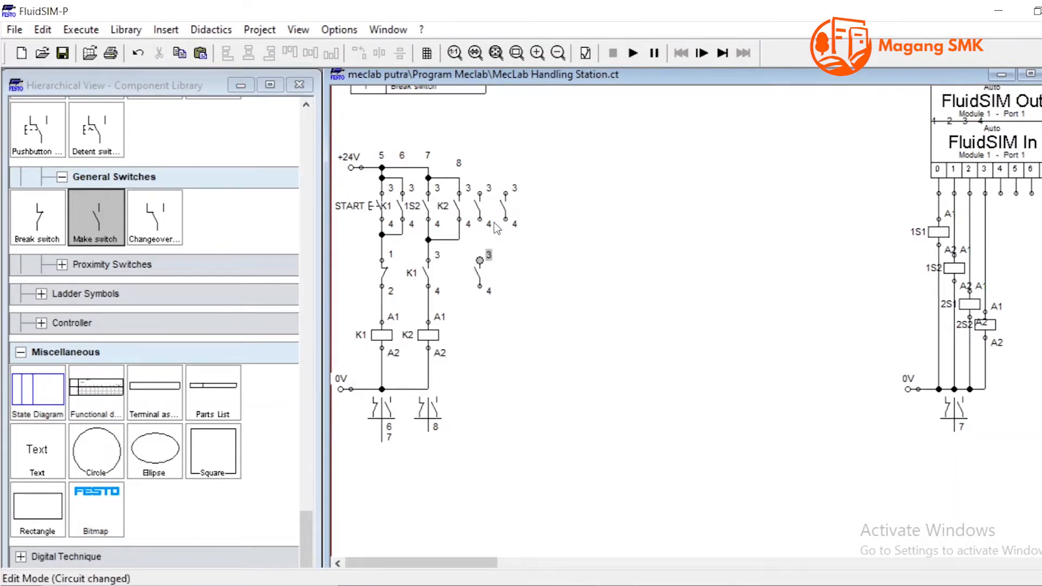
pyautogui.moveTo(480, 220); pyautogui.dragTo(505, 220)
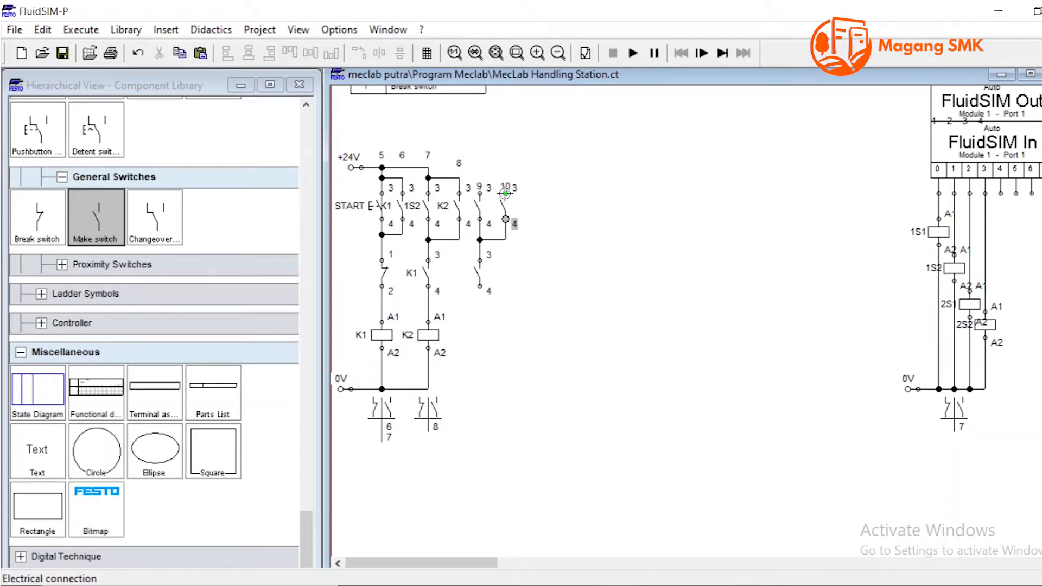
pyautogui.moveTo(428, 174); pyautogui.dragTo(477, 175)
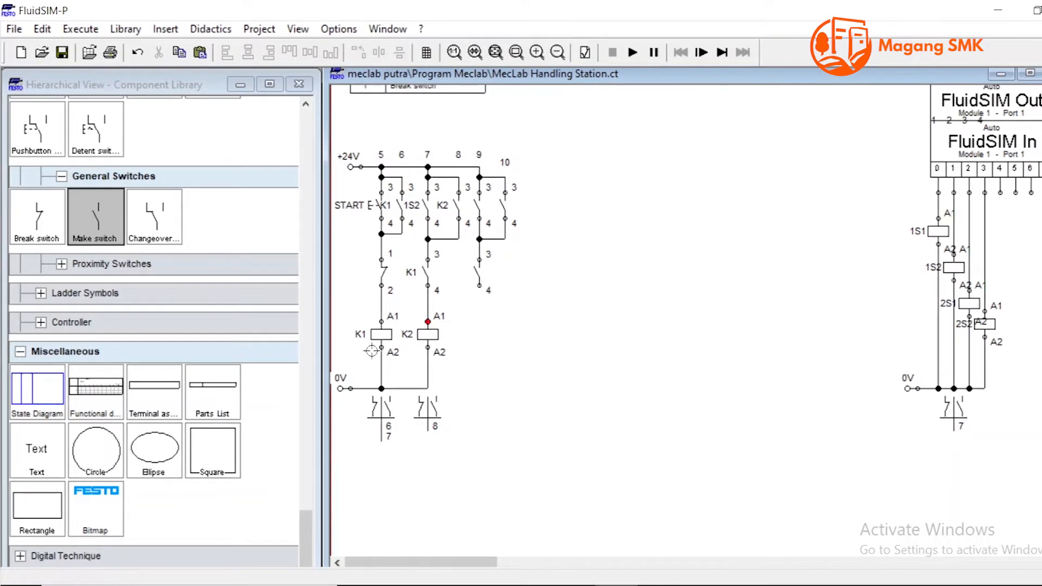
# Step: Add a relay at the foot of the third branch, wire it to the 0V line, and label it K3
pyautogui.scroll(-1, 144, 344)
pyautogui.scroll(3, 144, 345)
pyautogui.scroll(2, 144, 344)
pyautogui.moveTo(27, 130); pyautogui.dragTo(480, 331)
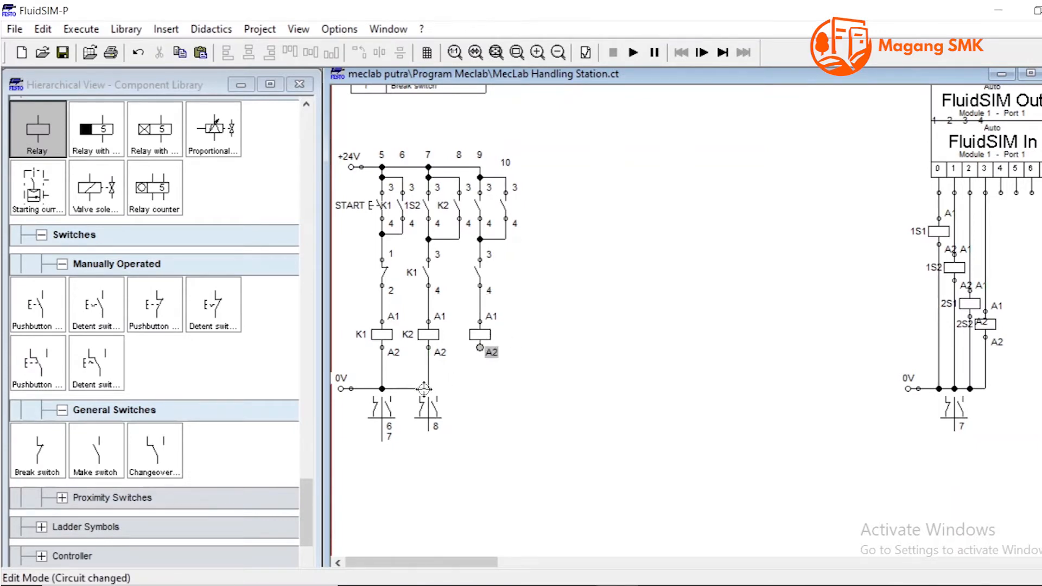
pyautogui.moveTo(480, 347); pyautogui.dragTo(429, 389)
pyautogui.doubleClick(482, 322)
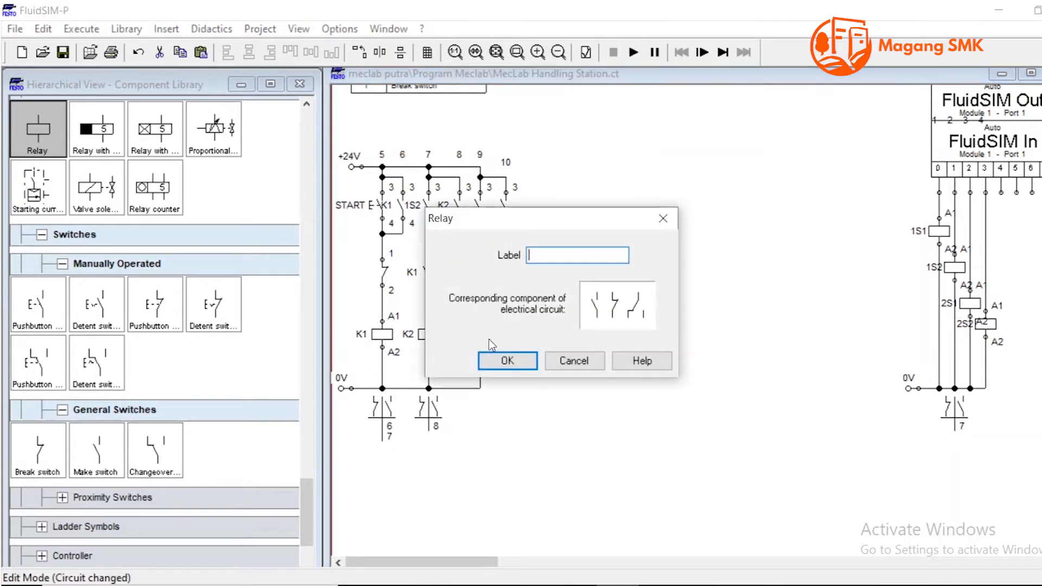
pyautogui.write('k3')
pyautogui.press('Return')
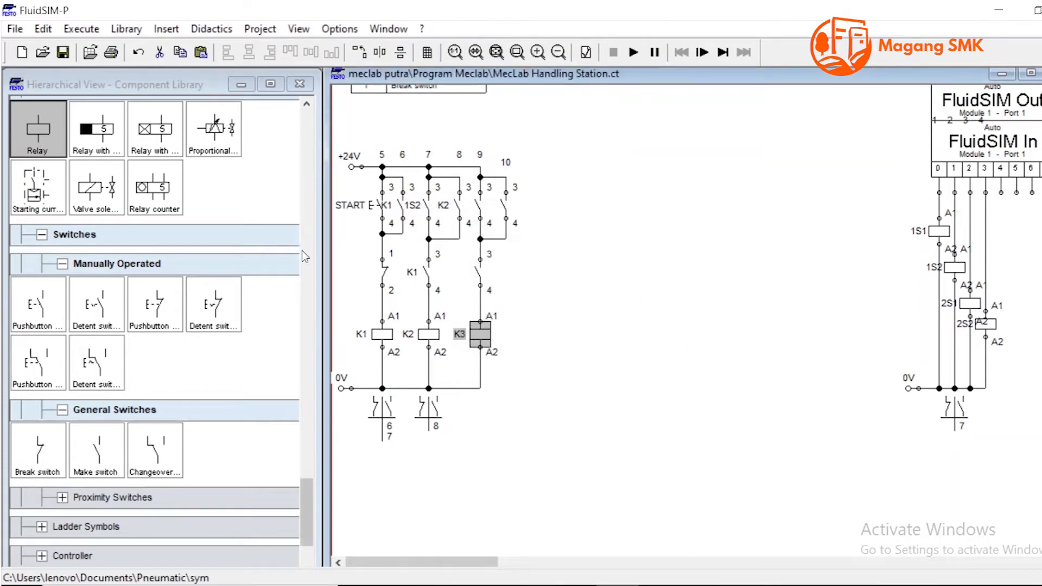
# Step: Label the third branch's lower make switch K2, its parallel holding switch K3, and its upper input switch 2S2
pyautogui.doubleClick(477, 273)
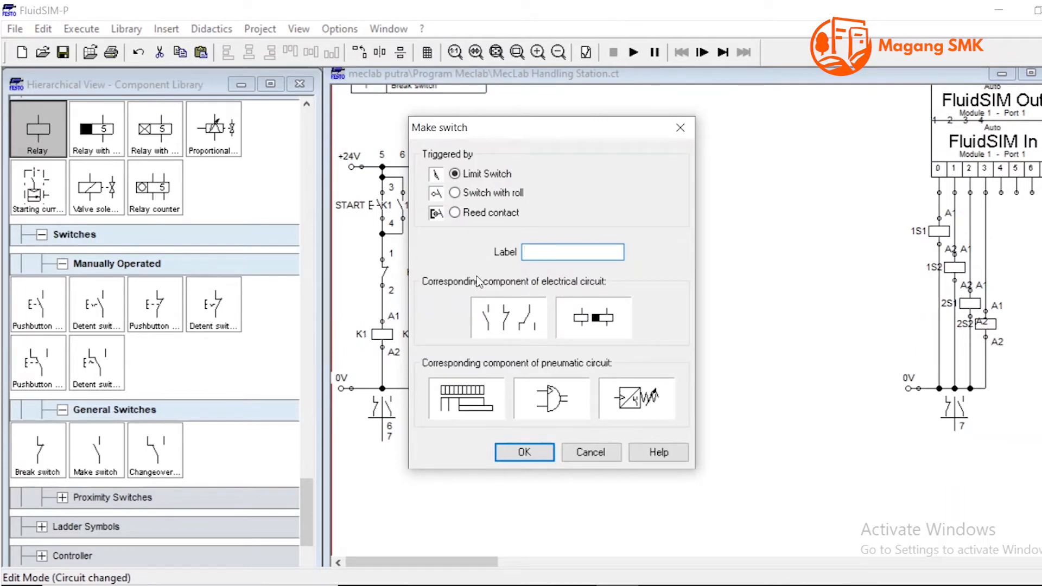
pyautogui.write('k2')
pyautogui.press('Return')
pyautogui.click(506, 206)
pyautogui.doubleClick(507, 207)
pyautogui.press('Return')
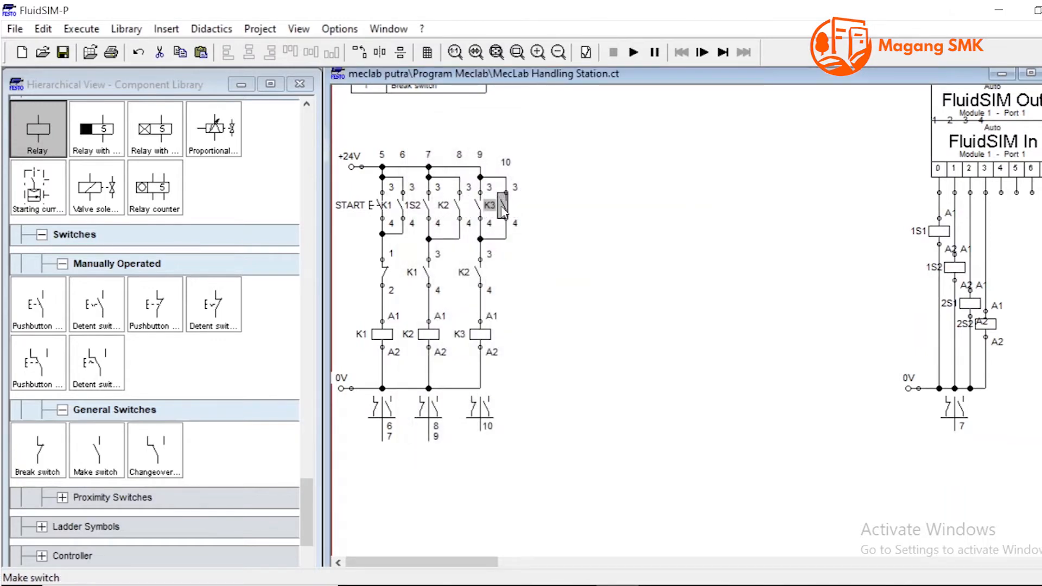
pyautogui.doubleClick(477, 202)
pyautogui.write('2s2')
pyautogui.press('Return')
pyautogui.click(544, 207)
# Step: Add a relay with switch-on delay beside K3 and connect its A1 terminal to the line between switch K2 and relay K3
pyautogui.scroll(-2, 243, 340)
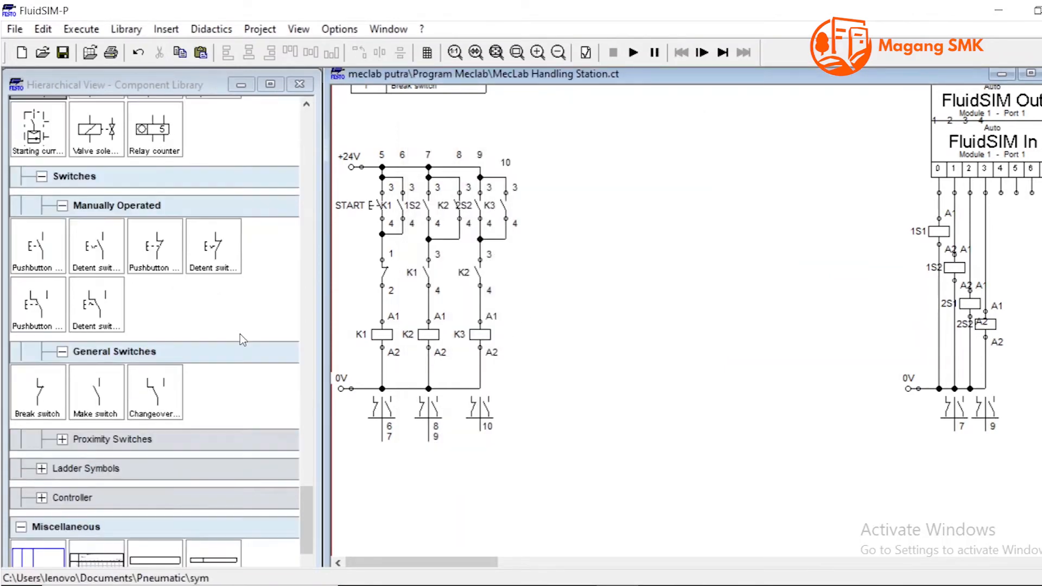
pyautogui.scroll(7, 163, 314)
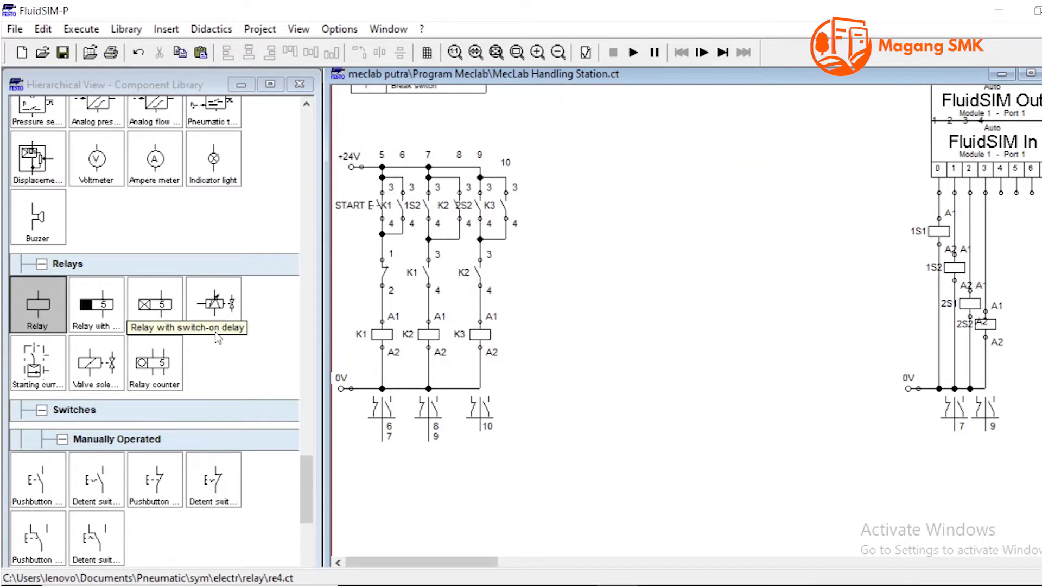
pyautogui.moveTo(179, 327); pyautogui.dragTo(521, 339)
pyautogui.click(615, 340)
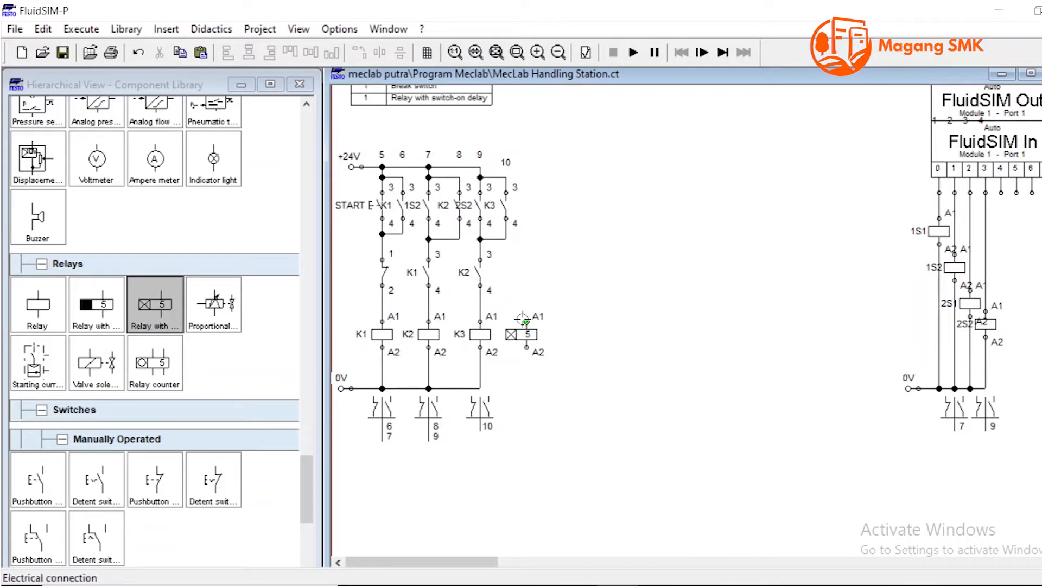
pyautogui.moveTo(478, 301); pyautogui.dragTo(480, 301)
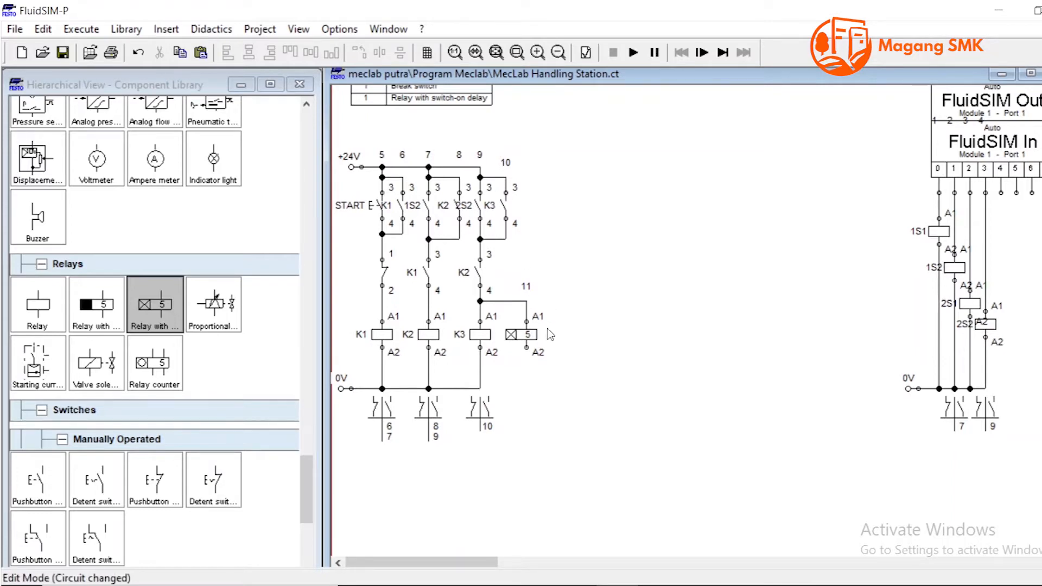
pyautogui.moveTo(496, 316); pyautogui.dragTo(546, 308)
pyautogui.click(558, 306)
pyautogui.click(526, 333)
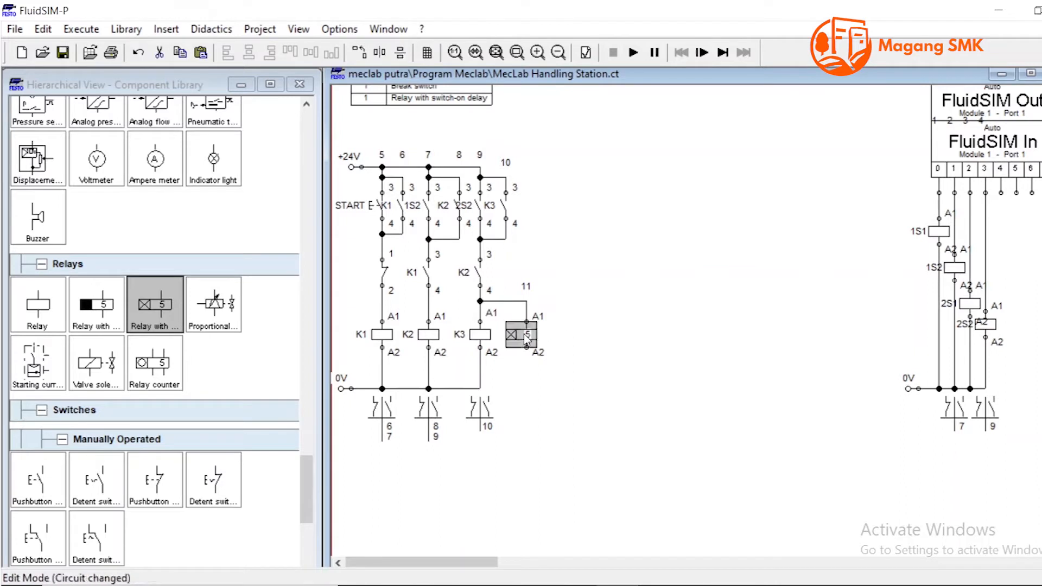
# Step: Set the delay relay to 1 second with label T1, and wire its A2 terminal to the 0V line
pyautogui.doubleClick(522, 339)
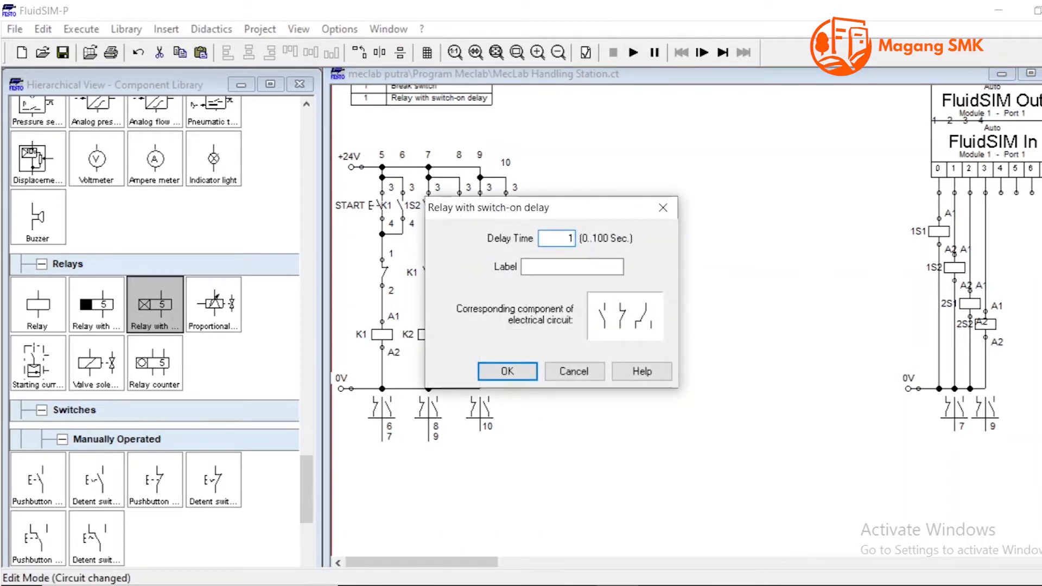
pyautogui.moveTo(561, 238); pyautogui.dragTo(590, 239)
pyautogui.click(583, 267)
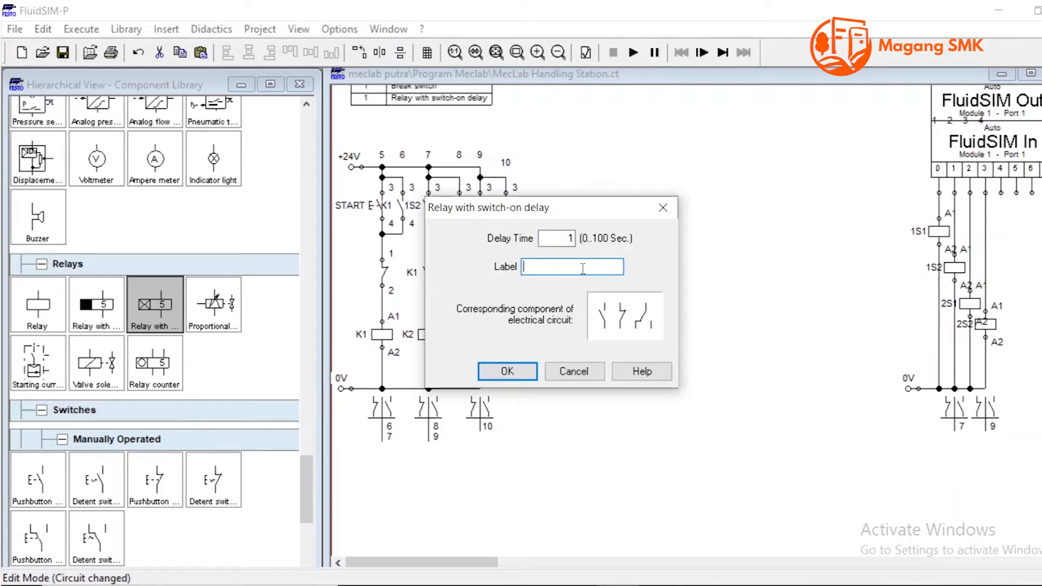
pyautogui.press('Return')
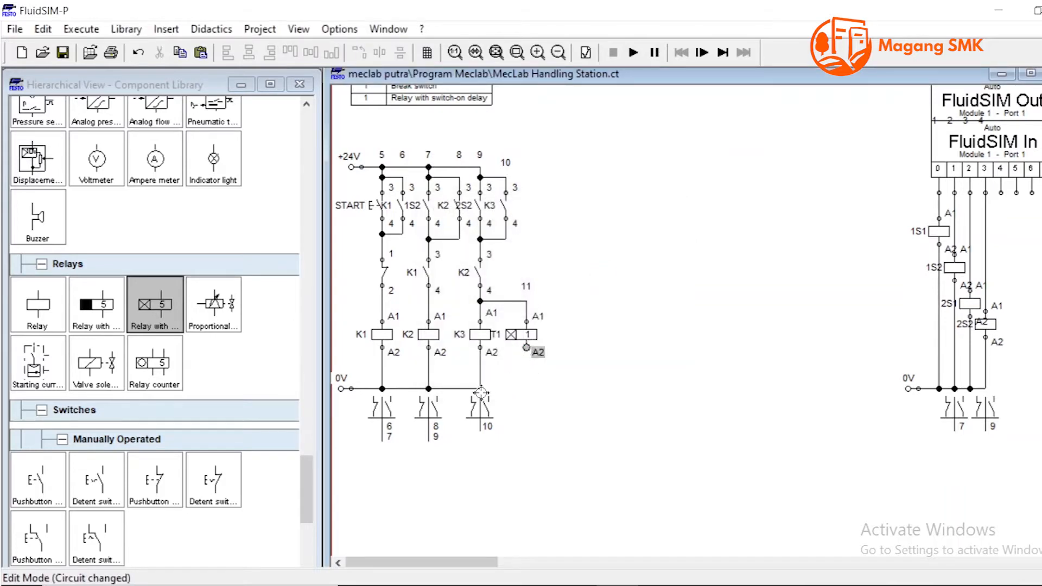
pyautogui.moveTo(477, 389); pyautogui.dragTo(517, 337)
pyautogui.click(522, 337)
pyautogui.click(577, 334)
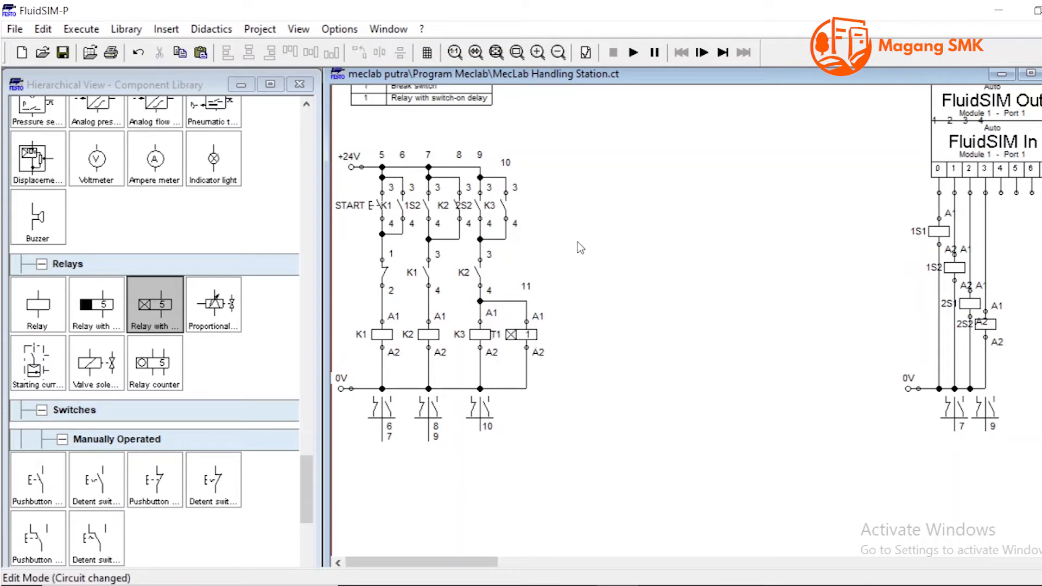
# Step: Place two make switches side by side for a fourth branch and connect both upper terminals to the +24V line
pyautogui.scroll(-1, 125, 308)
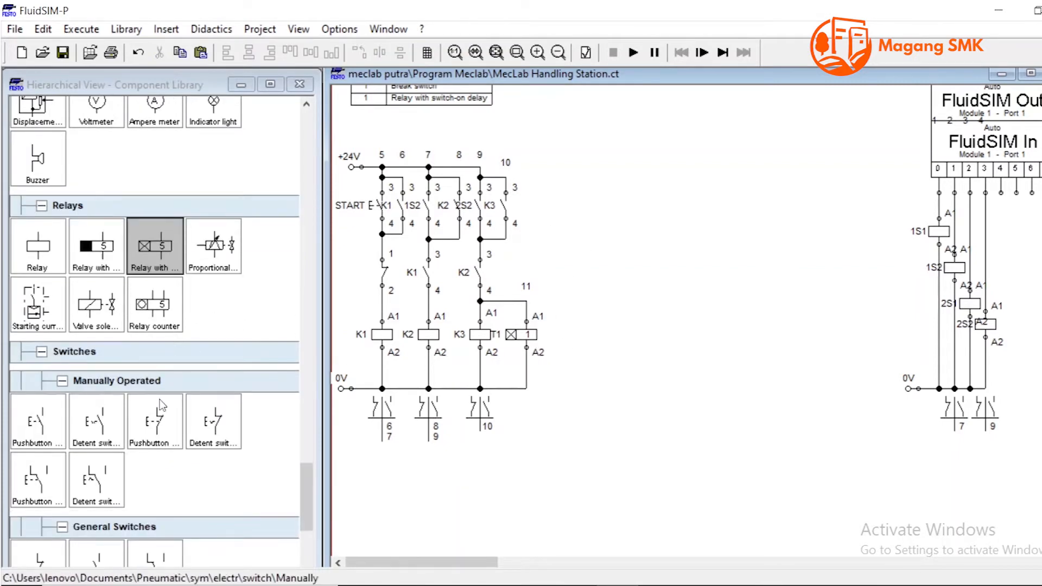
pyautogui.scroll(-2, 163, 405)
pyautogui.moveTo(95, 456); pyautogui.dragTo(555, 217)
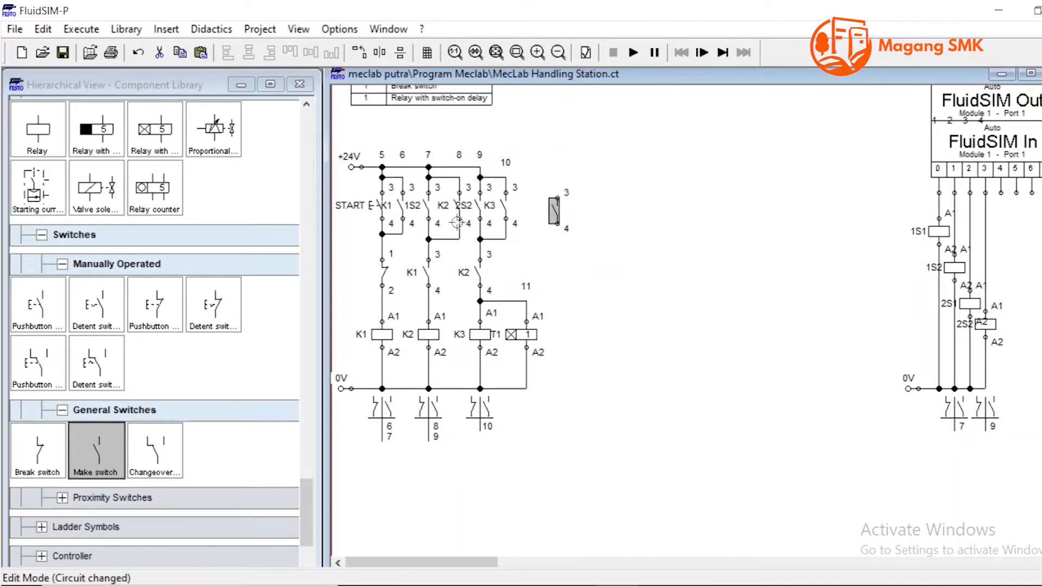
pyautogui.moveTo(555, 207); pyautogui.dragTo(555, 202)
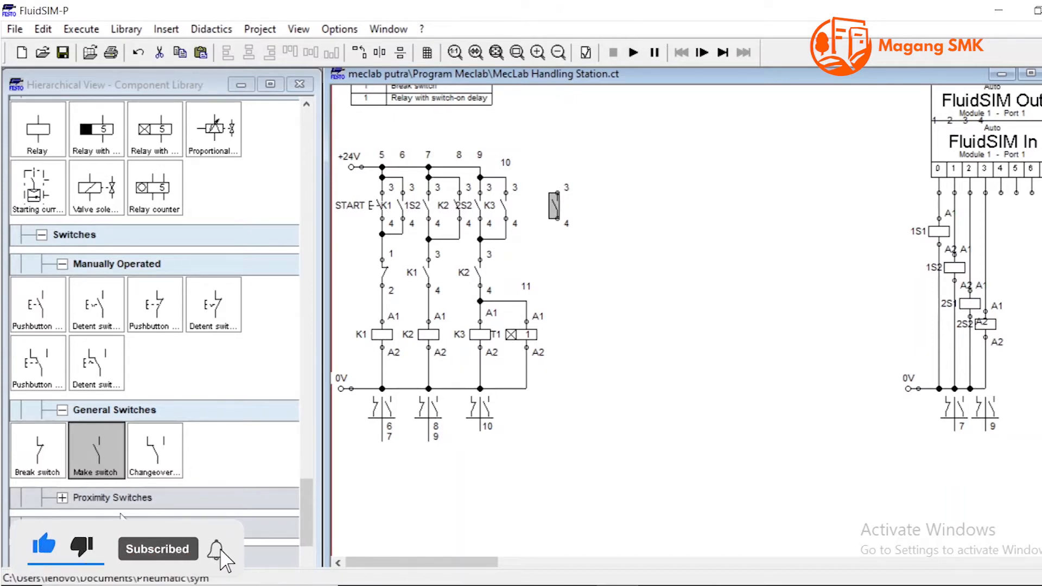
pyautogui.click(133, 444)
pyautogui.moveTo(133, 445); pyautogui.dragTo(582, 206)
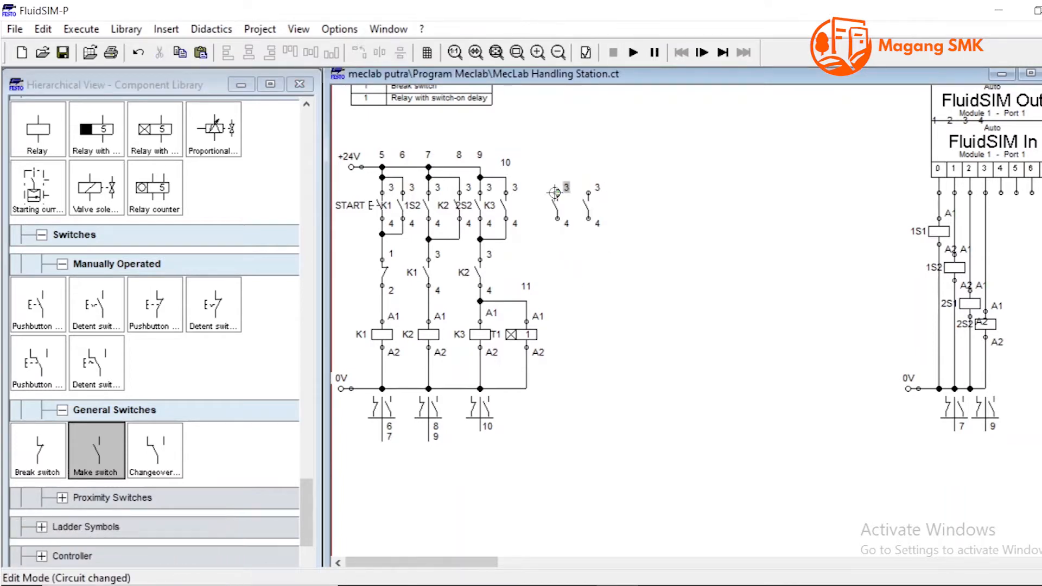
pyautogui.moveTo(481, 167); pyautogui.dragTo(557, 192)
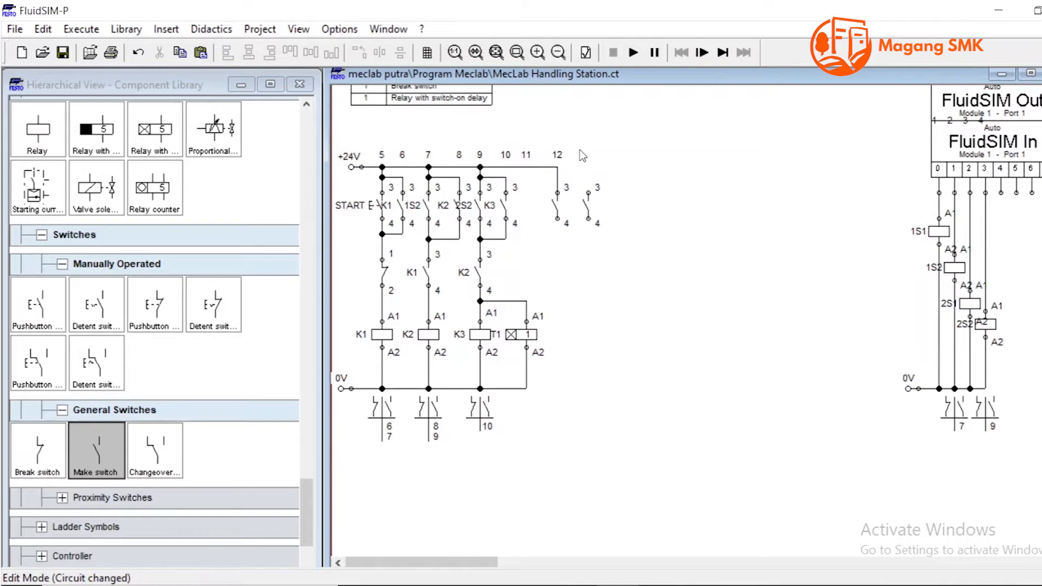
pyautogui.moveTo(559, 181); pyautogui.dragTo(588, 193)
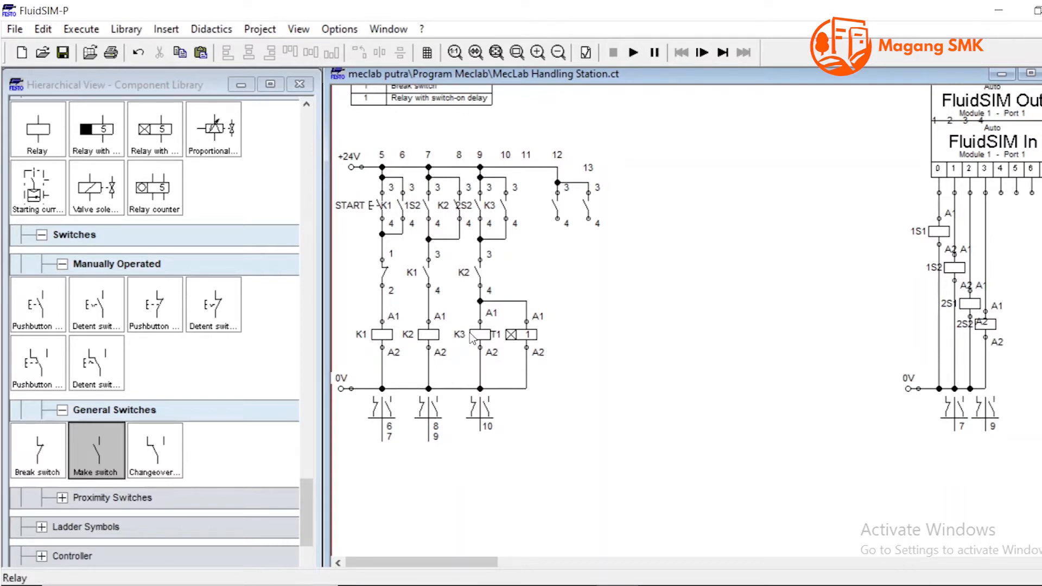
# Step: Complete the fourth branch with a lower make switch and a relay, joining the parallel switches above and wiring the relay to the 0V line
pyautogui.moveTo(523, 389); pyautogui.dragTo(526, 356)
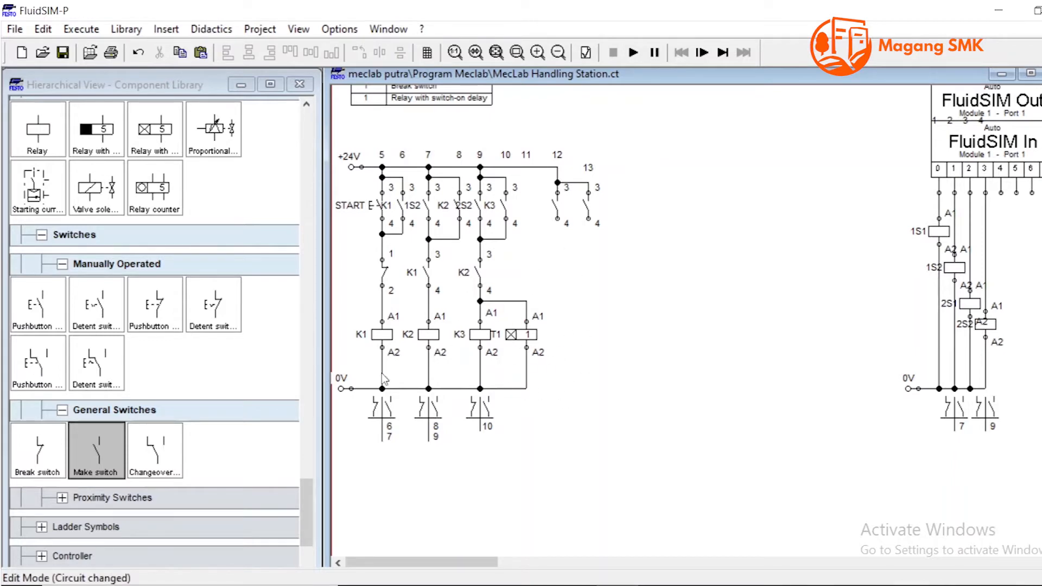
pyautogui.moveTo(95, 454); pyautogui.dragTo(580, 269)
pyautogui.scroll(5, 152, 326)
pyautogui.moveTo(37, 304); pyautogui.dragTo(562, 337)
pyautogui.click(580, 330)
pyautogui.moveTo(587, 219); pyautogui.dragTo(560, 238)
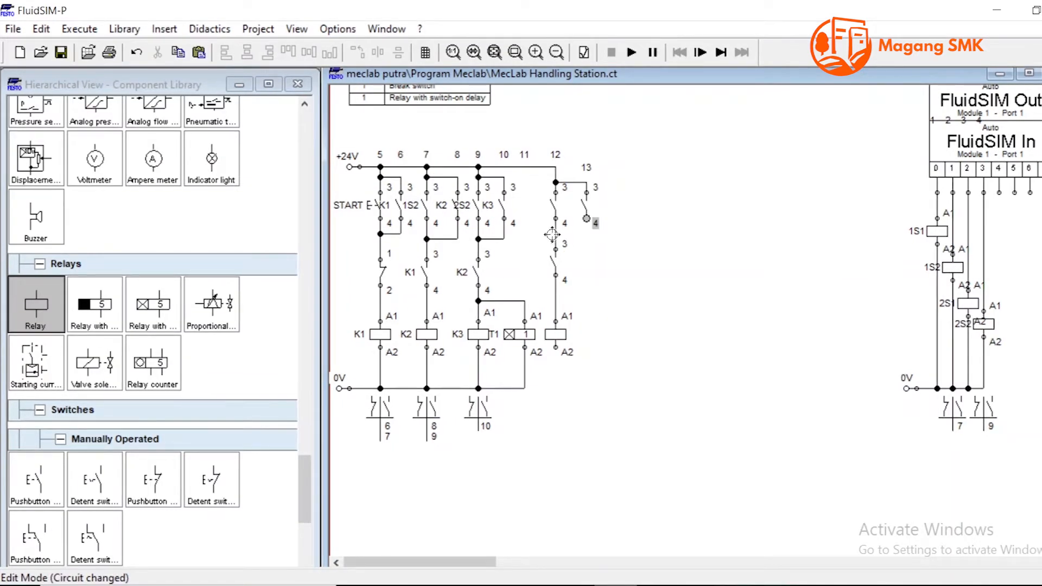
pyautogui.moveTo(555, 234); pyautogui.dragTo(555, 234)
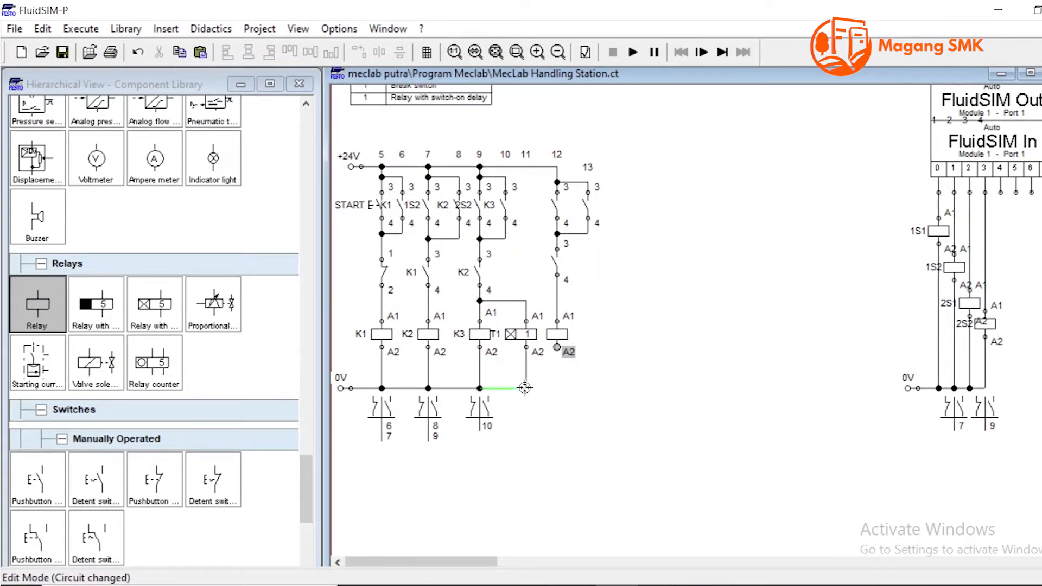
pyautogui.moveTo(525, 388); pyautogui.dragTo(525, 388)
# Step: Label the fourth branch's relay K4, its lower make switch K3, its upper switch T1, and its parallel holding switch K4
pyautogui.doubleClick(561, 336)
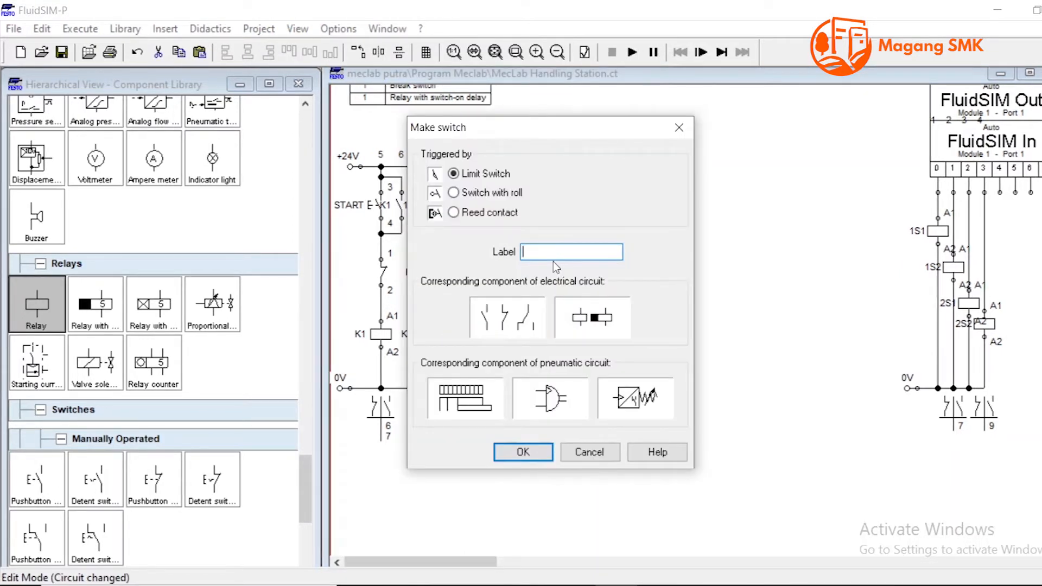
pyautogui.write('K3')
pyautogui.press('Return')
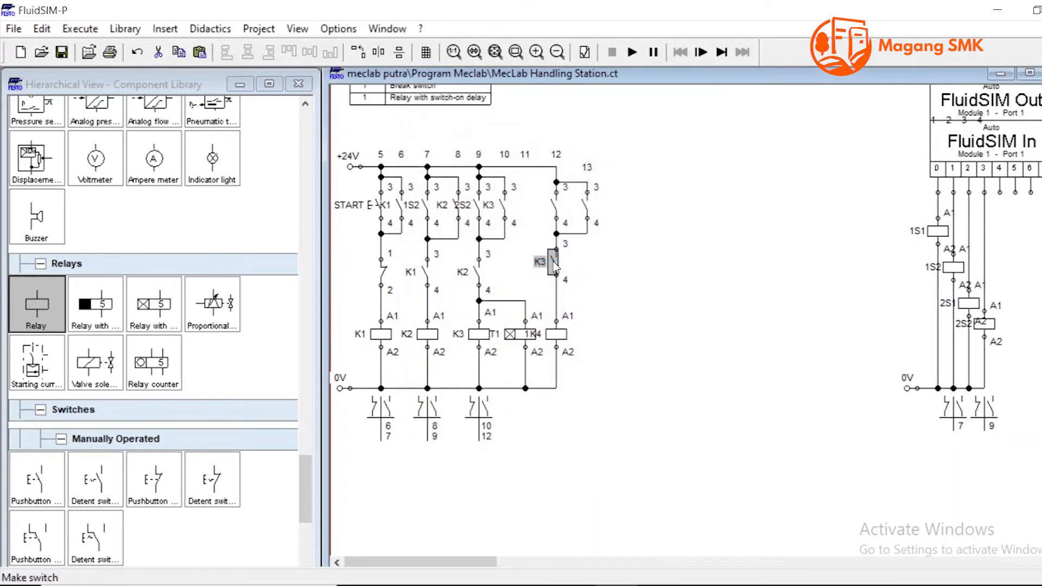
pyautogui.doubleClick(552, 256)
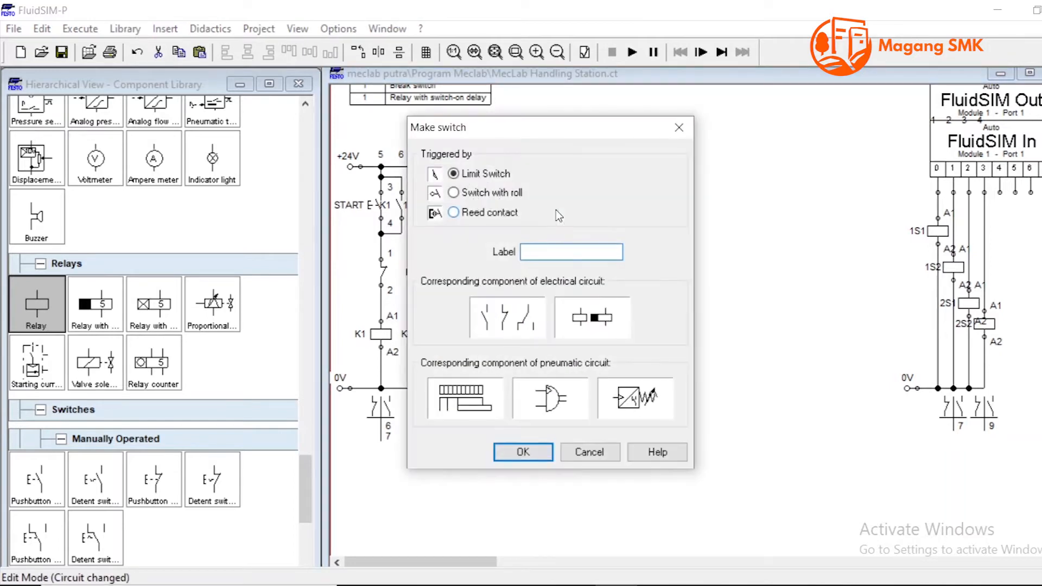
pyautogui.write('t1')
pyautogui.press('Return')
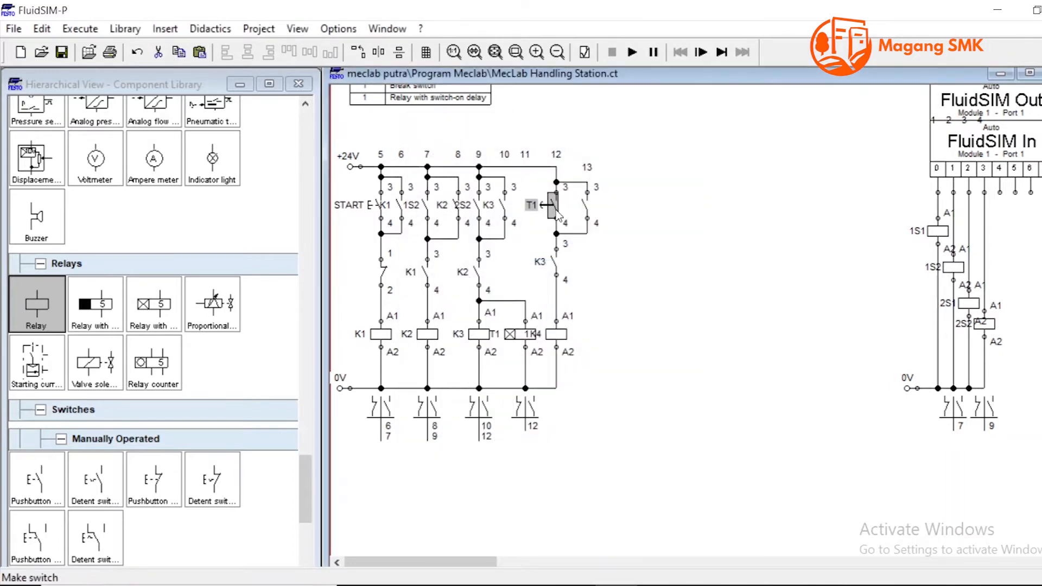
pyautogui.doubleClick(589, 206)
pyautogui.write('k4')
pyautogui.press('Return')
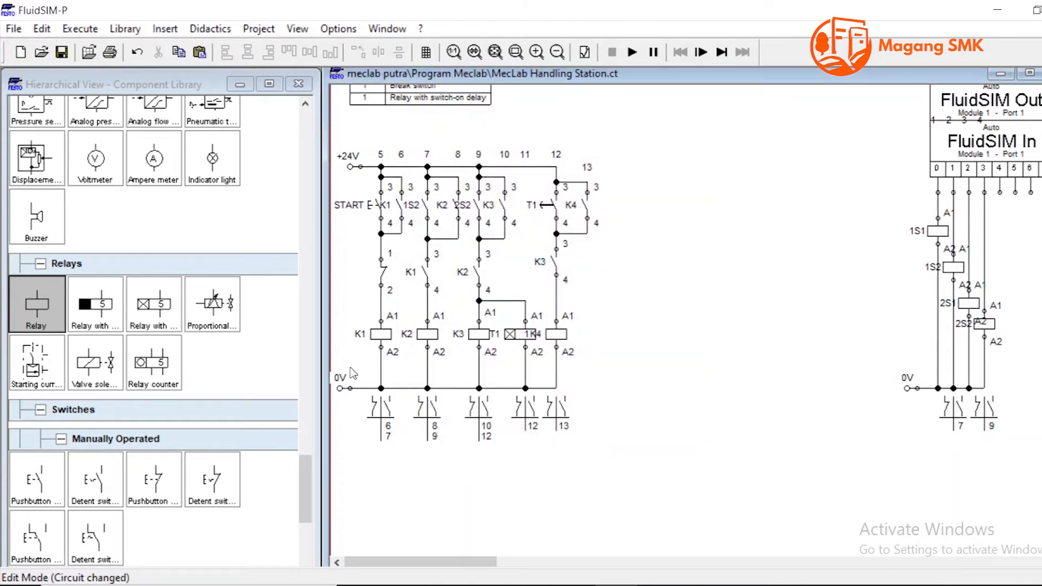
# Step: Build a fifth branch from +24V to 0V with two parallel make switches, a third make switch below them, and a relay
pyautogui.moveTo(45, 312); pyautogui.dragTo(623, 333)
pyautogui.click(717, 337)
pyautogui.scroll(-5, 117, 429)
pyautogui.moveTo(96, 337); pyautogui.dragTo(618, 205)
pyautogui.moveTo(109, 332); pyautogui.dragTo(619, 176)
pyautogui.click(663, 213)
pyautogui.click(619, 163)
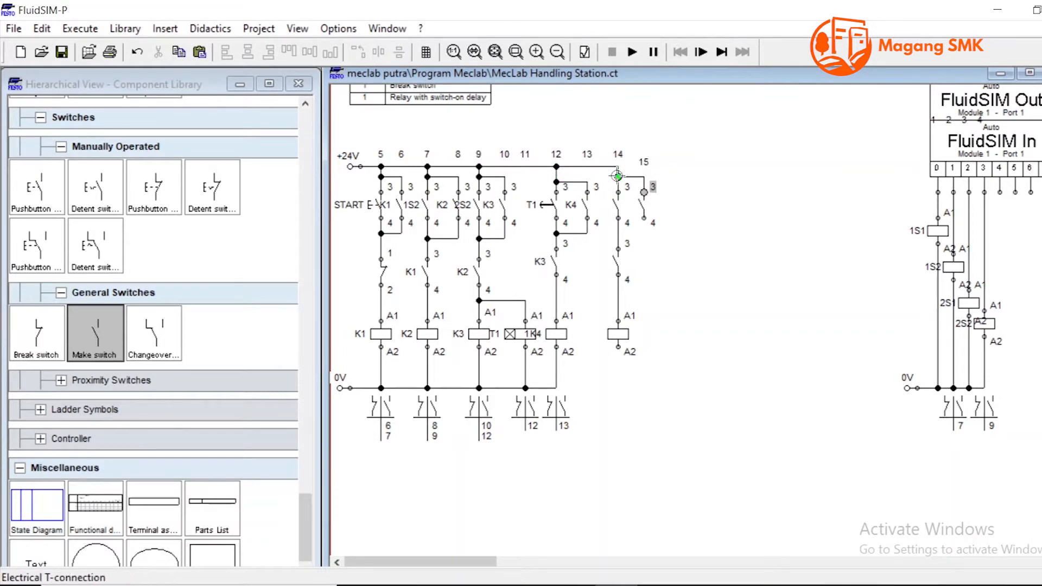
pyautogui.moveTo(644, 218); pyautogui.dragTo(618, 233)
pyautogui.moveTo(618, 346); pyautogui.dragTo(556, 387)
# Step: Label the fifth branch's relay K5, shift its lower make switch slightly upward, and label that switch K4
pyautogui.doubleClick(618, 334)
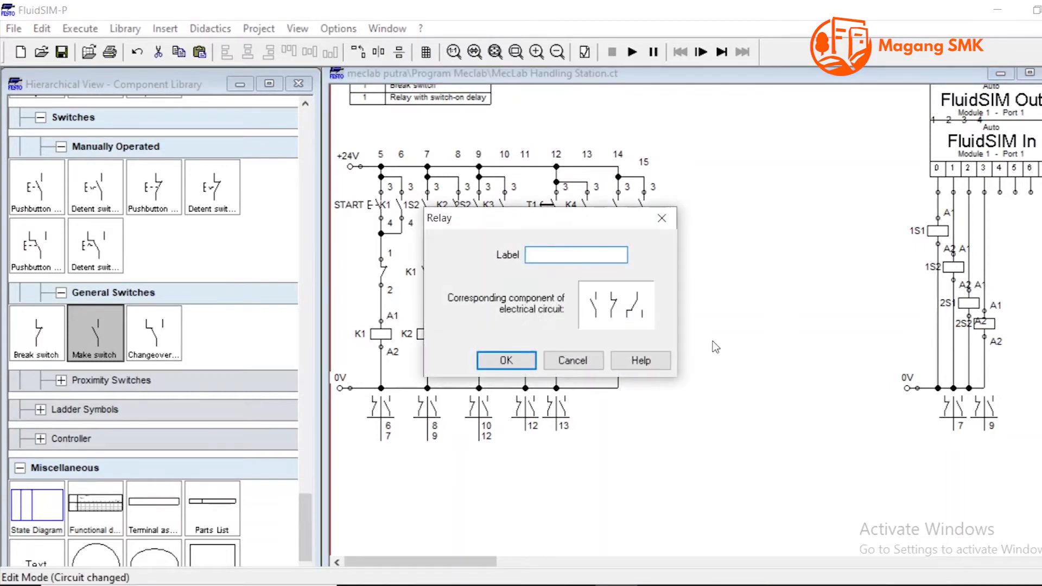
pyautogui.write('k5')
pyautogui.press('Return')
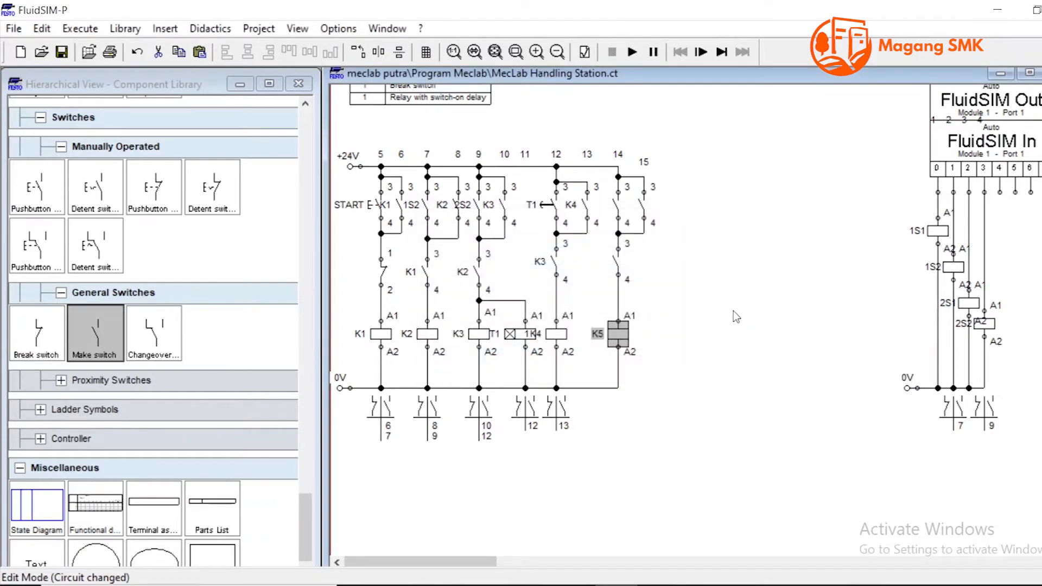
pyautogui.moveTo(619, 262); pyautogui.dragTo(613, 276)
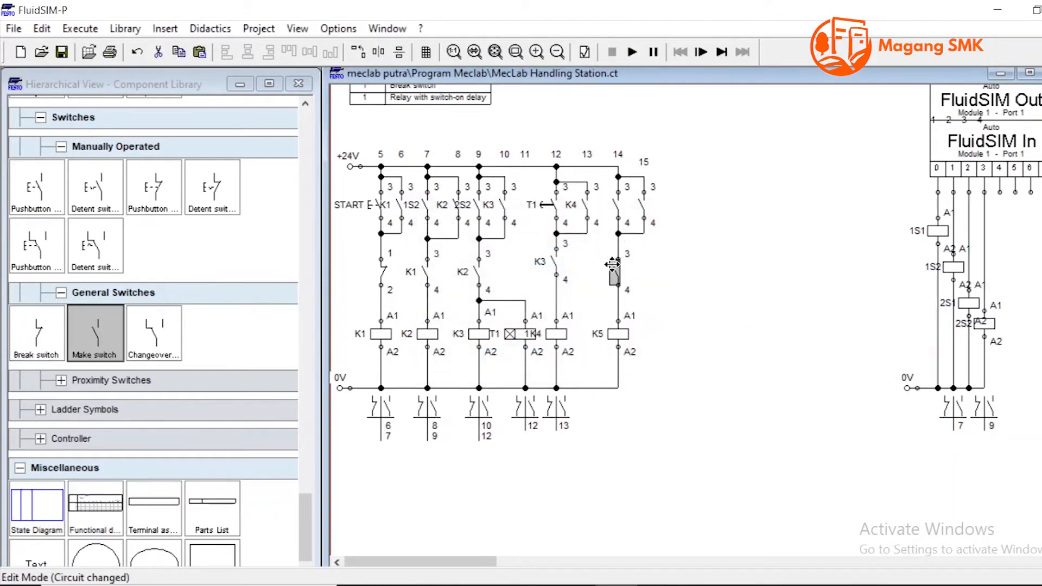
pyautogui.doubleClick(611, 272)
pyautogui.write('k4')
pyautogui.press('Return')
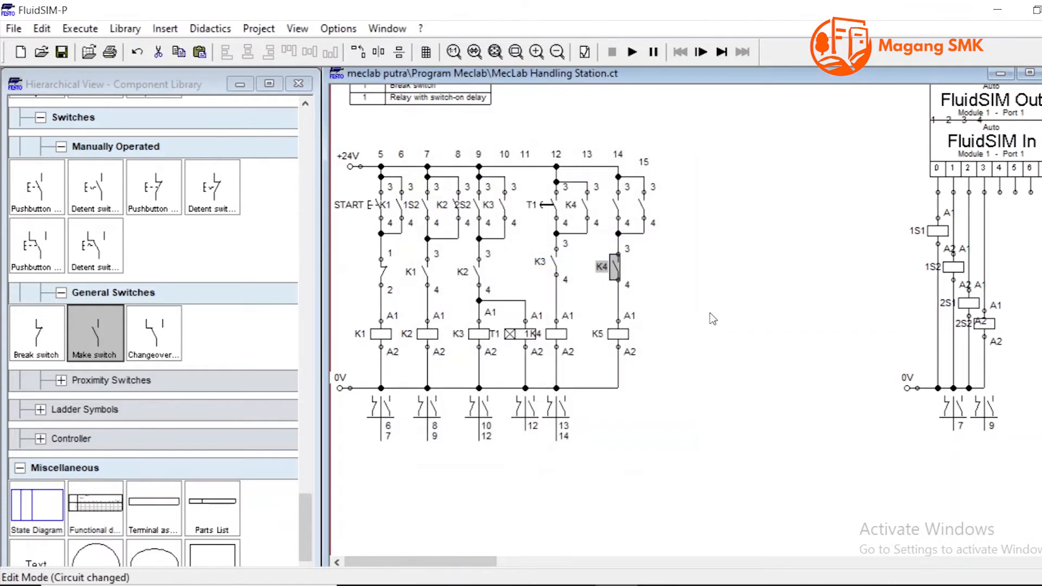
# Step: Label the parallel holding switch of the fifth branch K5
pyautogui.click(710, 315)
pyautogui.click(644, 207)
pyautogui.doubleClick(644, 209)
pyautogui.write('k5')
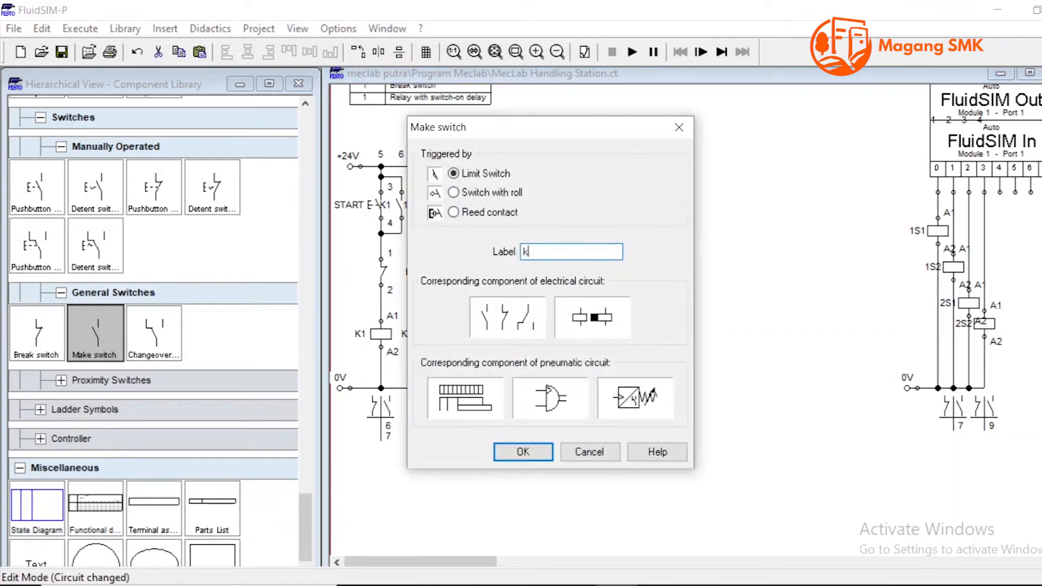
pyautogui.press('Return')
pyautogui.click(702, 135)
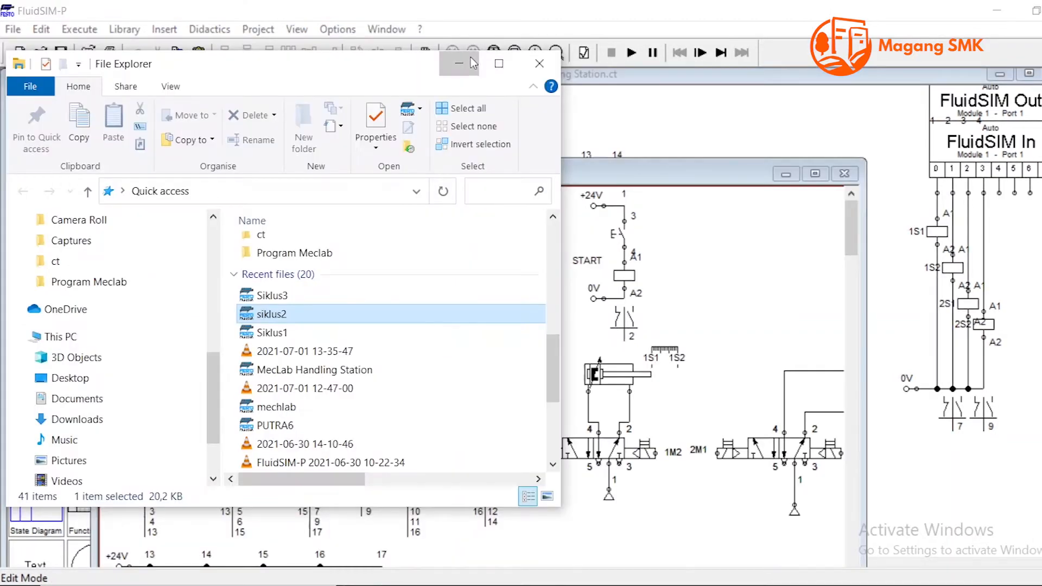
# Step: Bring up the siklus2 reference circuit and examine its fifth relay branch and cylinder limit switches, then hide it again
pyautogui.doubleClick(277, 244)
pyautogui.moveTo(602, 166); pyautogui.dragTo(641, 67)
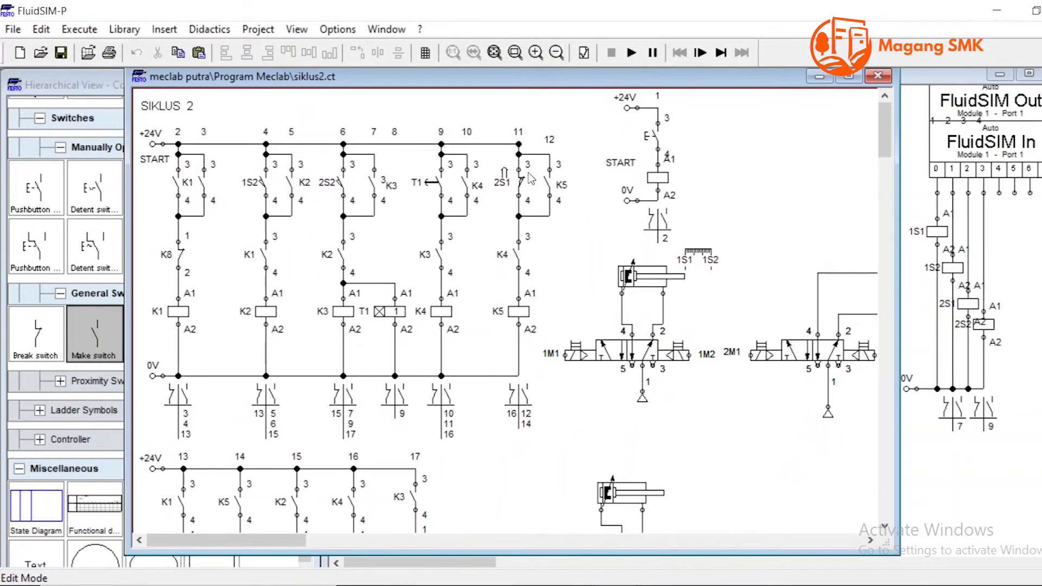
pyautogui.moveTo(486, 148); pyautogui.dragTo(541, 199)
pyautogui.click(582, 183)
pyautogui.moveTo(293, 547); pyautogui.dragTo(340, 547)
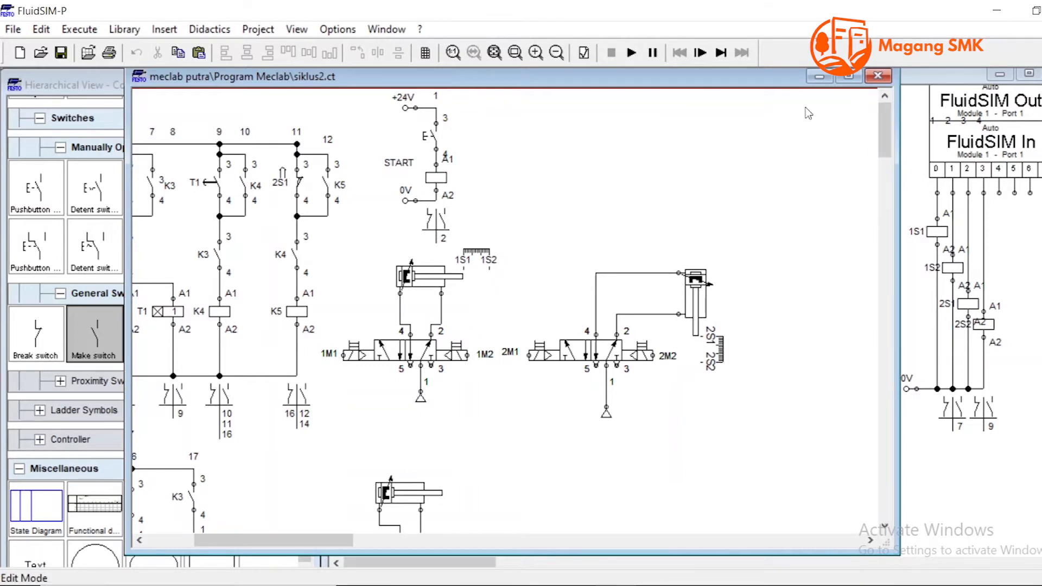
pyautogui.click(819, 76)
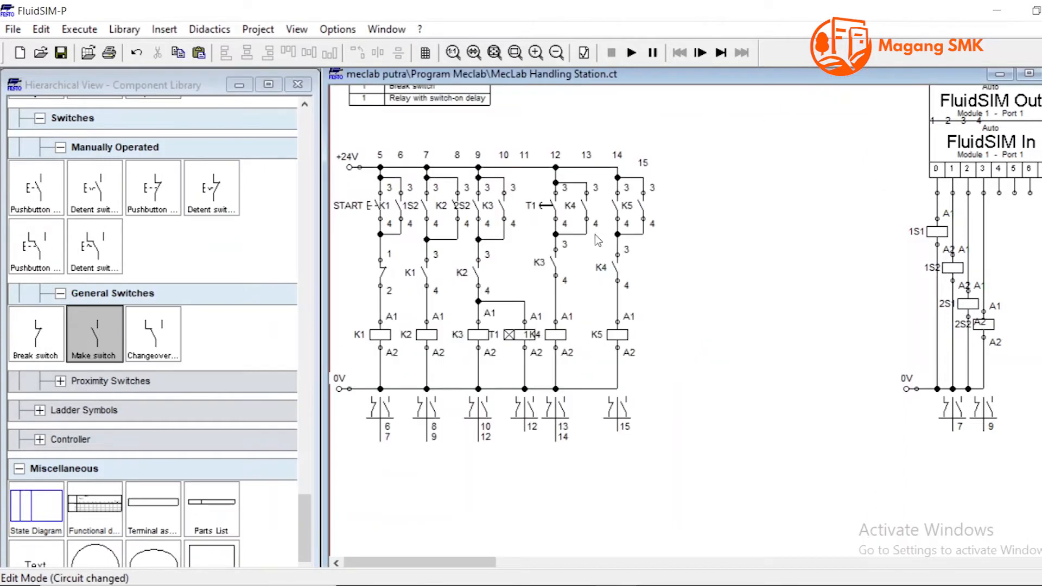
# Step: Label the upper make switch of the fifth branch 2S1
pyautogui.doubleClick(618, 207)
pyautogui.write('2s')
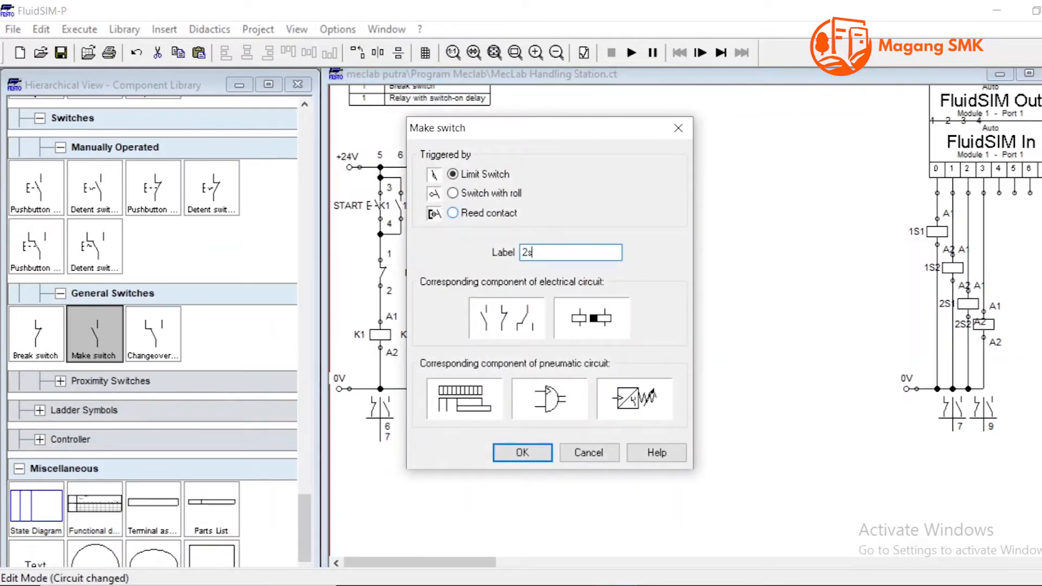
pyautogui.write('1')
pyautogui.press('Return')
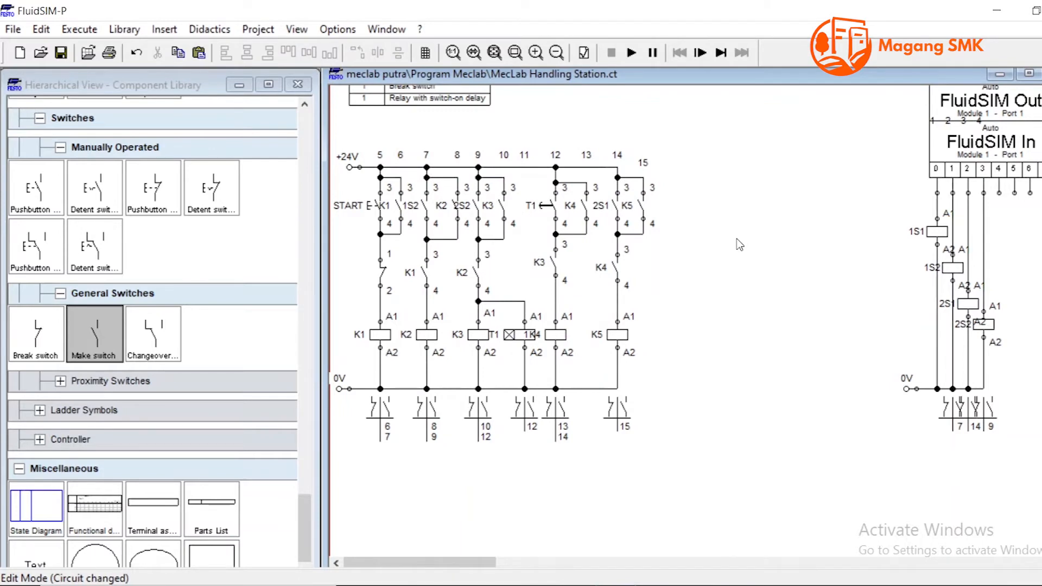
# Step: Reopen the siklus2 reference circuit and examine its relay control section with branches K1 to K5
pyautogui.scroll(-2, 781, 234)
pyautogui.scroll(4, 846, 353)
pyautogui.scroll(-1, 787, 489)
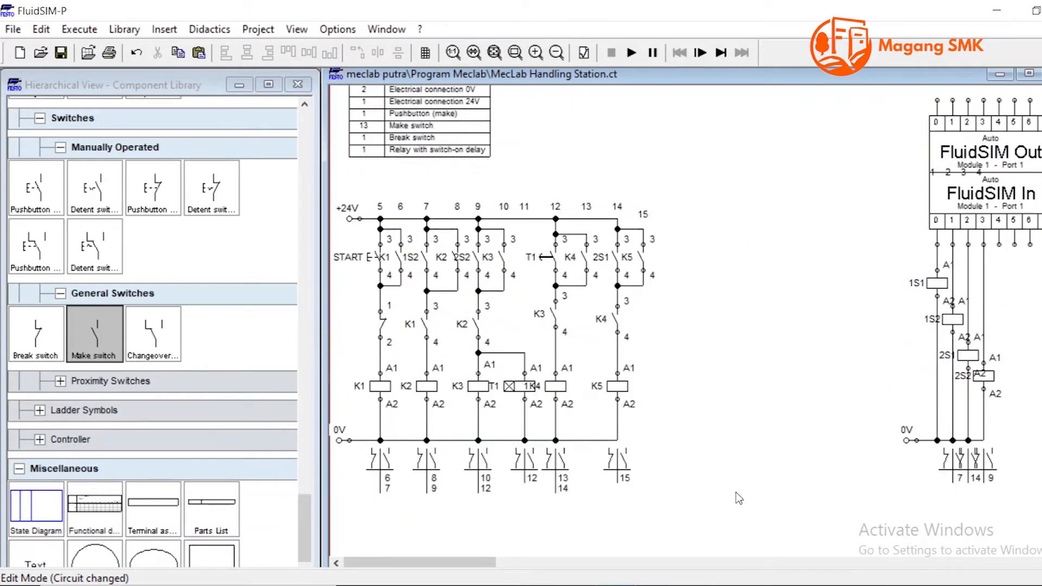
pyautogui.click(455, 502)
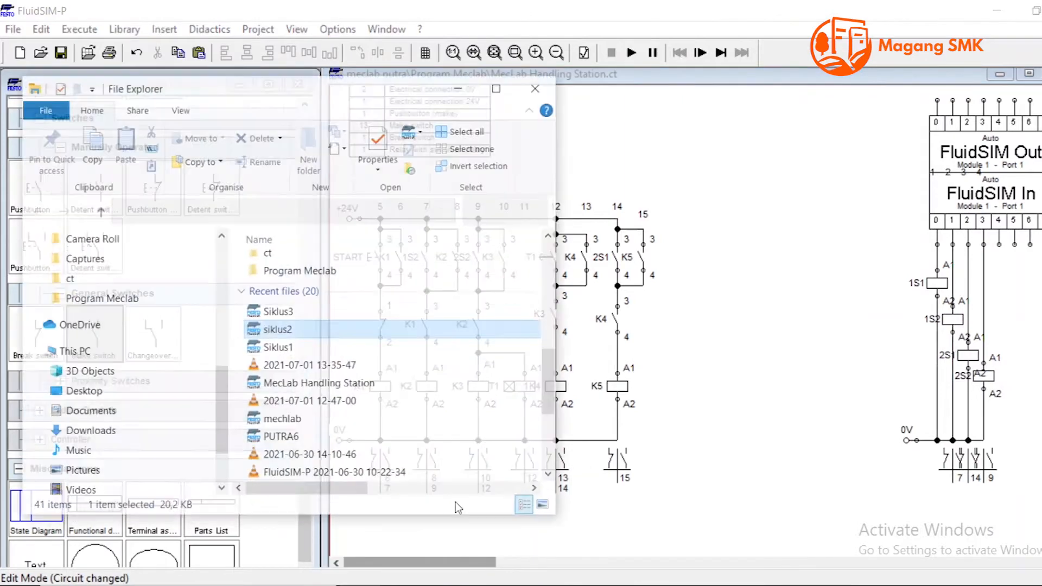
pyautogui.moveTo(431, 319); pyautogui.dragTo(625, 238)
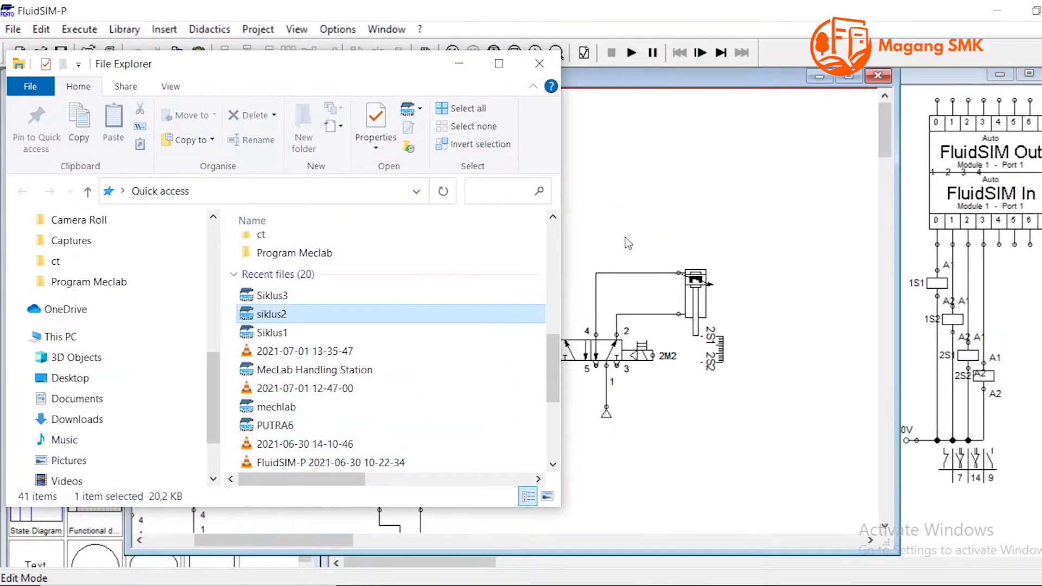
pyautogui.click(457, 68)
pyautogui.moveTo(353, 540); pyautogui.dragTo(299, 541)
pyautogui.moveTo(166, 411); pyautogui.dragTo(575, 116)
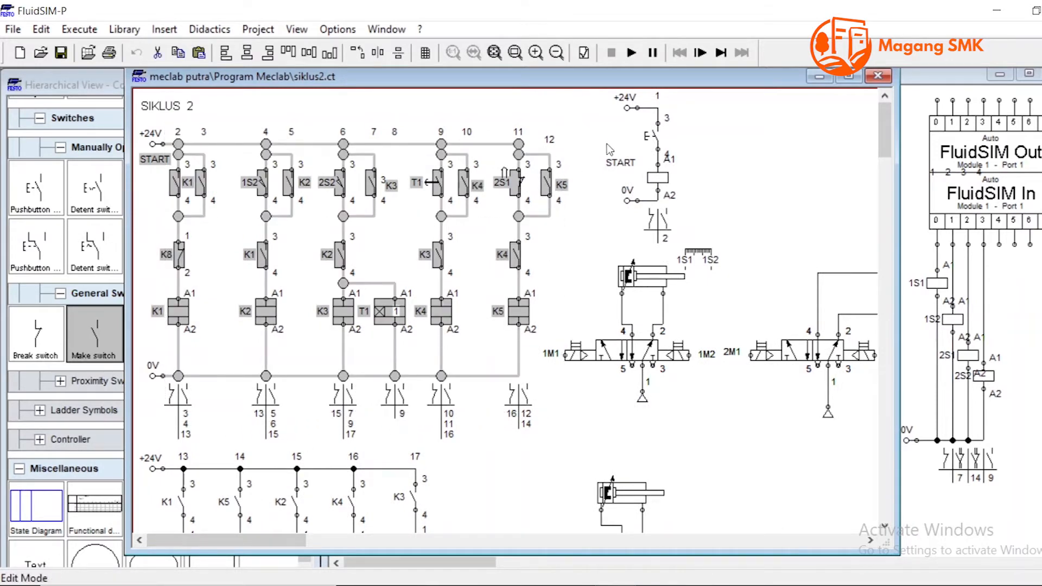
pyautogui.click(184, 139)
pyautogui.moveTo(137, 126); pyautogui.dragTo(559, 384)
pyautogui.click(564, 340)
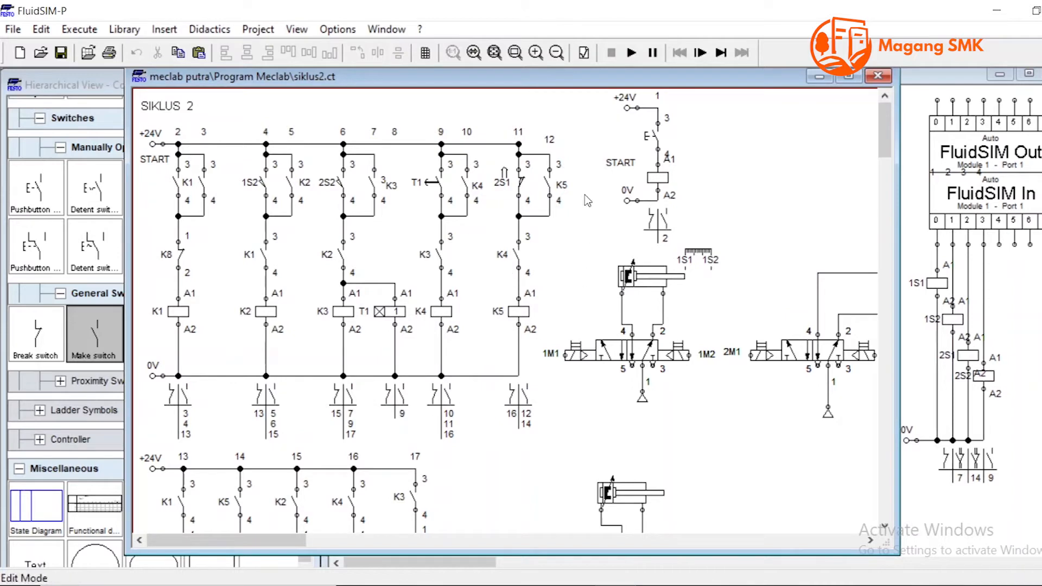
# Step: Examine the solenoid output branches of siklus2, including the 1M1 and 1M2 valve solenoids
pyautogui.scroll(-3, 331, 410)
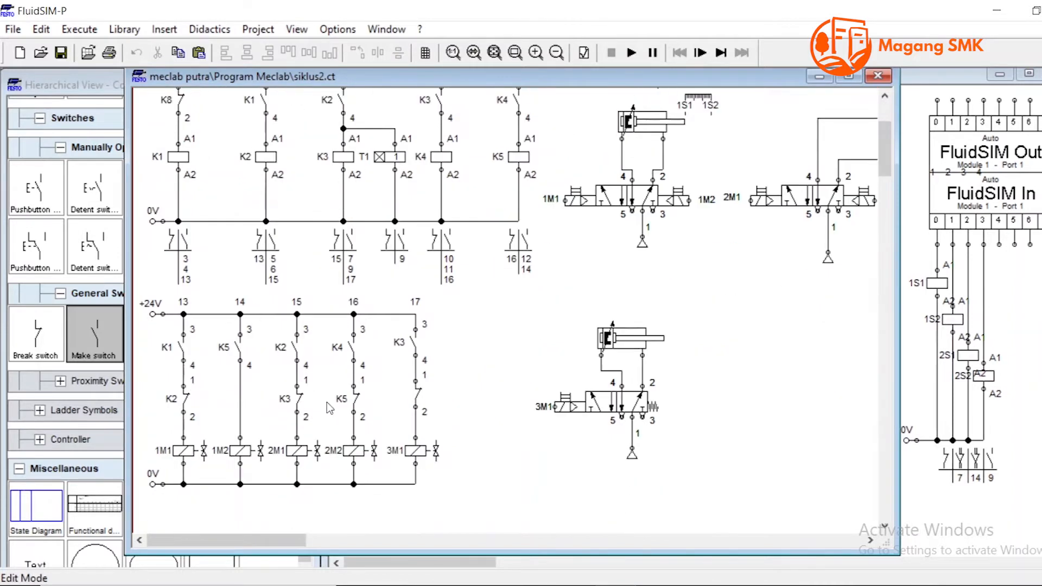
pyautogui.moveTo(144, 281); pyautogui.dragTo(241, 484)
pyautogui.click(183, 451)
pyautogui.click(241, 451)
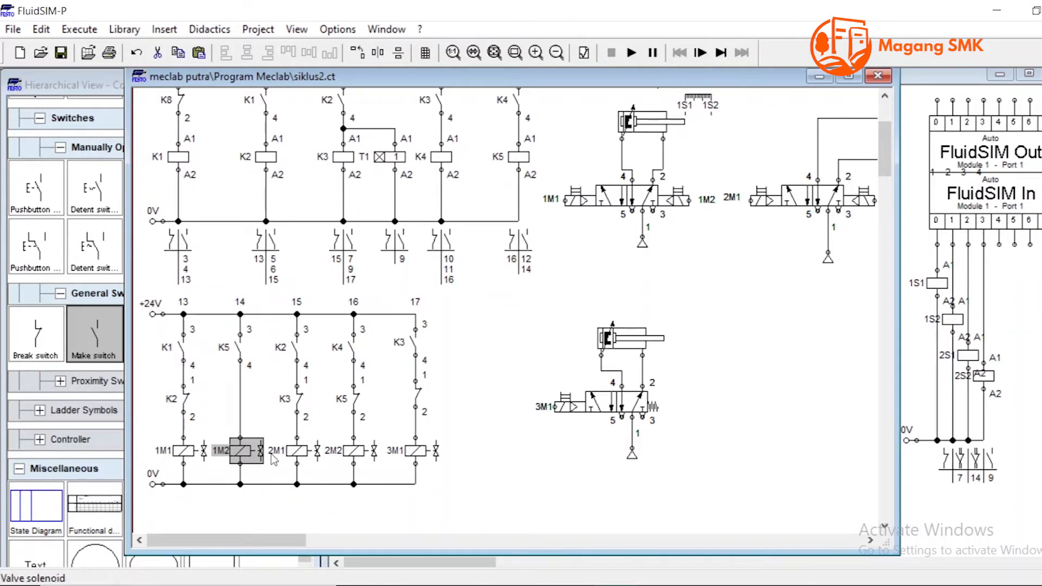
pyautogui.click(522, 341)
pyautogui.scroll(3, 522, 340)
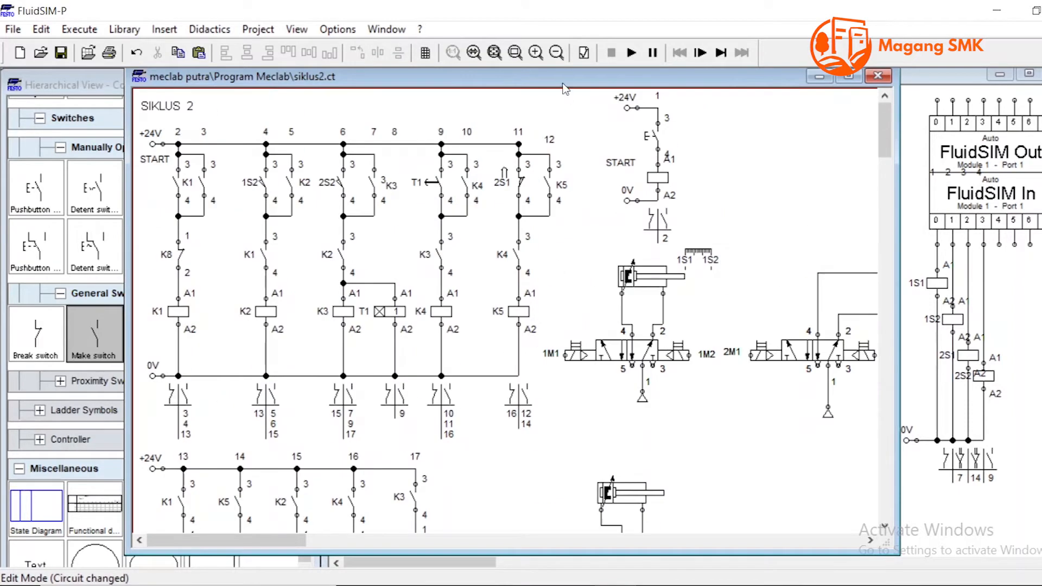
# Step: Simulate the siklus2 circuit, trigger its START pushbutton, and stop the simulation
pyautogui.click(631, 52)
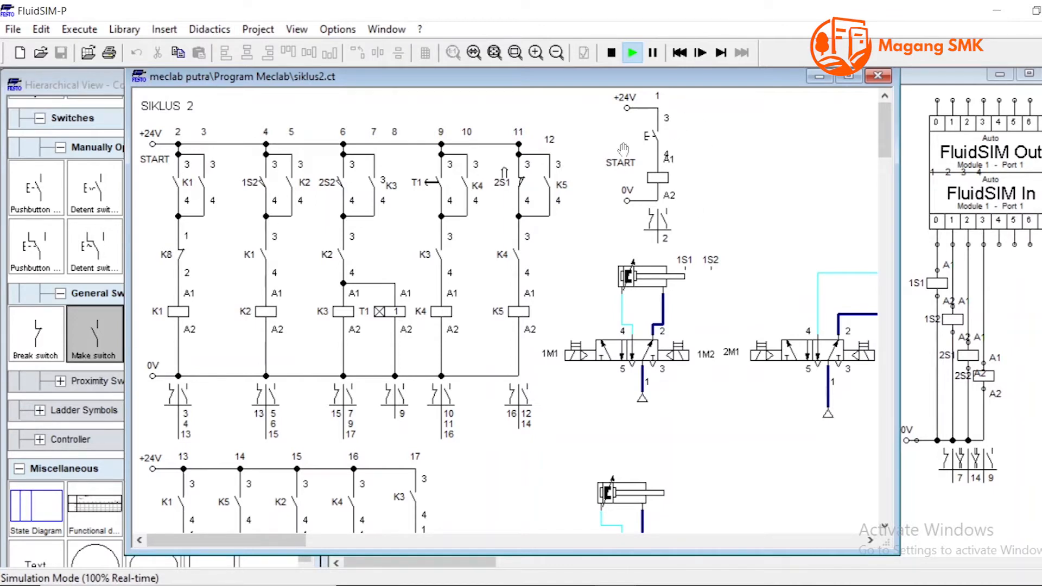
pyautogui.click(659, 130)
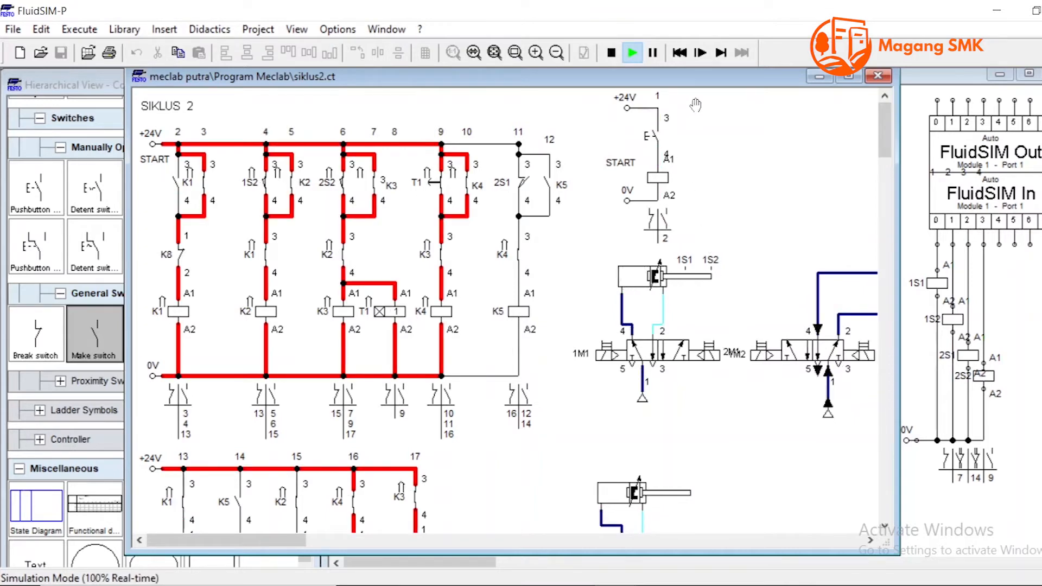
pyautogui.click(612, 54)
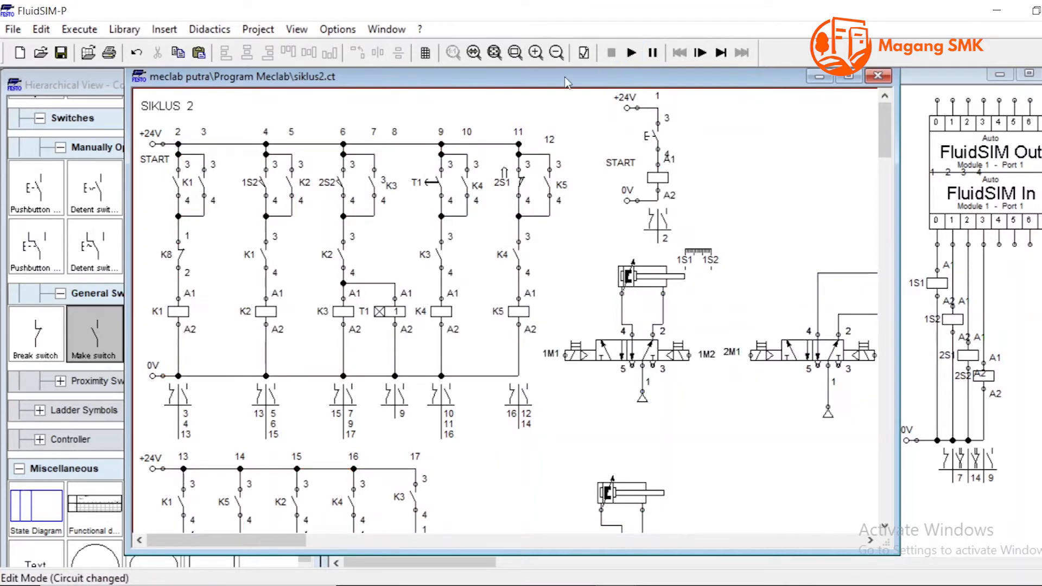
# Step: Move the START pushbutton and relay branch of siklus2 below the second cylinder's valve, beside the third cylinder
pyautogui.moveTo(605, 102); pyautogui.dragTo(677, 159)
pyautogui.click(700, 129)
pyautogui.moveTo(597, 109); pyautogui.dragTo(706, 220)
pyautogui.moveTo(655, 176); pyautogui.dragTo(786, 207)
pyautogui.click(831, 190)
pyautogui.moveTo(265, 545); pyautogui.dragTo(325, 545)
pyautogui.moveTo(450, 121)
pyautogui.mouseDown()
pyautogui.moveTo(557, 194)
pyautogui.moveTo(553, 287)
pyautogui.mouseUp()
pyautogui.moveTo(500, 204); pyautogui.dragTo(490, 461)
pyautogui.scroll(-1, 500, 432)
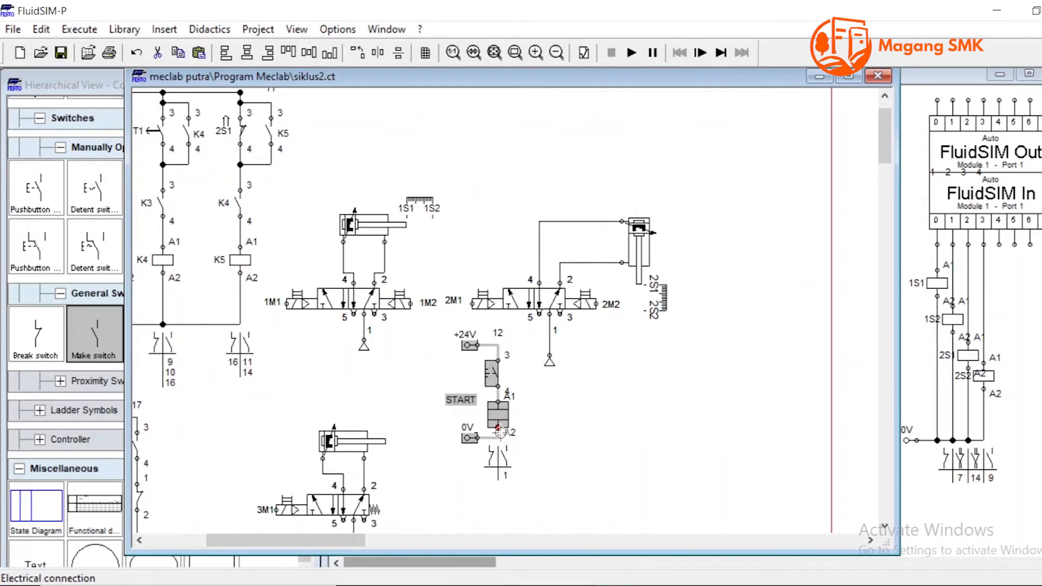
pyautogui.scroll(-1, 500, 433)
pyautogui.click(633, 346)
# Step: Simulate siklus2 with the relocated START branch, trigger the pushbutton twice, and stop the simulation
pyautogui.click(631, 52)
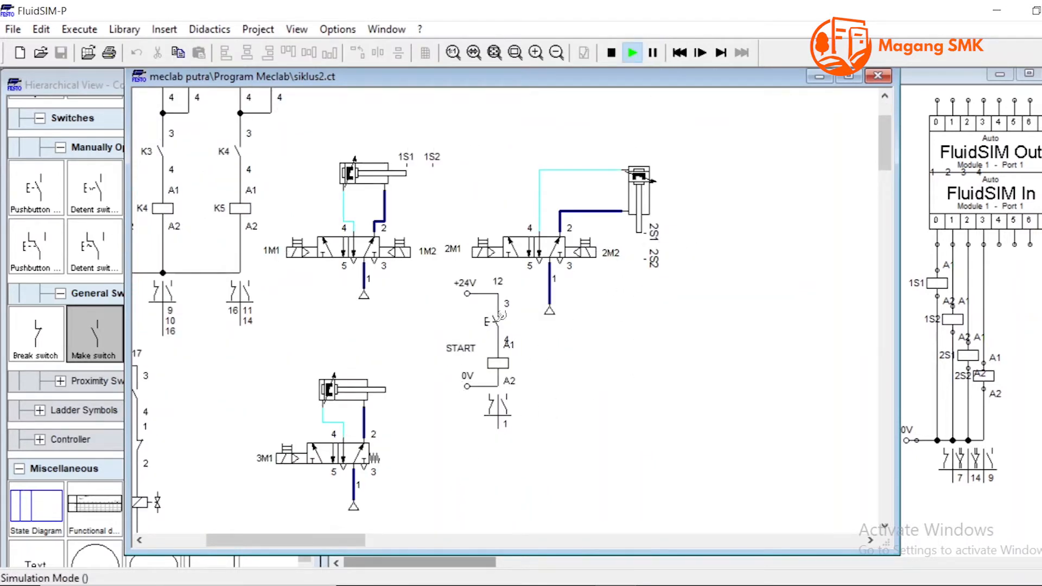
pyautogui.click(499, 317)
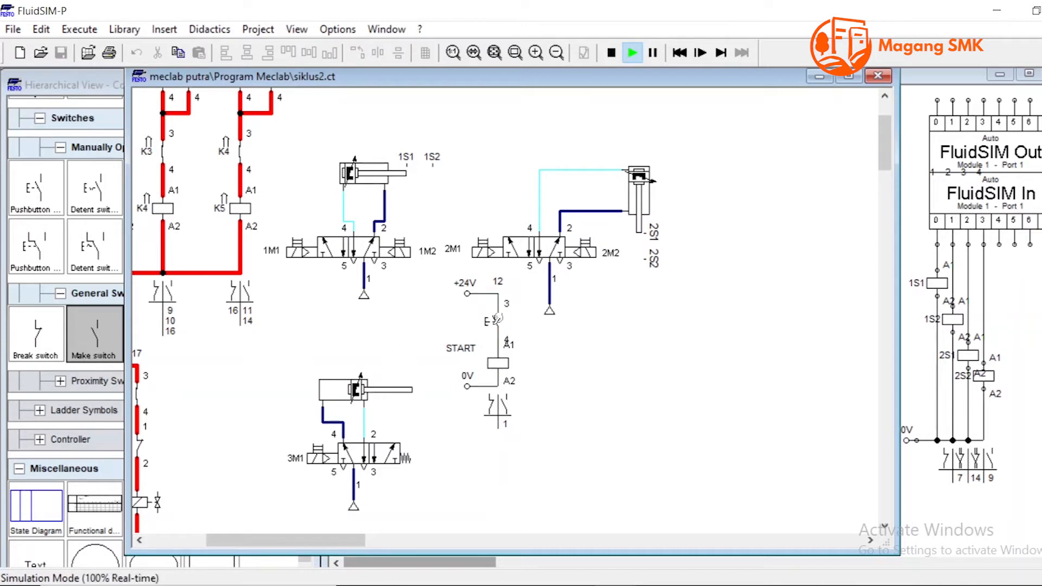
pyautogui.click(496, 318)
pyautogui.click(611, 53)
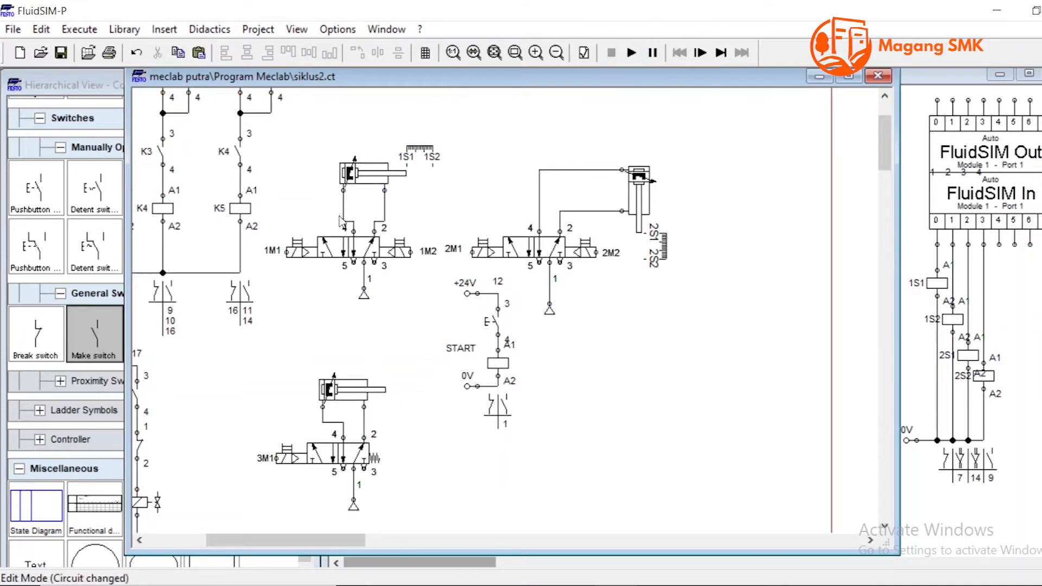
# Step: Run one more START cycle of the siklus2 simulation, stop it, and close the siklus2 circuit
pyautogui.click(631, 52)
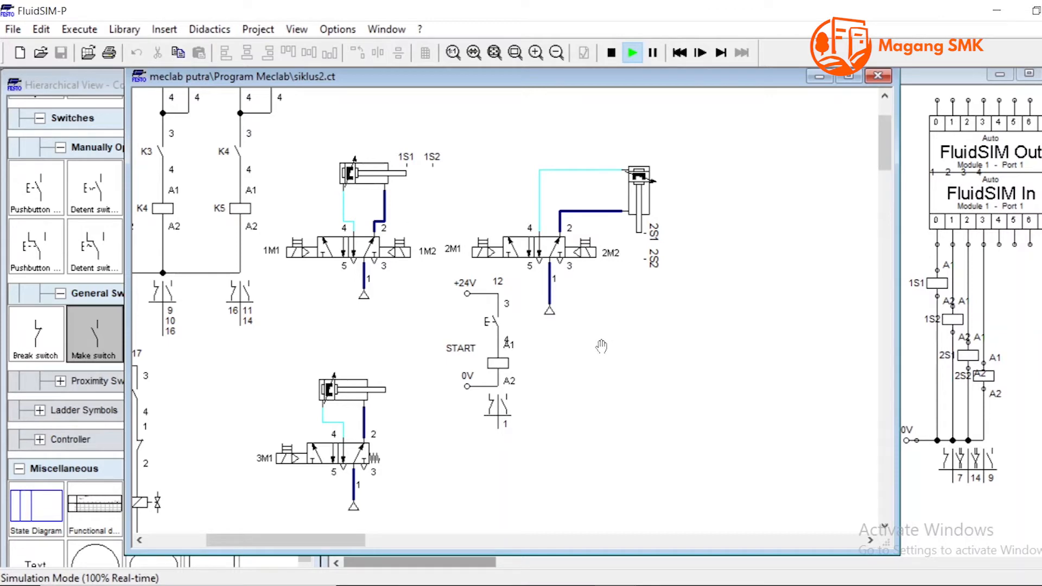
pyautogui.click(496, 321)
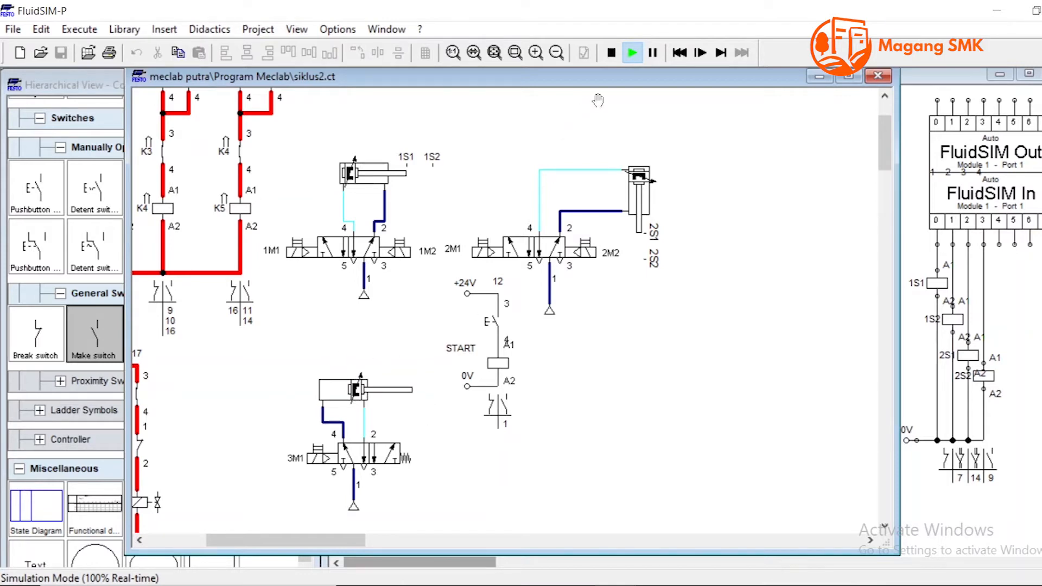
pyautogui.click(603, 58)
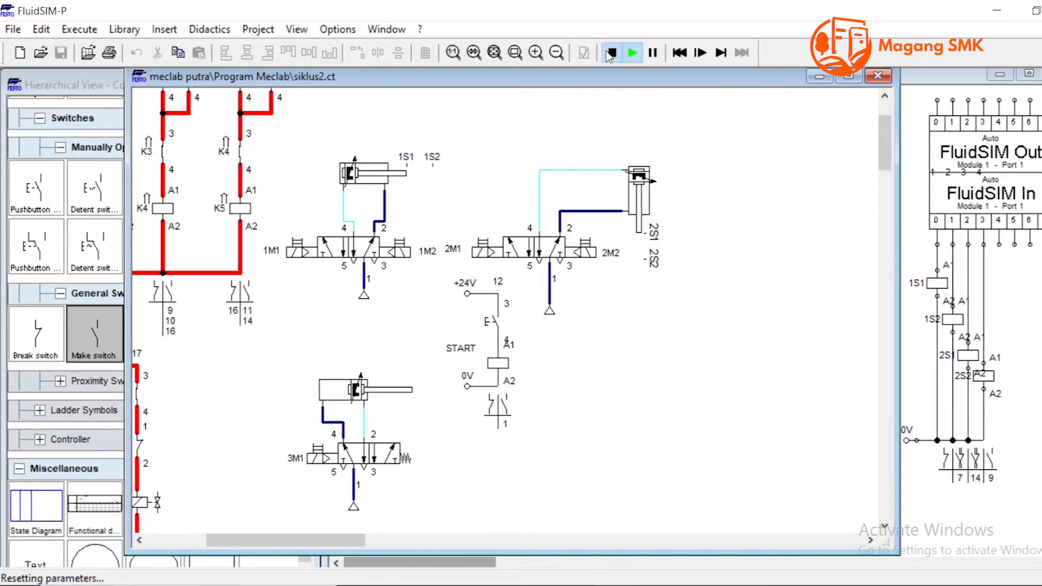
pyautogui.click(885, 81)
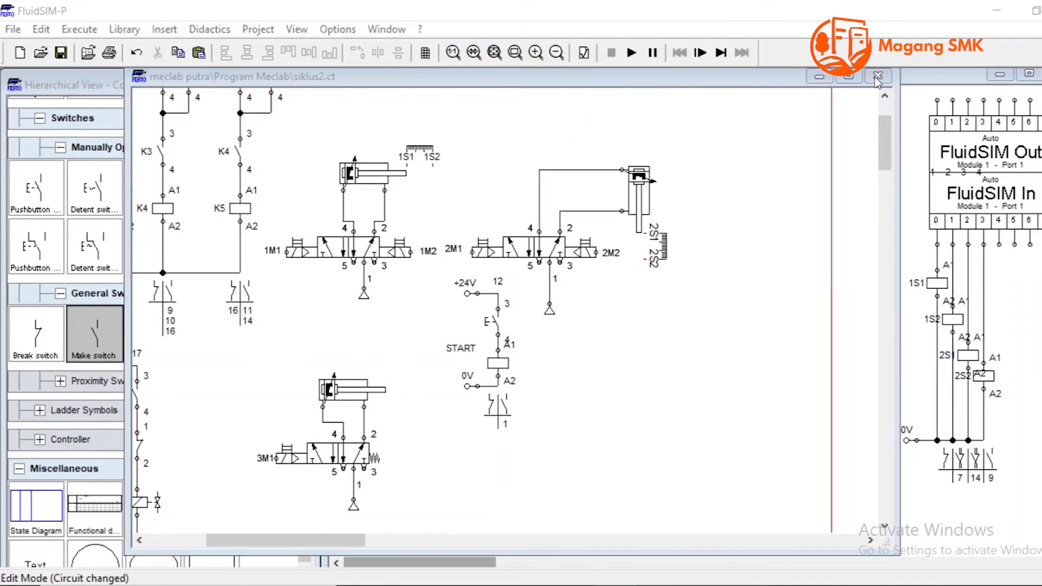
pyautogui.click(516, 334)
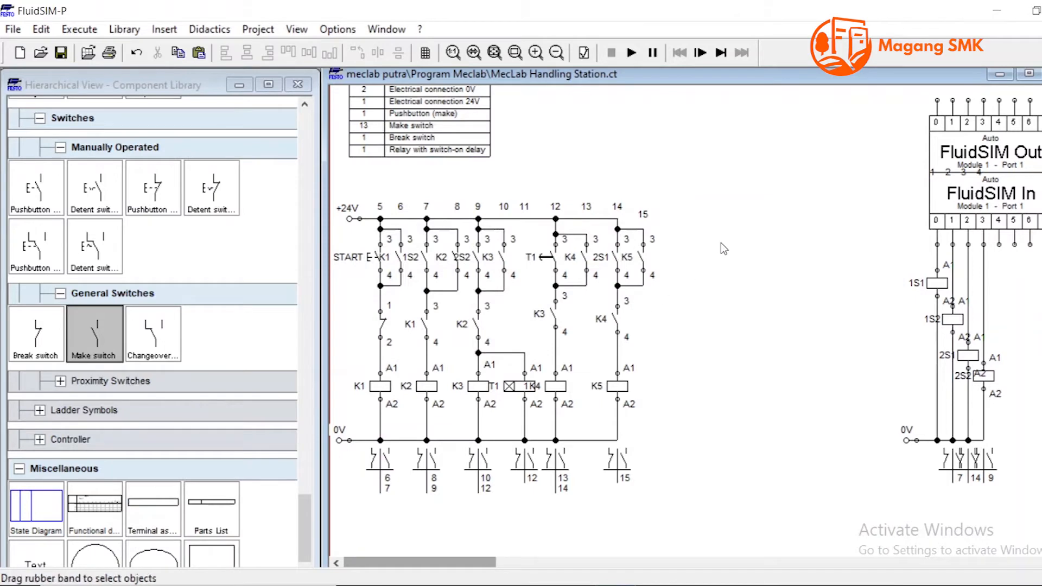
# Step: Review the MecLab Handling Station's relay branches, FluidSIM input and output ports, and sensor relays
pyautogui.scroll(-2, 446, 229)
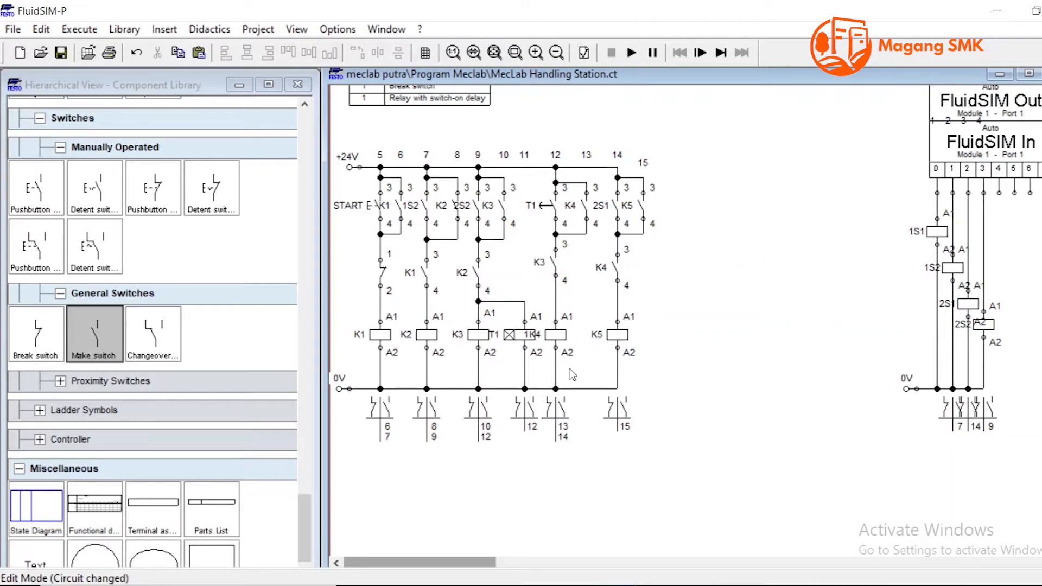
pyautogui.scroll(6, 488, 326)
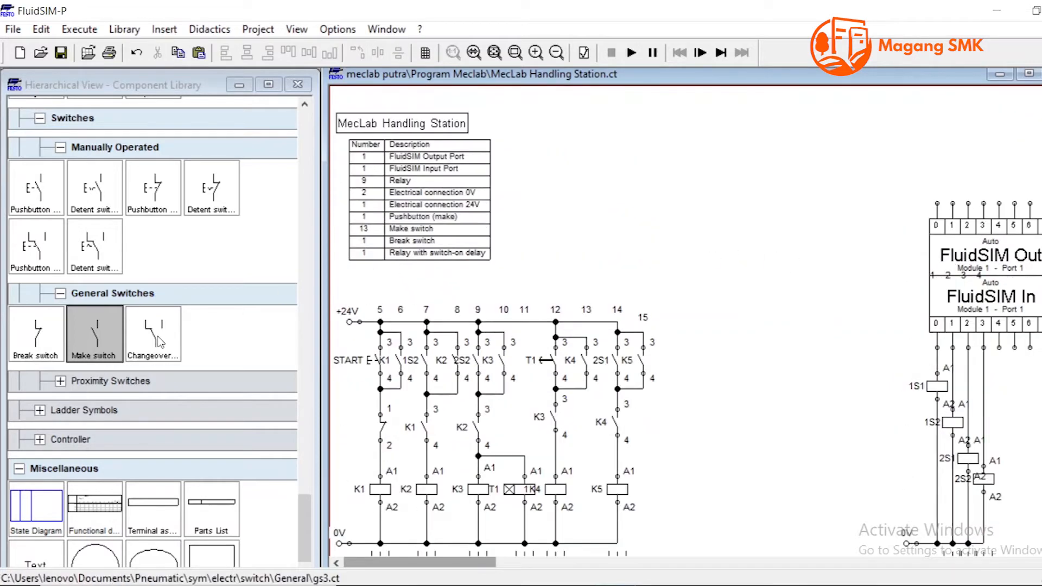
pyautogui.scroll(-3, 158, 342)
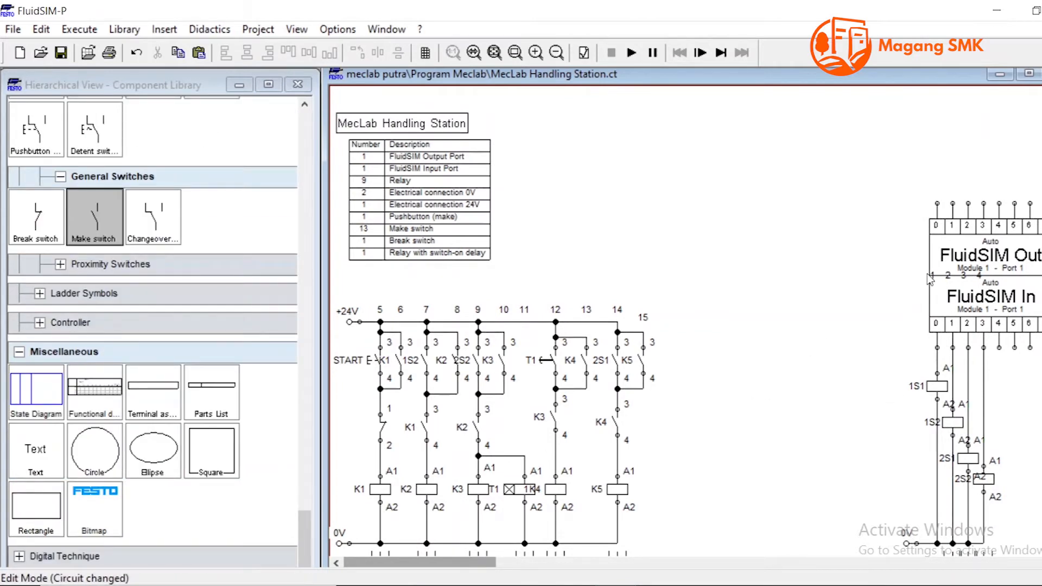
pyautogui.moveTo(894, 211); pyautogui.dragTo(1039, 355)
pyautogui.hscroll(3, 1033, 353)
pyautogui.click(1010, 288)
pyautogui.moveTo(748, 156); pyautogui.dragTo(746, 168)
pyautogui.scroll(-2, 515, 328)
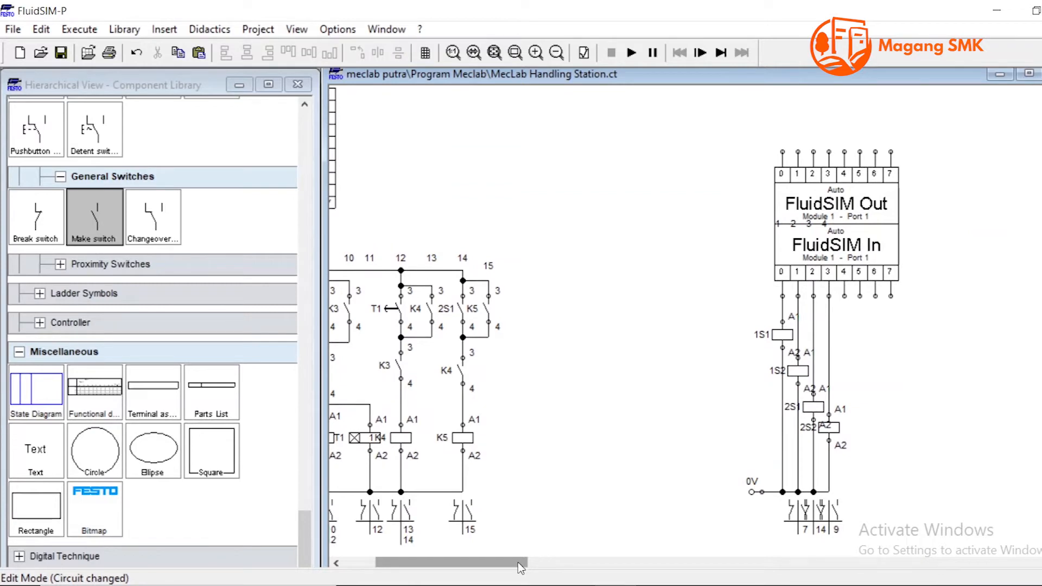
pyautogui.hscroll(-3, 521, 567)
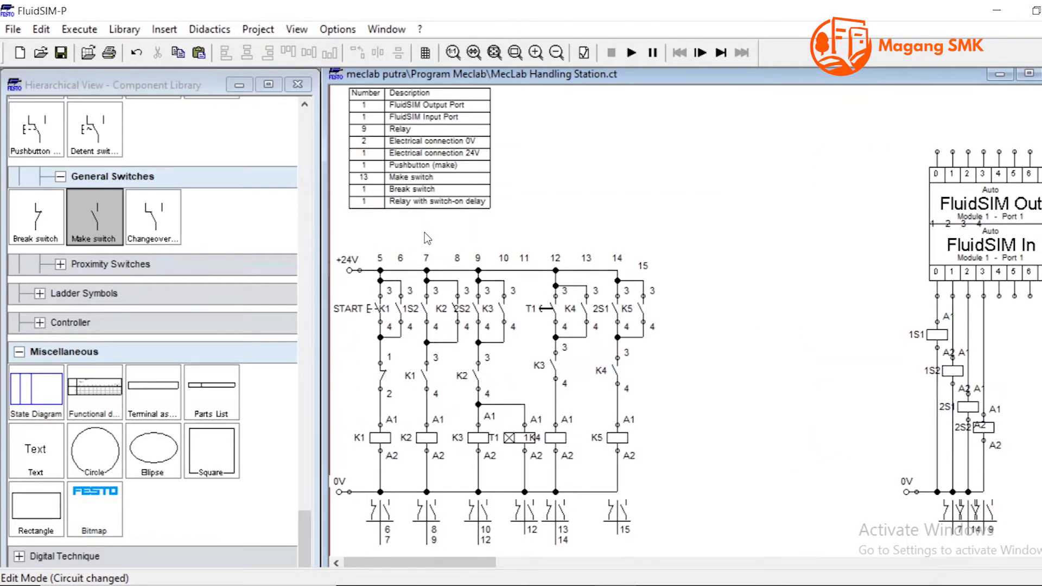
# Step: Place three make switches beside the K5 branch, two in parallel above one in series, and wire the first upper switch to the lower one
pyautogui.scroll(-2, 279, 372)
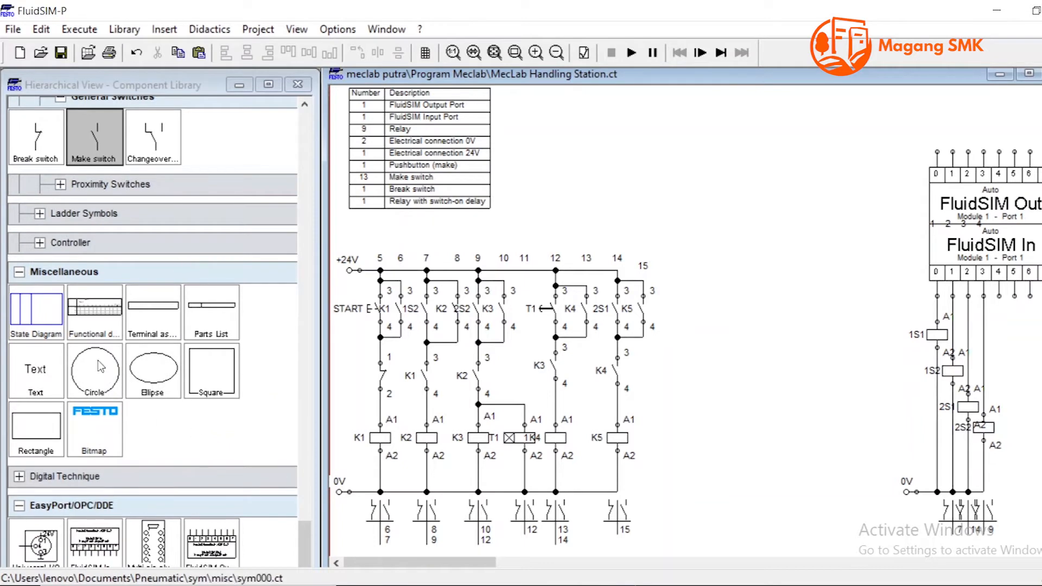
pyautogui.scroll(1, 140, 225)
pyautogui.moveTo(117, 215); pyautogui.dragTo(675, 307)
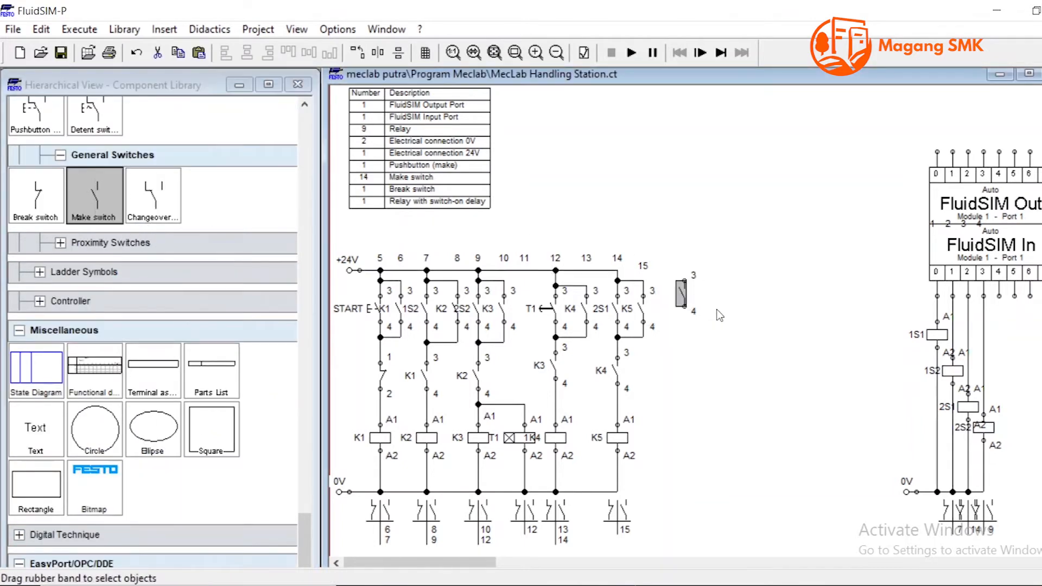
pyautogui.click(692, 306)
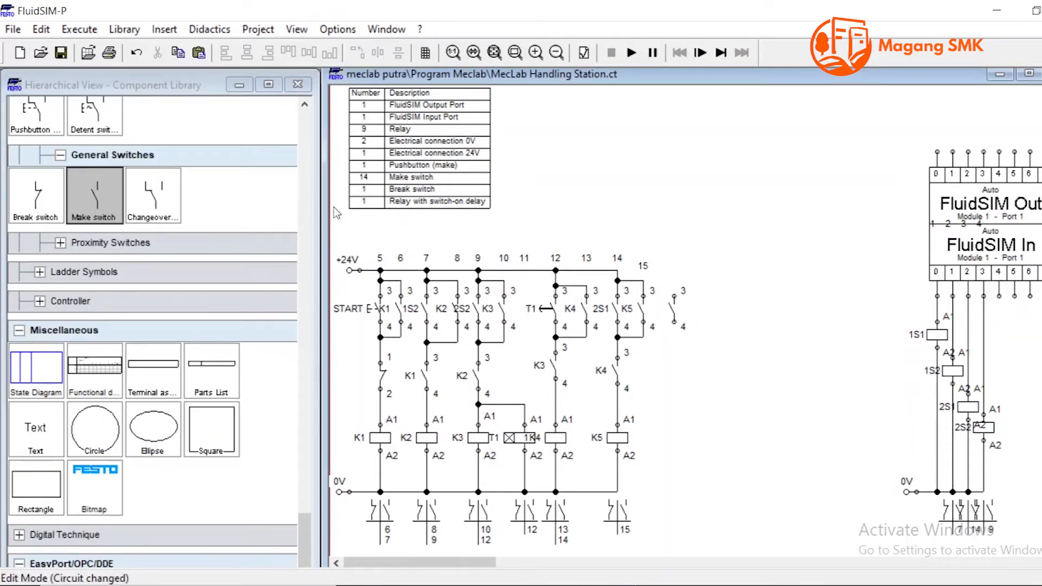
pyautogui.moveTo(107, 206); pyautogui.dragTo(673, 373)
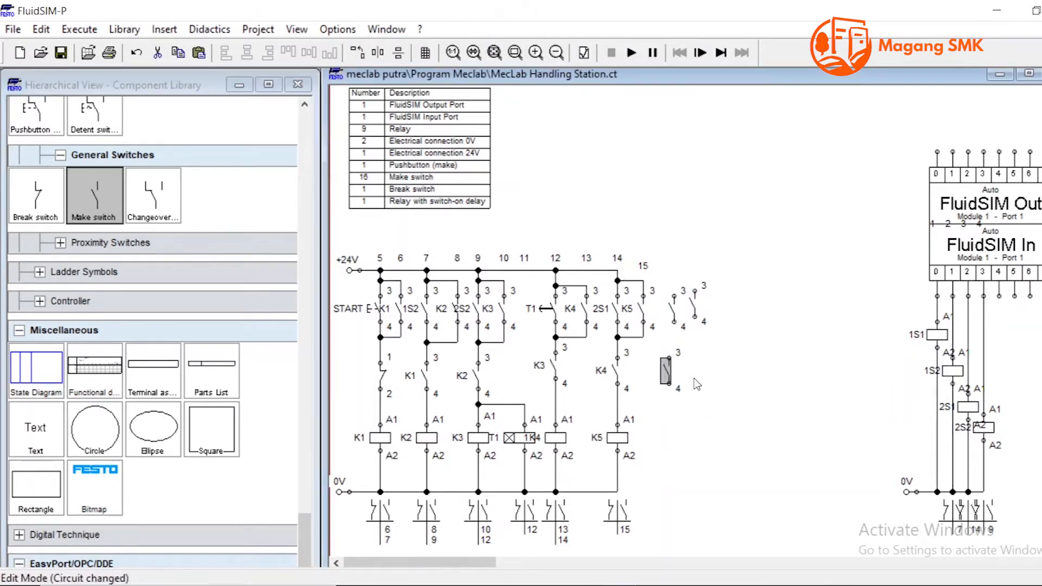
pyautogui.moveTo(669, 358); pyautogui.dragTo(665, 307)
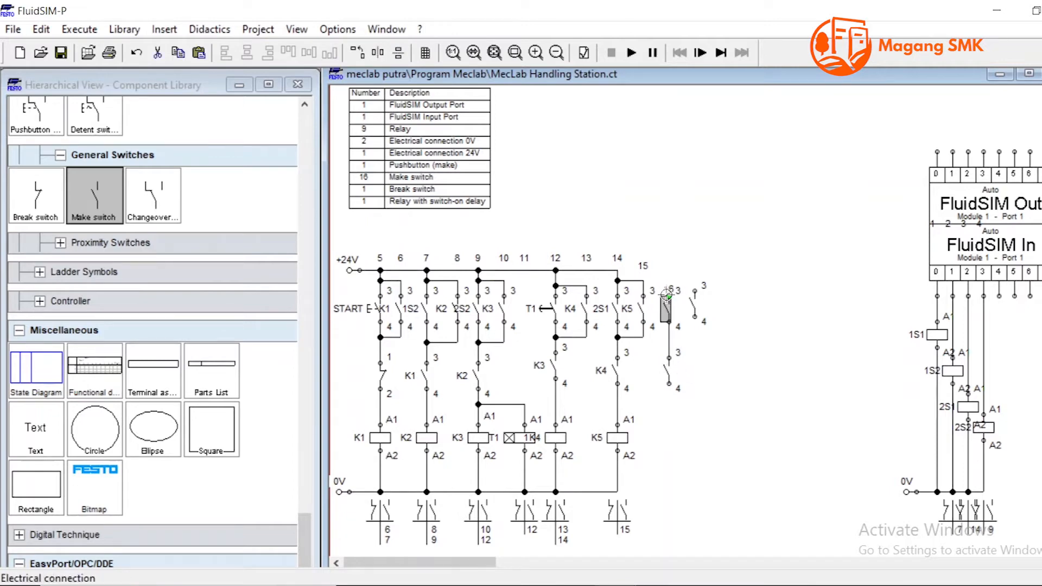
# Step: Connect the new branch's upper switch to the +24V rail and join the parallel switch's upper terminal to that line
pyautogui.moveTo(618, 269); pyautogui.dragTo(693, 314)
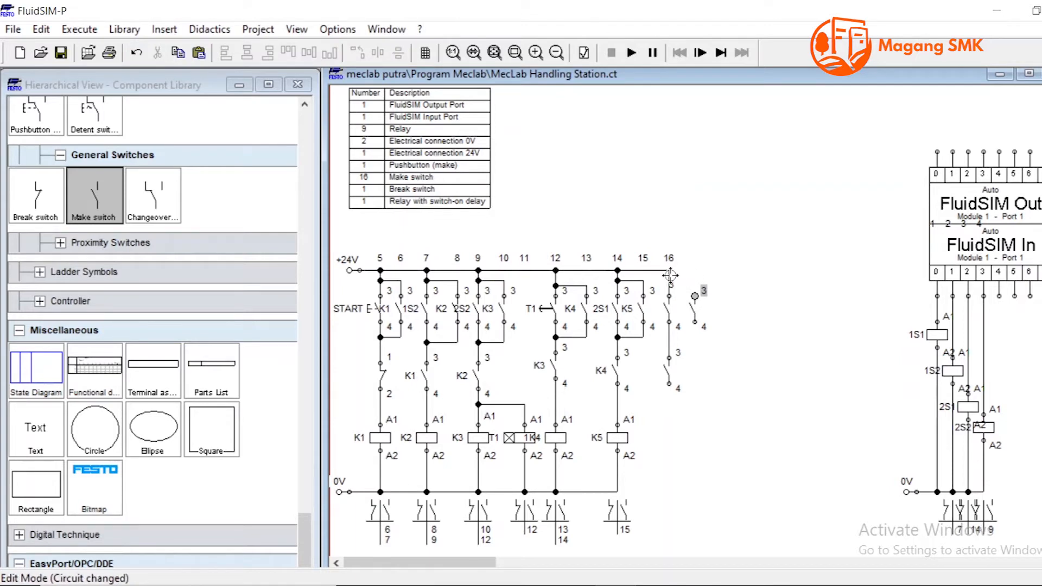
pyautogui.moveTo(669, 276); pyautogui.dragTo(695, 295)
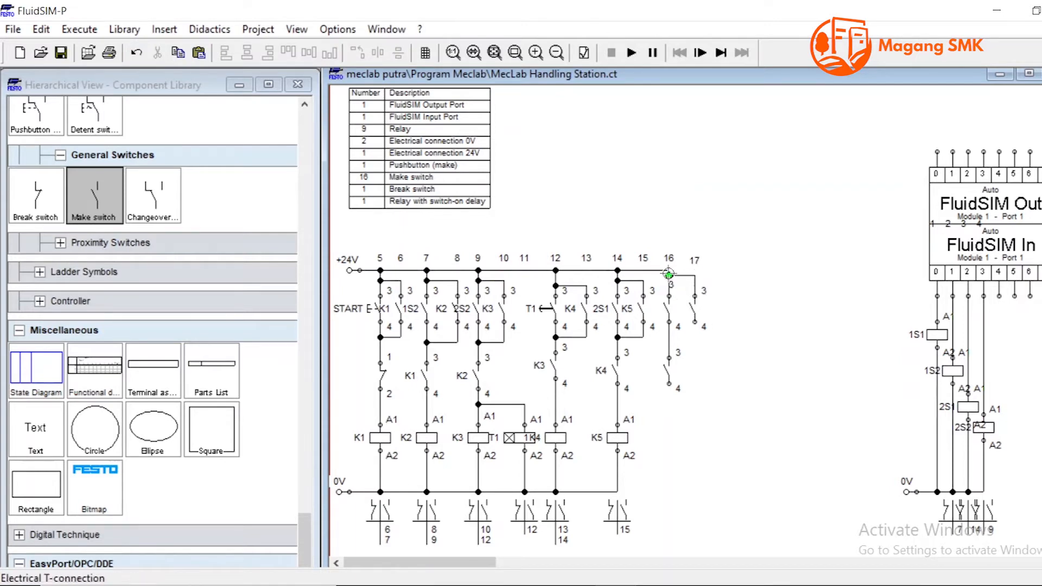
pyautogui.click(707, 271)
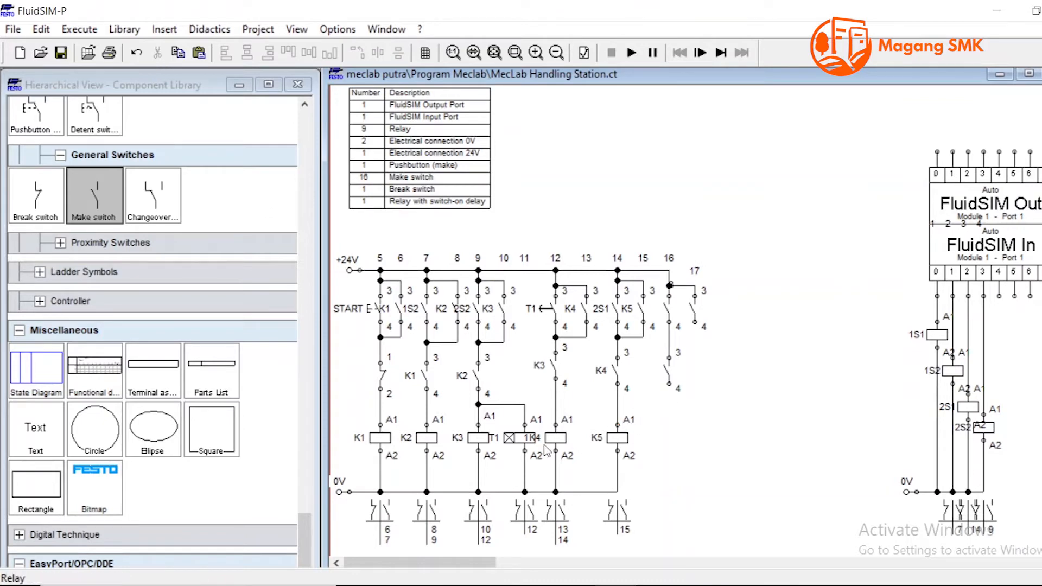
# Step: Add a relay below the new branch's series switch, wire it to the 0V rail, and close the parallel switch's lower connection
pyautogui.scroll(3, 143, 350)
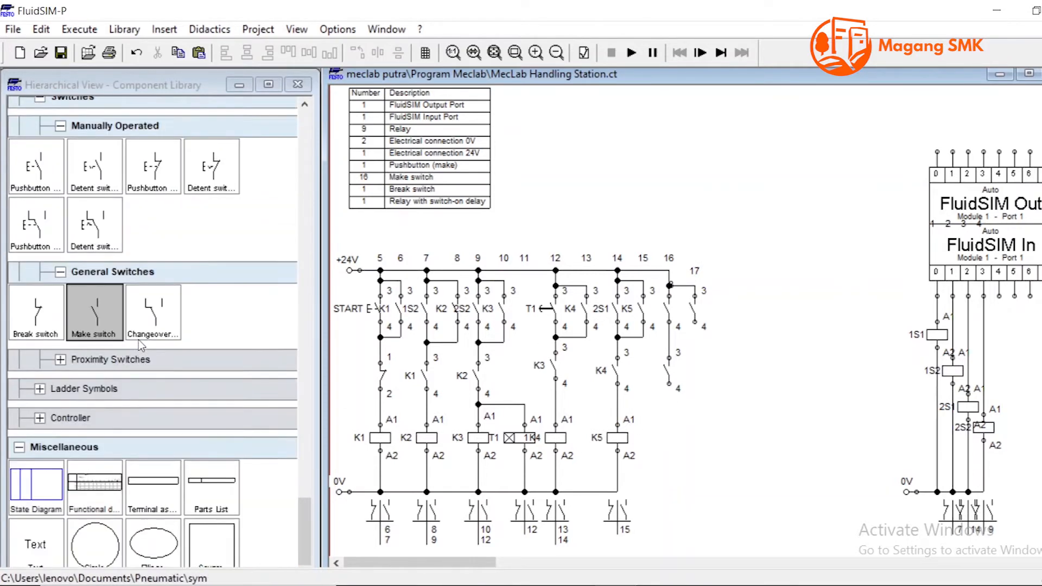
pyautogui.scroll(3, 140, 349)
pyautogui.moveTo(34, 166)
pyautogui.mouseDown()
pyautogui.moveTo(677, 435)
pyautogui.moveTo(668, 435)
pyautogui.moveTo(669, 382)
pyautogui.mouseUp()
pyautogui.click(696, 436)
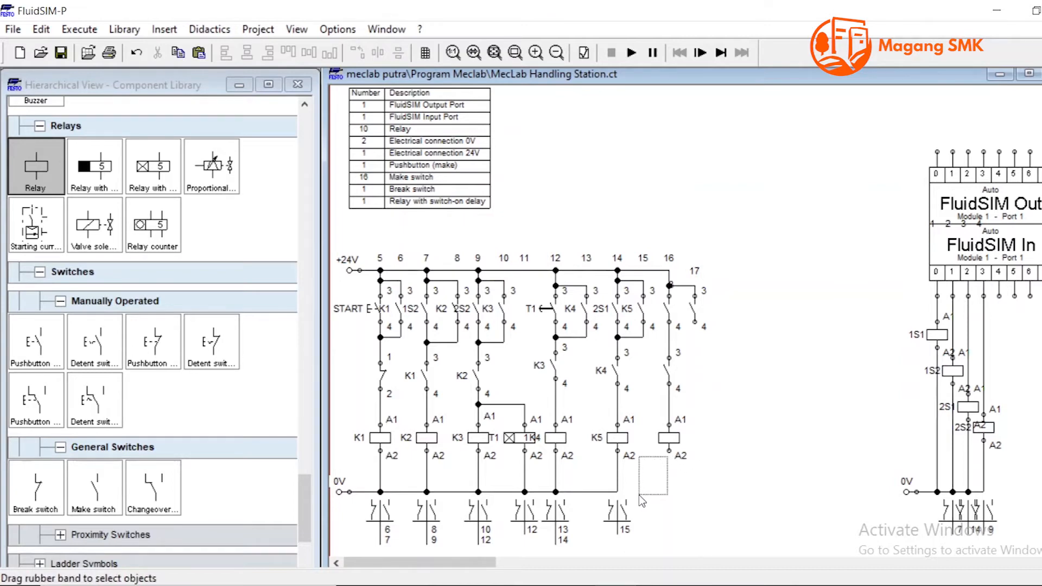
pyautogui.moveTo(669, 450); pyautogui.dragTo(619, 489)
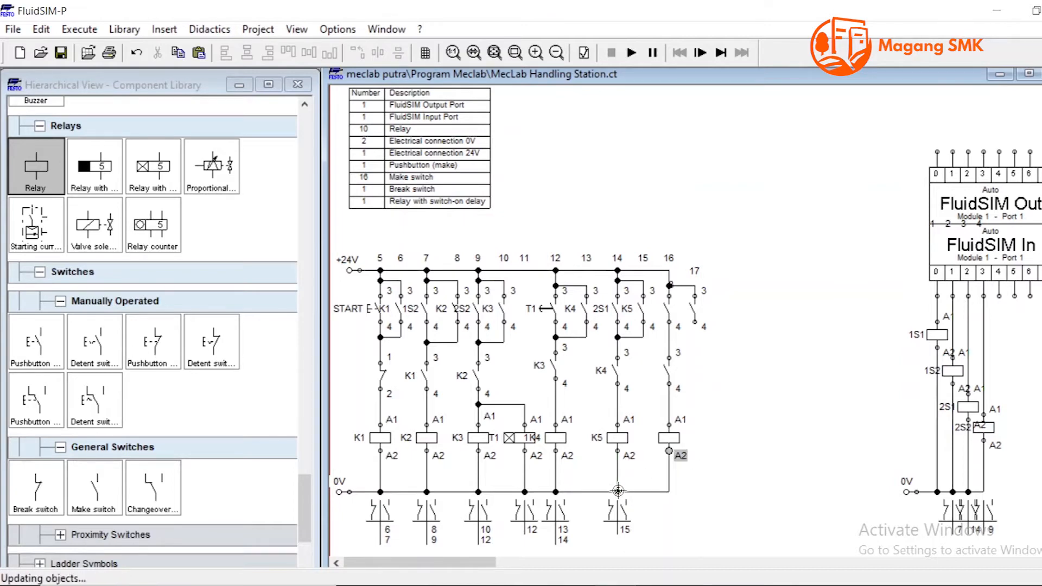
pyautogui.moveTo(695, 322); pyautogui.dragTo(669, 338)
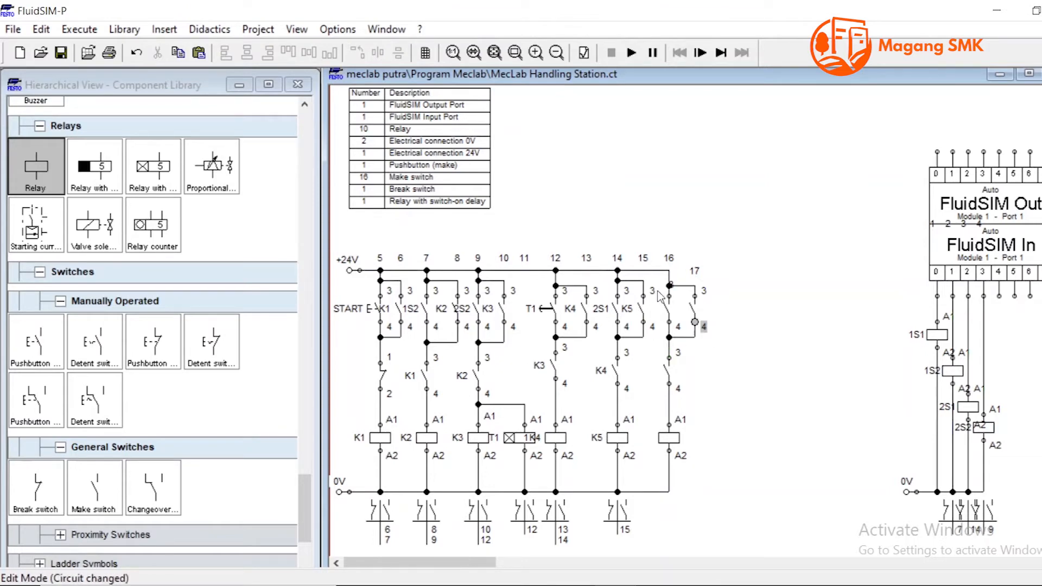
# Step: Label the new branch's upper make switch 1S1 and its relay K6
pyautogui.doubleClick(673, 319)
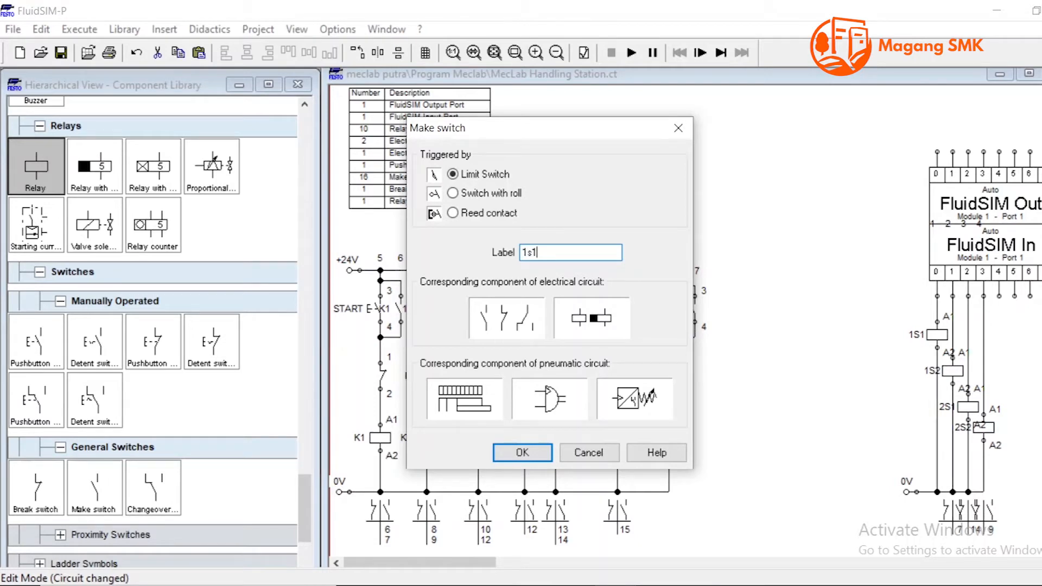
pyautogui.press('Return')
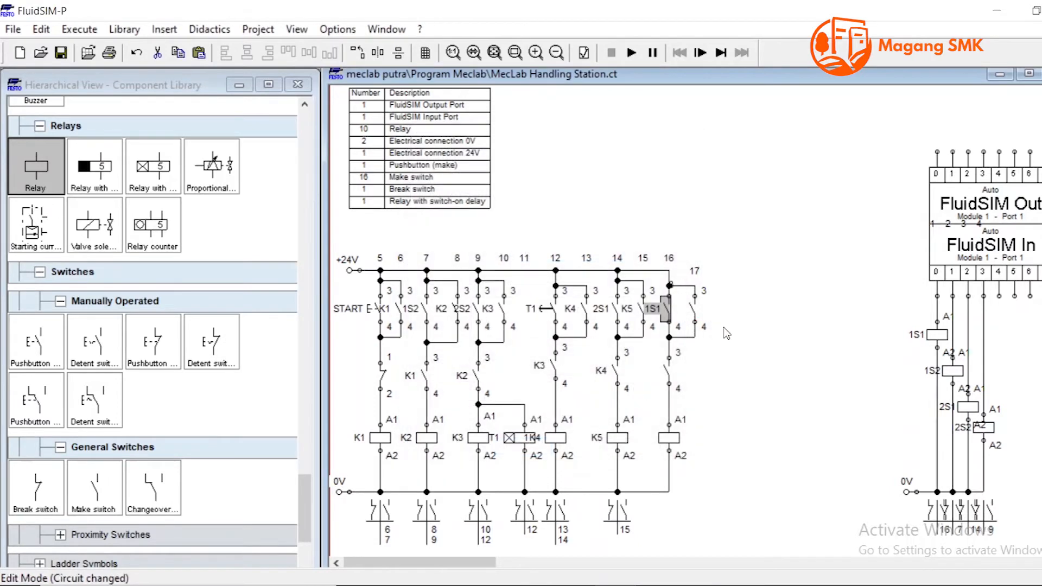
pyautogui.click(777, 273)
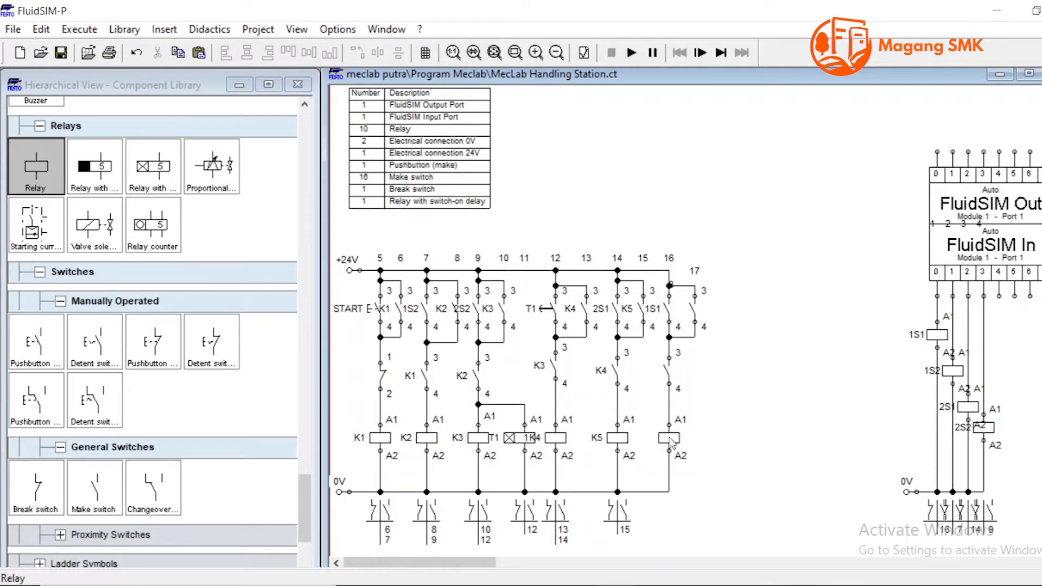
pyautogui.doubleClick(668, 437)
pyautogui.write('k')
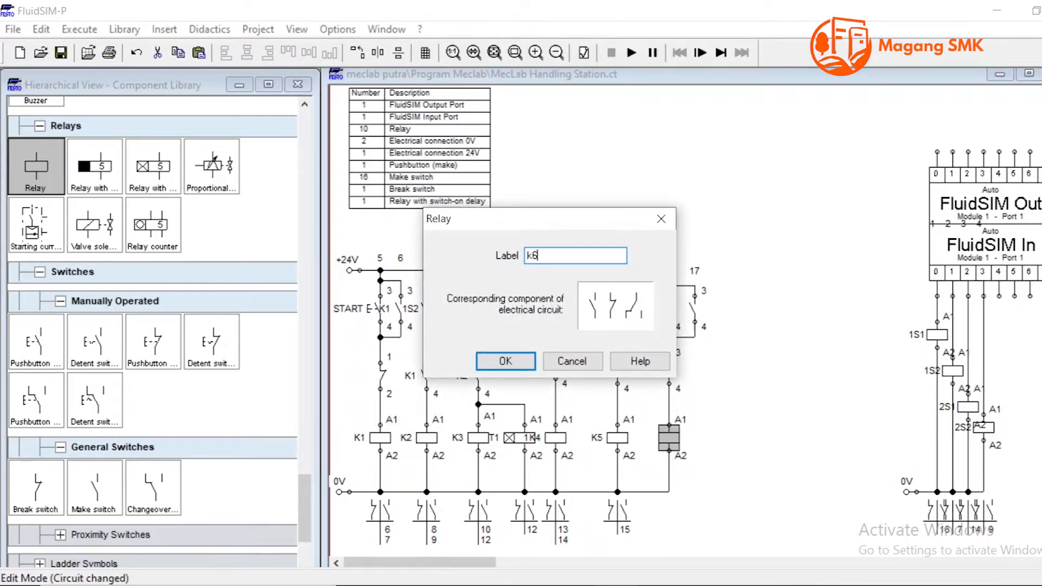
pyautogui.write('6')
pyautogui.press('Return')
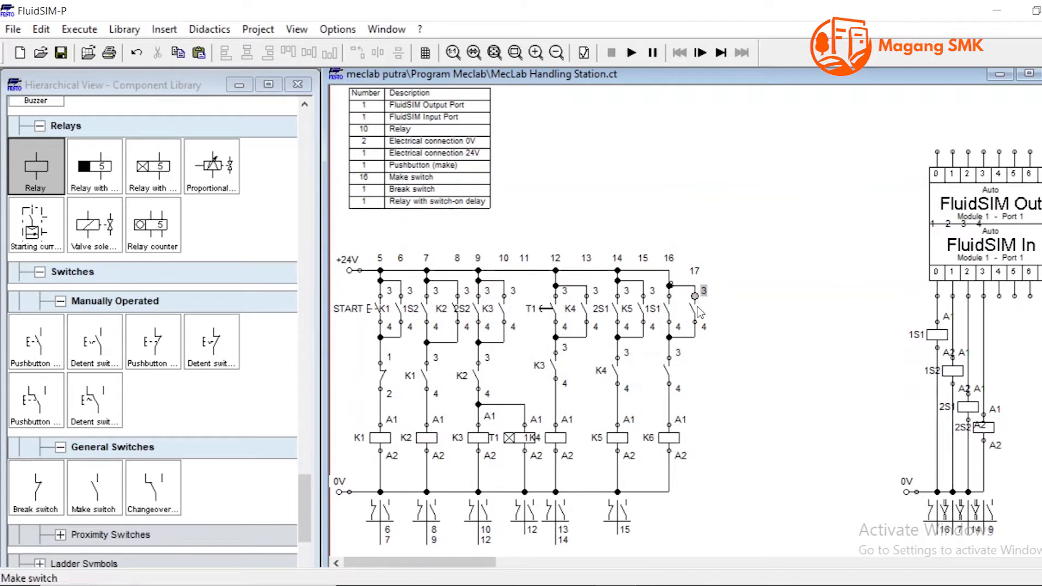
# Step: Label the make switch parallel to 1S1 as K6 and the series make switch above relay K6 as K5
pyautogui.click(698, 312)
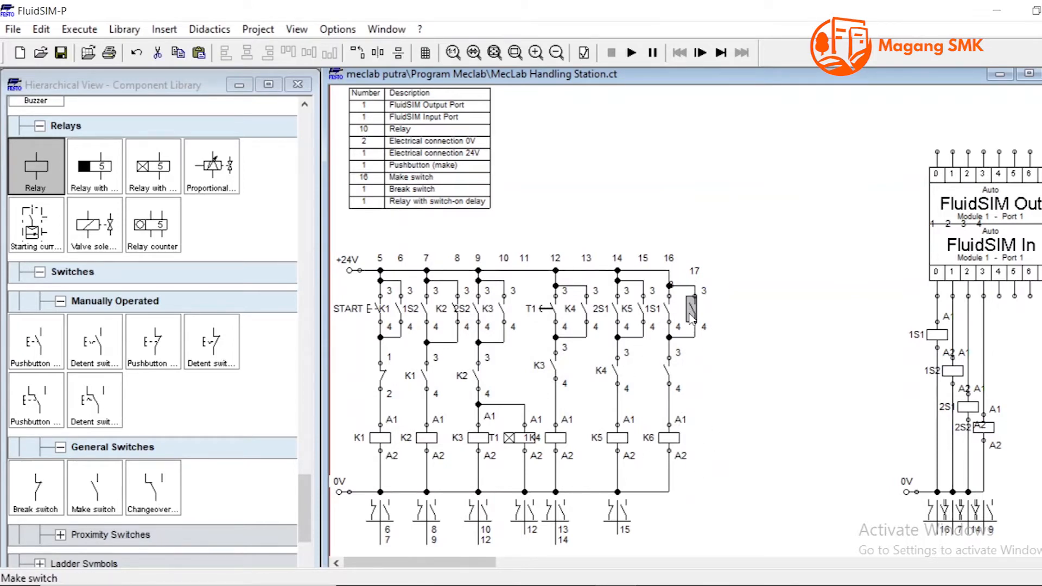
pyautogui.doubleClick(691, 310)
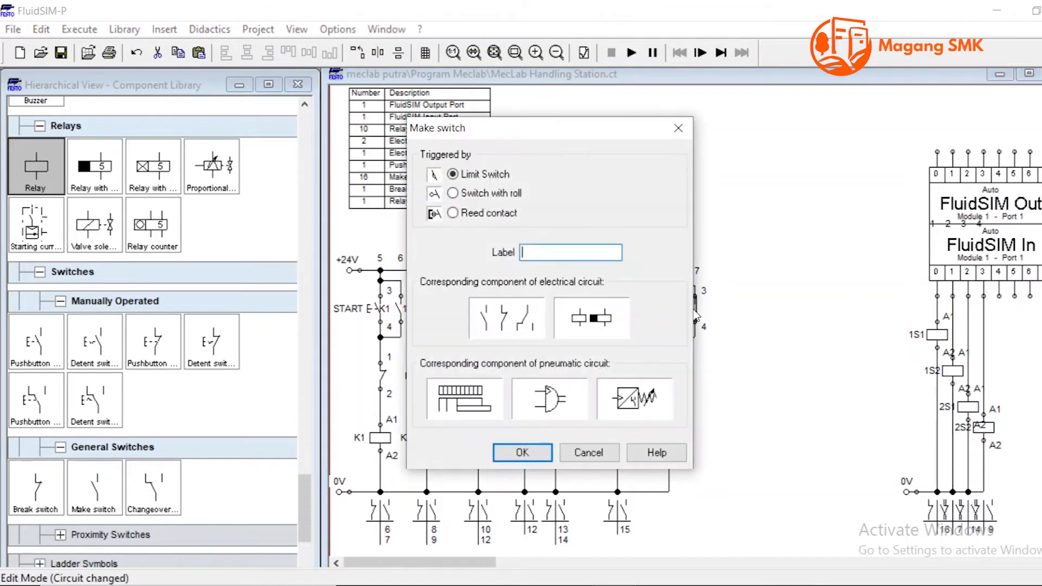
pyautogui.press('Return')
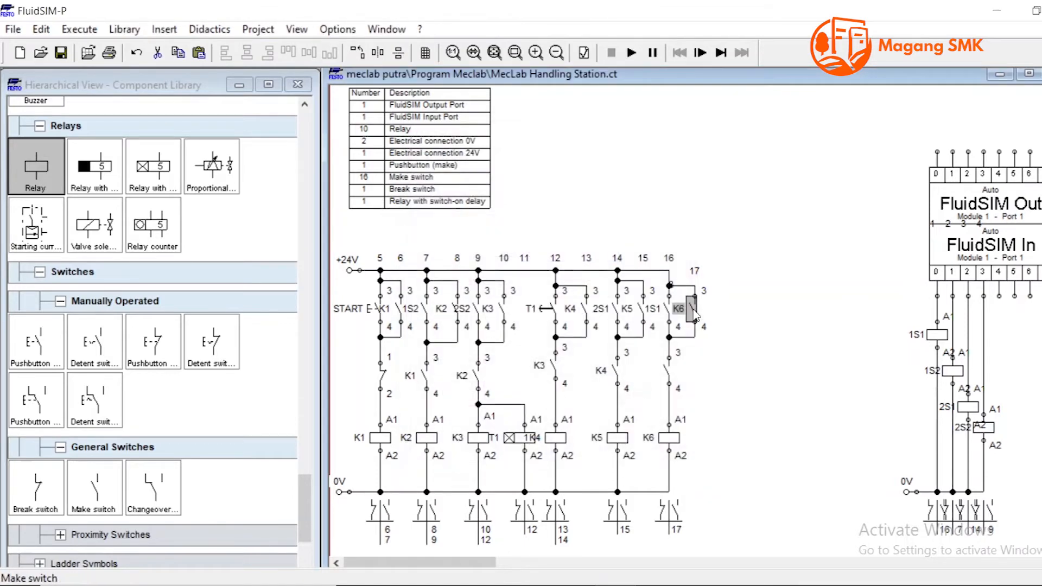
pyautogui.doubleClick(671, 371)
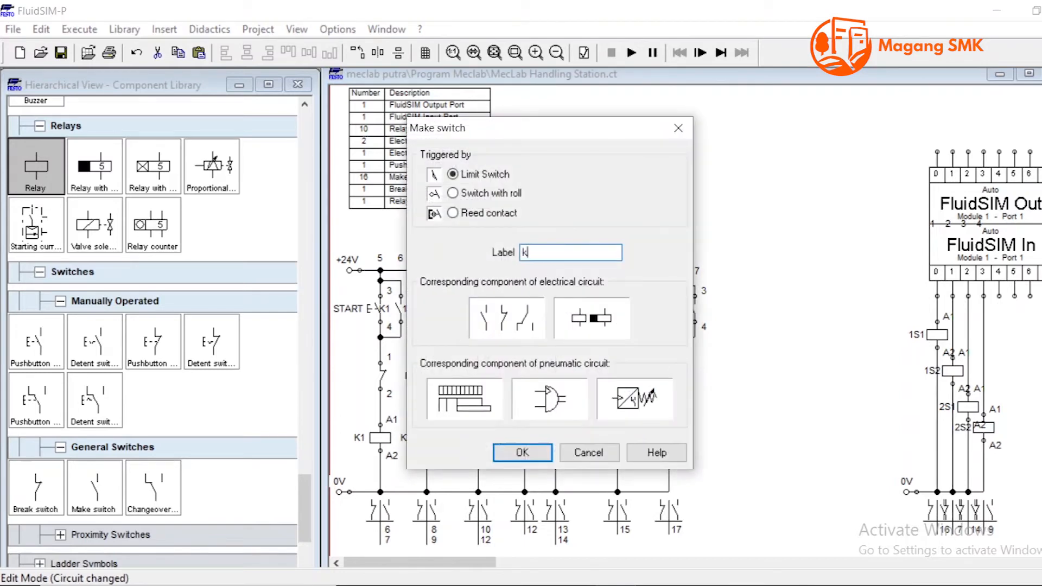
pyautogui.press('Return')
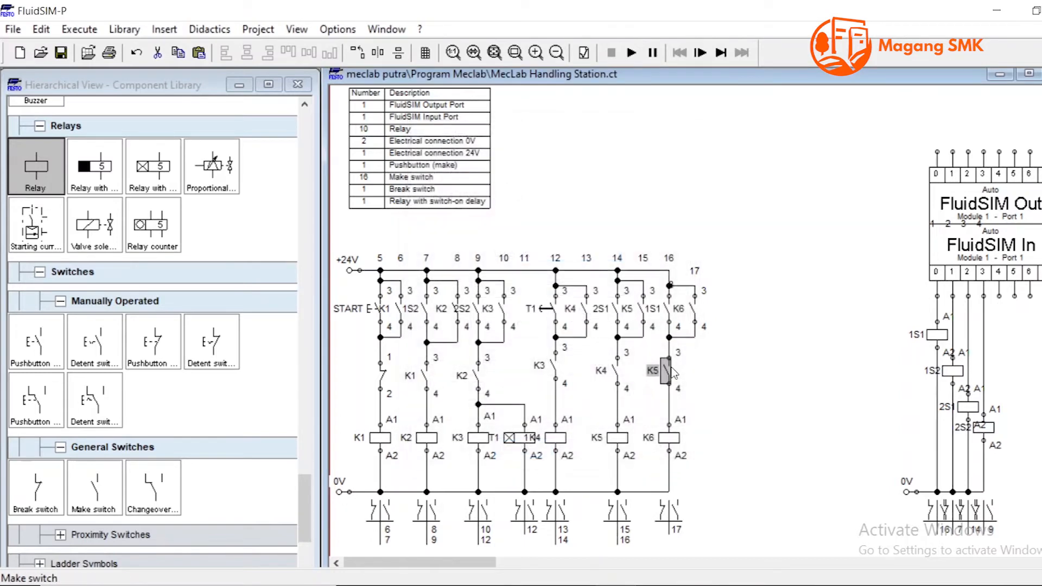
pyautogui.moveTo(620, 456); pyautogui.dragTo(645, 462)
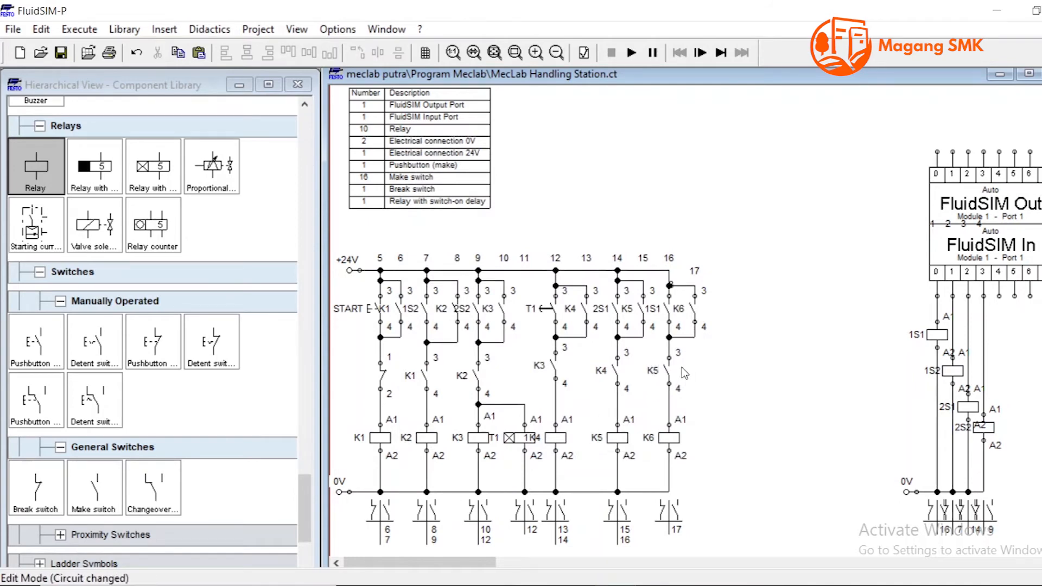
# Step: Place three more make switches beside the K6 branch, two side by side and one below the first
pyautogui.scroll(-3, 693, 354)
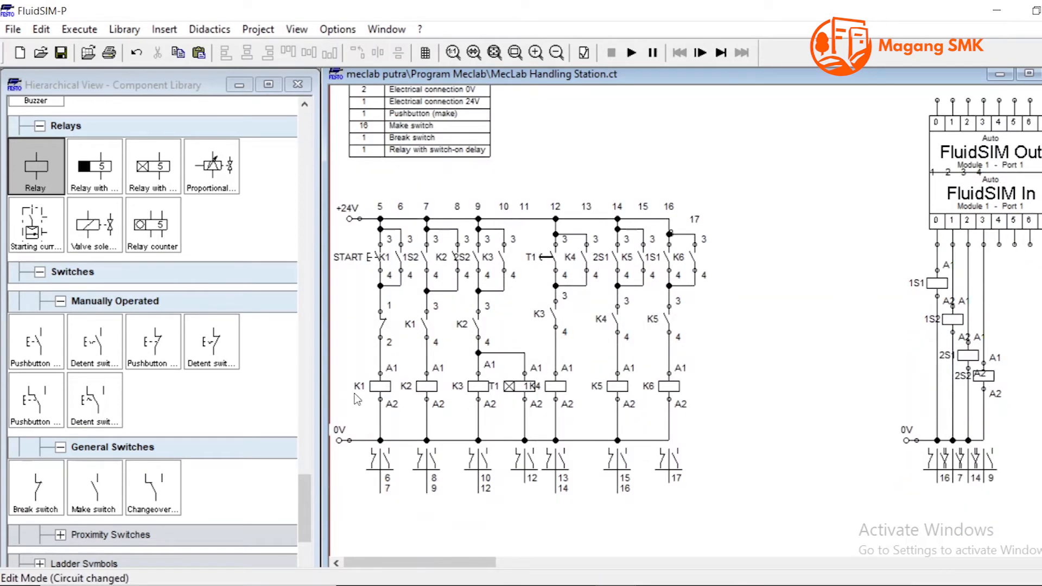
pyautogui.scroll(-2, 98, 366)
pyautogui.moveTo(93, 429); pyautogui.dragTo(749, 258)
pyautogui.moveTo(101, 432); pyautogui.dragTo(732, 330)
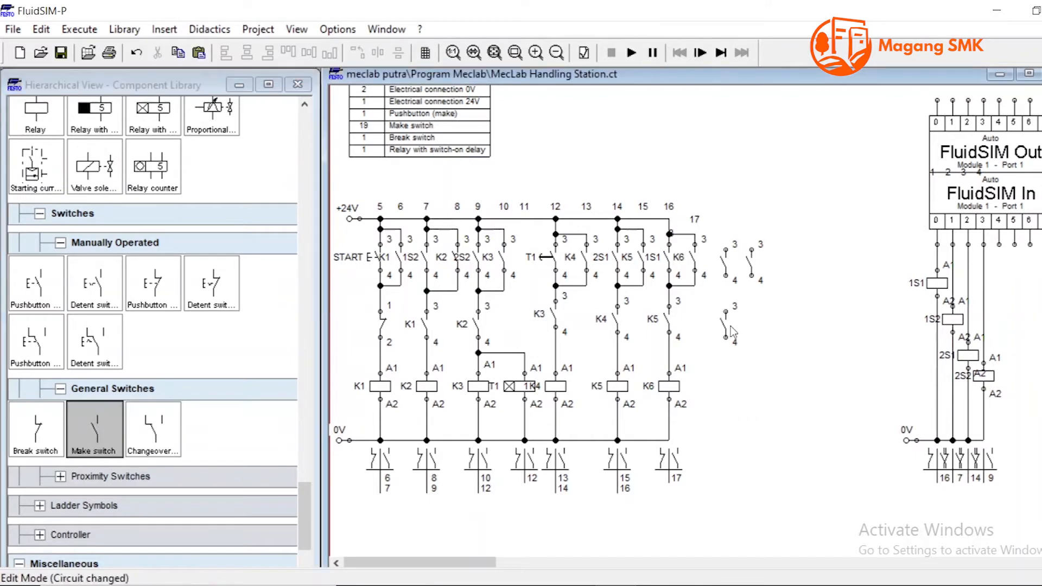
# Step: Wire the two upper make switches of the newest branch in parallel and connect the branch to the +24V rail
pyautogui.moveTo(751, 275); pyautogui.dragTo(724, 291)
pyautogui.moveTo(726, 290); pyautogui.dragTo(725, 292)
pyautogui.moveTo(725, 250); pyautogui.dragTo(667, 218)
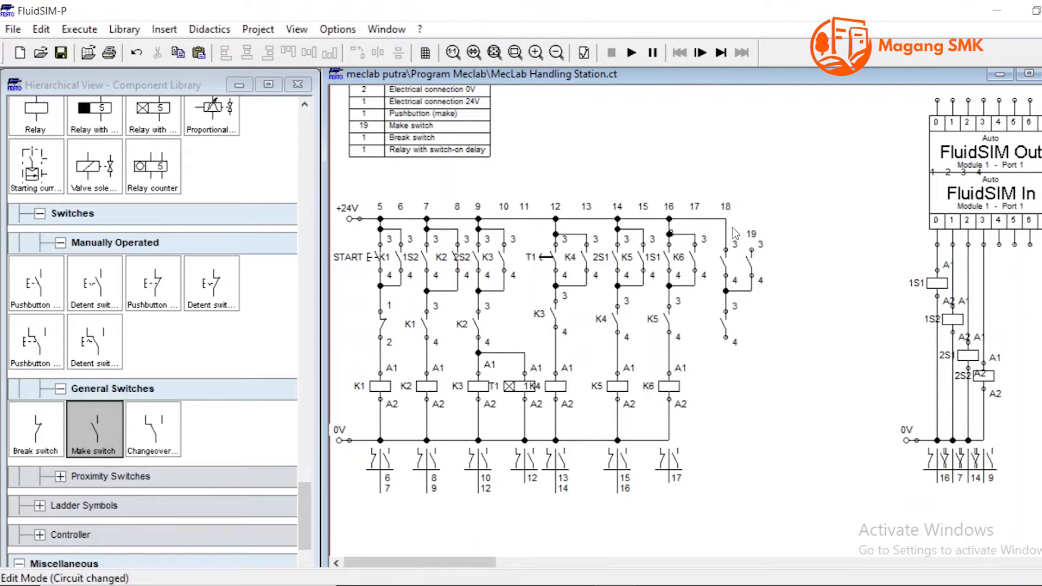
pyautogui.moveTo(750, 250); pyautogui.dragTo(728, 235)
# Step: Add a relay below the newest branch's series switch and connect the branch to the 0V rail
pyautogui.moveTo(35, 114); pyautogui.dragTo(731, 384)
pyautogui.click(749, 380)
pyautogui.moveTo(726, 347); pyautogui.dragTo(669, 440)
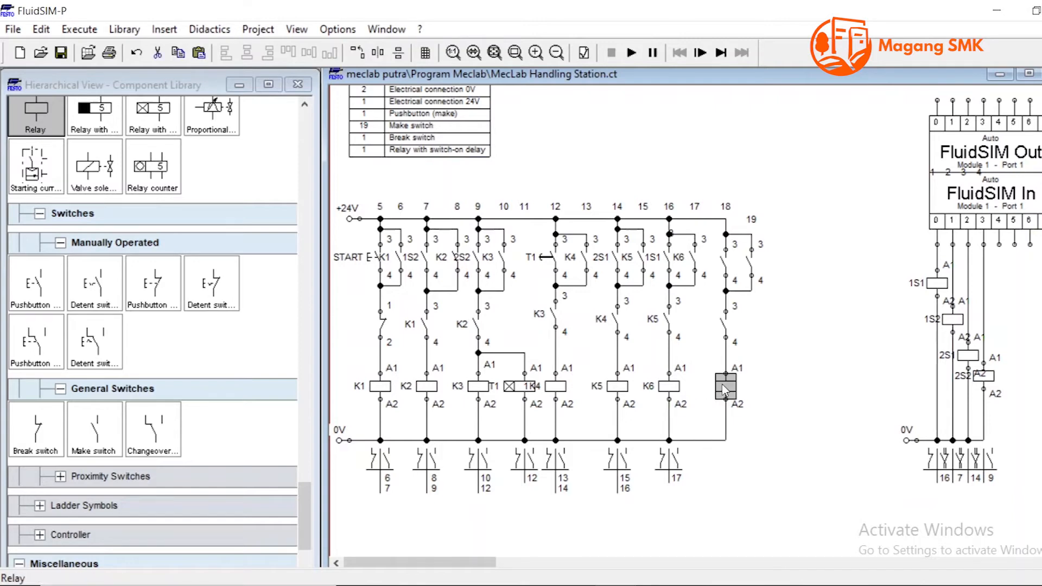
# Step: Label the newest relay K7 and the series make switch above it K6
pyautogui.doubleClick(726, 388)
pyautogui.write('k7')
pyautogui.press('Return')
pyautogui.doubleClick(722, 326)
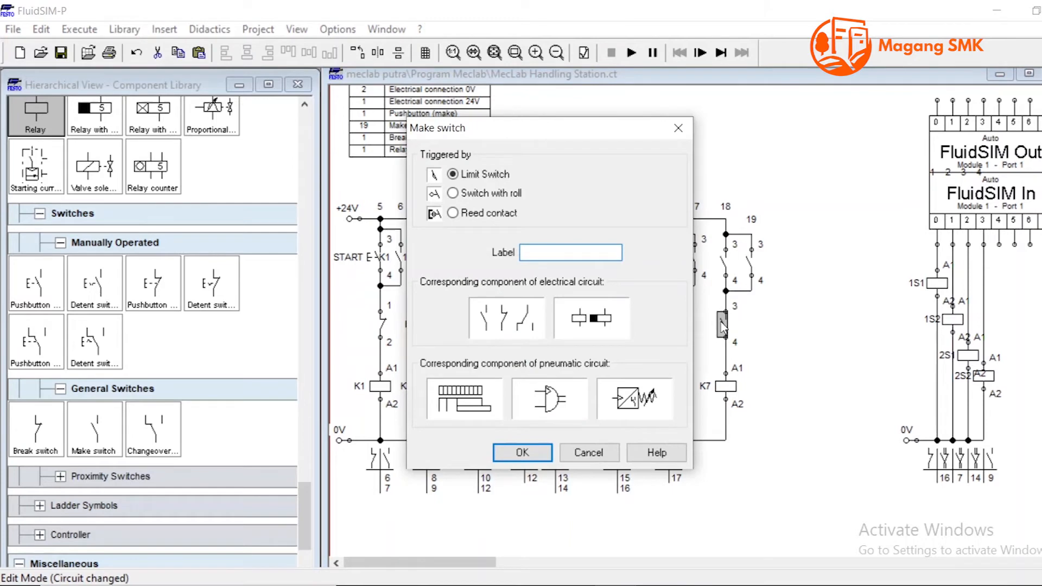
pyautogui.write('k6')
pyautogui.press('Return')
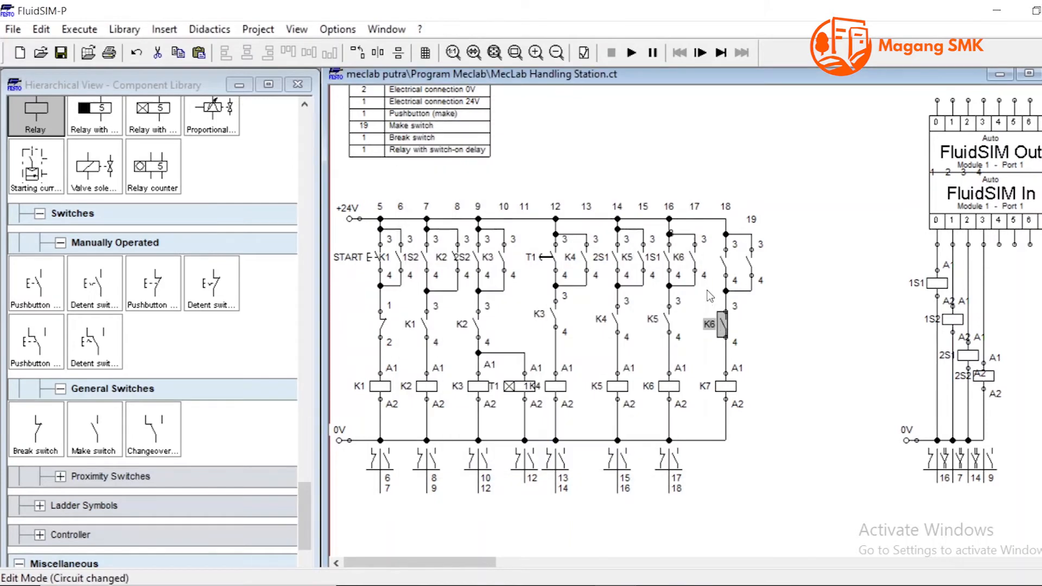
# Step: Consult Siklus3 as reference for the K7 branch's upper switch, examining the pneumatic cylinders and their sensors 1S1, 1S2, 2S1 and 2S2
pyautogui.click(728, 268)
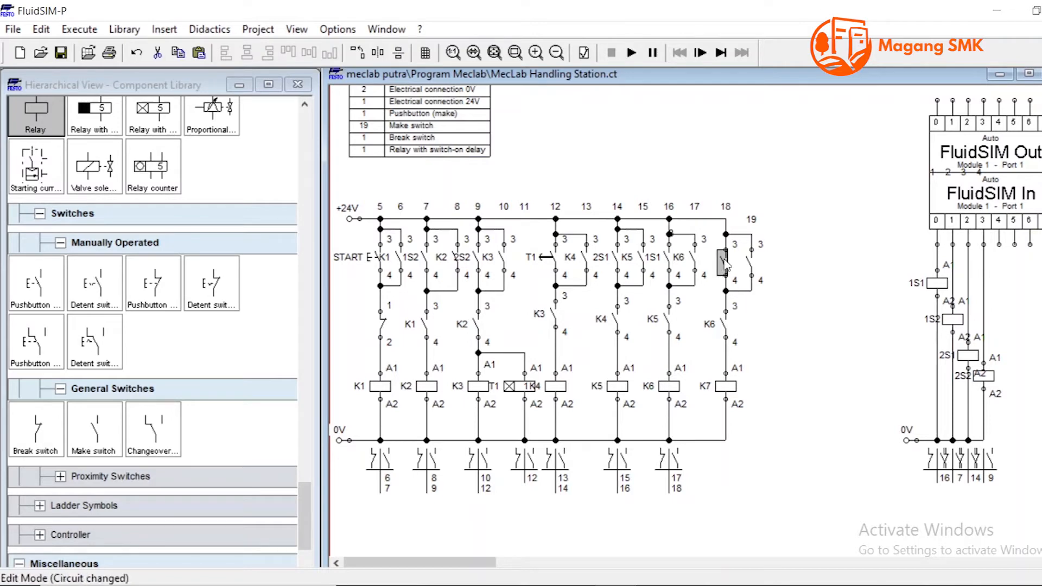
pyautogui.doubleClick(721, 263)
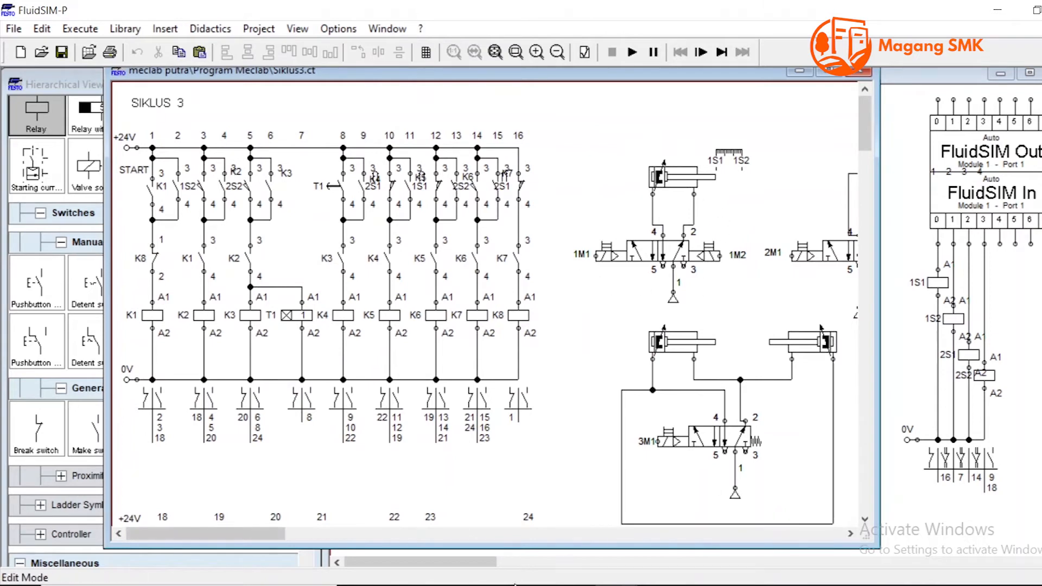
pyautogui.moveTo(265, 533); pyautogui.dragTo(330, 534)
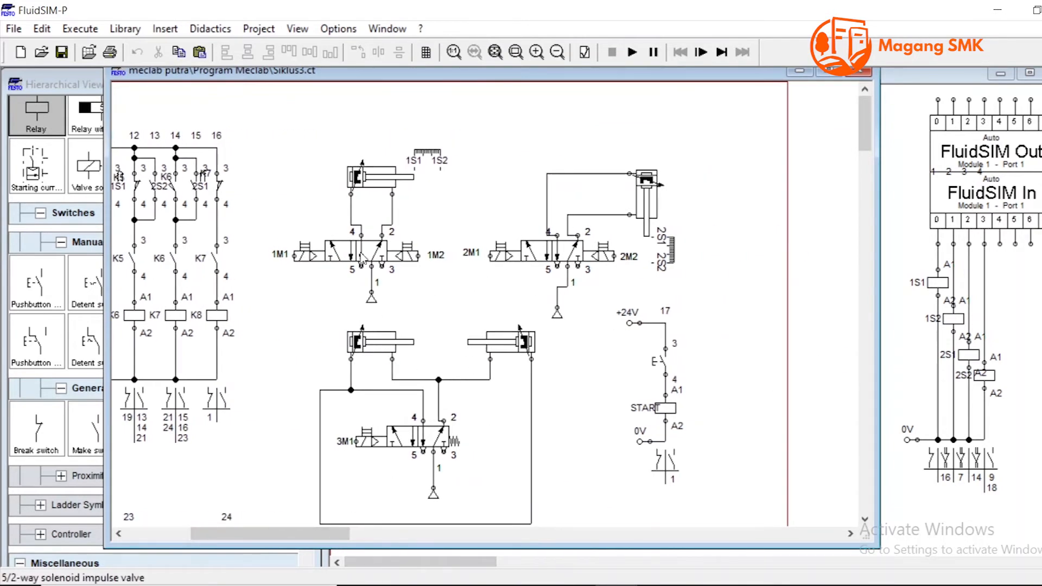
pyautogui.moveTo(325, 149)
pyautogui.mouseDown()
pyautogui.moveTo(329, 169)
pyautogui.moveTo(441, 223)
pyautogui.moveTo(453, 212)
pyautogui.mouseUp()
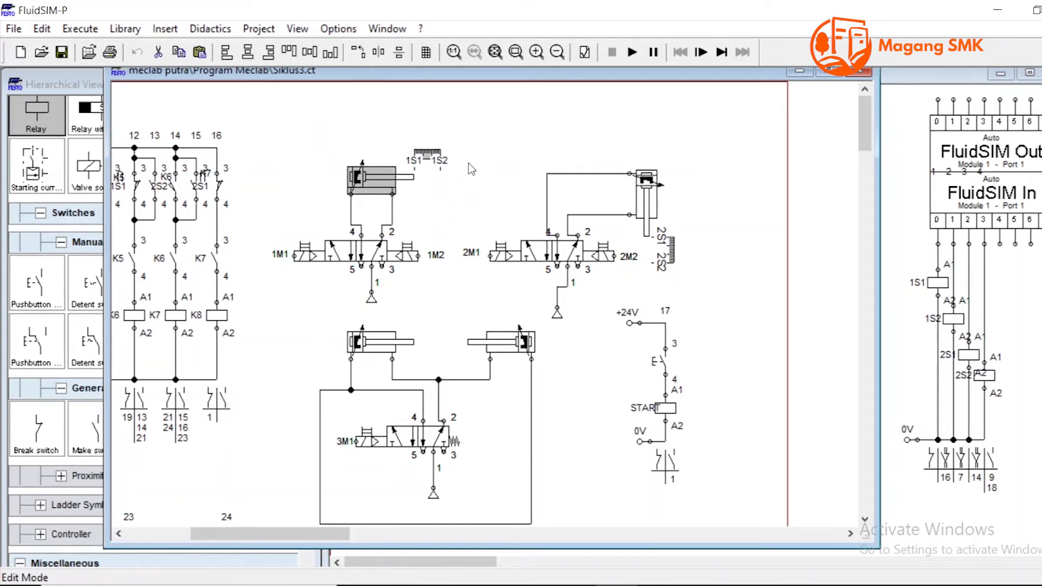
pyautogui.click(468, 164)
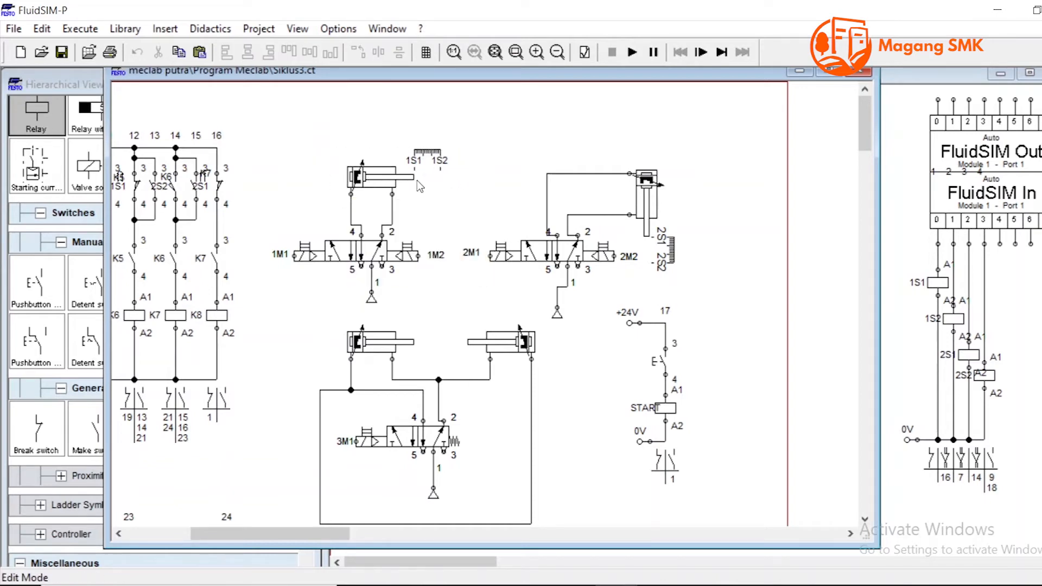
pyautogui.moveTo(347, 142); pyautogui.dragTo(469, 208)
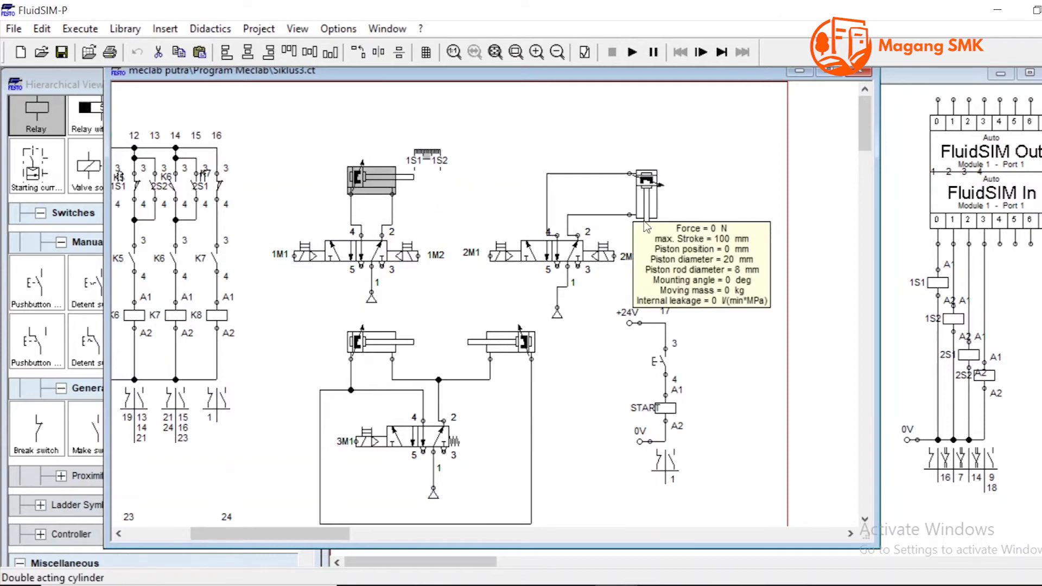
# Step: Return from the Siklus3 reference to the MecLab Handling Station circuit and label the make switch parallel to 2S2 as K7
pyautogui.click(651, 266)
pyautogui.moveTo(671, 281); pyautogui.dragTo(698, 260)
pyautogui.moveTo(636, 255)
pyautogui.mouseDown()
pyautogui.moveTo(696, 301)
pyautogui.moveTo(654, 261)
pyautogui.moveTo(708, 275)
pyautogui.mouseUp()
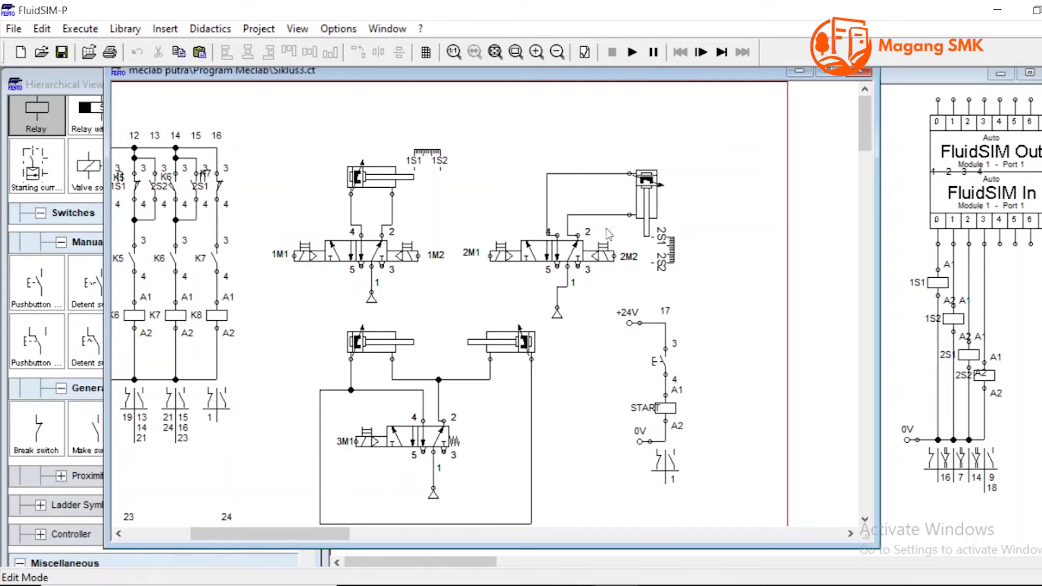
pyautogui.click(795, 71)
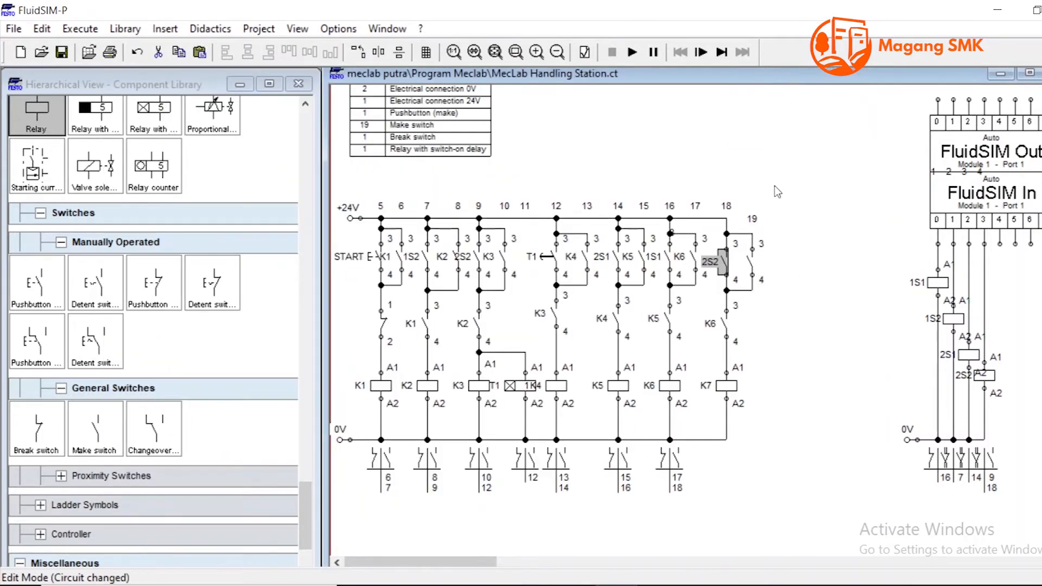
pyautogui.doubleClick(751, 250)
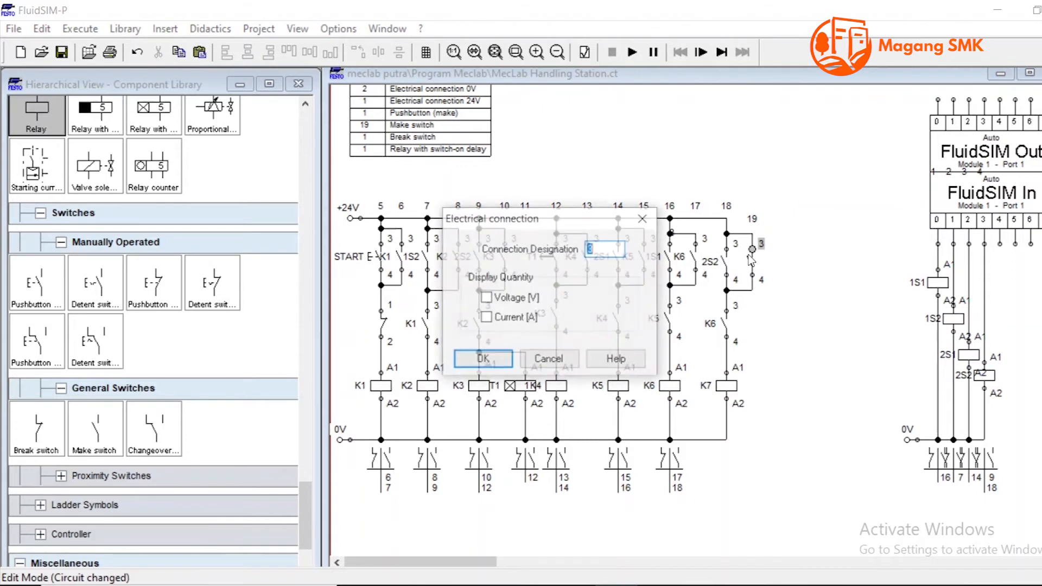
pyautogui.click(549, 360)
pyautogui.doubleClick(750, 270)
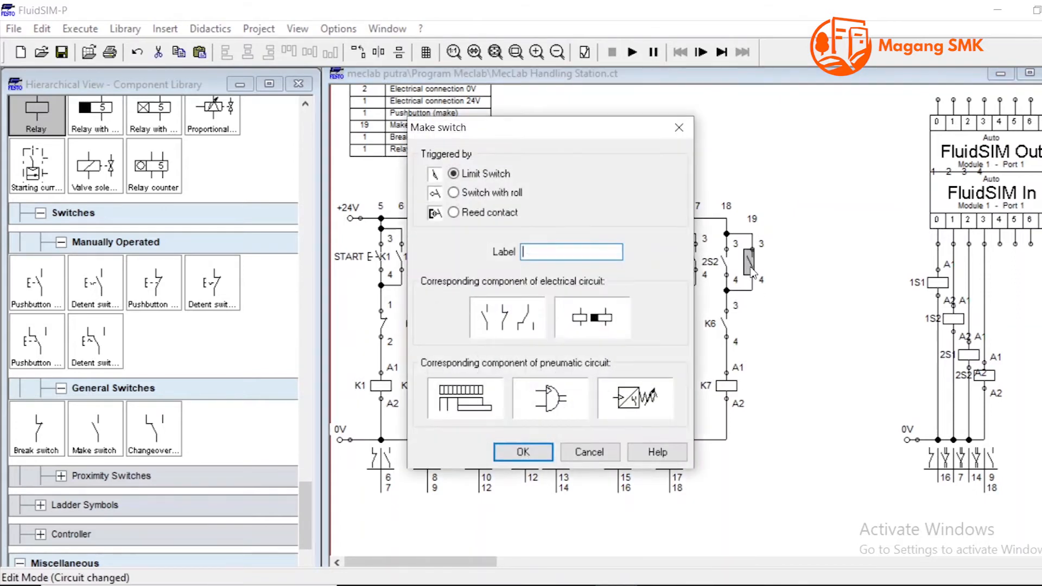
pyautogui.write('k7')
pyautogui.press('Return')
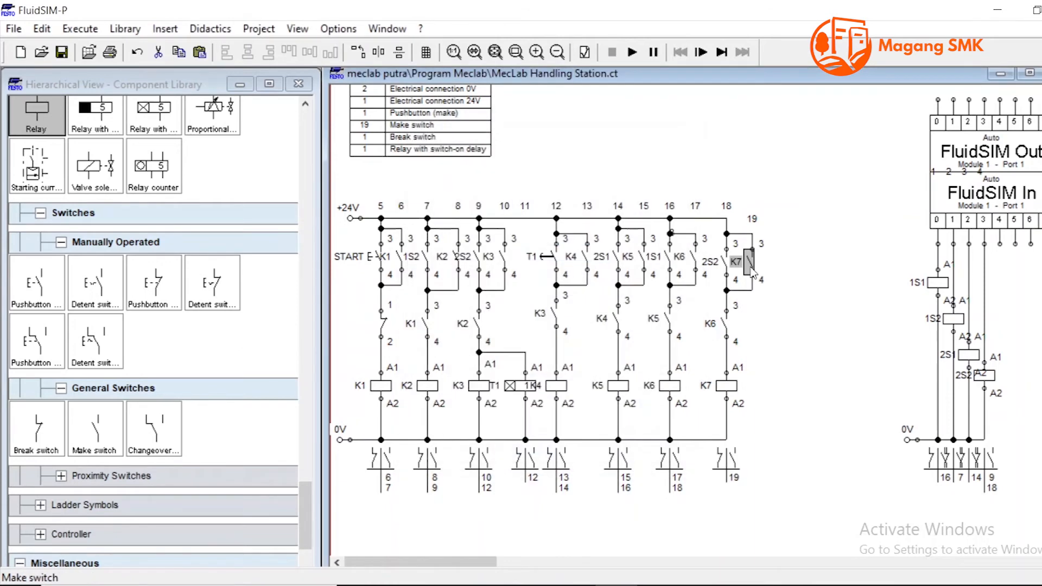
# Step: Place two make switches one above the other beside the K7 branch to start a new branch
pyautogui.moveTo(744, 436); pyautogui.dragTo(700, 189)
pyautogui.moveTo(111, 436); pyautogui.dragTo(799, 263)
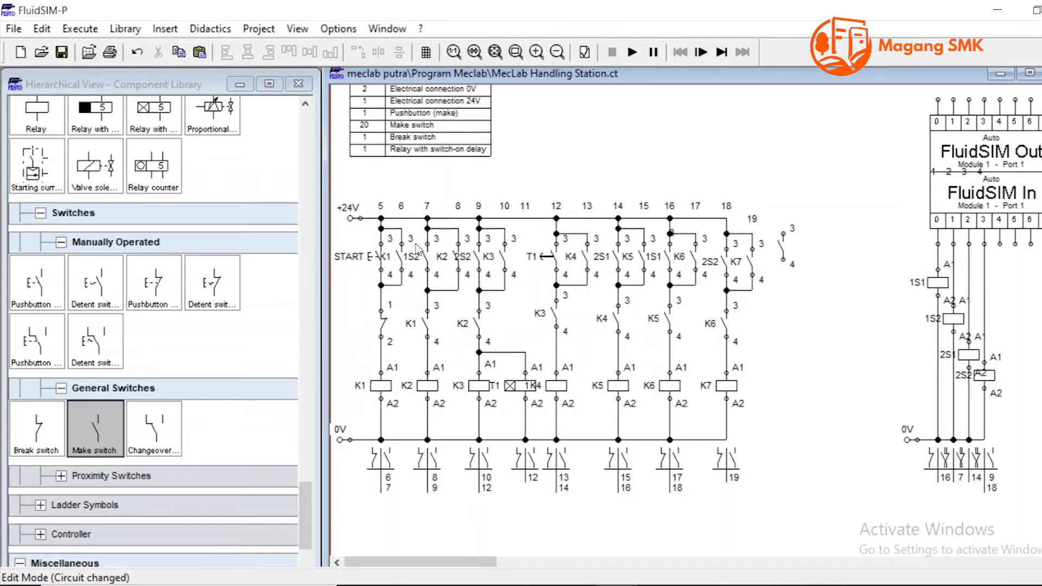
pyautogui.moveTo(755, 267); pyautogui.dragTo(776, 328)
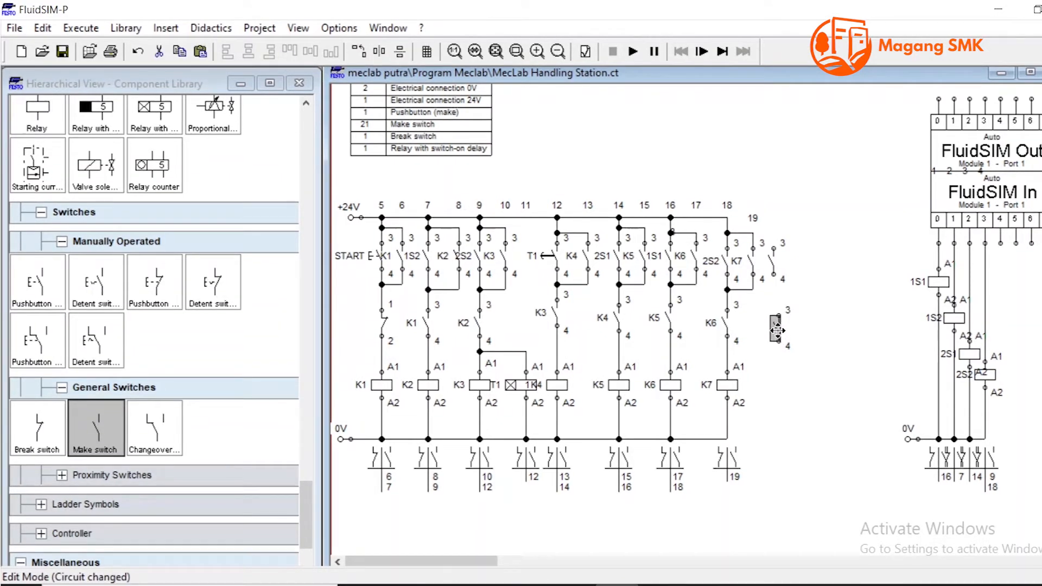
pyautogui.click(762, 320)
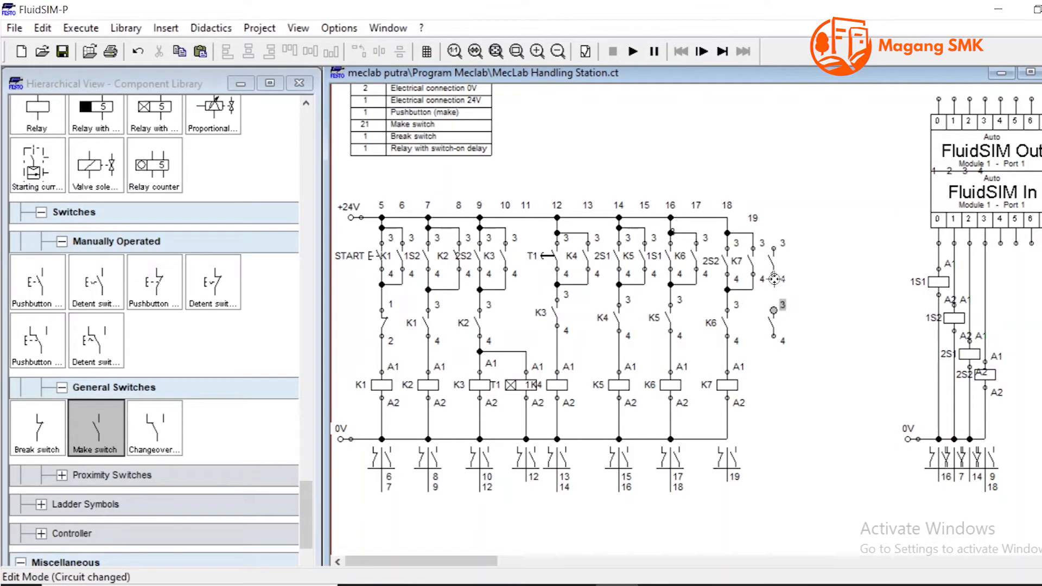
# Step: Add a relay below the two new make switches and connect the branch to the 0V and +24V rails
pyautogui.scroll(3, 95, 312)
pyautogui.moveTo(36, 224); pyautogui.dragTo(778, 387)
pyautogui.click(798, 386)
pyautogui.click(798, 378)
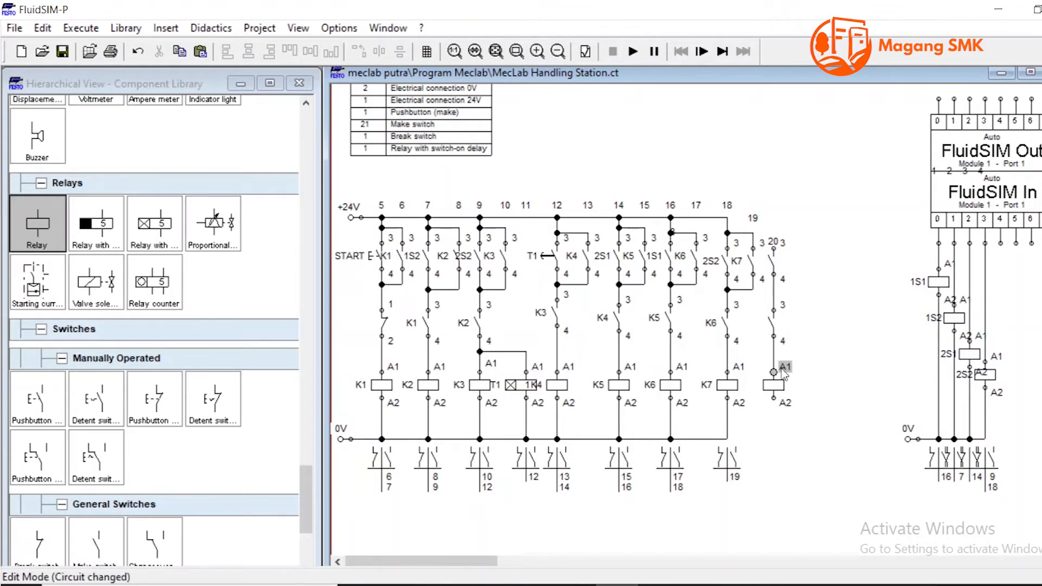
pyautogui.moveTo(773, 398); pyautogui.dragTo(727, 438)
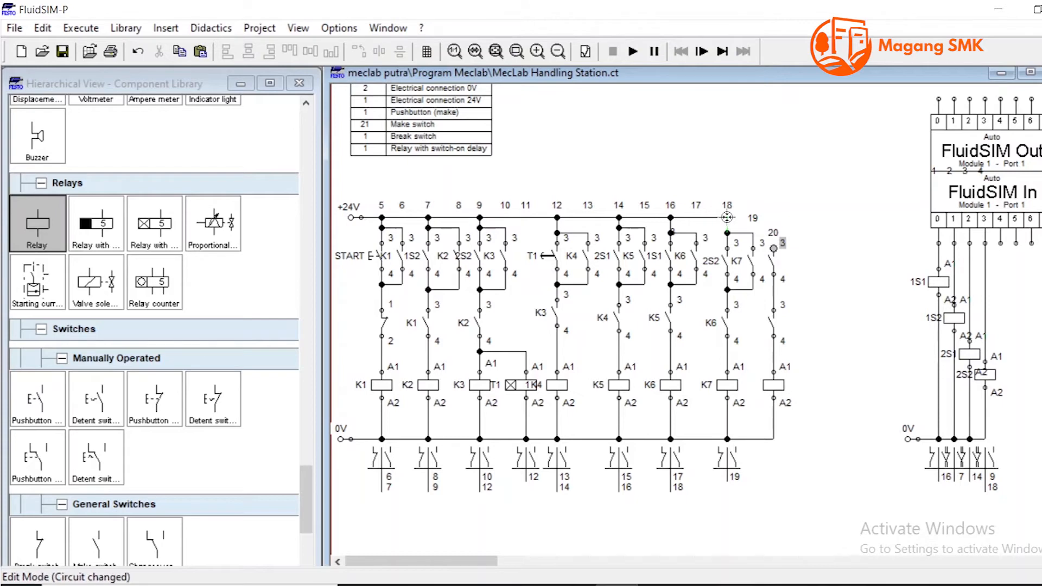
pyautogui.moveTo(727, 217); pyautogui.dragTo(773, 249)
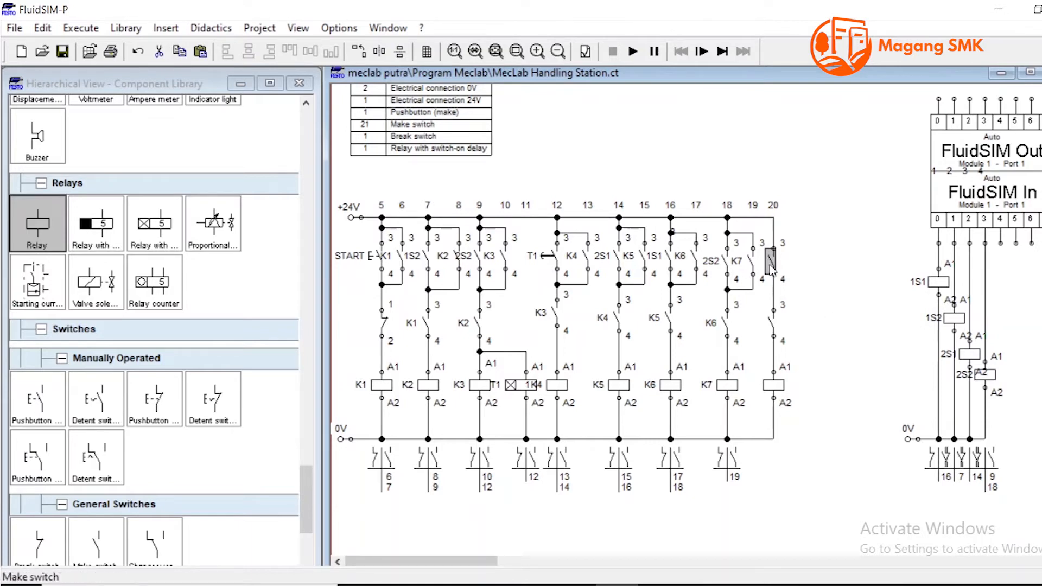
# Step: Label the newest branch's upper make switch 2S1 and the lower make switch K7
pyautogui.doubleClick(770, 266)
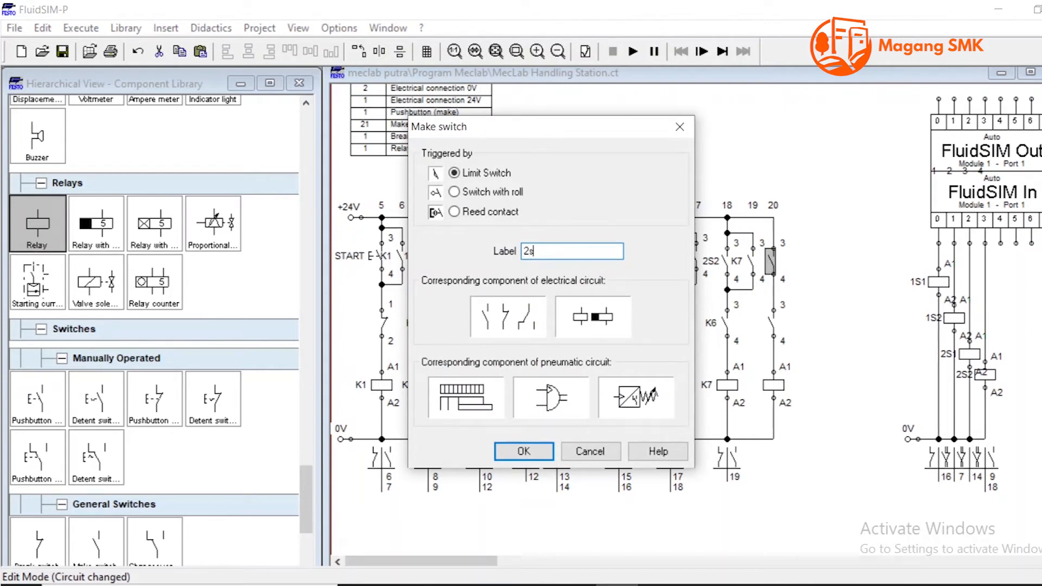
pyautogui.press('Return')
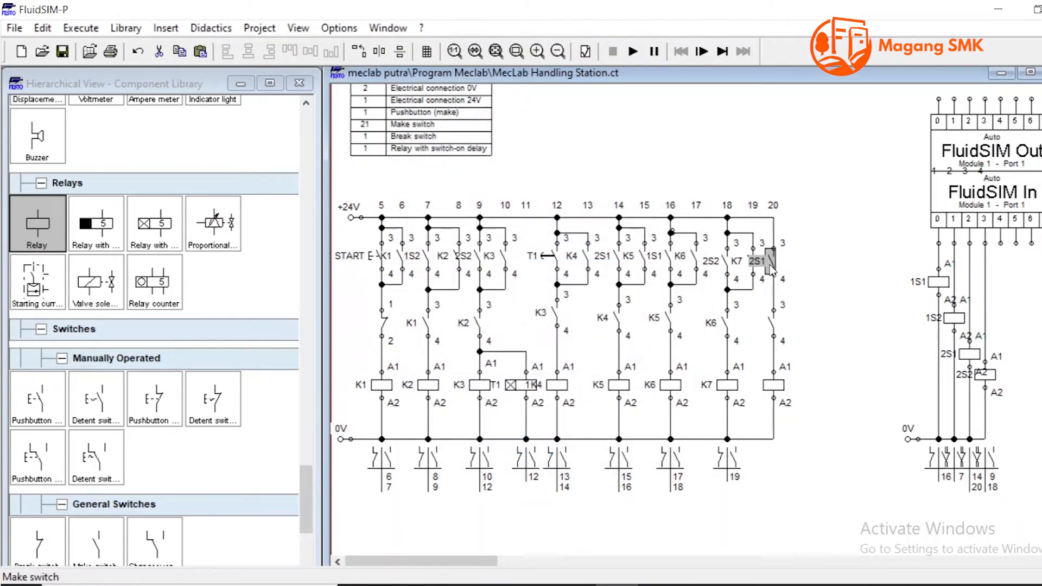
pyautogui.doubleClick(773, 322)
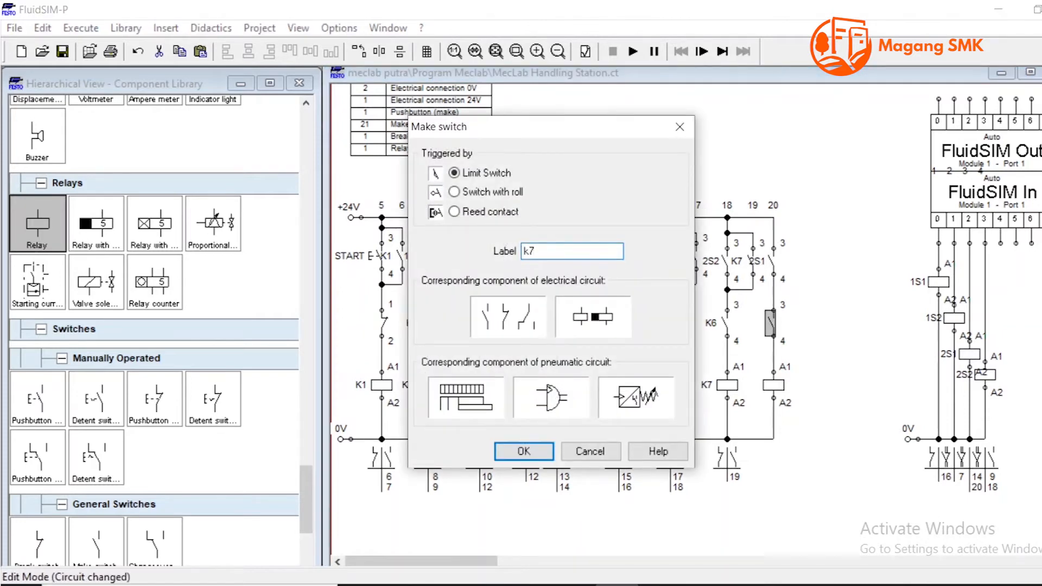
pyautogui.press('Return')
# Step: Label the newest branch's relay K8 and assign the label K8 to the break switch above relay K1
pyautogui.click(773, 385)
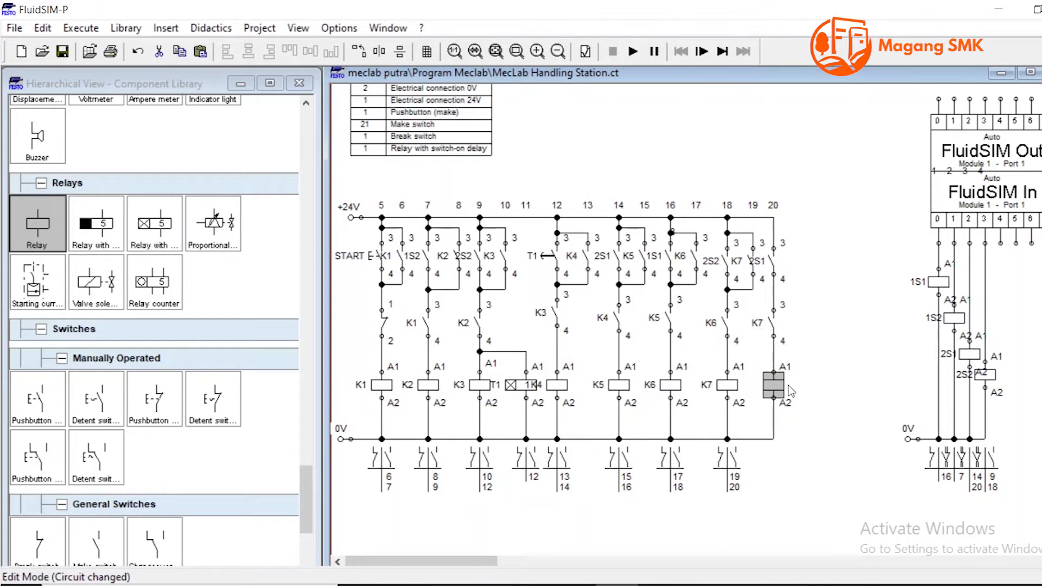
pyautogui.doubleClick(772, 386)
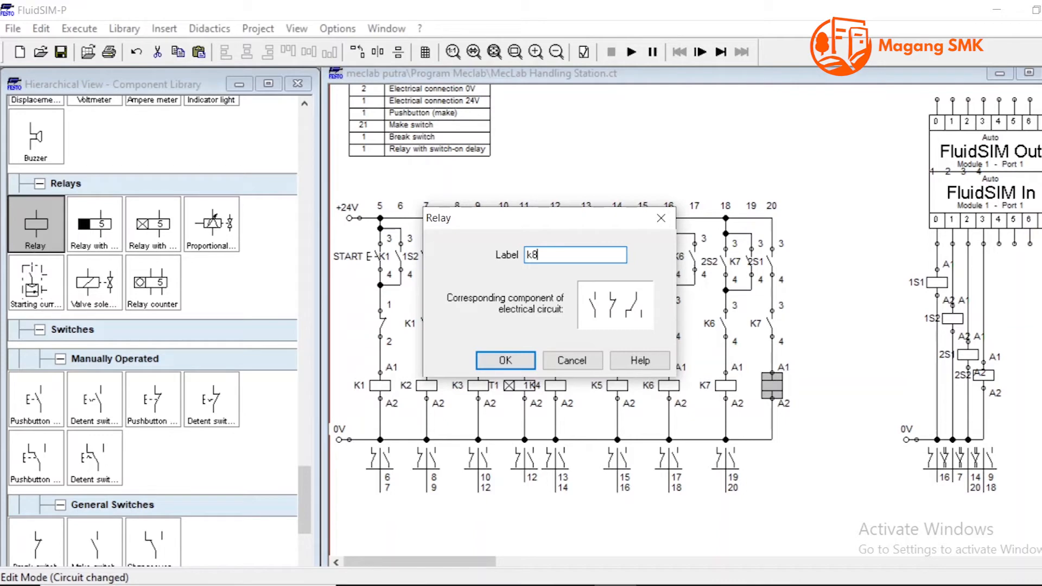
pyautogui.click(505, 361)
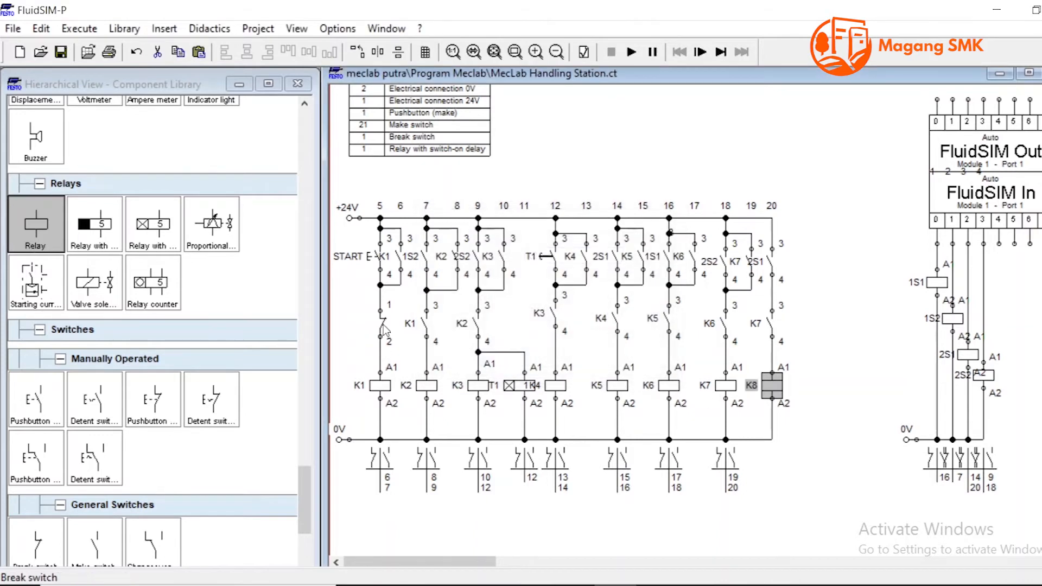
pyautogui.doubleClick(382, 325)
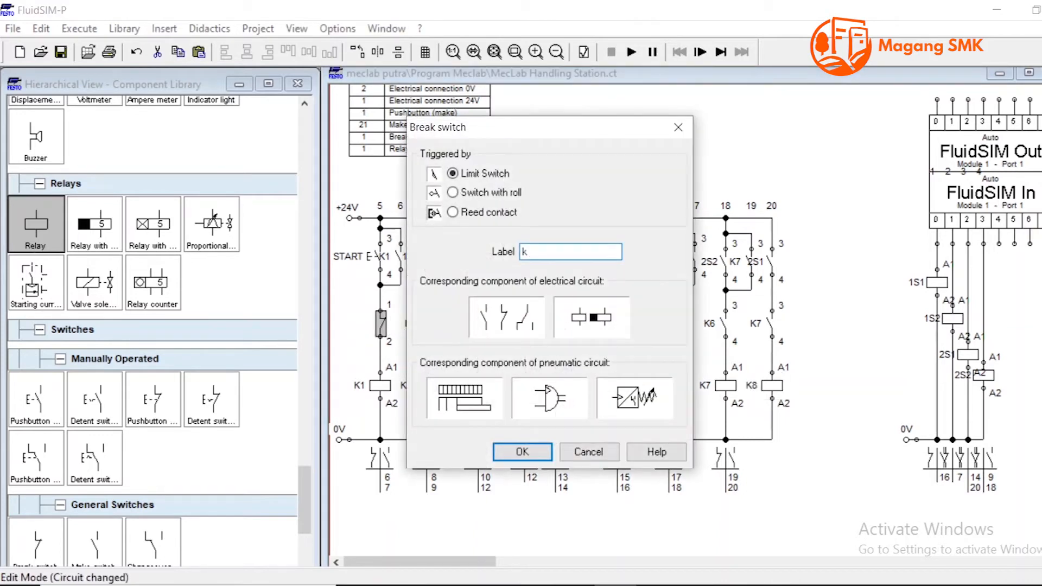
pyautogui.write('k8')
pyautogui.press('Return')
pyautogui.click(518, 304)
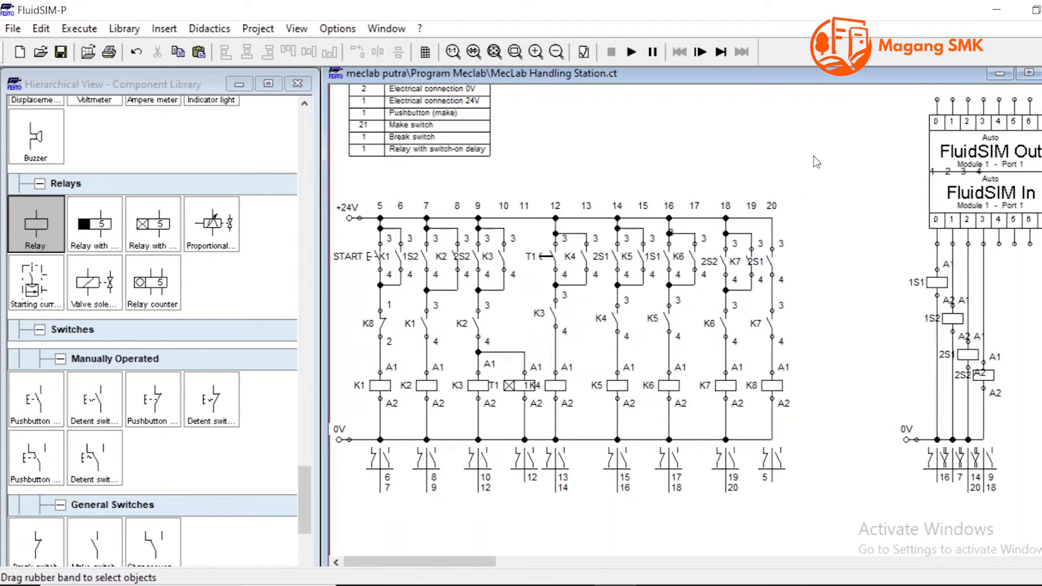
# Step: Review the whole circuit, from the parts list and relay branches to the FluidSIM Out and In ports
pyautogui.scroll(-3, 884, 229)
pyautogui.scroll(2, 884, 229)
pyautogui.scroll(2, 868, 230)
pyautogui.scroll(-3, 850, 231)
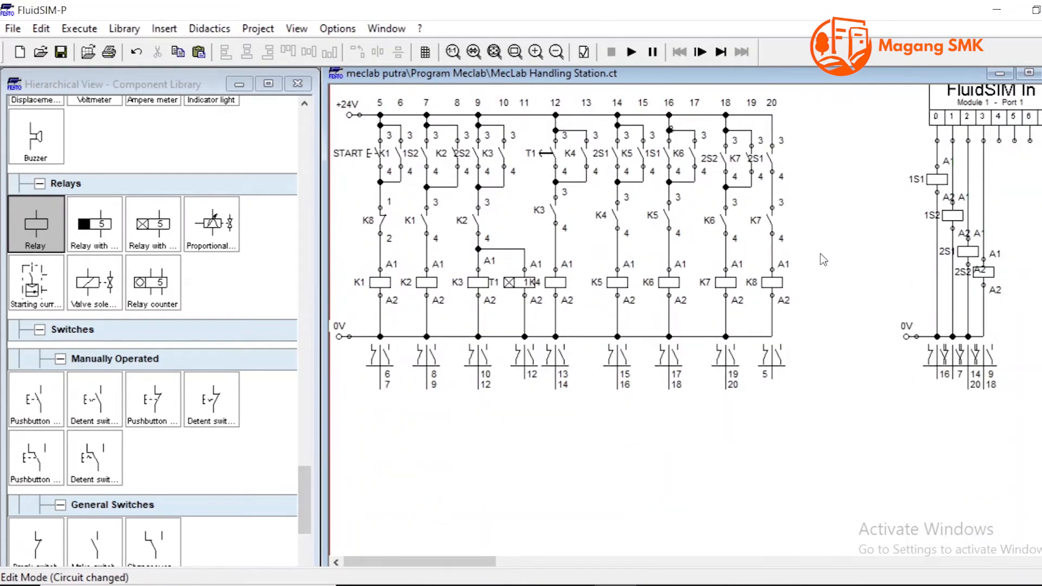
pyautogui.scroll(-1, 823, 260)
pyautogui.scroll(4, 586, 294)
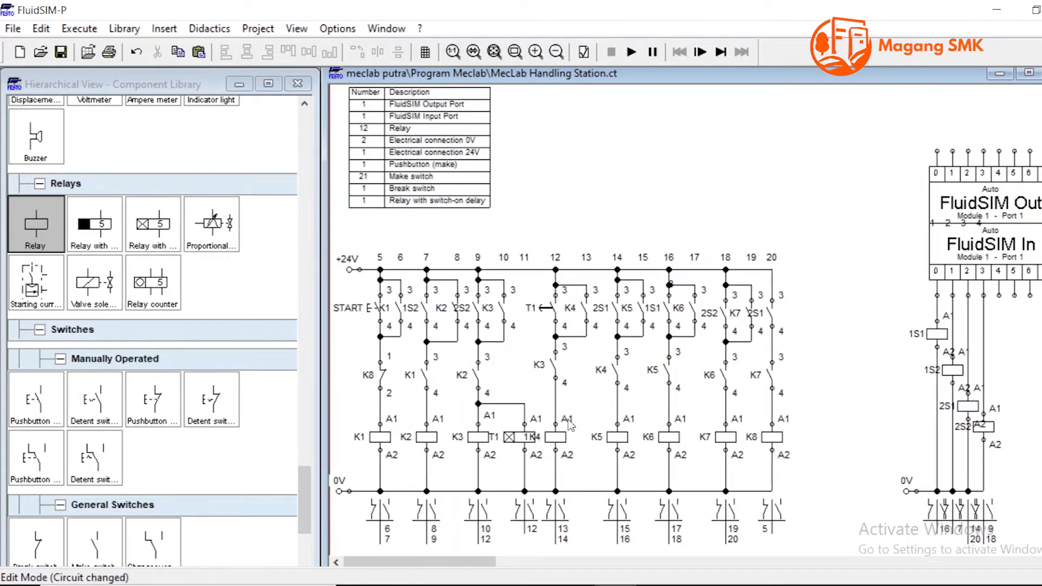
pyautogui.scroll(1, 879, 207)
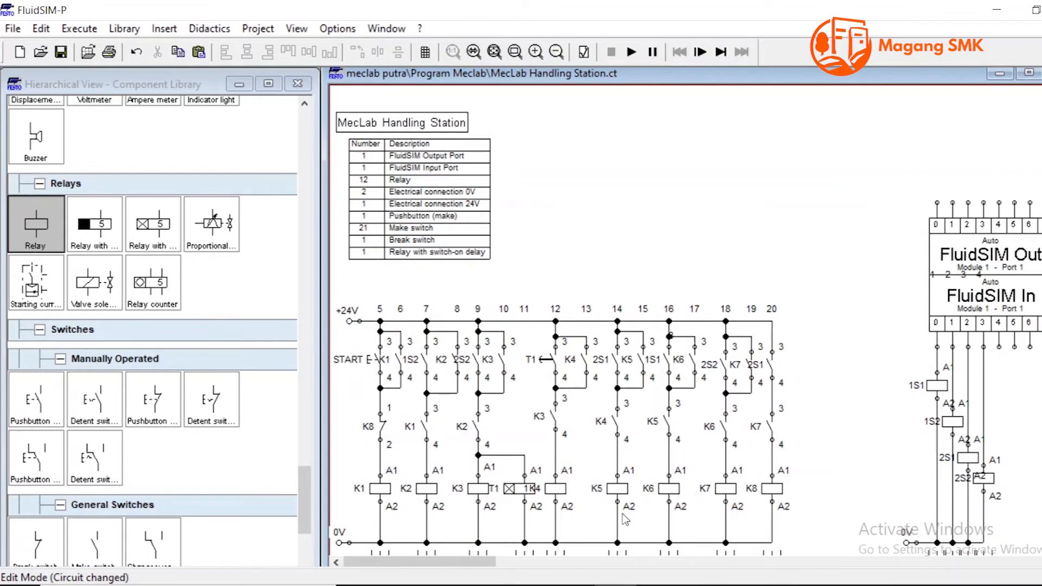
pyautogui.moveTo(482, 562); pyautogui.dragTo(569, 567)
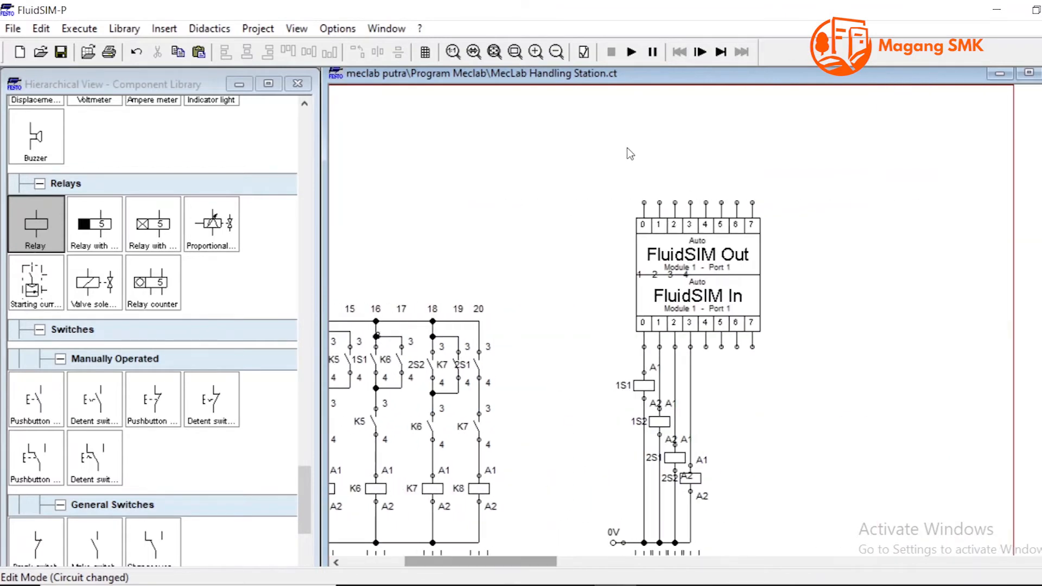
pyautogui.moveTo(608, 156); pyautogui.dragTo(836, 242)
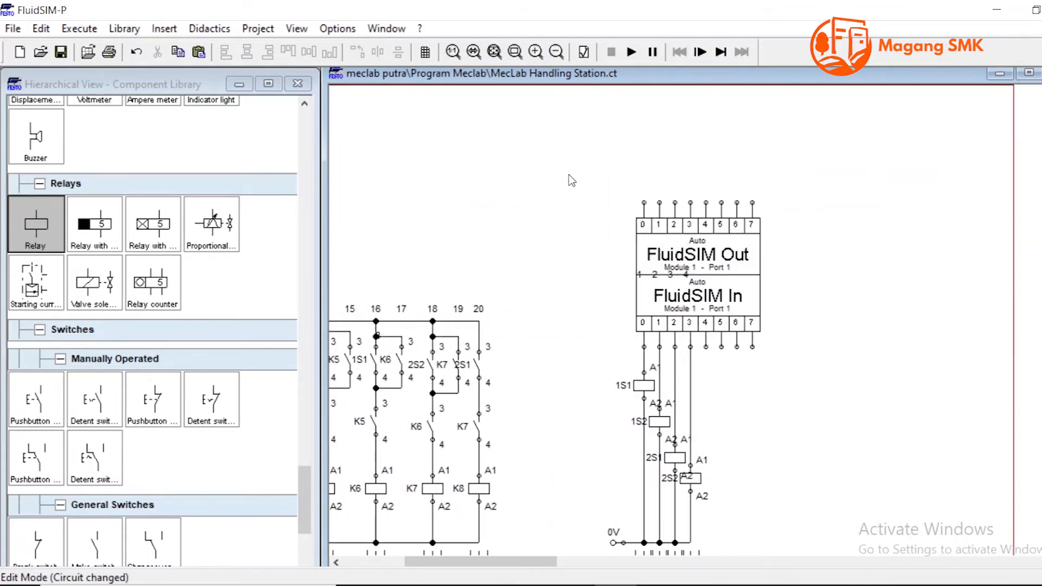
pyautogui.moveTo(523, 561); pyautogui.dragTo(462, 561)
pyautogui.scroll(-4, 364, 338)
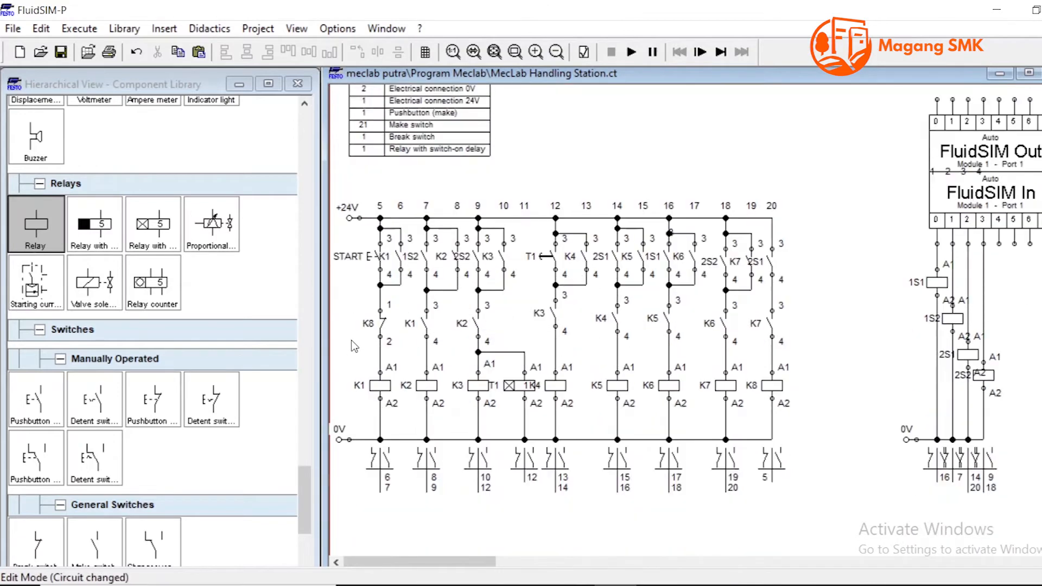
# Step: Place a relay in the empty area below the K1 branch, with a make switch and a break switch stacked above it
pyautogui.scroll(-1, 364, 337)
pyautogui.scroll(-1, 442, 525)
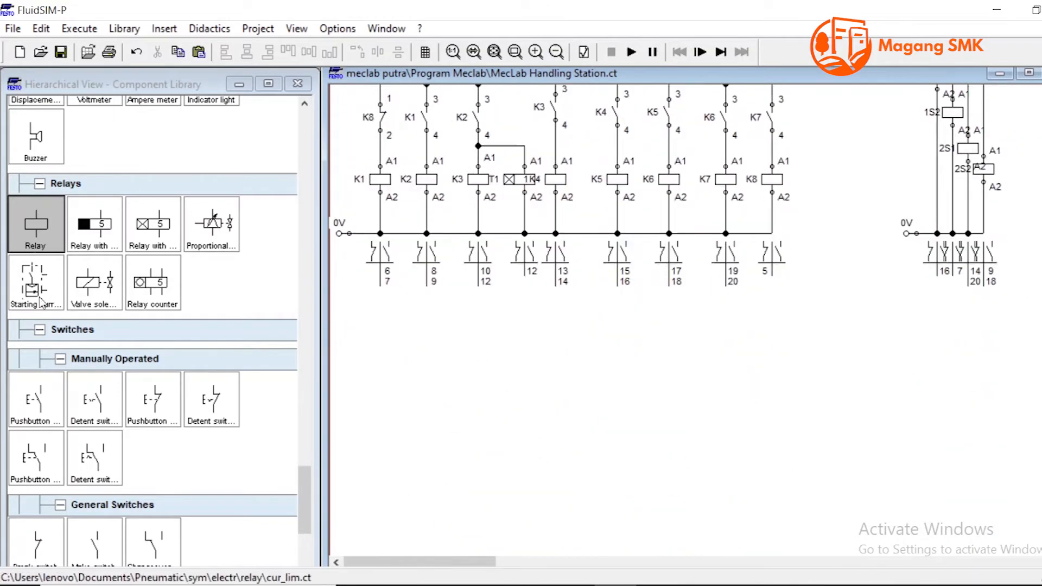
pyautogui.moveTo(36, 234); pyautogui.dragTo(391, 476)
pyautogui.scroll(-3, 103, 399)
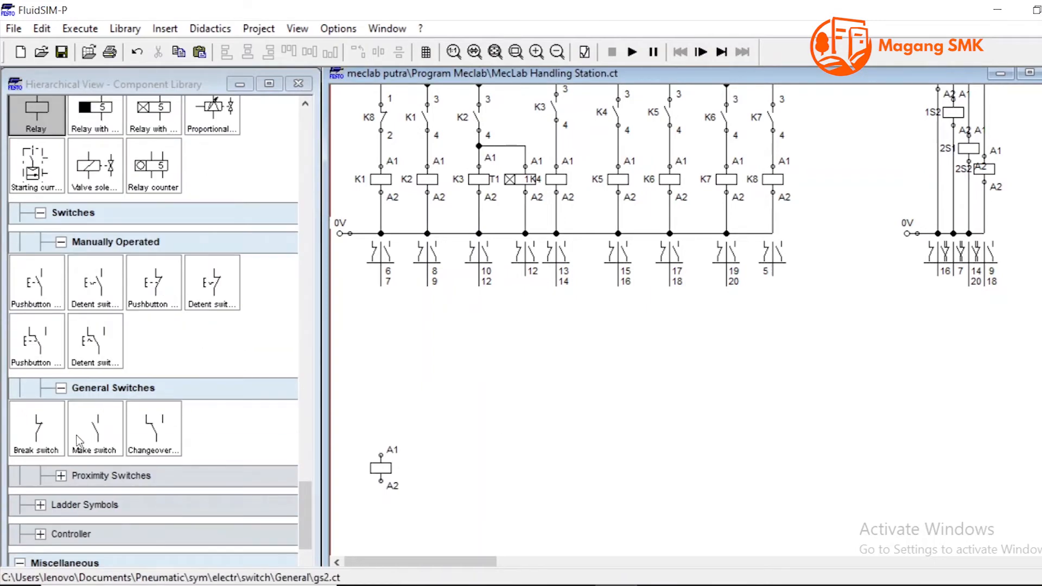
pyautogui.moveTo(111, 439); pyautogui.dragTo(373, 349)
pyautogui.click(442, 350)
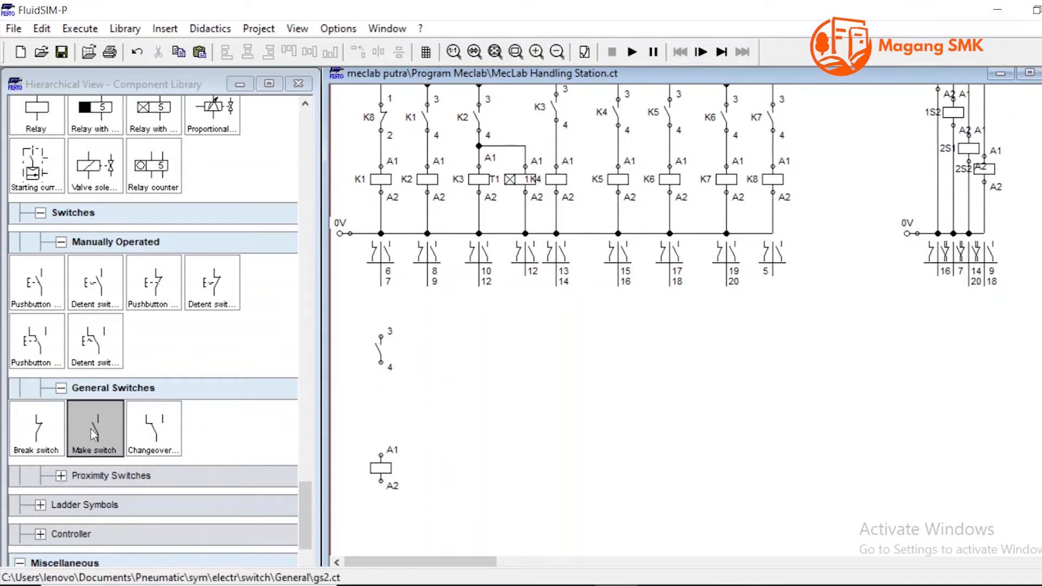
pyautogui.moveTo(38, 429); pyautogui.dragTo(386, 400)
pyautogui.click(395, 414)
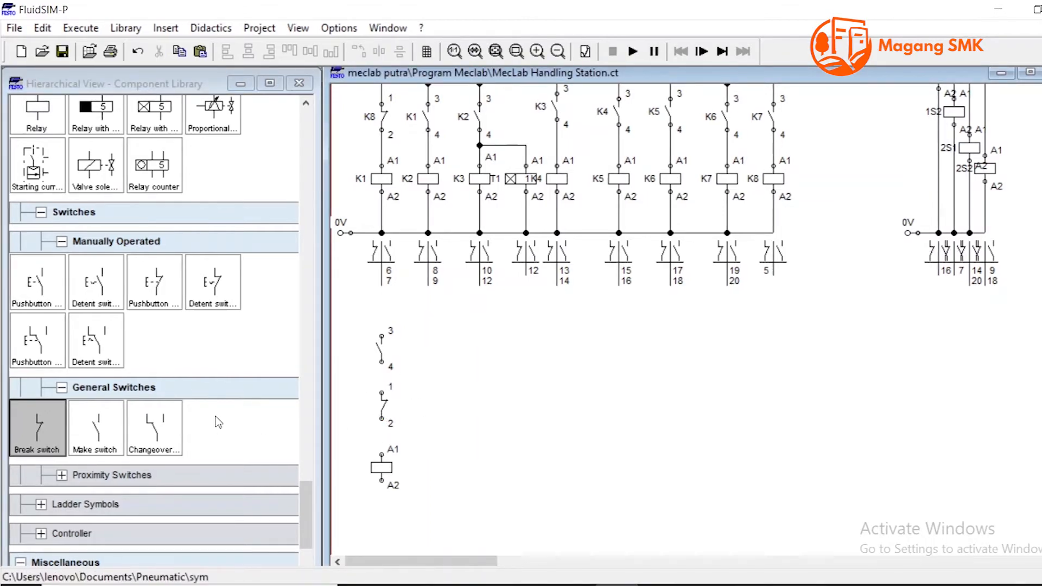
# Step: Add a +24V and a 0V electrical connection to the lower branch and wire them through both switches and the relay
pyautogui.scroll(5, 216, 421)
pyautogui.scroll(10, 211, 414)
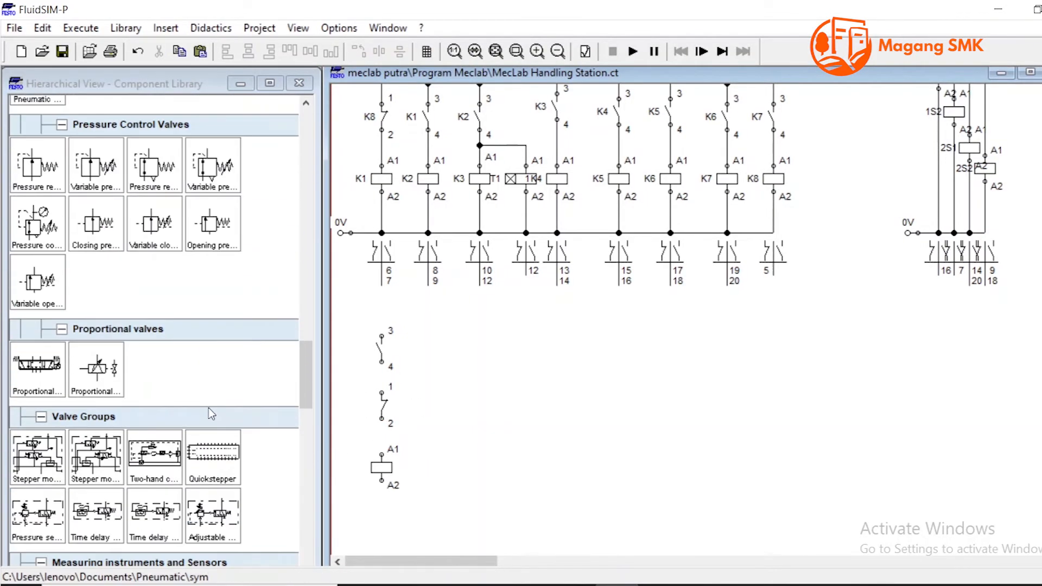
pyautogui.scroll(-7, 212, 414)
pyautogui.moveTo(49, 417); pyautogui.dragTo(349, 305)
pyautogui.moveTo(112, 420); pyautogui.dragTo(382, 481)
pyautogui.moveTo(355, 304); pyautogui.dragTo(382, 461)
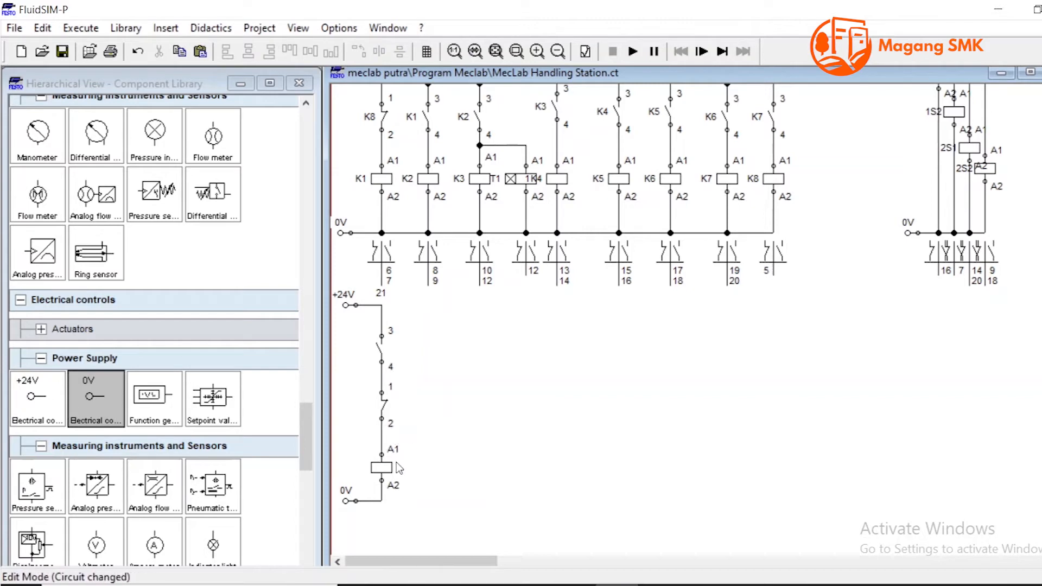
# Step: Label the lower branch's relay 1M1 and leave the break switch above it unlabelled
pyautogui.doubleClick(383, 470)
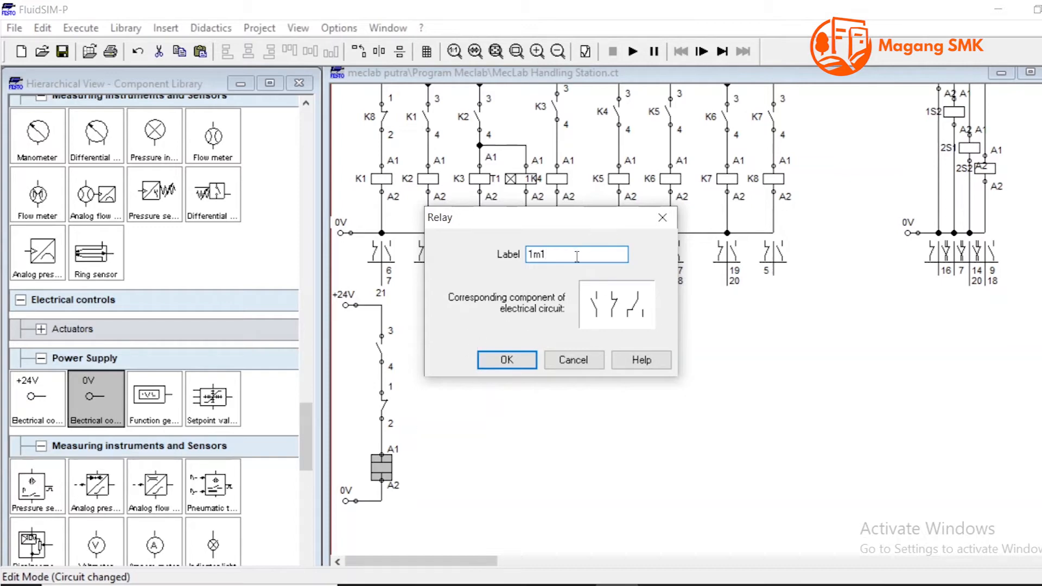
pyautogui.click(520, 362)
pyautogui.doubleClick(383, 410)
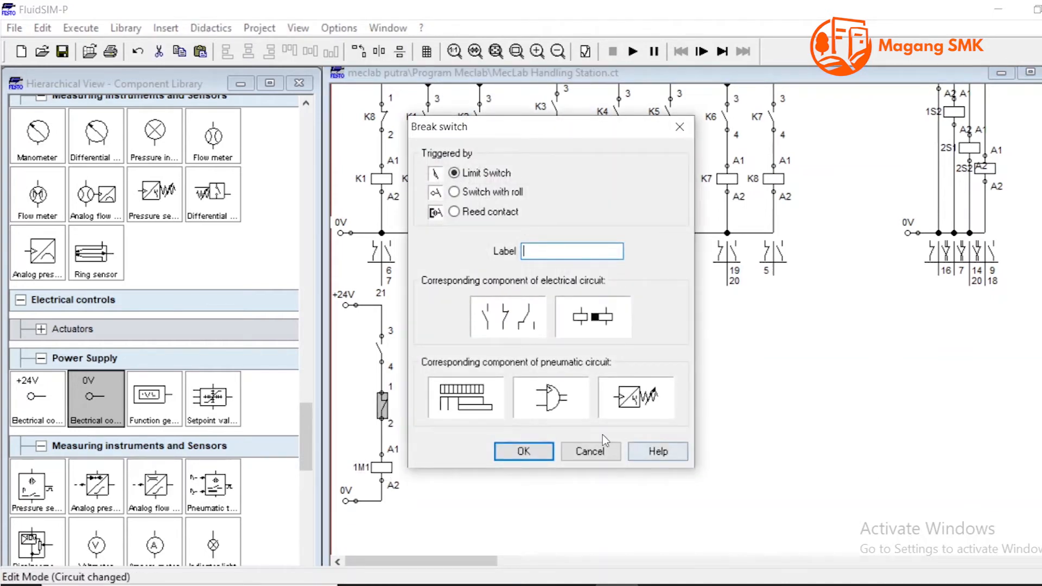
pyautogui.click(524, 450)
# Step: Review the relay branches K1 to K8 as reference for labelling the lower branch's make and break switches
pyautogui.scroll(3, 448, 369)
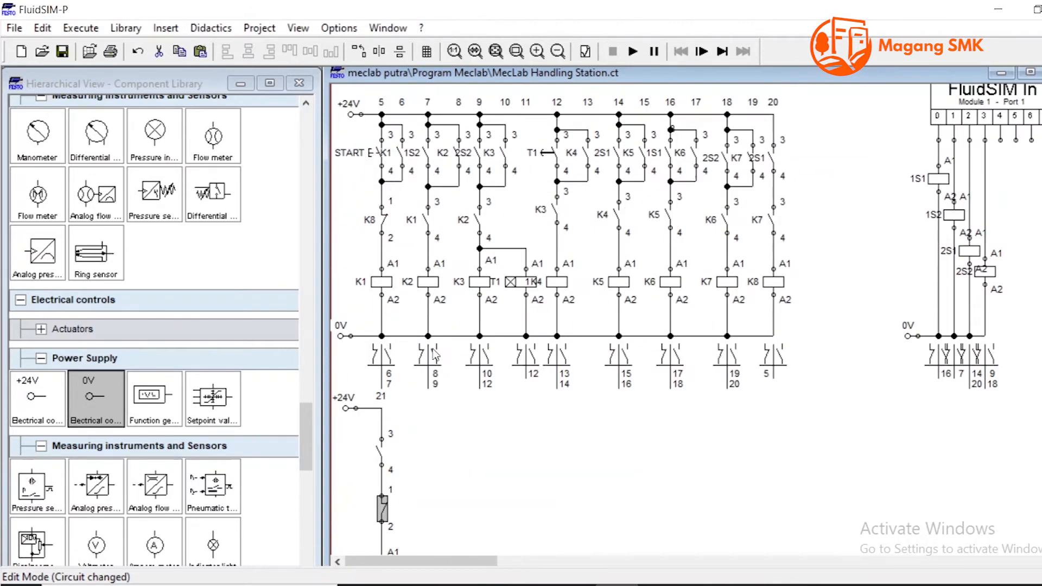
pyautogui.moveTo(411, 318)
pyautogui.mouseDown()
pyautogui.moveTo(353, 260)
pyautogui.moveTo(351, 280)
pyautogui.moveTo(350, 253)
pyautogui.moveTo(350, 296)
pyautogui.moveTo(350, 251)
pyautogui.moveTo(414, 324)
pyautogui.moveTo(411, 309)
pyautogui.mouseUp()
pyautogui.click(411, 308)
pyautogui.scroll(-3, 439, 403)
pyautogui.scroll(3, 439, 401)
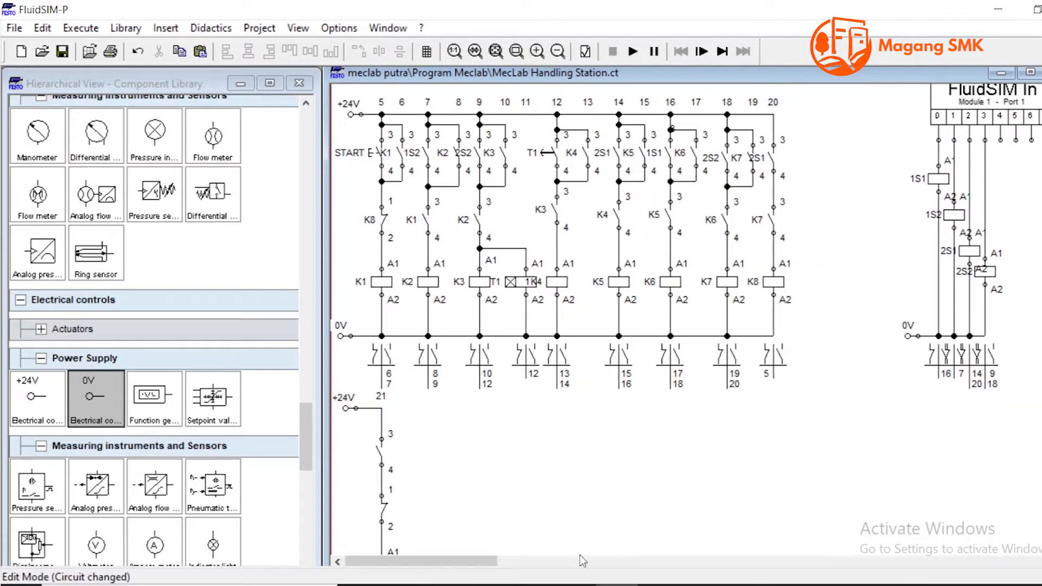
# Step: Open the siklus2 circuit from File Explorer in FluidSIM-P and arrange its window over the handling station circuit
pyautogui.click(361, 585)
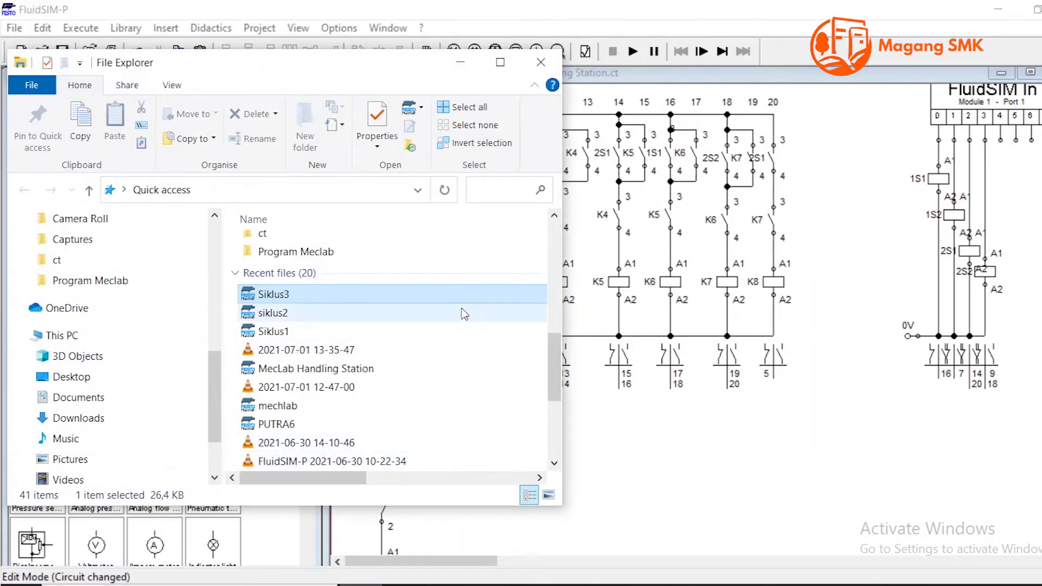
pyautogui.moveTo(378, 311); pyautogui.dragTo(639, 326)
pyautogui.click(460, 62)
pyautogui.moveTo(637, 216); pyautogui.dragTo(473, 257)
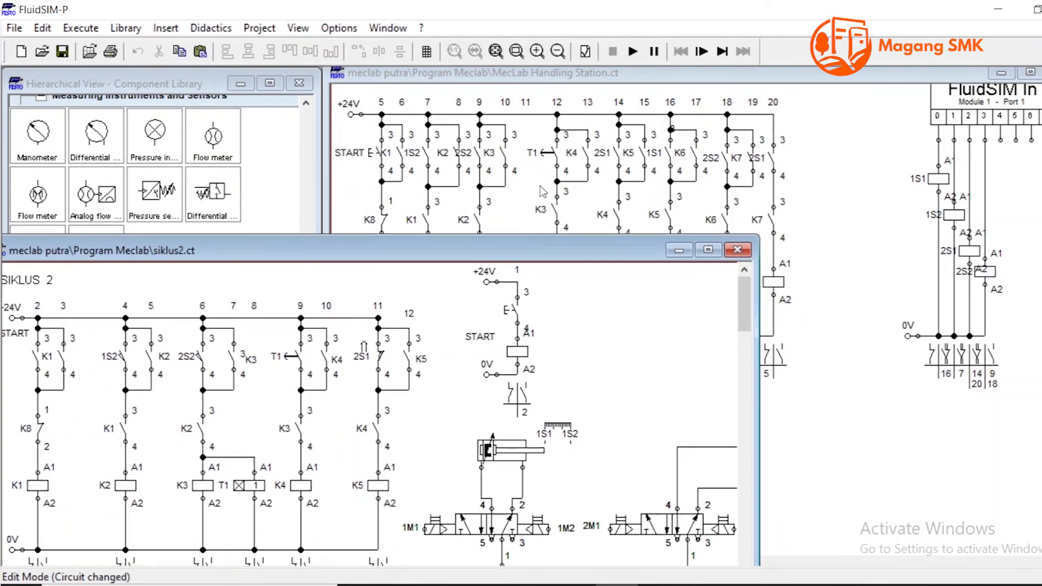
pyautogui.moveTo(612, 250); pyautogui.dragTo(798, 95)
# Step: Simulate the siklus2 circuit, actuate its START pushbutton, watch both cylinders, and stop the simulation
pyautogui.click(633, 51)
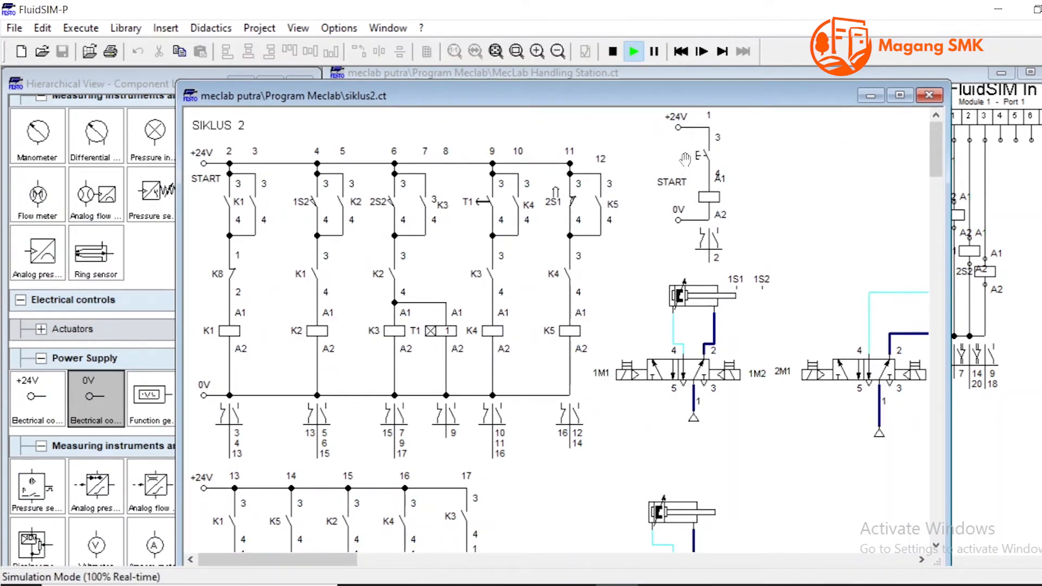
pyautogui.click(703, 154)
pyautogui.moveTo(342, 559); pyautogui.dragTo(389, 555)
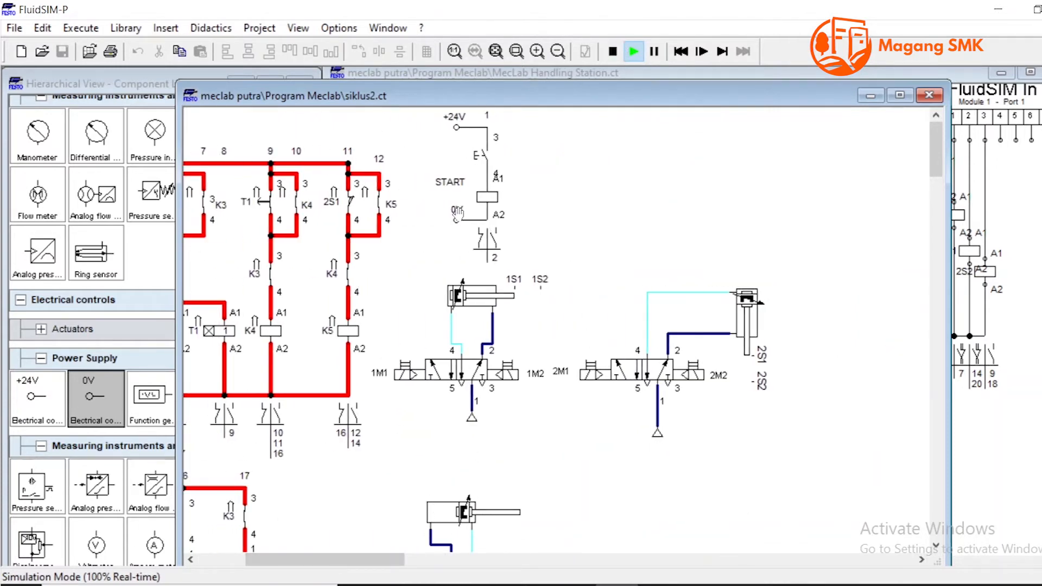
pyautogui.click(487, 155)
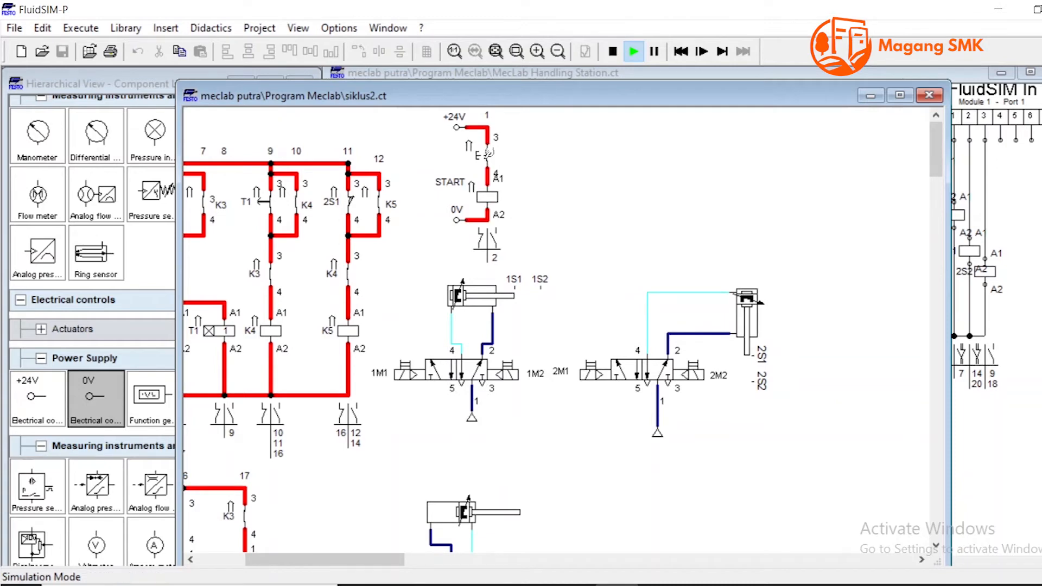
pyautogui.click(613, 52)
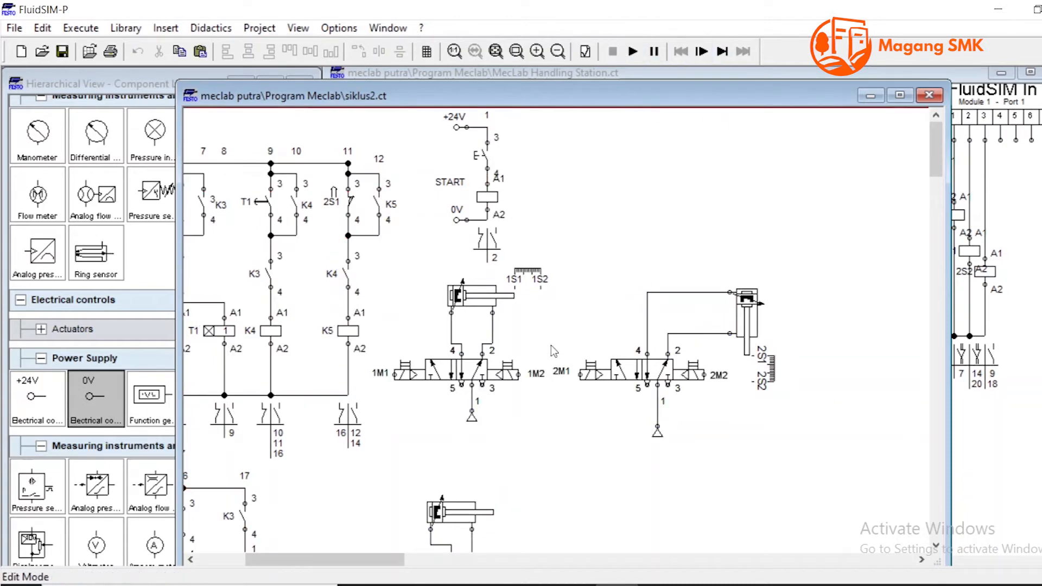
# Step: Rerun the siklus2 simulation with the START pushbutton to recheck the cylinder sequence, stop it, and close the circuit
pyautogui.click(633, 53)
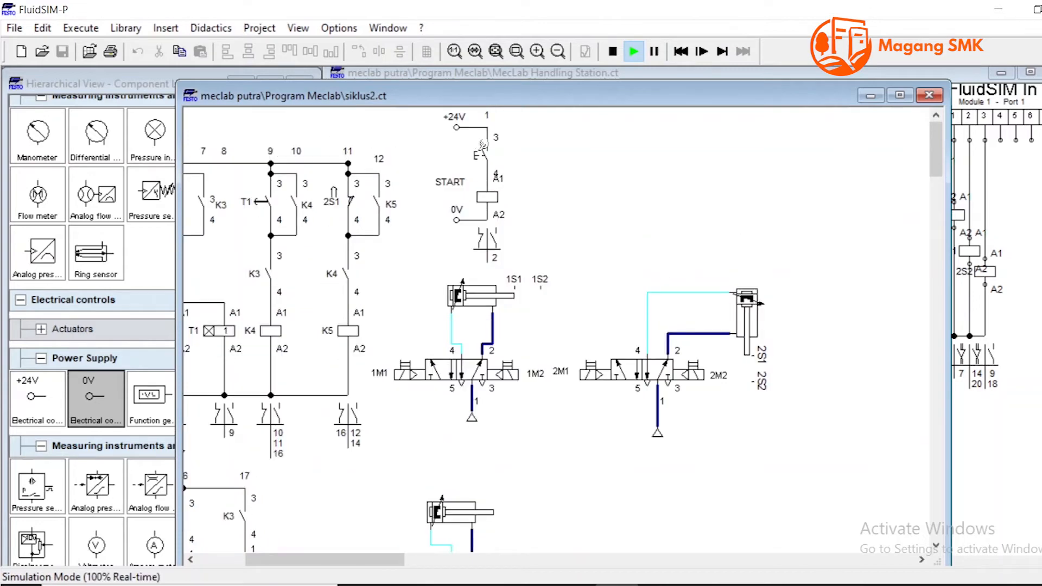
pyautogui.click(479, 140)
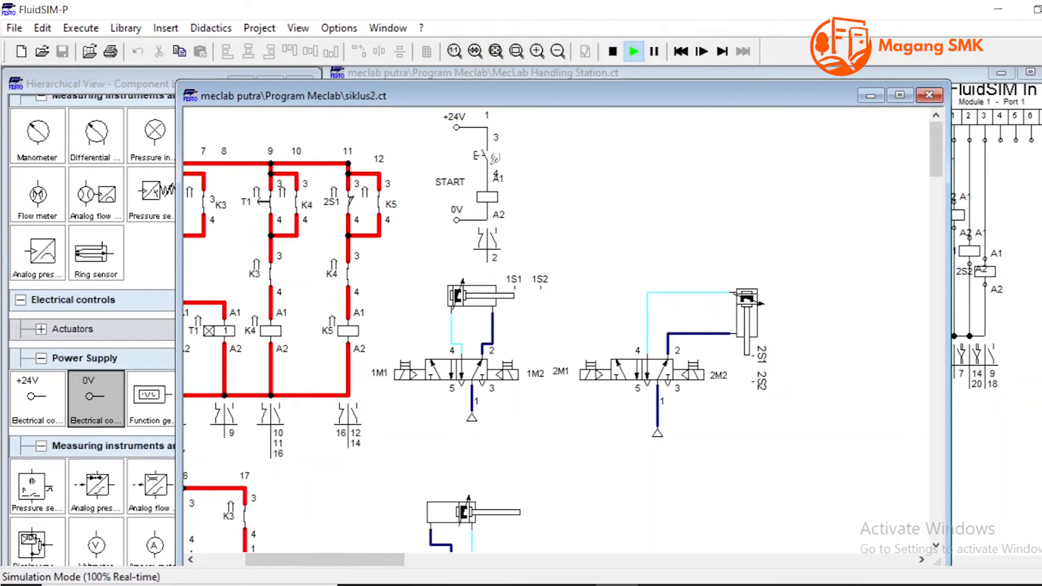
pyautogui.click(612, 51)
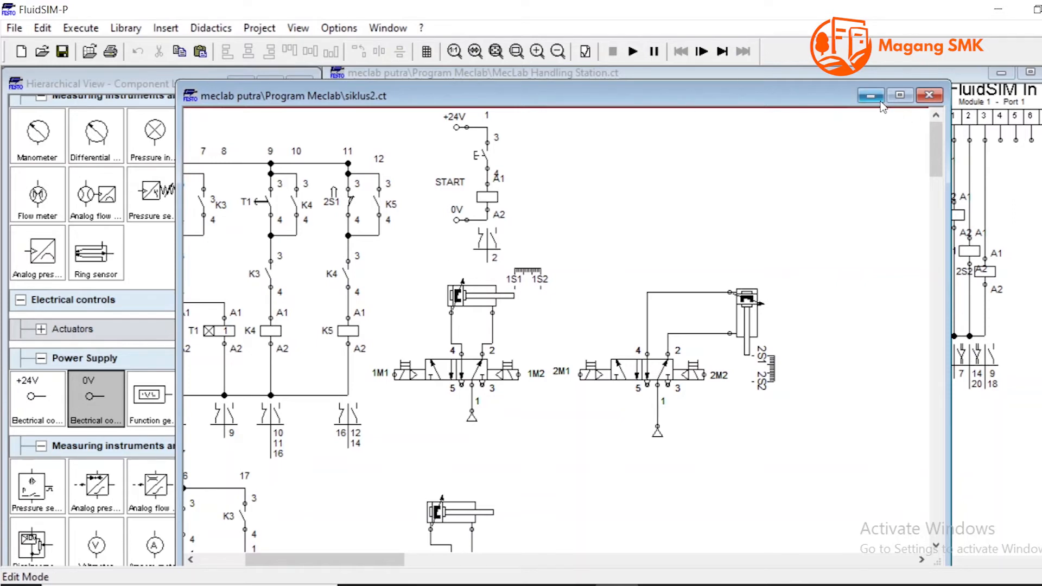
pyautogui.click(924, 97)
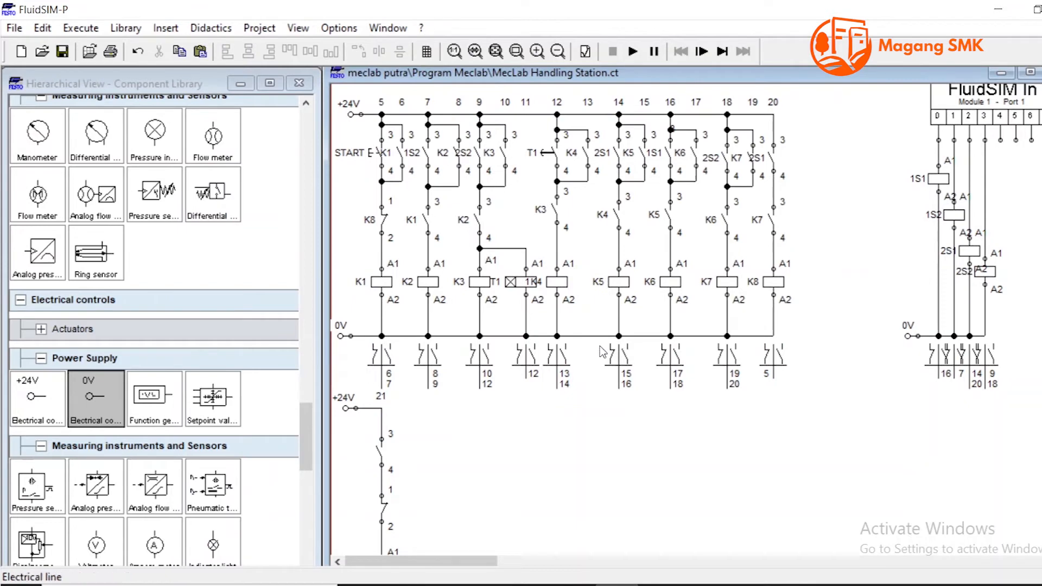
# Step: Label the 1M1 branch's make switch K1 and its break switch K2
pyautogui.scroll(1, 644, 293)
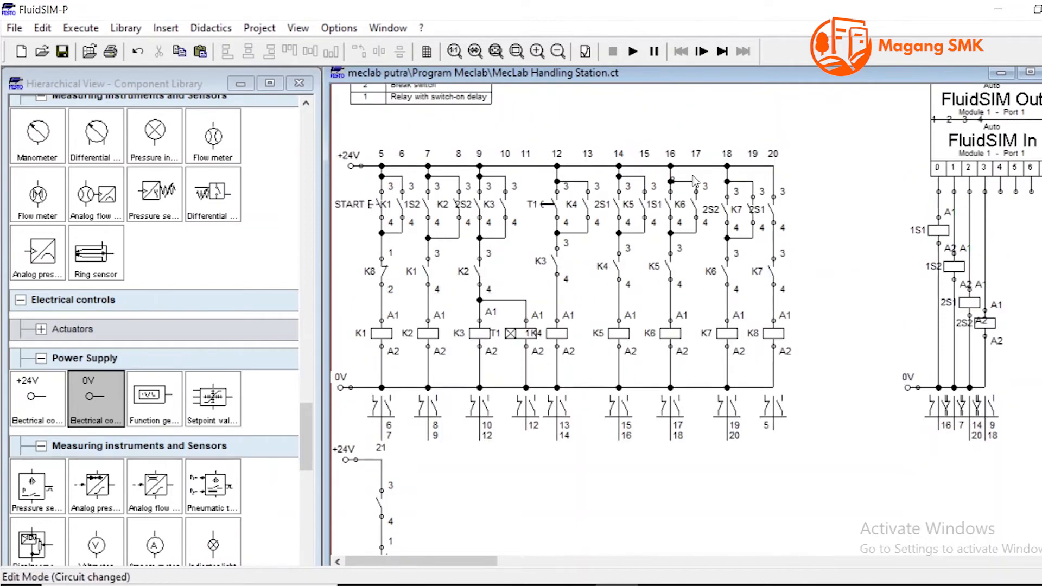
pyautogui.scroll(-5, 659, 195)
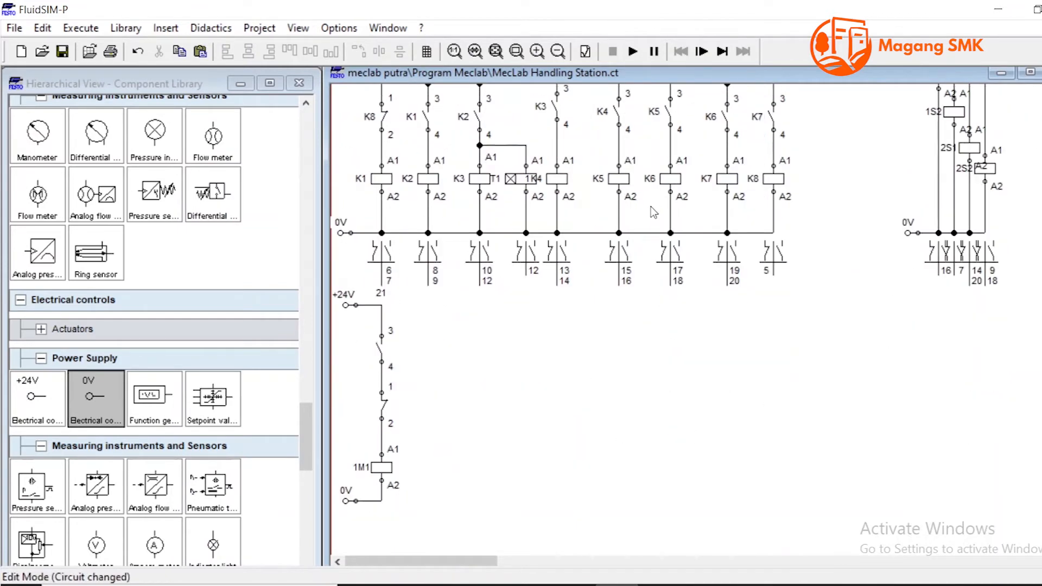
pyautogui.scroll(2, 605, 227)
pyautogui.scroll(-2, 623, 304)
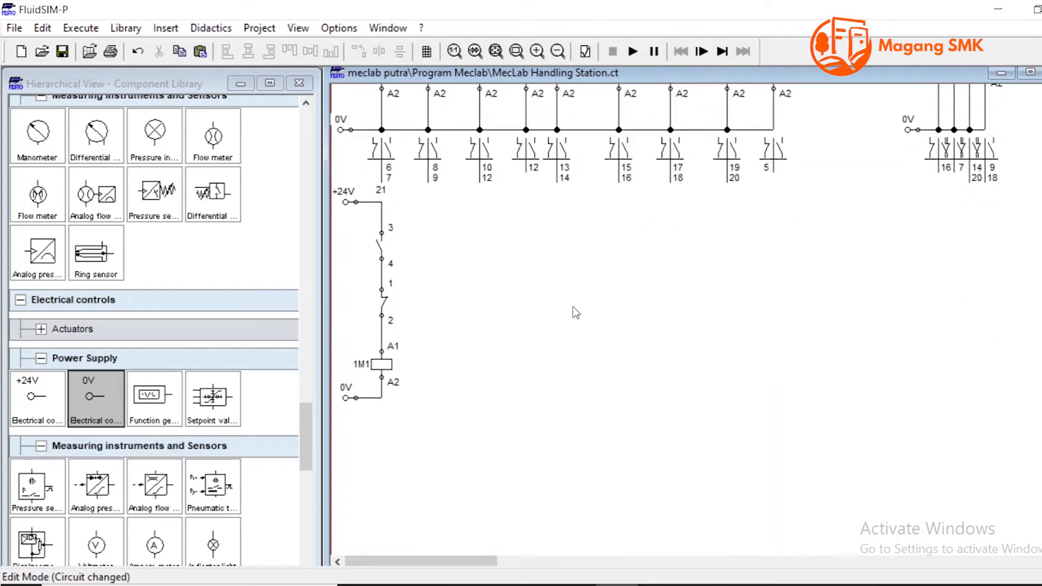
pyautogui.doubleClick(380, 251)
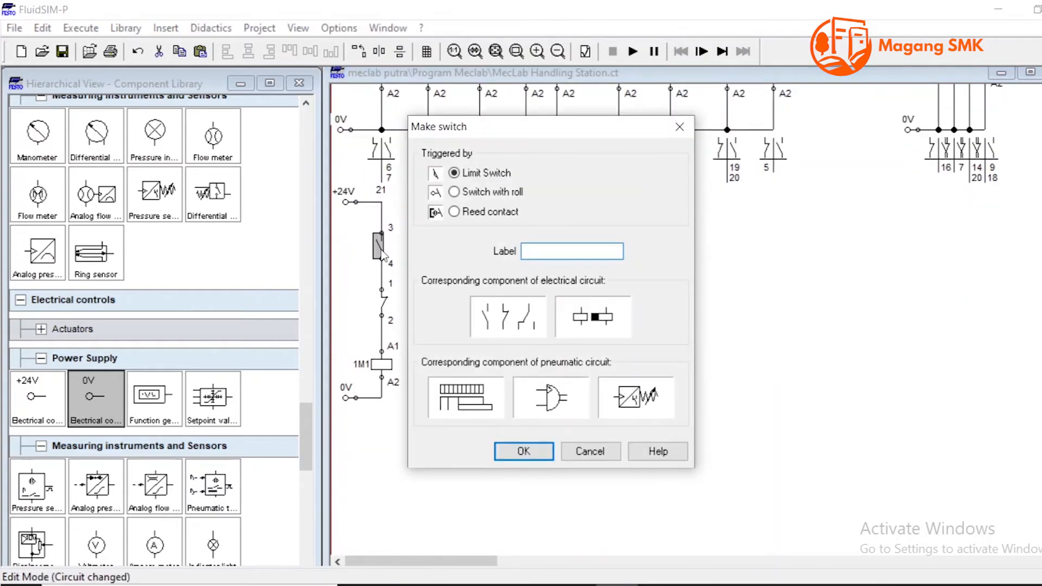
pyautogui.write('k1')
pyautogui.press('Return')
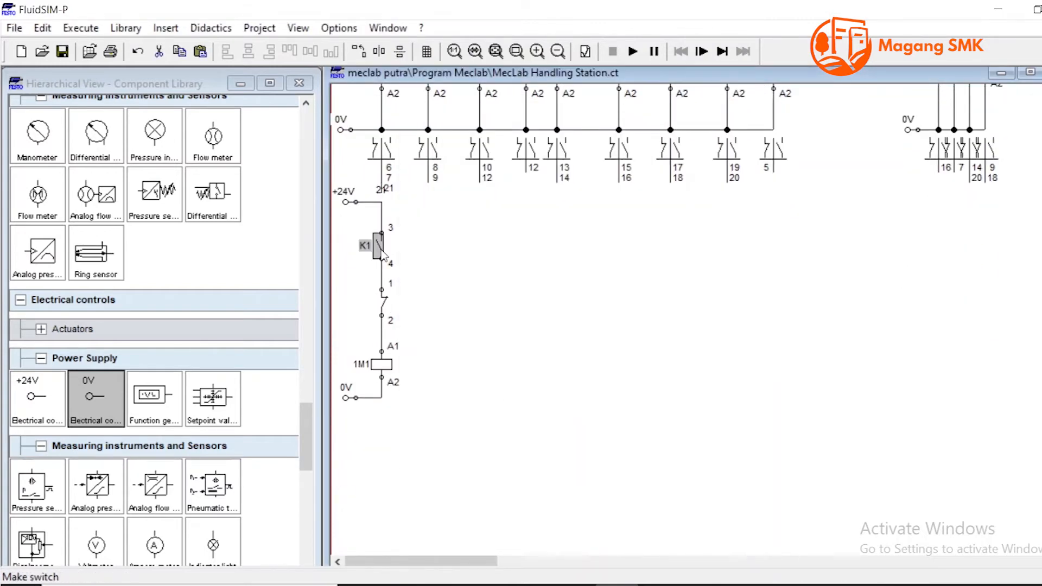
pyautogui.click(404, 285)
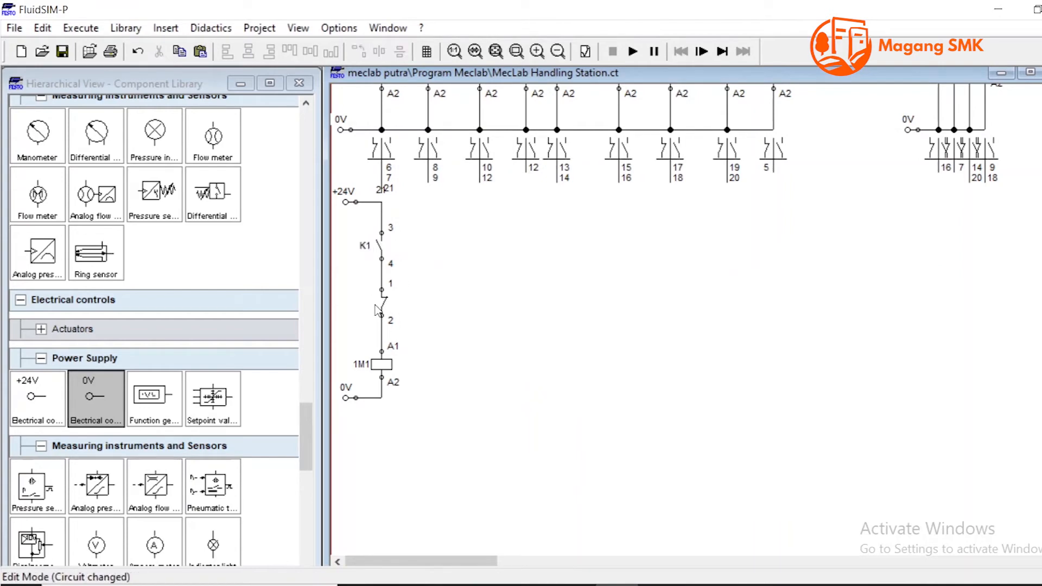
pyautogui.doubleClick(385, 303)
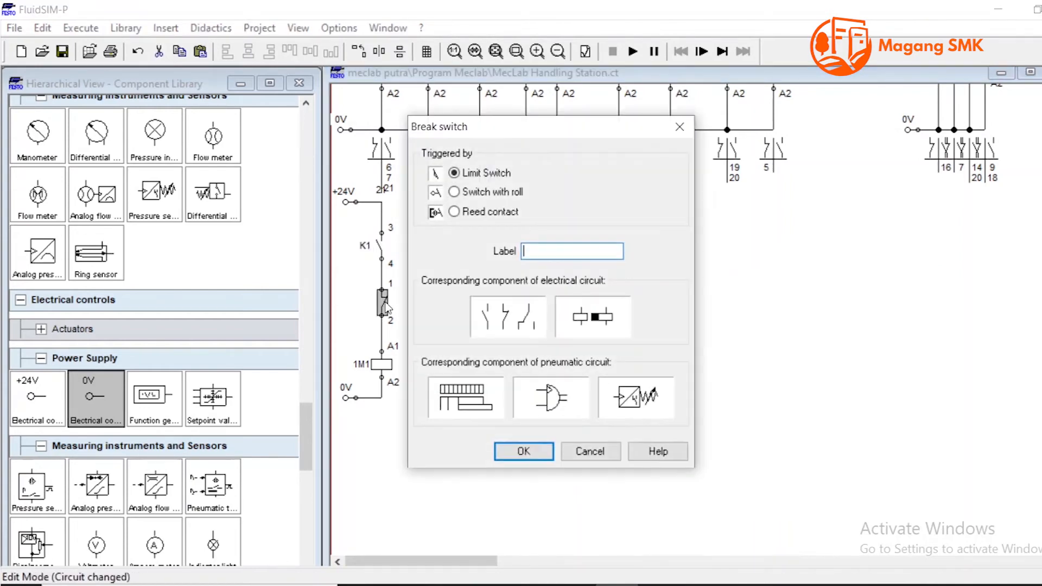
pyautogui.press('Return')
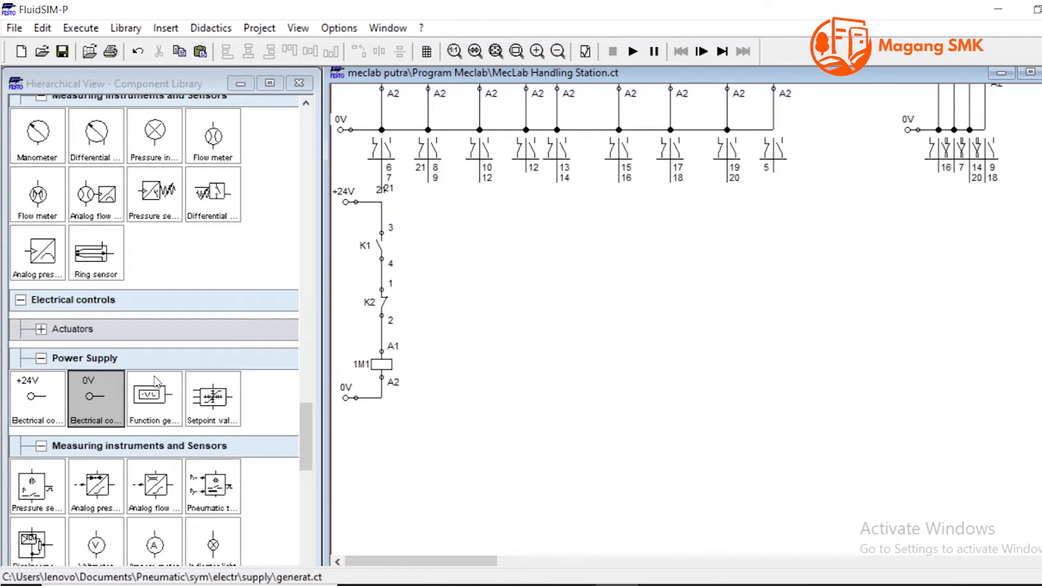
# Step: Place a second relay beside relay 1M1 and connect its A2 terminal to the lower 0V line
pyautogui.scroll(-1, 118, 410)
pyautogui.scroll(-4, 118, 410)
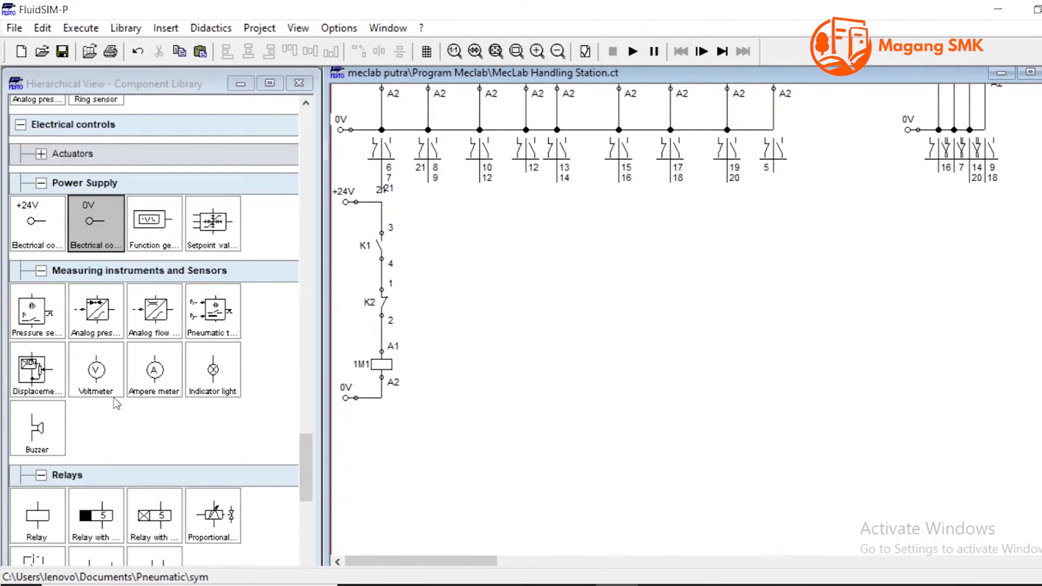
pyautogui.moveTo(41, 402); pyautogui.dragTo(382, 397)
pyautogui.click(435, 381)
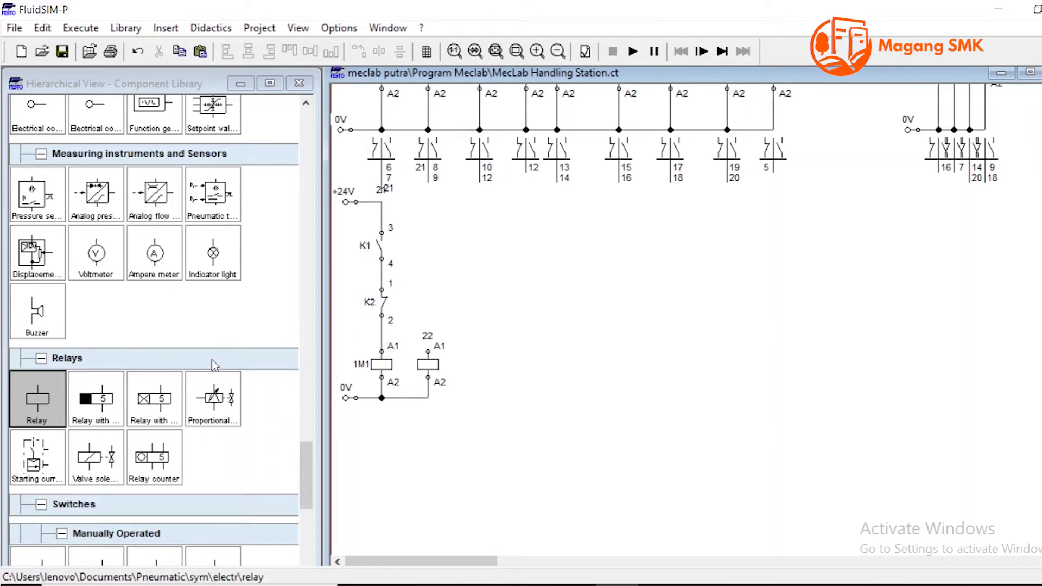
# Step: Stack a make switch and a break switch above the unlabelled second relay and wire the branch up to the +24V line
pyautogui.scroll(1, 149, 353)
pyautogui.scroll(-6, 179, 355)
pyautogui.scroll(5, 237, 357)
pyautogui.scroll(1, 237, 357)
pyautogui.scroll(-8, 237, 357)
pyautogui.click(110, 317)
pyautogui.moveTo(110, 318); pyautogui.dragTo(413, 246)
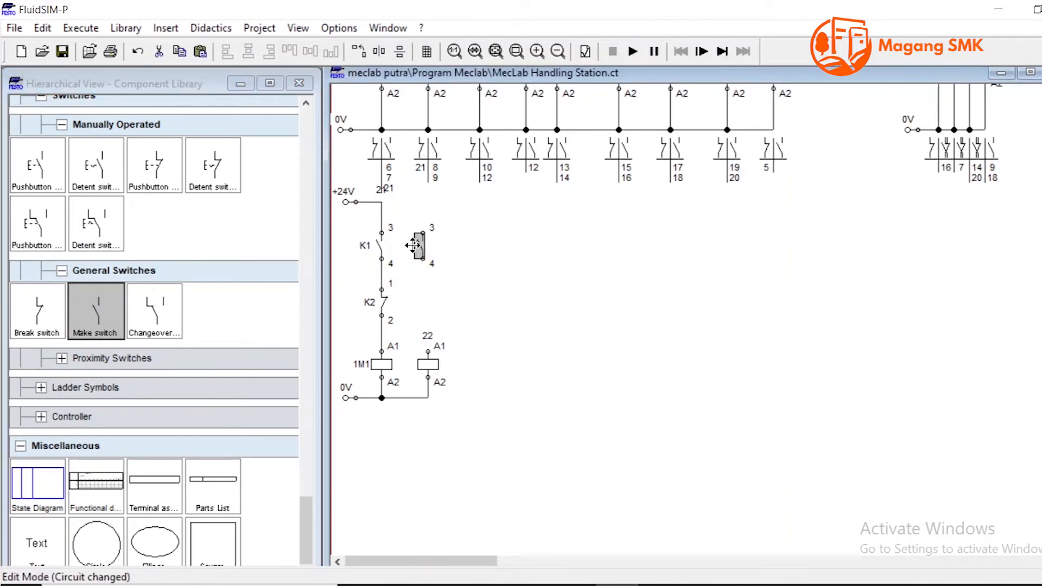
pyautogui.moveTo(37, 315); pyautogui.dragTo(427, 352)
pyautogui.click(427, 303)
pyautogui.moveTo(427, 307); pyautogui.dragTo(430, 302)
pyautogui.moveTo(423, 259); pyautogui.dragTo(428, 290)
pyautogui.click(423, 250)
pyautogui.moveTo(423, 247); pyautogui.dragTo(408, 202)
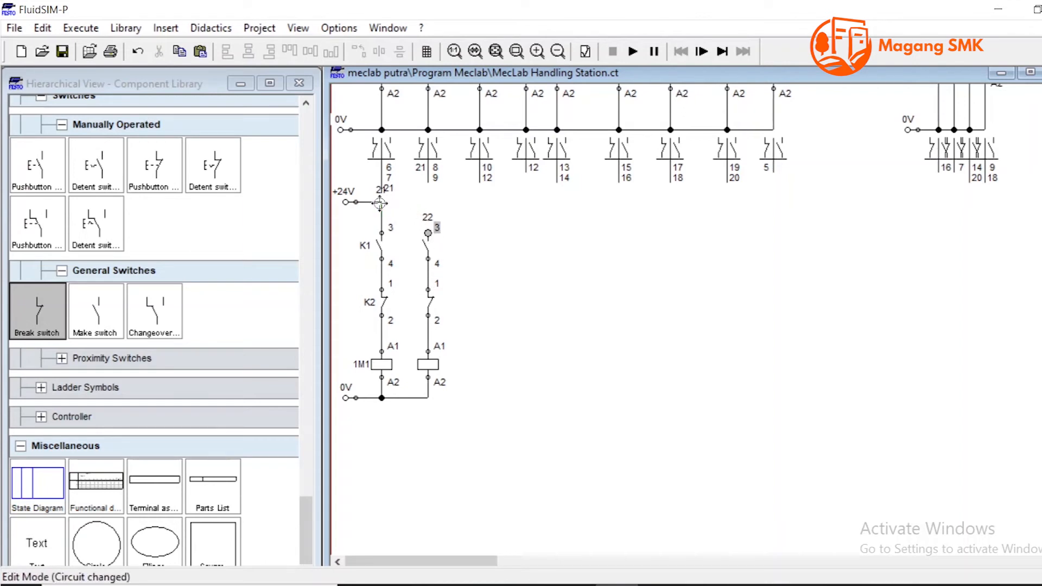
pyautogui.moveTo(380, 202); pyautogui.dragTo(382, 202)
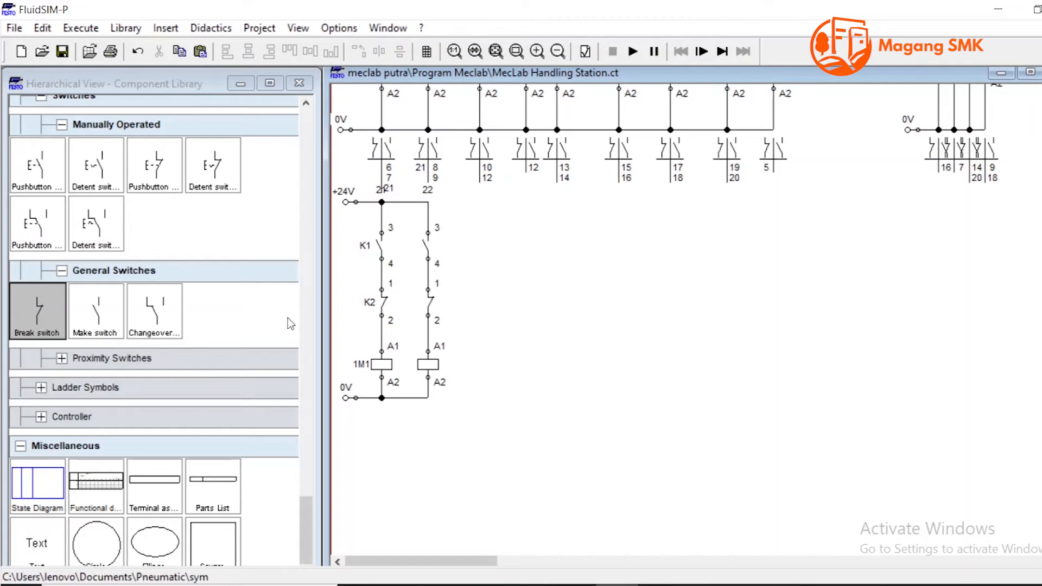
# Step: Label the relay beside 1M1 as 1M2
pyautogui.doubleClick(427, 359)
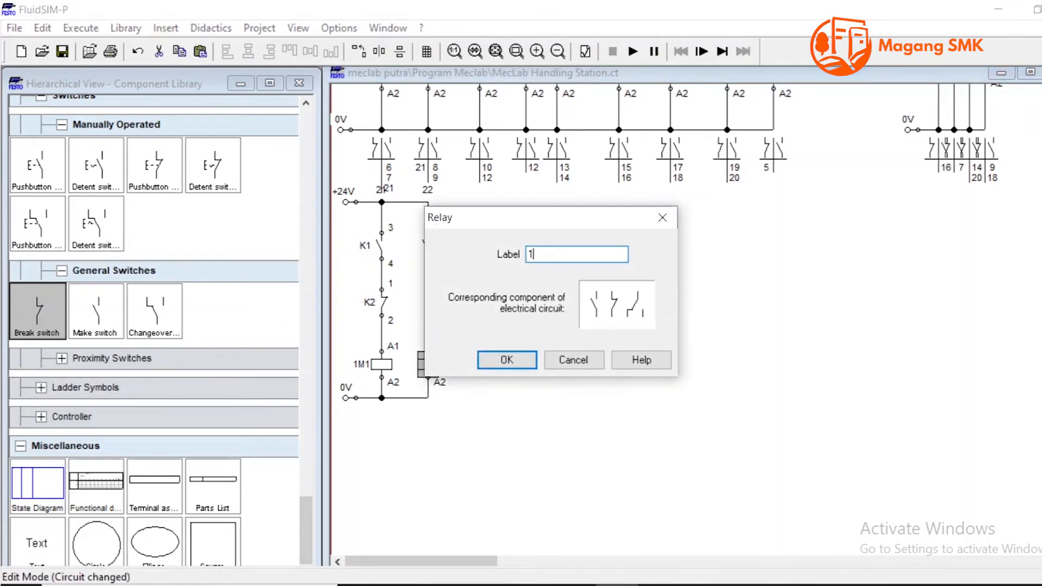
pyautogui.click(506, 359)
pyautogui.scroll(-2, 289, 335)
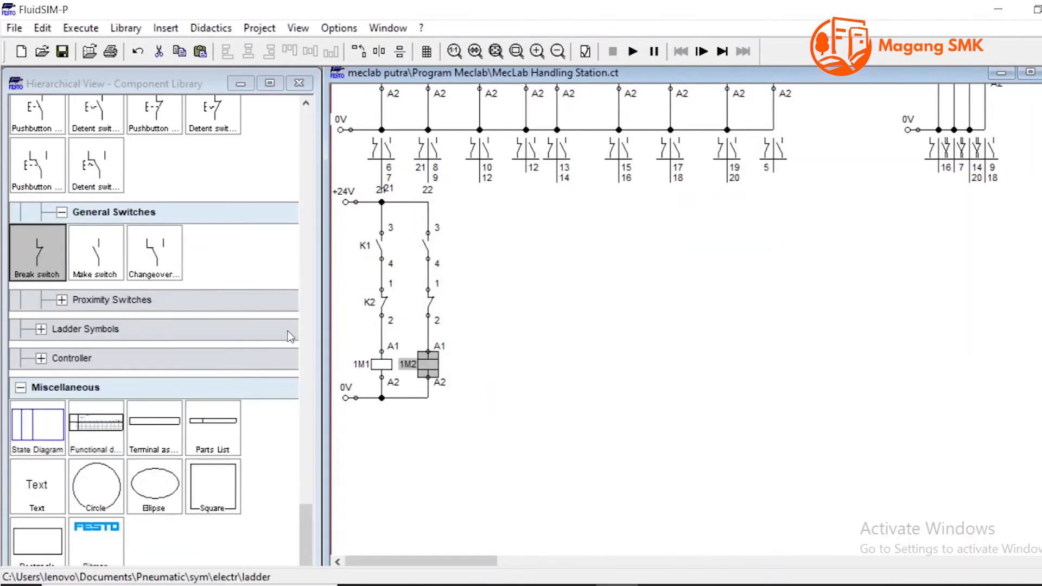
pyautogui.scroll(-4, 289, 335)
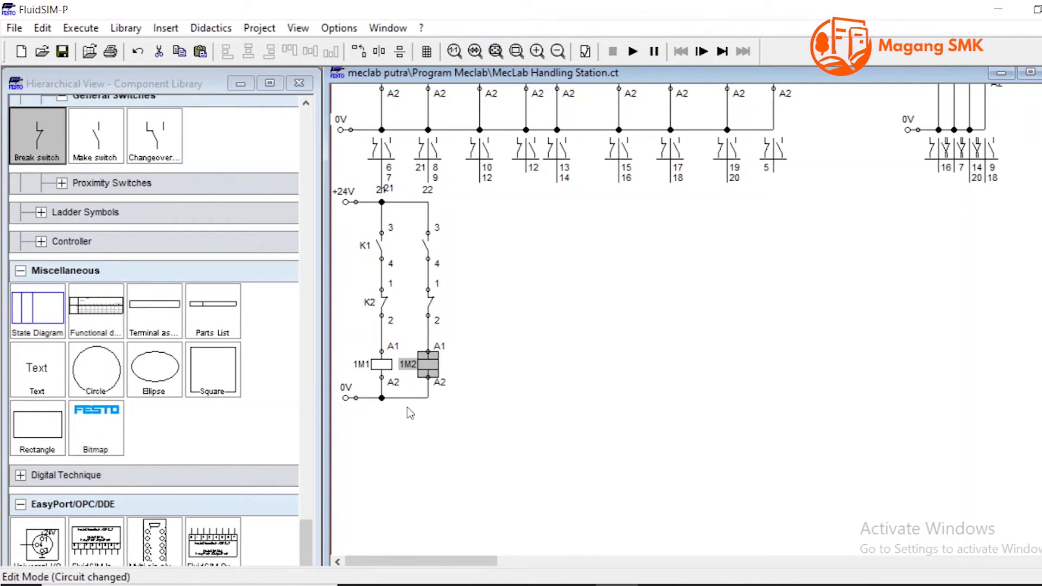
pyautogui.scroll(4, 90, 343)
pyautogui.click(585, 341)
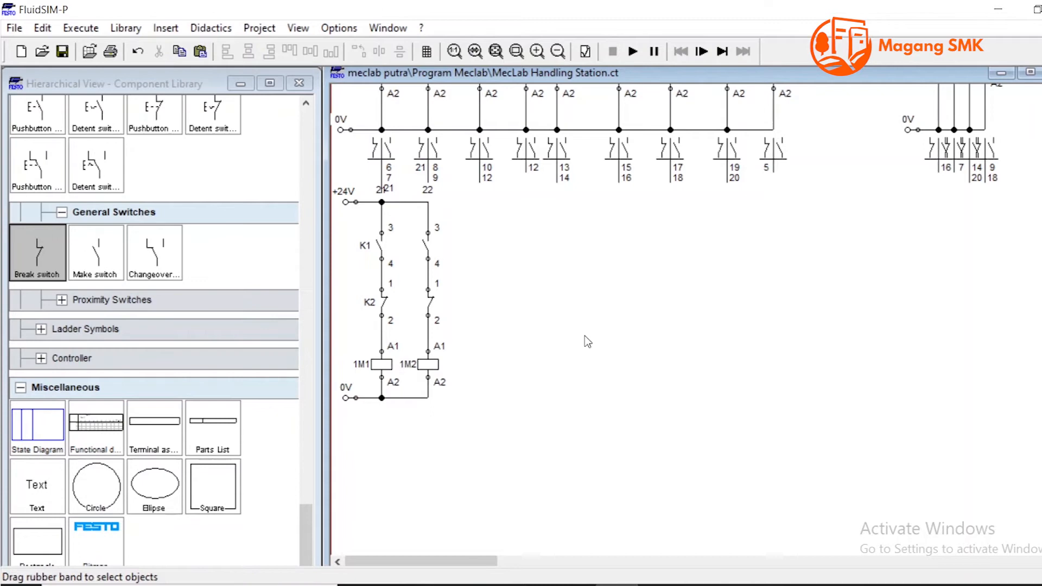
# Step: Place a third relay beside 1M2 and label it 2M1
pyautogui.scroll(4, 81, 331)
pyautogui.scroll(6, 161, 338)
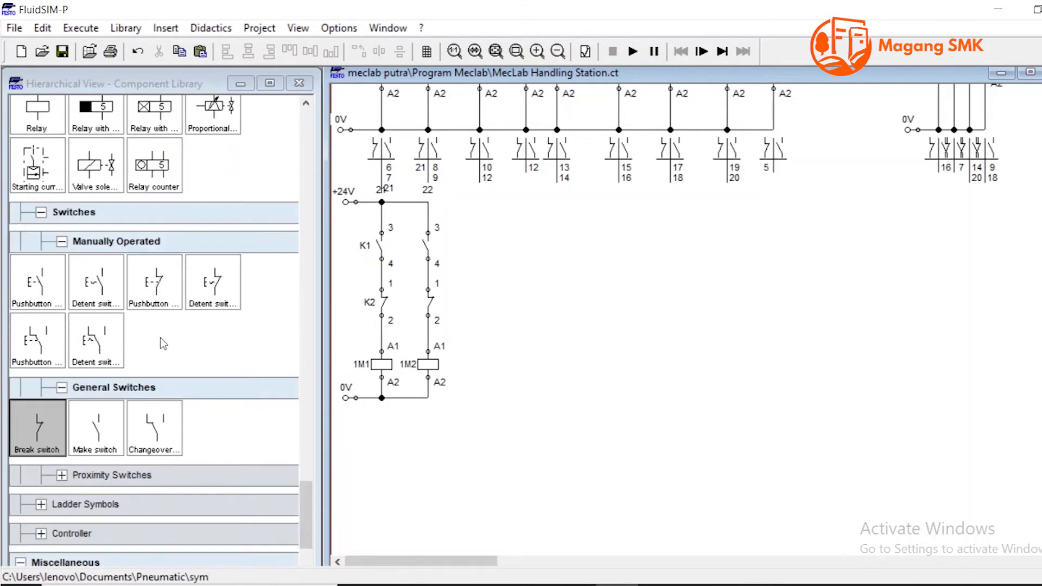
pyautogui.moveTo(48, 240); pyautogui.dragTo(466, 357)
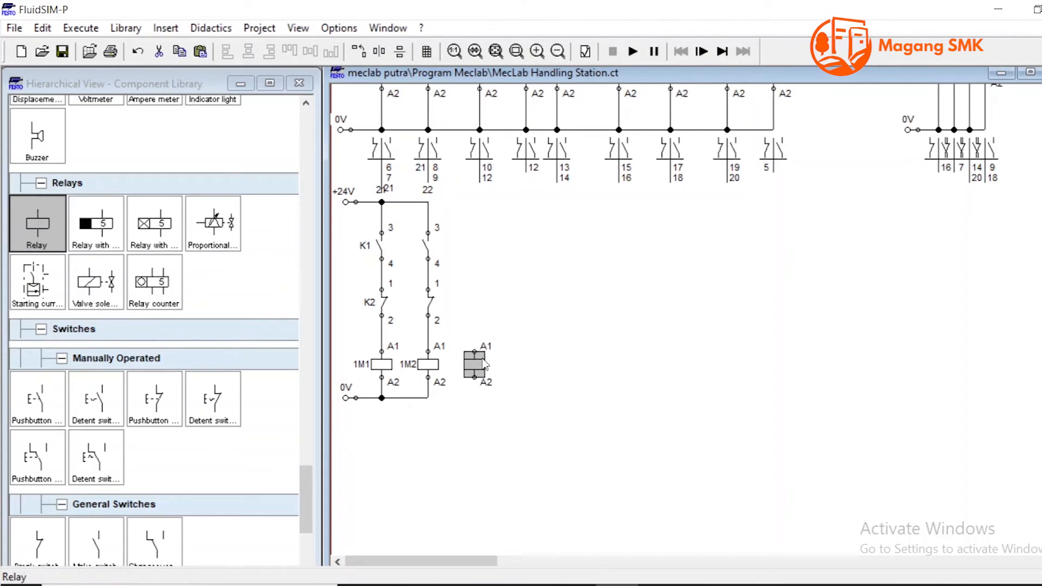
pyautogui.doubleClick(468, 360)
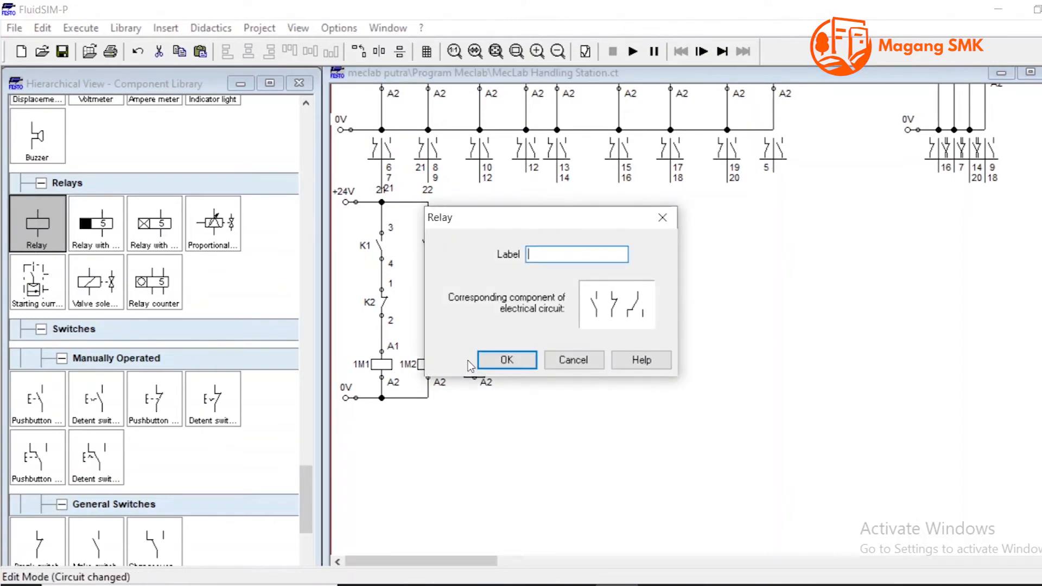
pyautogui.write('2m1')
pyautogui.press('Return')
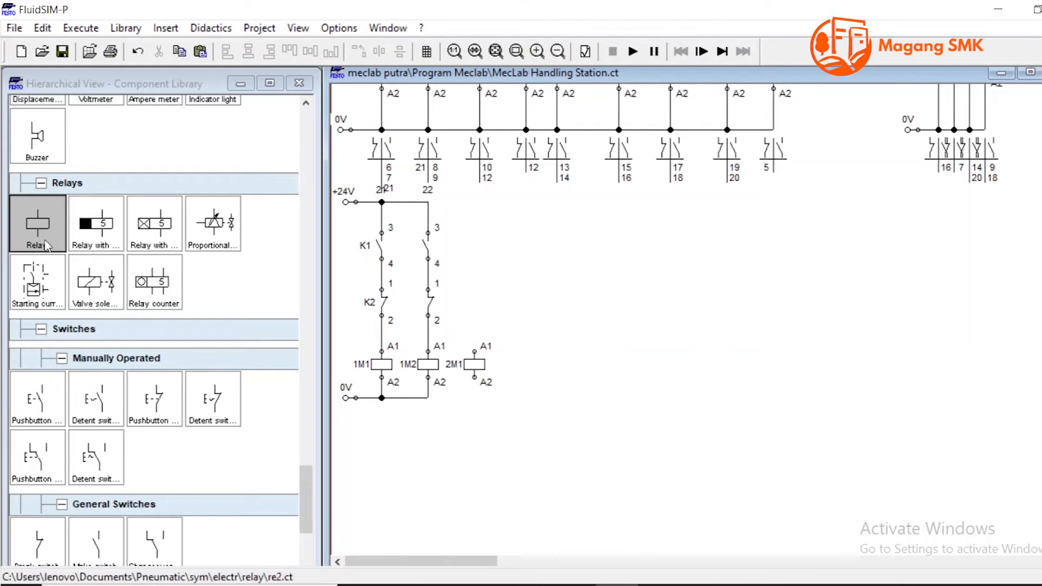
# Step: Add a make switch and a break switch above relay 2M1 and wire the branch between the +24V and 0V lines
pyautogui.scroll(-3, 47, 245)
pyautogui.scroll(-10, 67, 260)
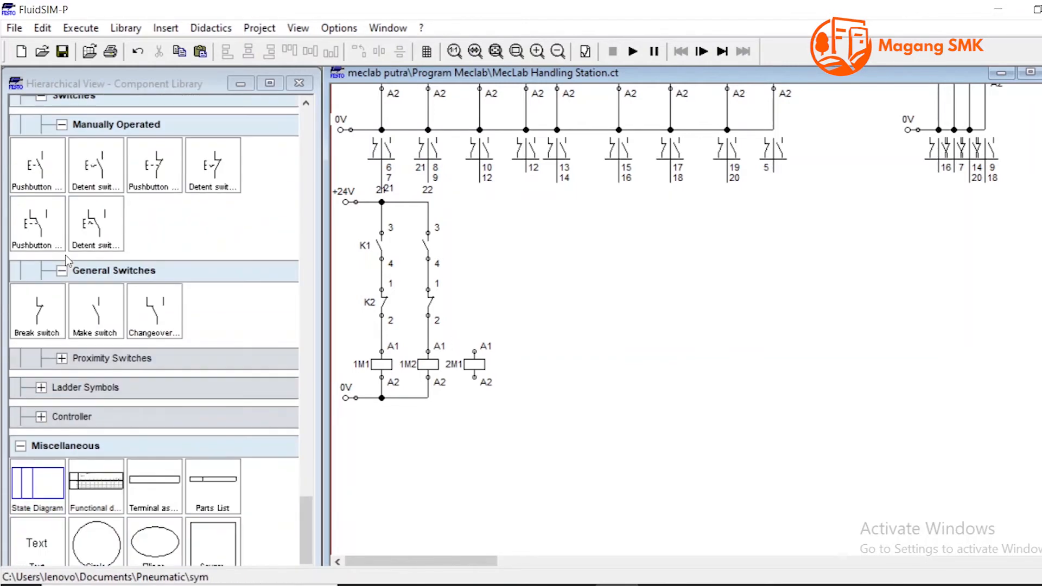
pyautogui.scroll(3, 25, 267)
pyautogui.moveTo(24, 267); pyautogui.dragTo(477, 350)
pyautogui.moveTo(95, 253)
pyautogui.mouseDown()
pyautogui.moveTo(460, 235)
pyautogui.moveTo(474, 300)
pyautogui.mouseUp()
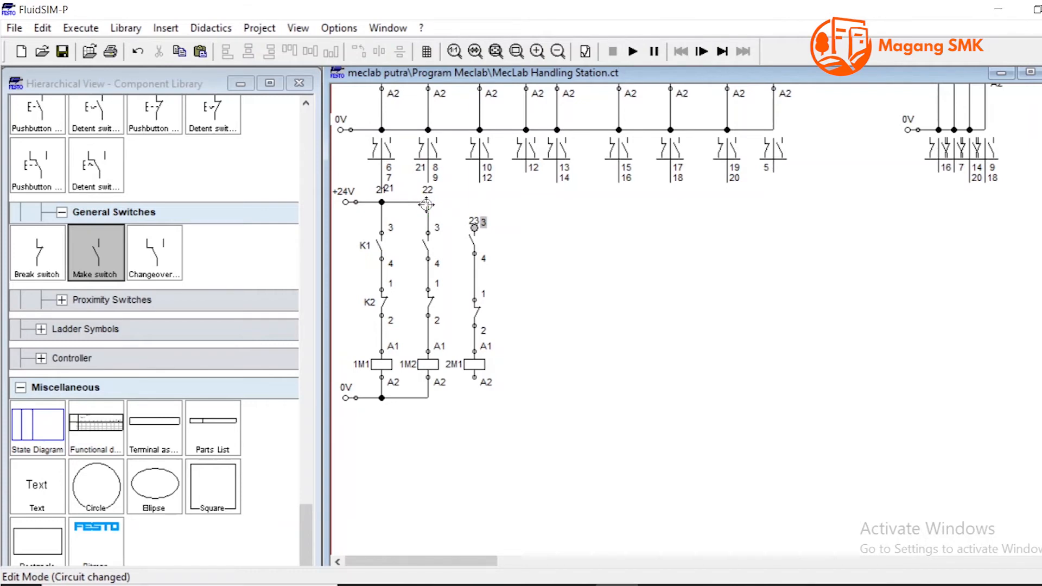
pyautogui.moveTo(425, 203); pyautogui.dragTo(427, 202)
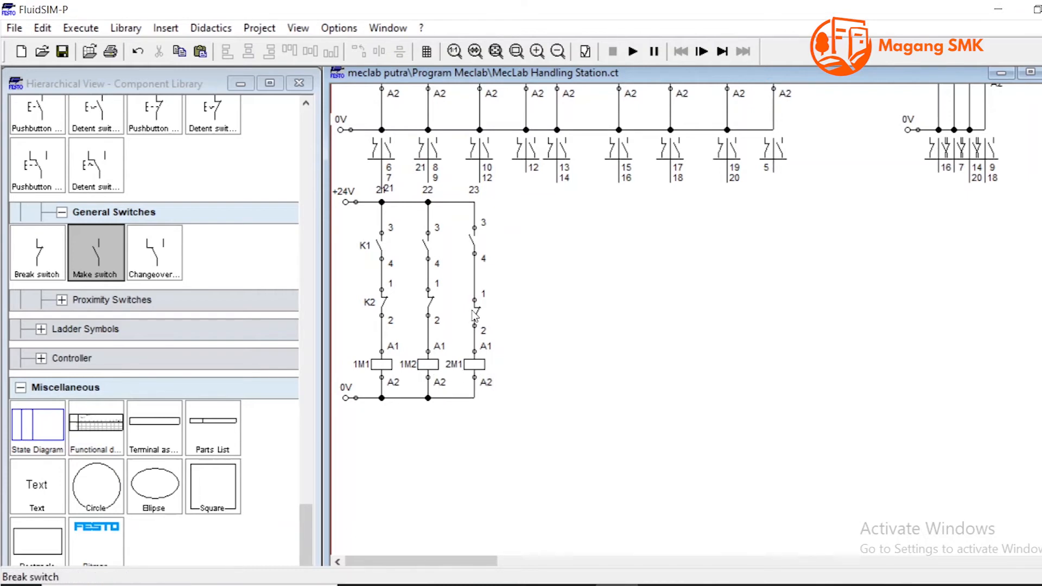
pyautogui.moveTo(365, 225)
pyautogui.mouseDown()
pyautogui.moveTo(407, 231)
pyautogui.moveTo(396, 341)
pyautogui.mouseUp()
pyautogui.click(472, 242)
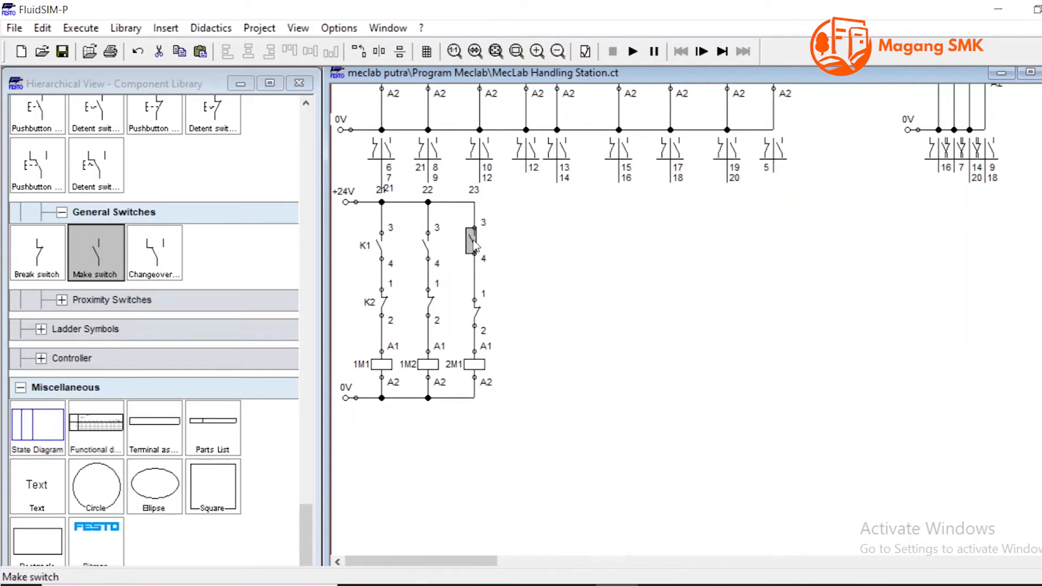
# Step: Label the make switch above relay 2M1 as K2 and the break switch below it as K3
pyautogui.doubleClick(474, 246)
pyautogui.write('k2')
pyautogui.press('Return')
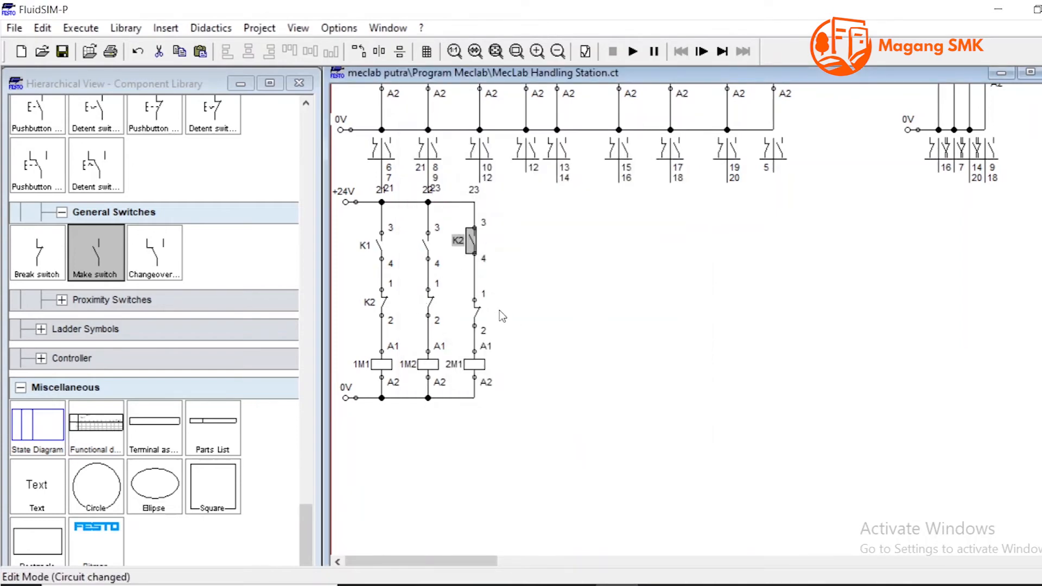
pyautogui.doubleClick(472, 300)
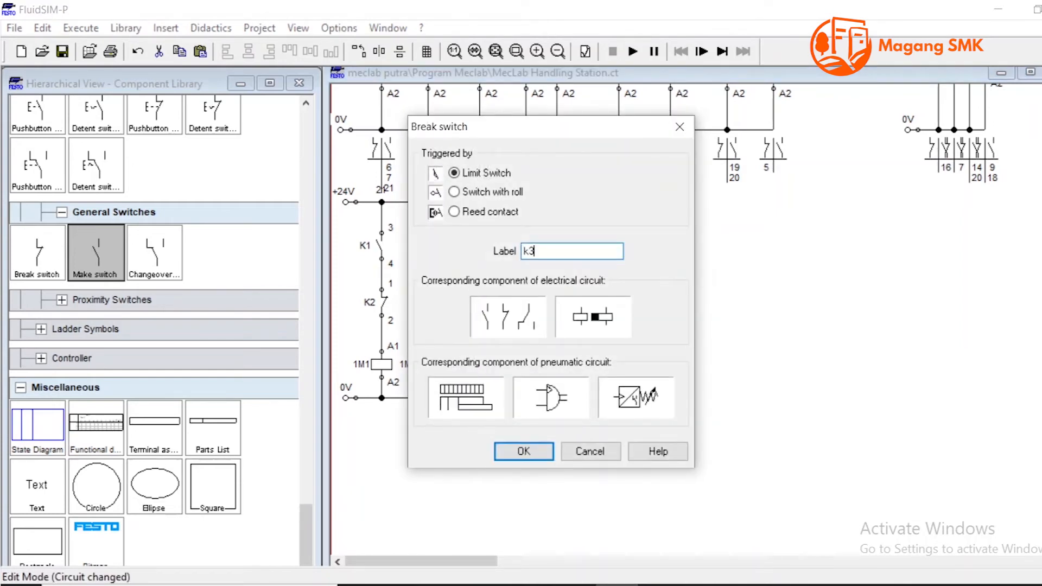
pyautogui.write('k3')
pyautogui.press('Return')
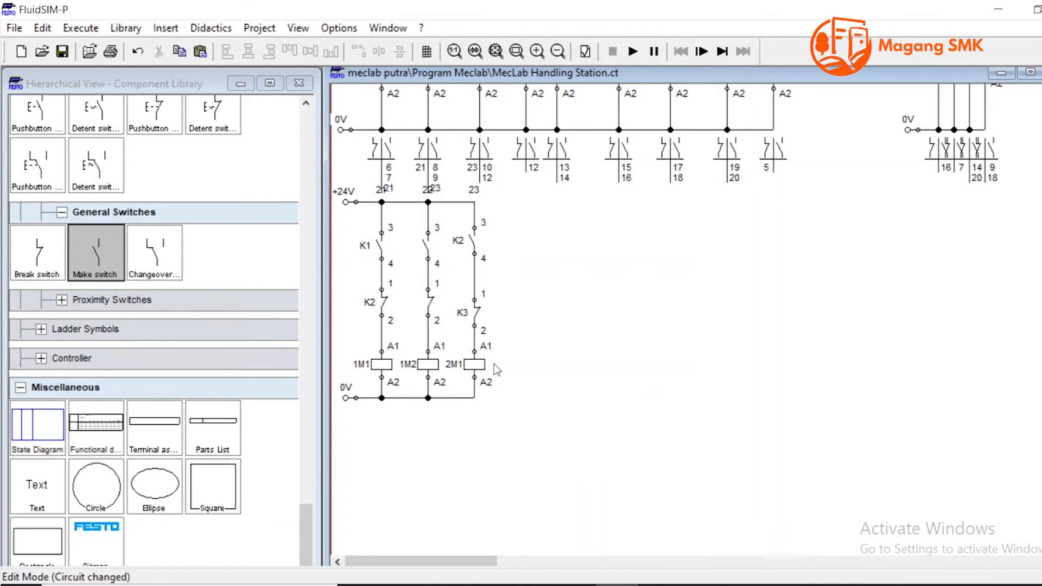
# Step: Place a fourth output relay beside 2M1, level with the other relays
pyautogui.scroll(-2, 111, 380)
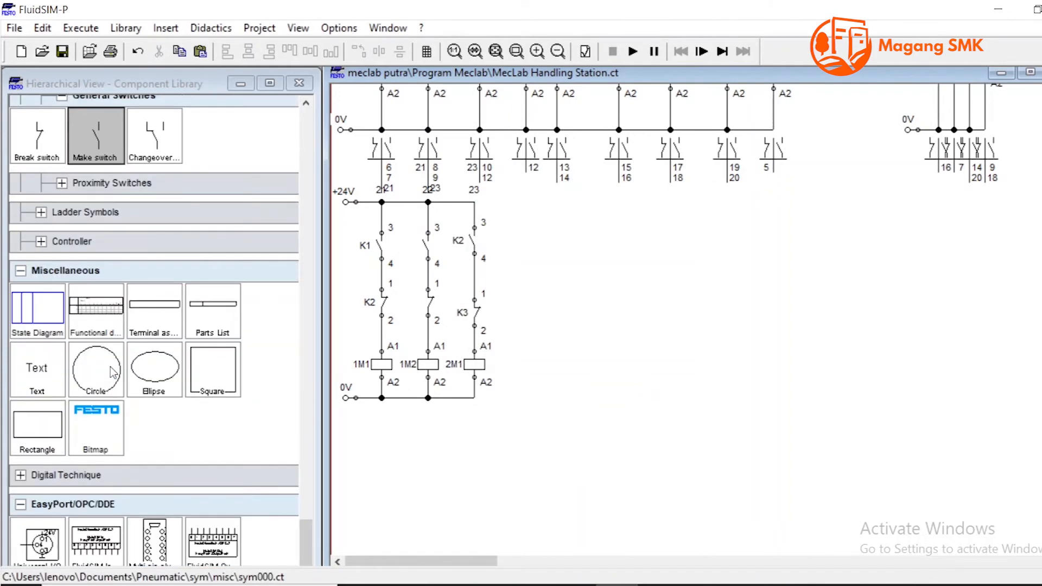
pyautogui.scroll(2, 112, 367)
pyautogui.scroll(-1, 111, 365)
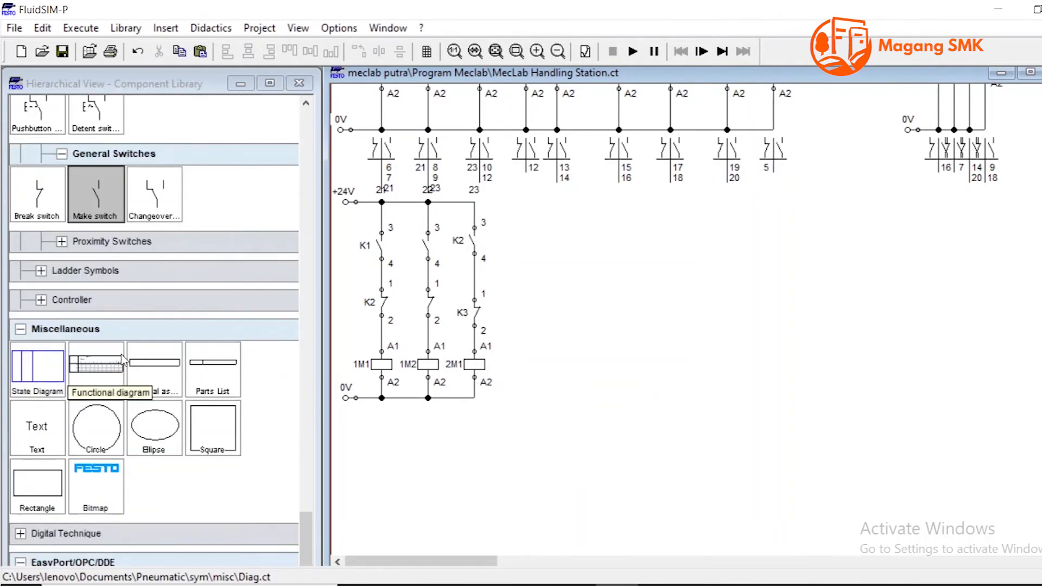
pyautogui.scroll(3, 126, 378)
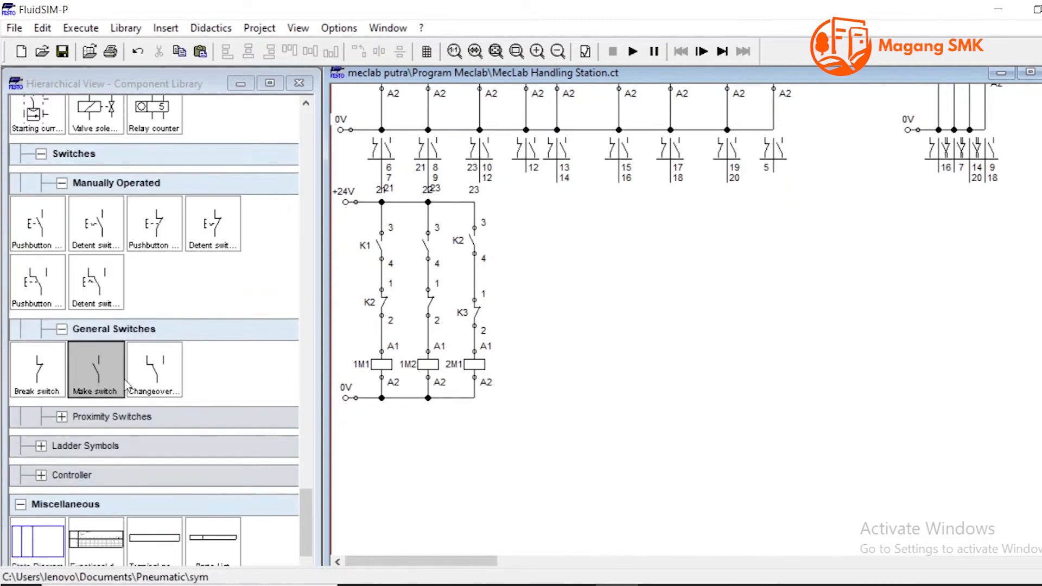
pyautogui.scroll(3, 126, 378)
pyautogui.moveTo(51, 299); pyautogui.dragTo(546, 368)
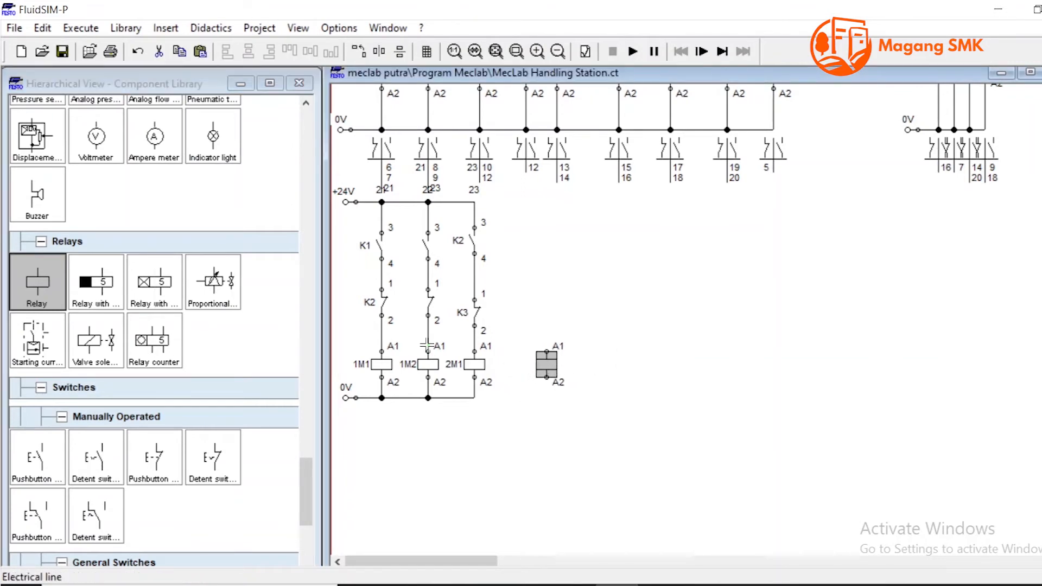
pyautogui.click(515, 386)
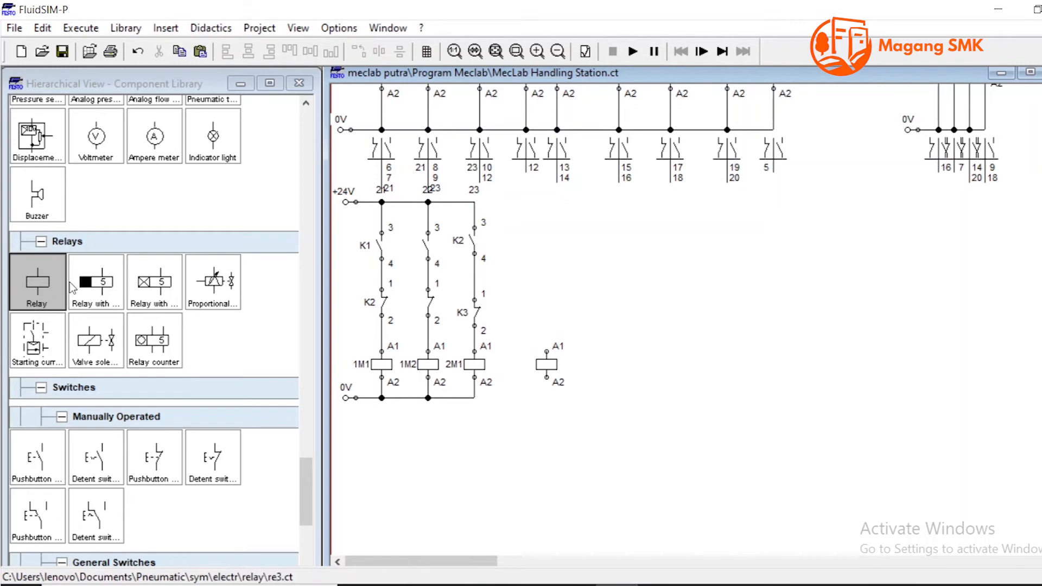
# Step: Stack a make switch and a break switch above the fourth relay and wire the branch between the +24V and 0V lines
pyautogui.scroll(-3, 71, 290)
pyautogui.moveTo(97, 361); pyautogui.dragTo(544, 241)
pyautogui.click(597, 265)
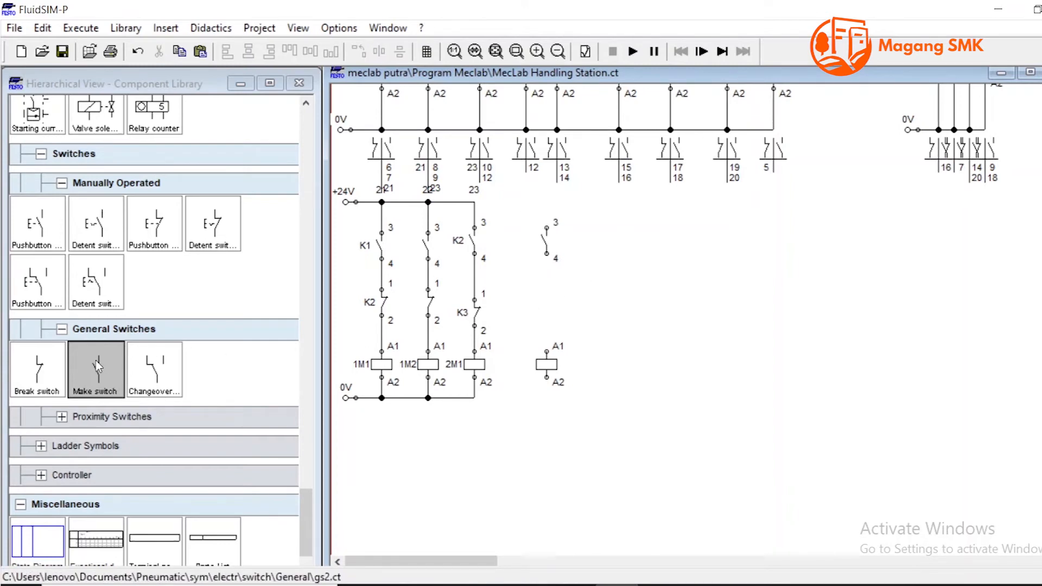
pyautogui.moveTo(31, 378); pyautogui.dragTo(536, 304)
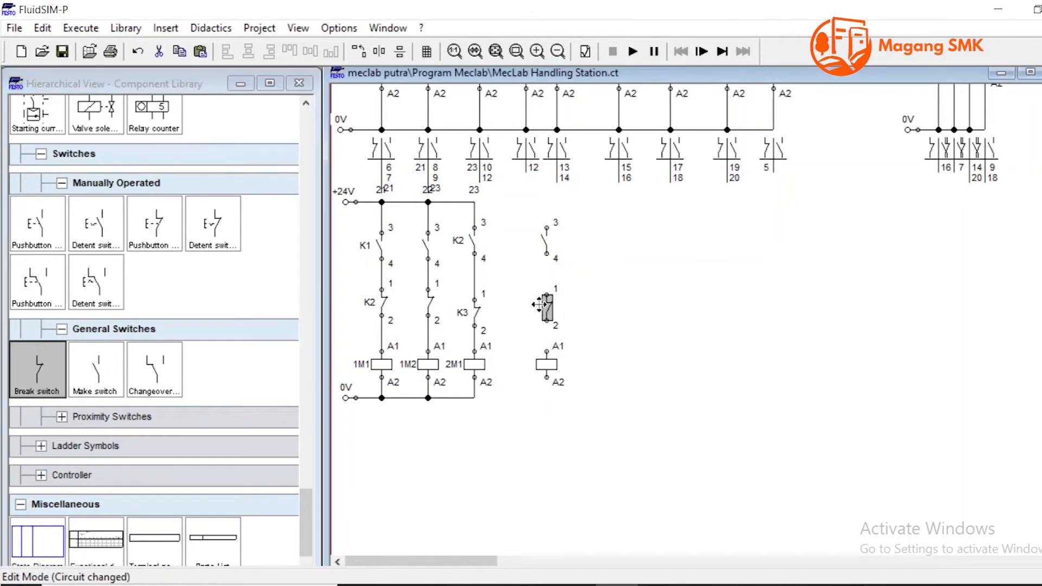
pyautogui.click(617, 311)
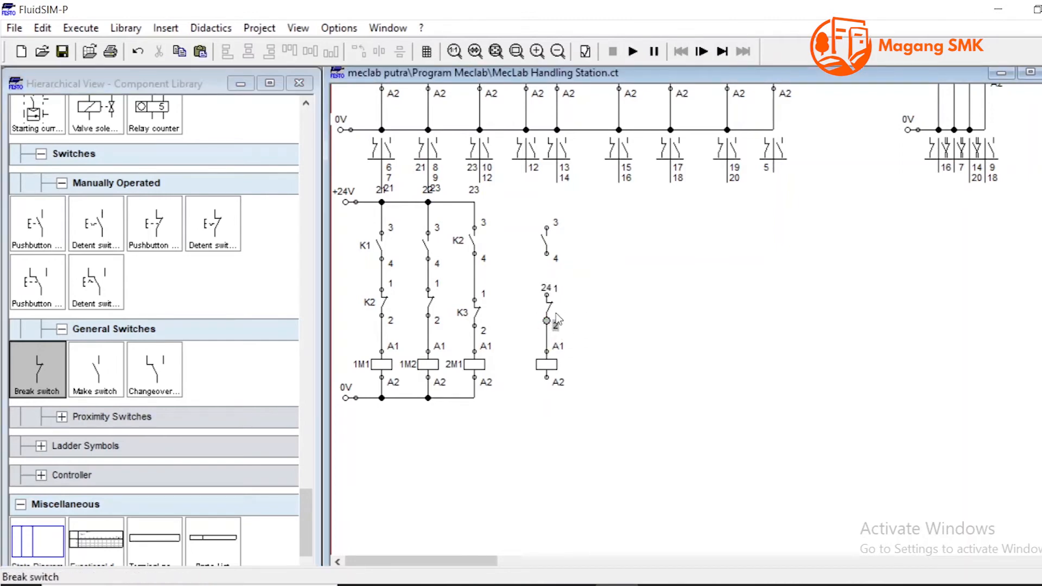
pyautogui.moveTo(543, 293); pyautogui.dragTo(545, 254)
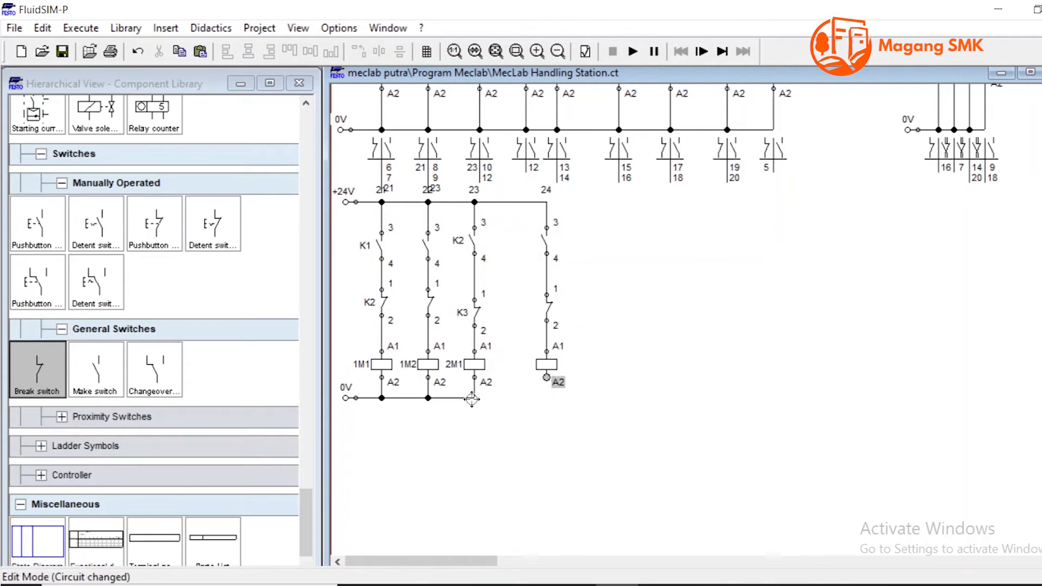
pyautogui.moveTo(501, 231); pyautogui.dragTo(518, 350)
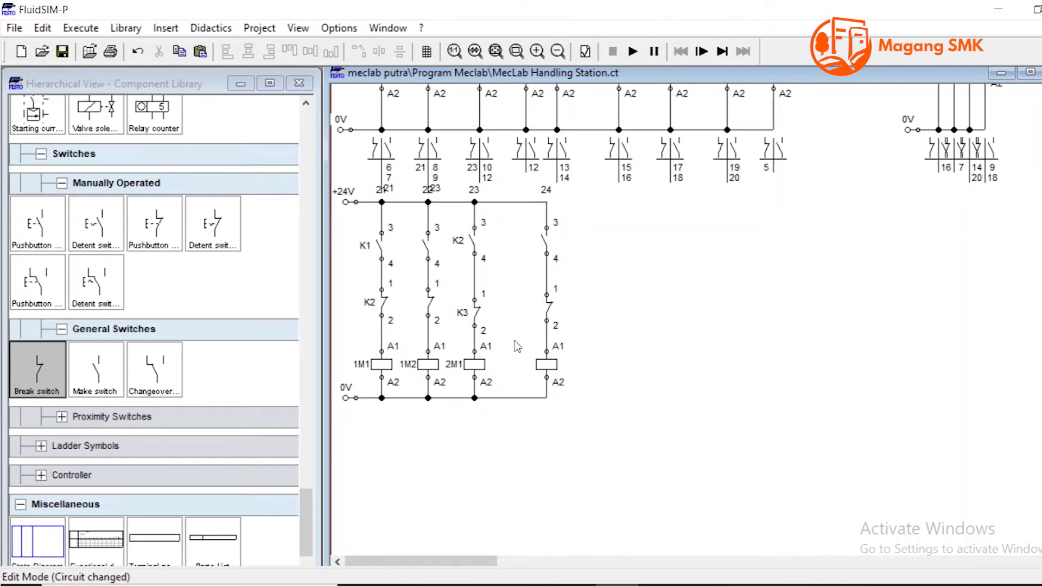
# Step: Place a make switch and a break switch for a fifth output branch and connect them in series
pyautogui.scroll(-3, 121, 261)
pyautogui.moveTo(108, 260); pyautogui.dragTo(515, 274)
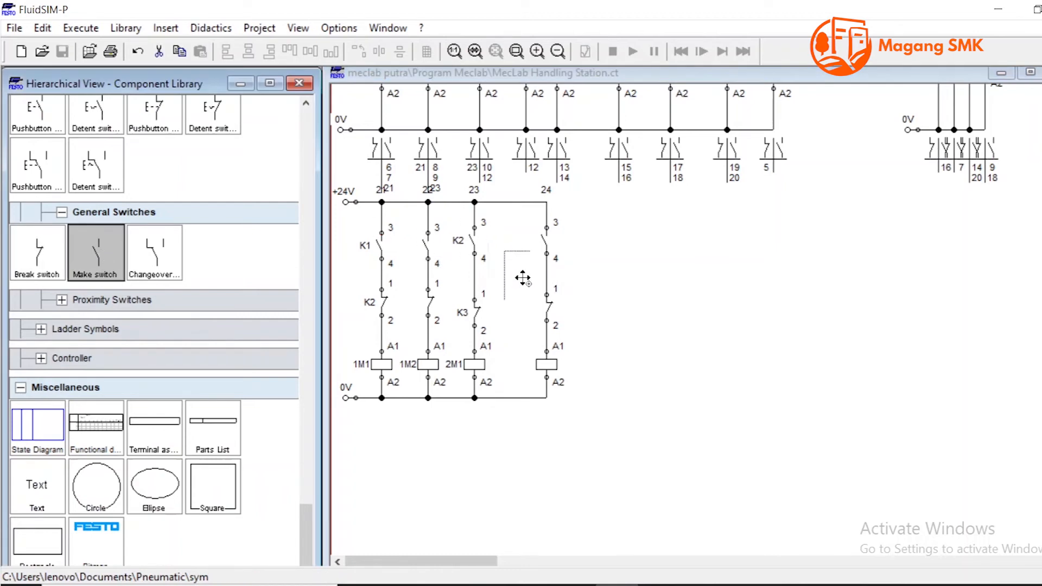
pyautogui.moveTo(589, 242); pyautogui.dragTo(630, 237)
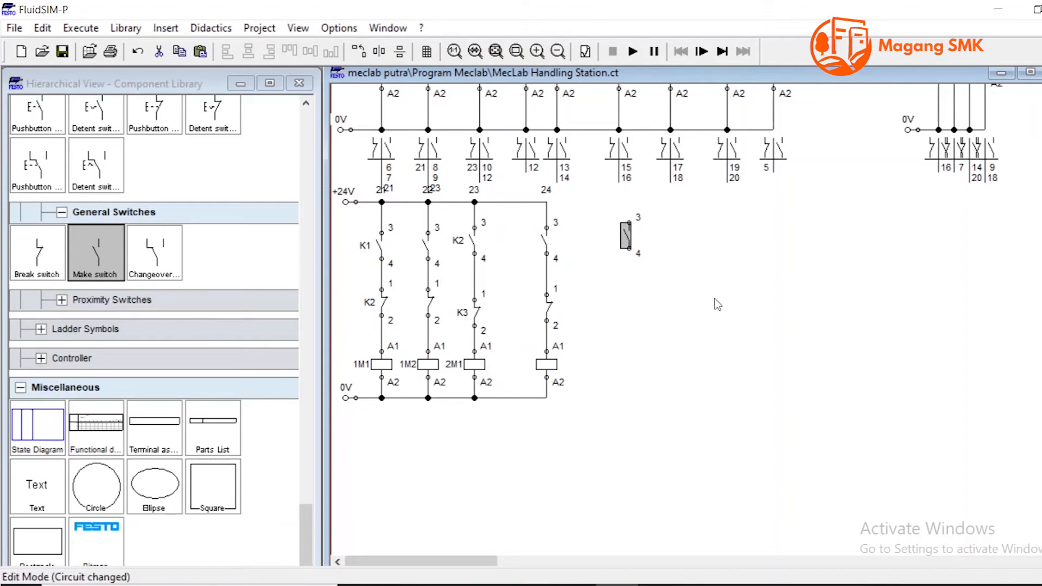
pyautogui.moveTo(37, 253); pyautogui.dragTo(632, 300)
pyautogui.click(631, 290)
pyautogui.moveTo(631, 256); pyautogui.dragTo(630, 289)
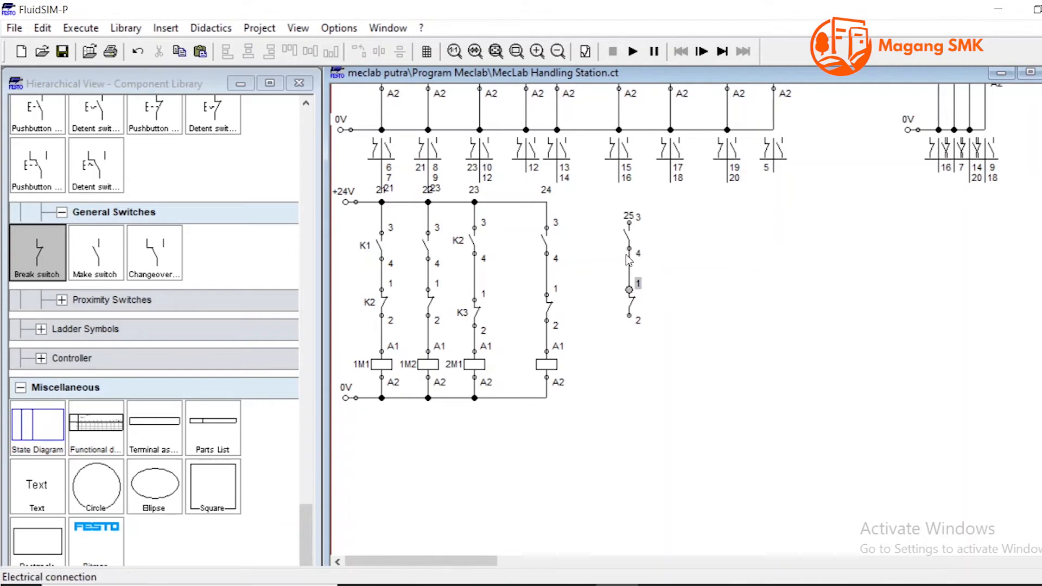
# Step: Place a relay below the fifth branch's break switch and wire the branch between the +24V and 0V lines
pyautogui.scroll(2, 134, 318)
pyautogui.scroll(-4, 128, 307)
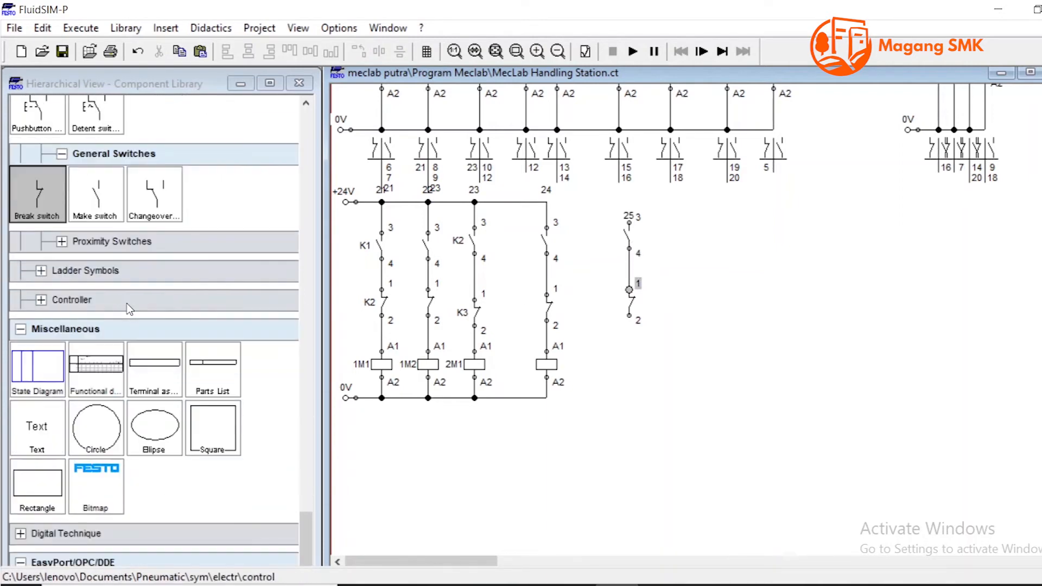
pyautogui.scroll(8, 129, 310)
pyautogui.scroll(3, 129, 313)
pyautogui.moveTo(37, 280); pyautogui.dragTo(620, 366)
pyautogui.click(624, 350)
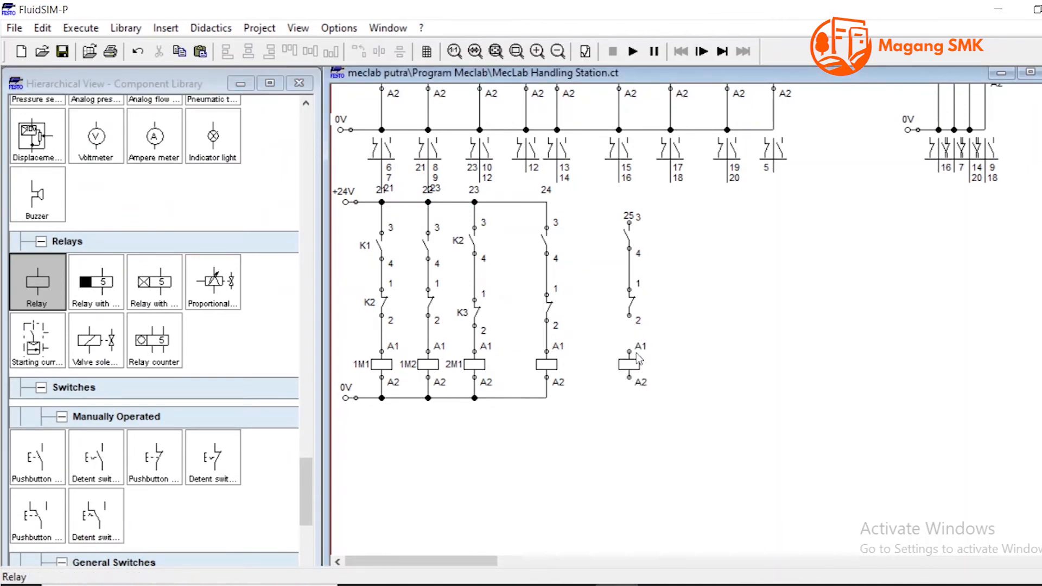
pyautogui.moveTo(628, 319); pyautogui.dragTo(628, 351)
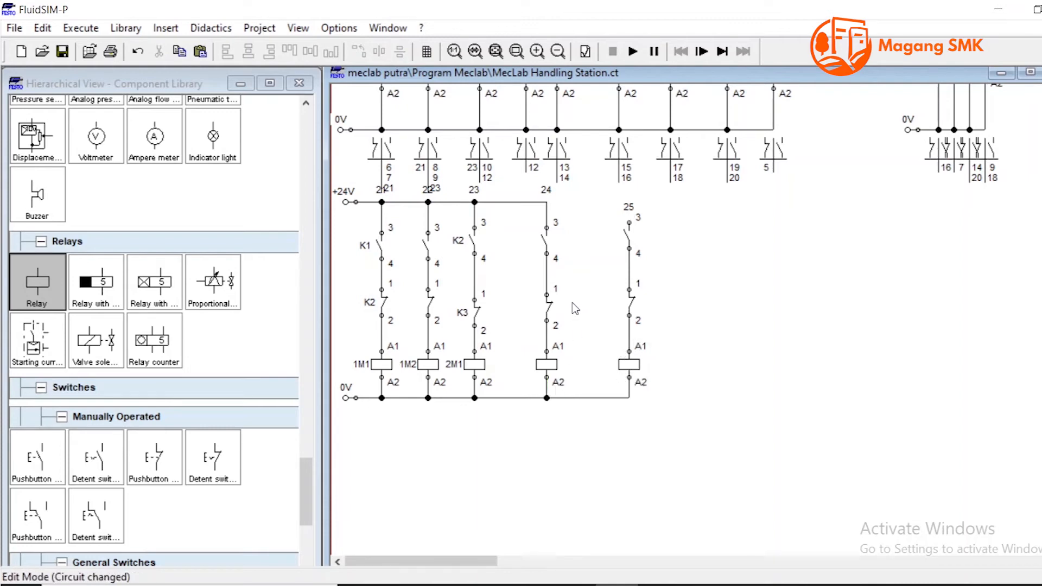
pyautogui.moveTo(629, 222); pyautogui.dragTo(548, 202)
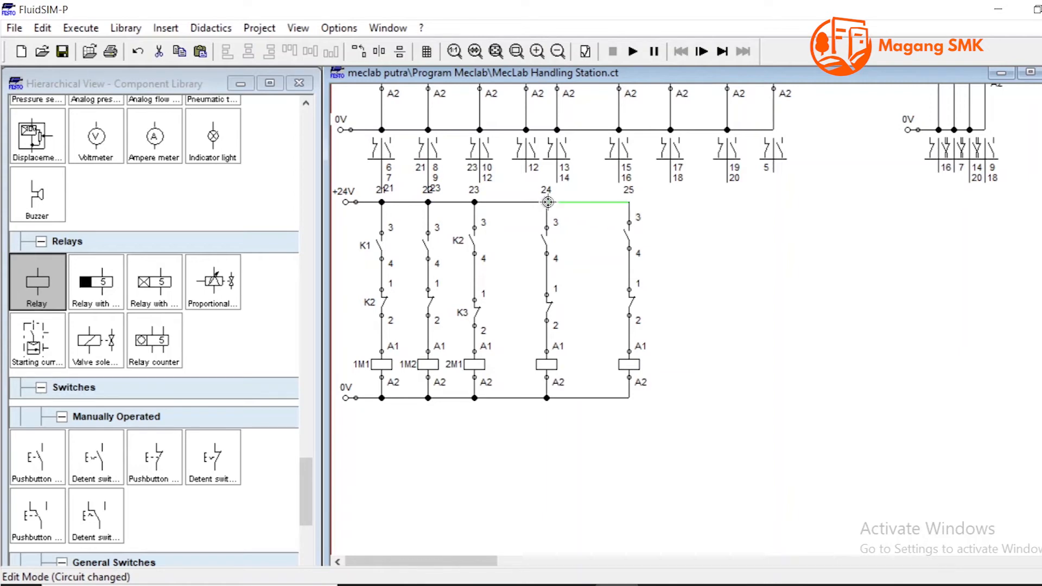
# Step: Move the whole output section, branches 21 to 25, lower so it clears the contact tables of the relay circuit above
pyautogui.scroll(3, 585, 184)
pyautogui.scroll(1, 587, 188)
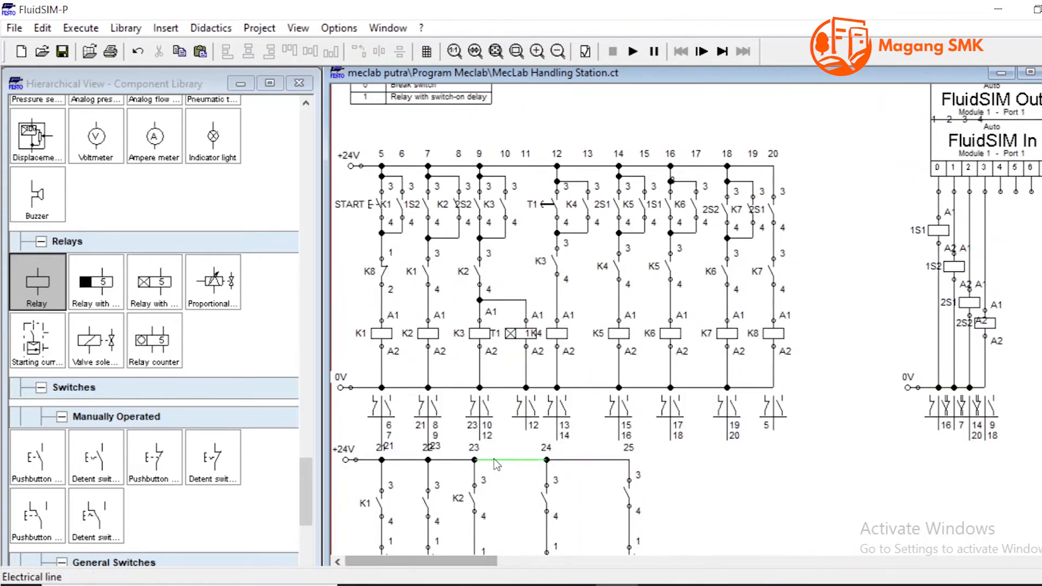
pyautogui.scroll(-2, 357, 382)
pyautogui.moveTo(339, 340); pyautogui.dragTo(658, 546)
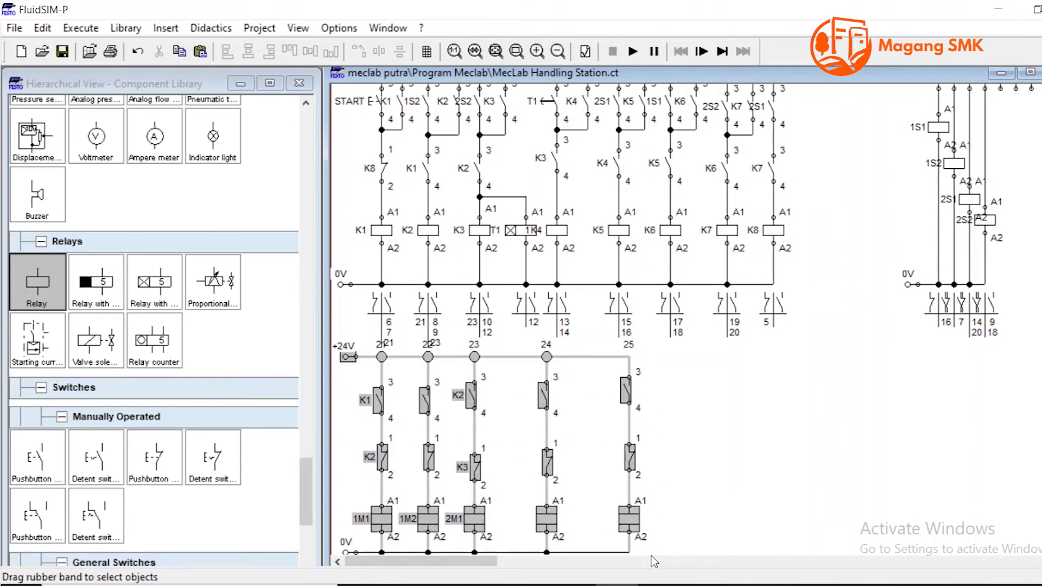
pyautogui.scroll(-3, 489, 422)
pyautogui.moveTo(470, 369); pyautogui.dragTo(470, 455)
pyautogui.click(744, 250)
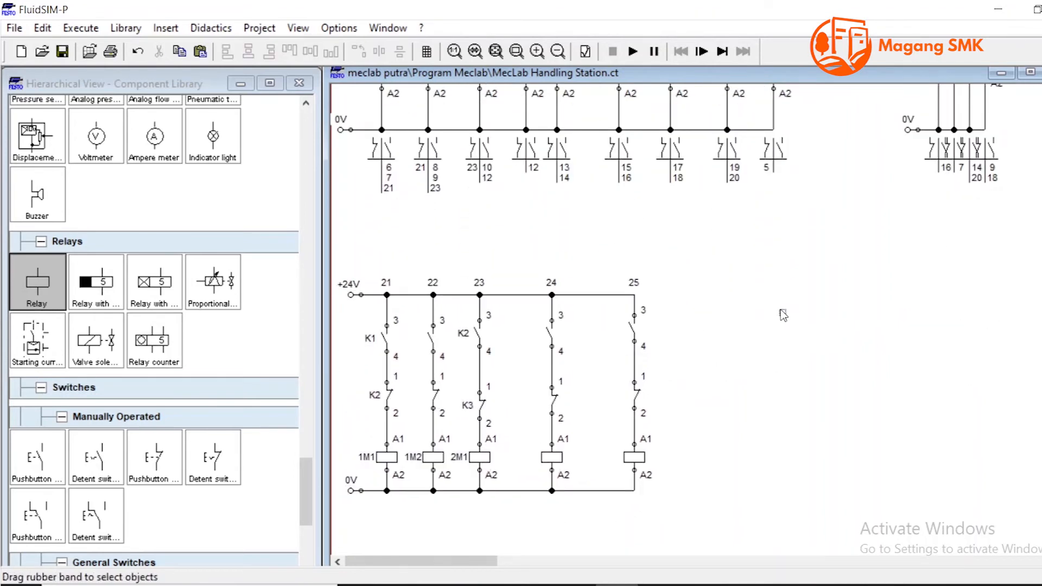
# Step: Open the Siklus3 circuit file from the recent files in File Explorer
pyautogui.scroll(5, 744, 251)
pyautogui.scroll(1, 776, 242)
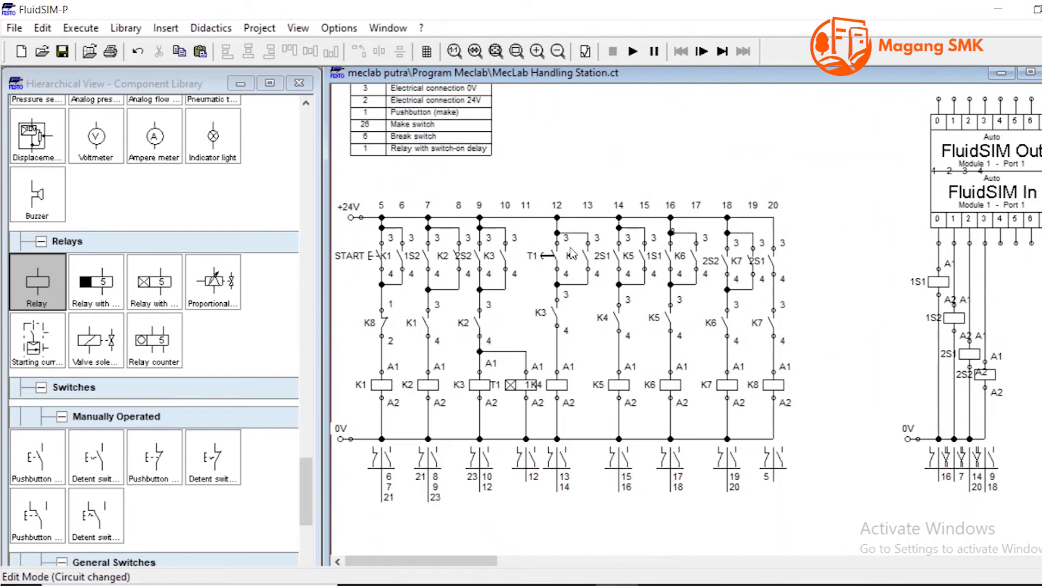
pyautogui.scroll(-1, 570, 253)
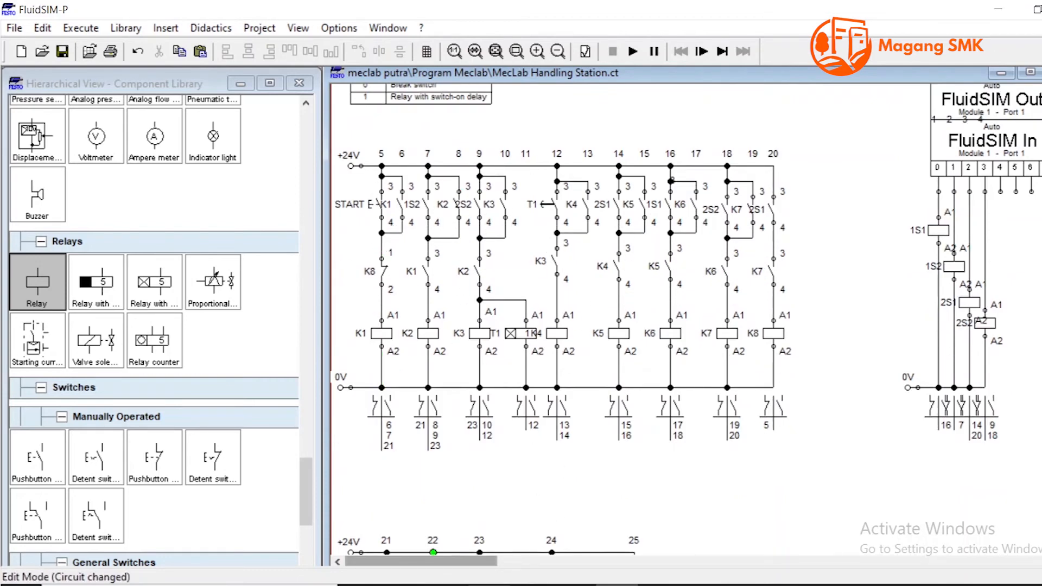
pyautogui.press('super+e')
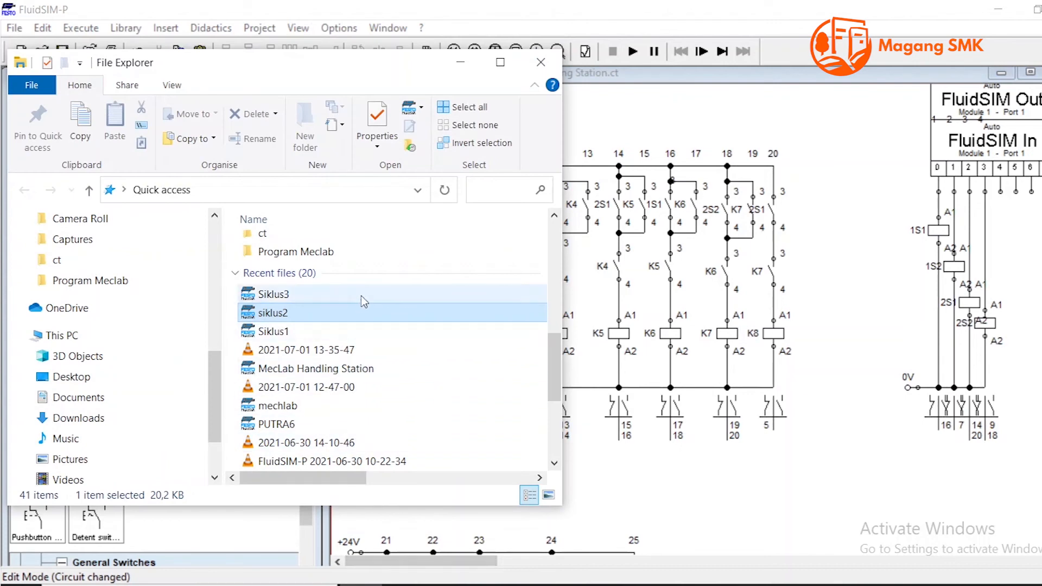
pyautogui.click(364, 297)
pyautogui.doubleClick(364, 298)
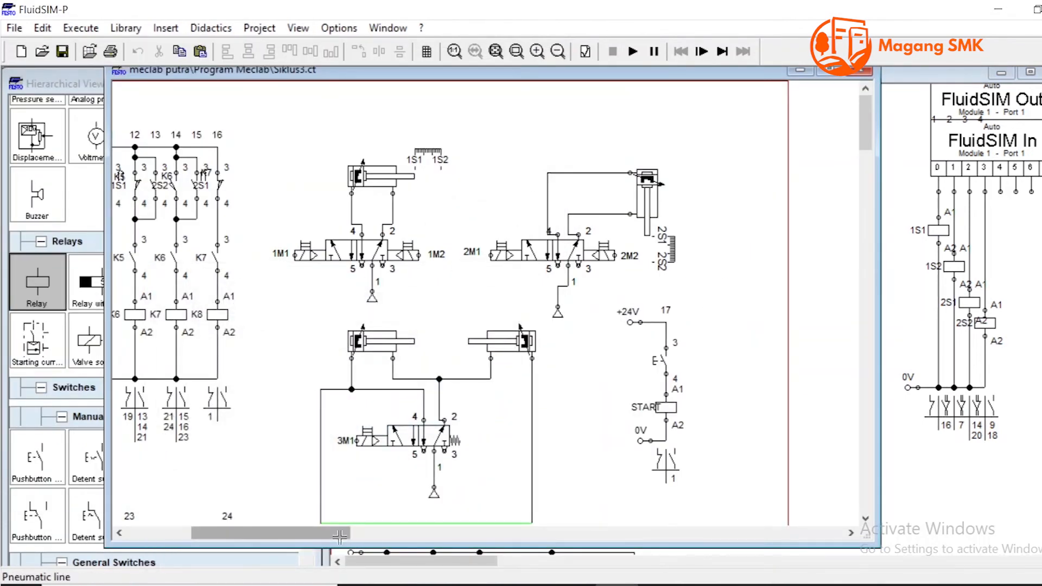
# Step: Examine the Siklus3 relay circuit, its pneumatic cylinders and valves, and the separate START branch
pyautogui.hscroll(-5, 220, 284)
pyautogui.moveTo(118, 131); pyautogui.dragTo(550, 406)
pyautogui.click(547, 314)
pyautogui.moveTo(121, 124); pyautogui.dragTo(542, 434)
pyautogui.click(568, 321)
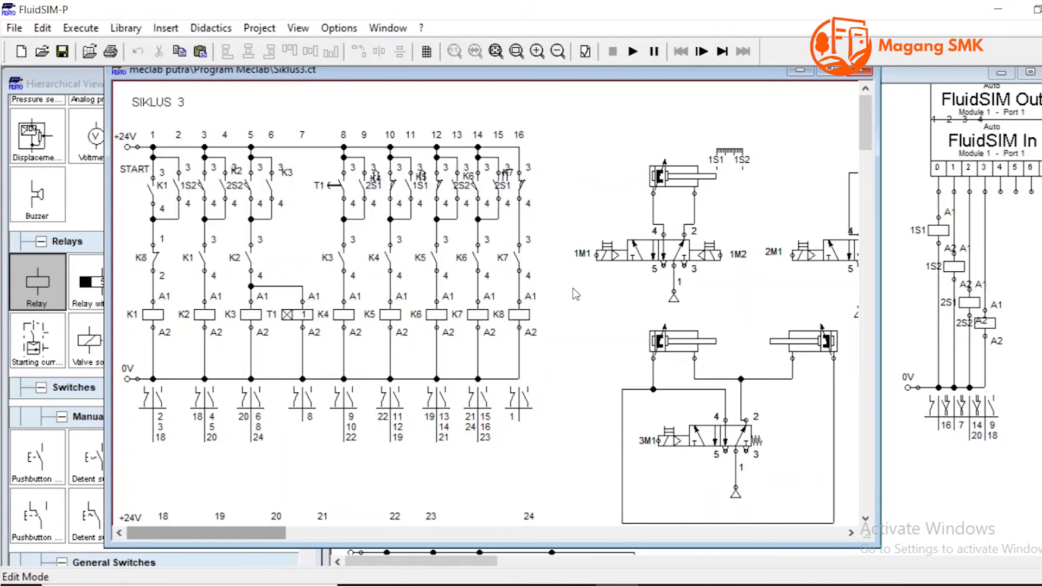
pyautogui.moveTo(568, 143); pyautogui.dragTo(844, 526)
pyautogui.moveTo(189, 537); pyautogui.dragTo(241, 537)
pyautogui.click(630, 394)
pyautogui.moveTo(673, 301); pyautogui.dragTo(770, 491)
pyautogui.click(769, 364)
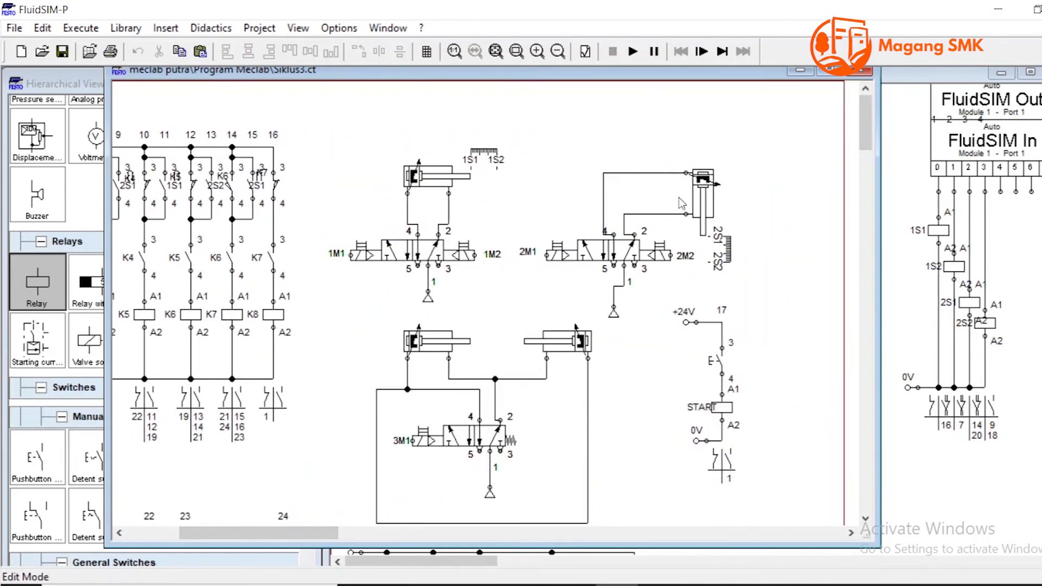
# Step: Simulate the Siklus3 circuit, operate the START branch's pushbutton while checking the relay circuit, and stop the simulation
pyautogui.click(632, 51)
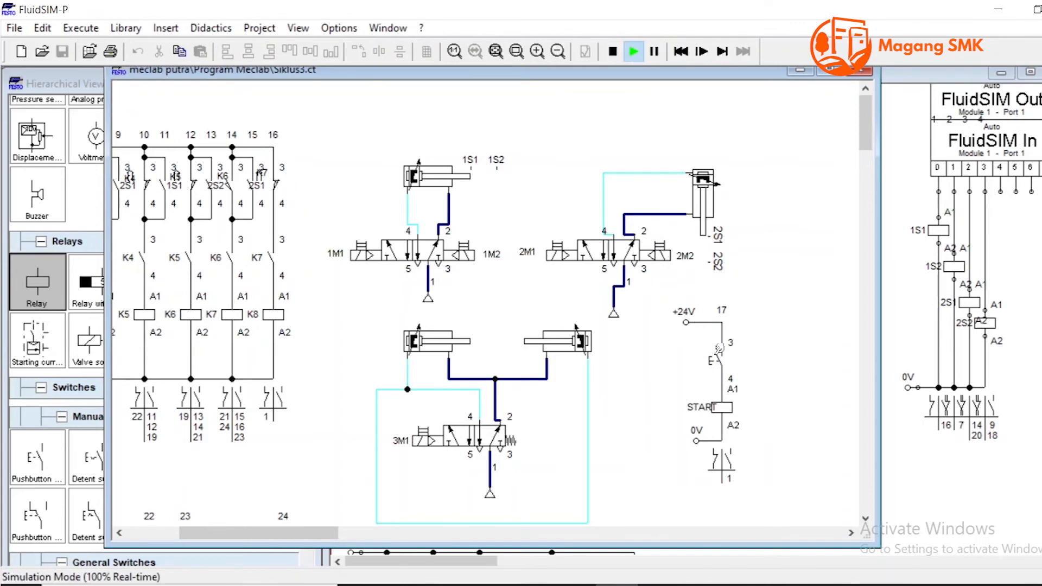
pyautogui.click(719, 348)
pyautogui.click(719, 348)
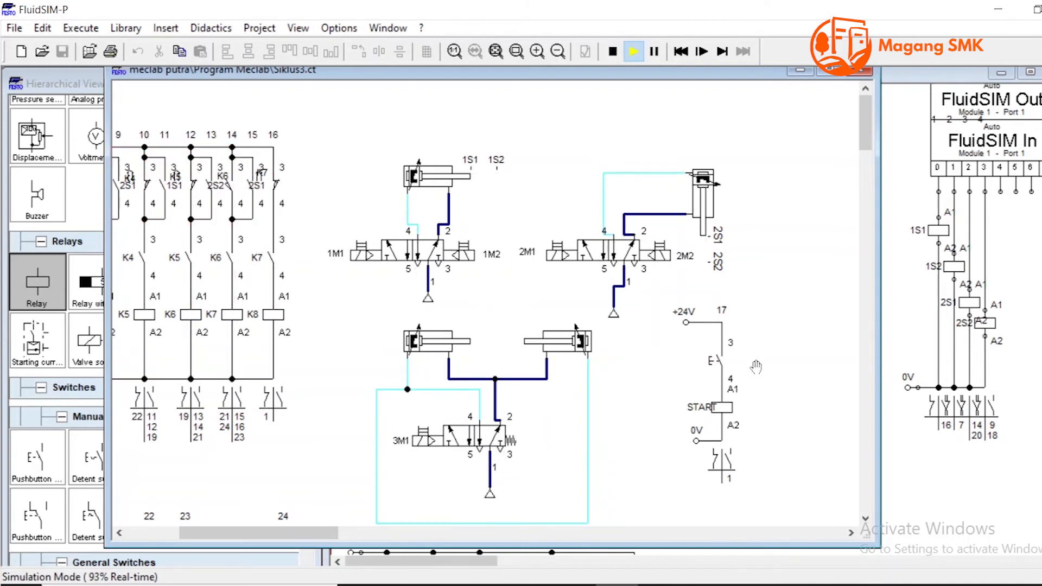
pyautogui.click(719, 360)
pyautogui.click(722, 351)
pyautogui.click(718, 350)
pyautogui.moveTo(321, 532); pyautogui.dragTo(268, 532)
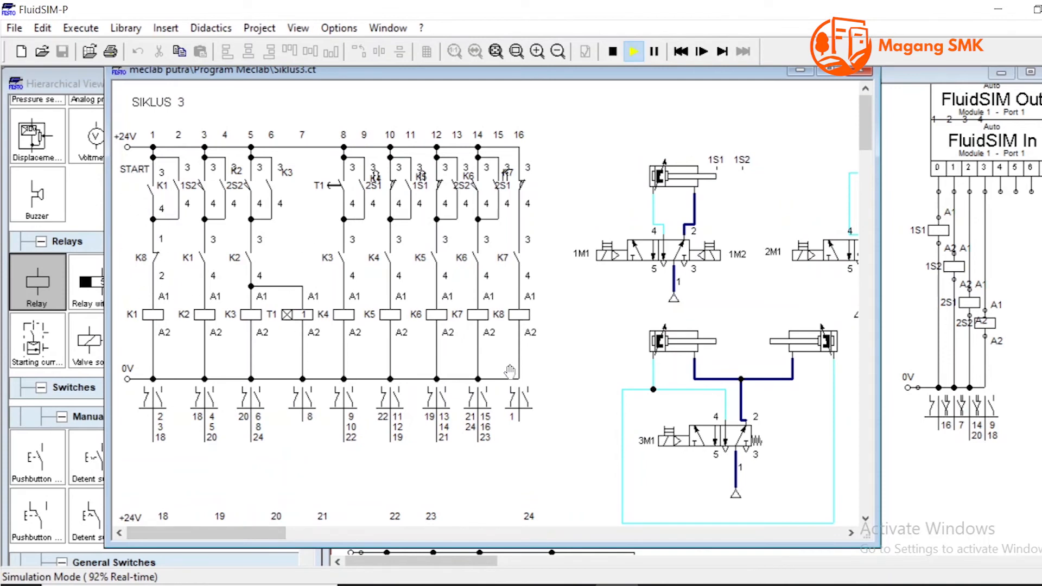
pyautogui.moveTo(274, 534); pyautogui.dragTo(345, 534)
pyautogui.click(613, 52)
# Step: Move the START branch into the gap between the relay circuit and the 3M1 cylinder circuit
pyautogui.moveTo(581, 302); pyautogui.dragTo(671, 551)
pyautogui.moveTo(639, 290); pyautogui.dragTo(262, 332)
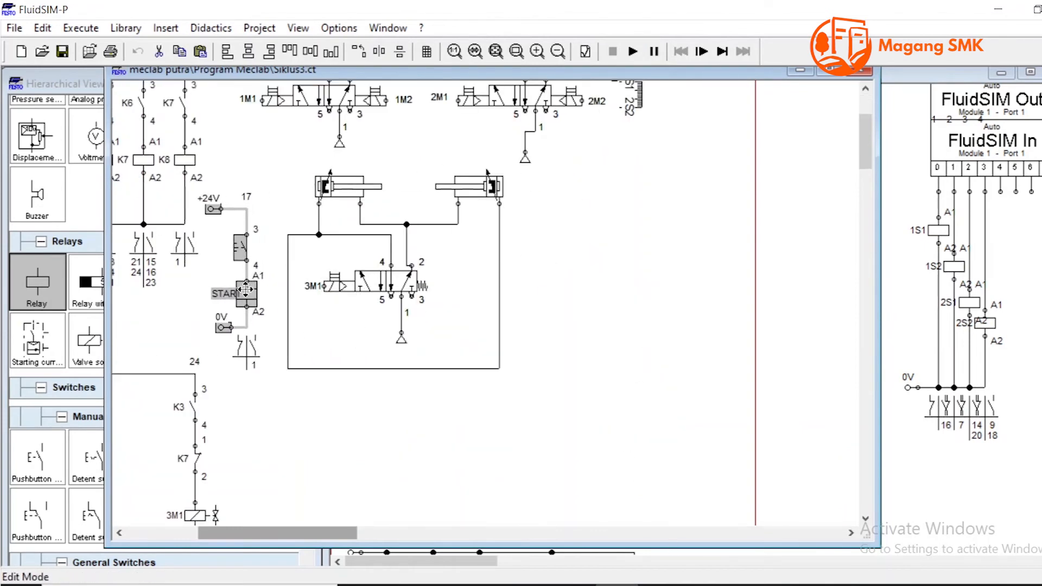
pyautogui.moveTo(281, 534); pyautogui.dragTo(202, 535)
pyautogui.scroll(3, 421, 407)
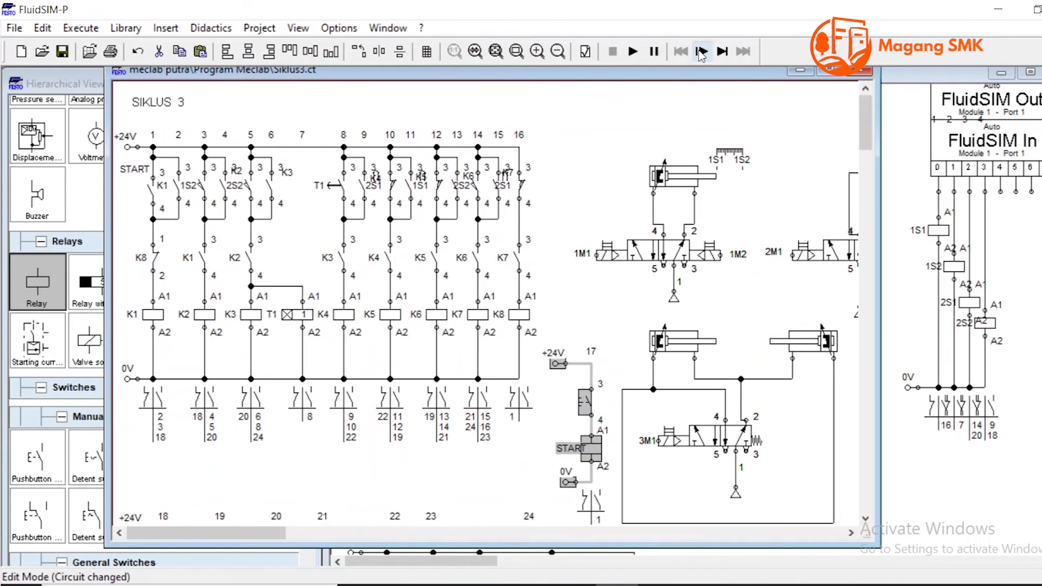
# Step: Simulate the Siklus3 circuit, operate the START branch's pushbutton, and close the circuit without saving its changes
pyautogui.click(633, 51)
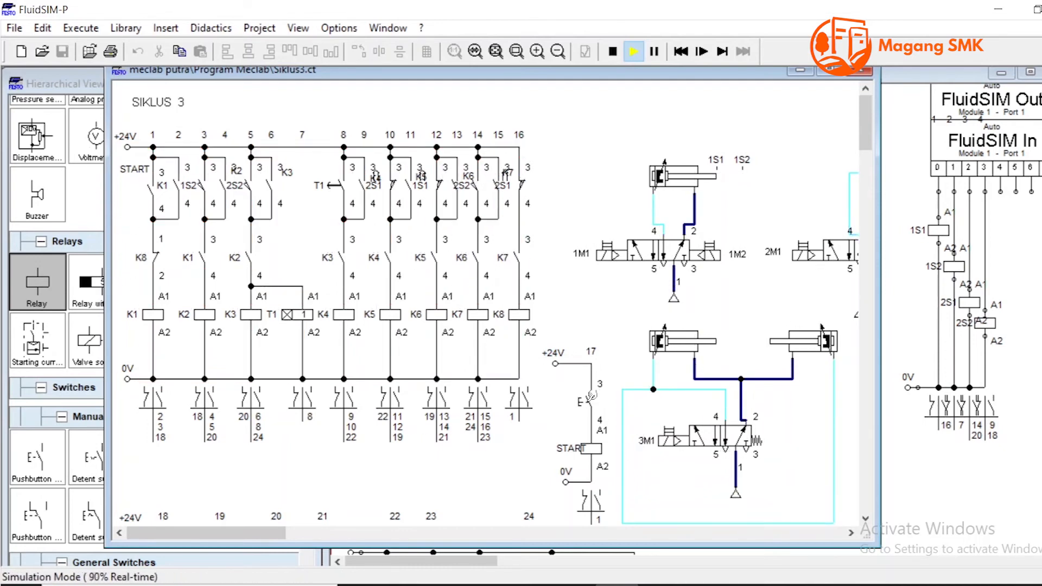
pyautogui.click(591, 396)
pyautogui.click(853, 75)
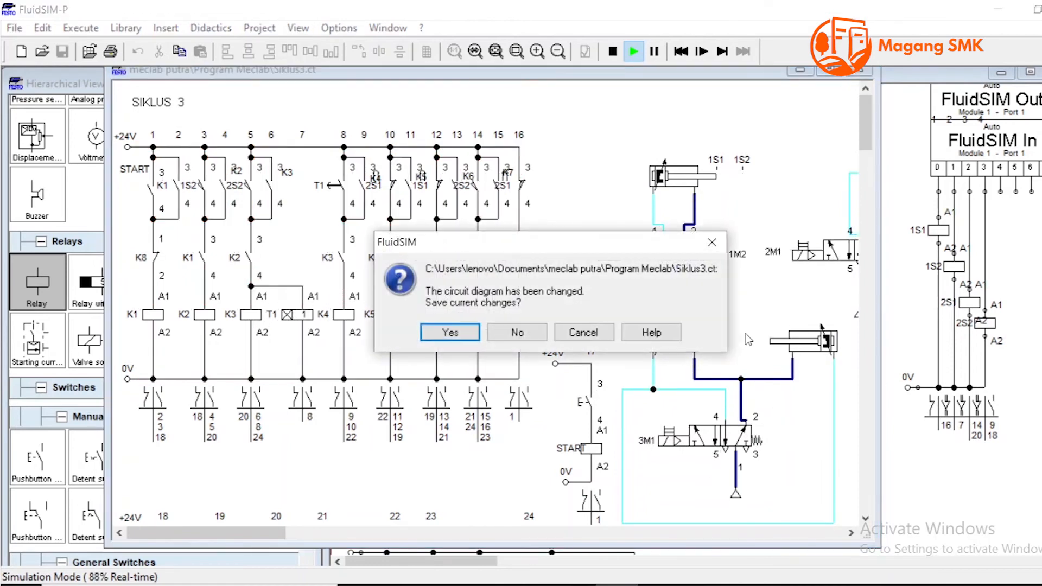
pyautogui.click(535, 338)
# Step: Label the relay coil in branch 24 of the MecLab Handling Station output circuit 2M2 and the coil in branch 25 3M1
pyautogui.scroll(-5, 673, 390)
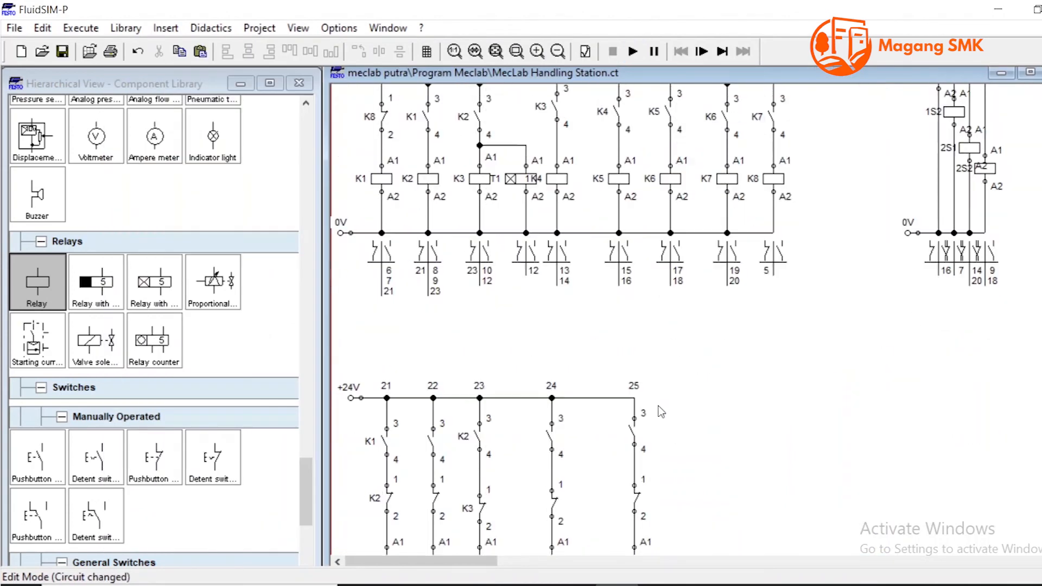
pyautogui.scroll(-2, 672, 390)
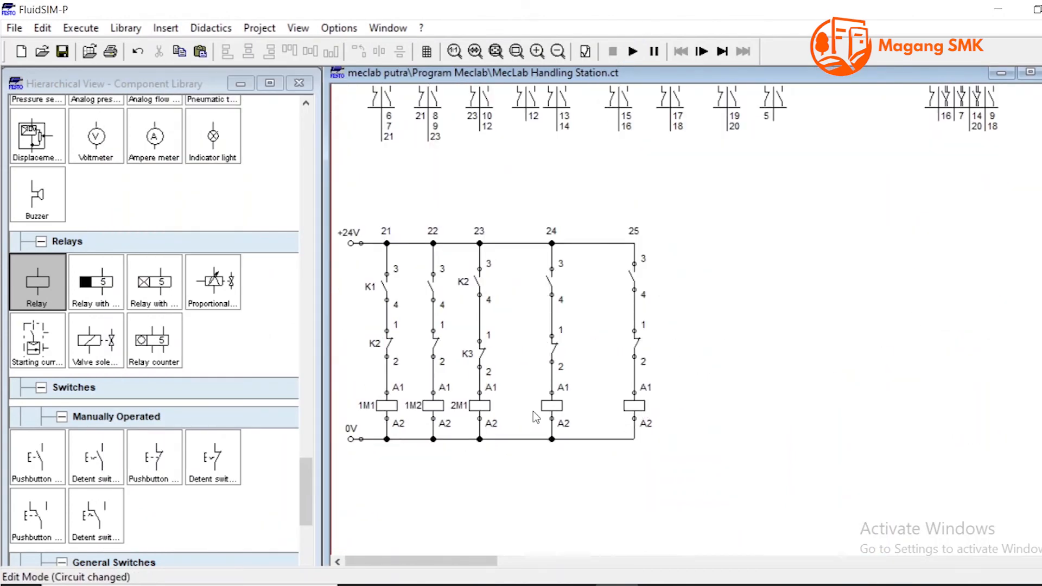
pyautogui.doubleClick(562, 408)
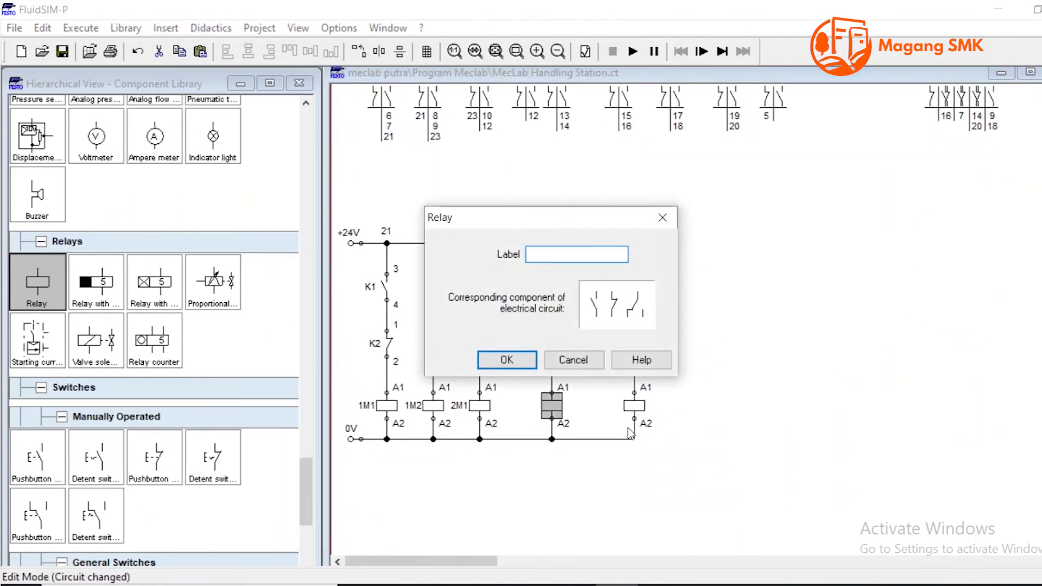
pyautogui.press('Return')
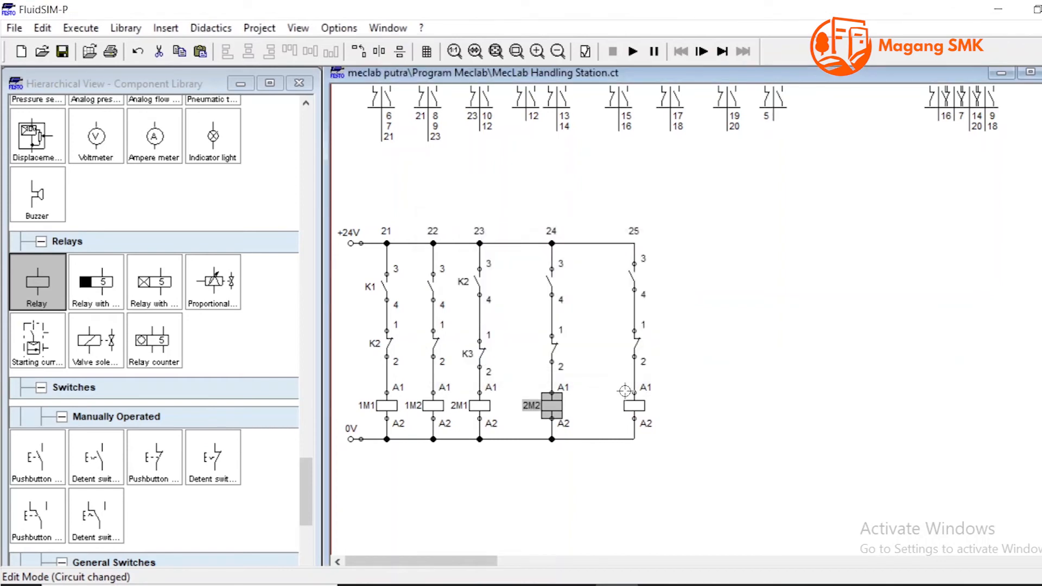
pyautogui.doubleClick(628, 408)
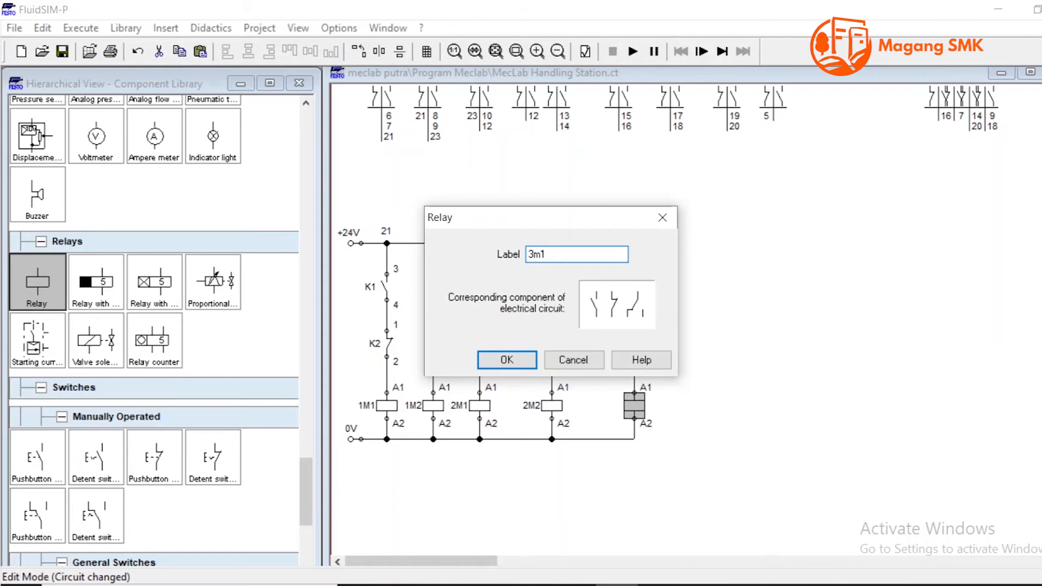
pyautogui.press('Return')
pyautogui.scroll(2, 667, 423)
pyautogui.click(700, 430)
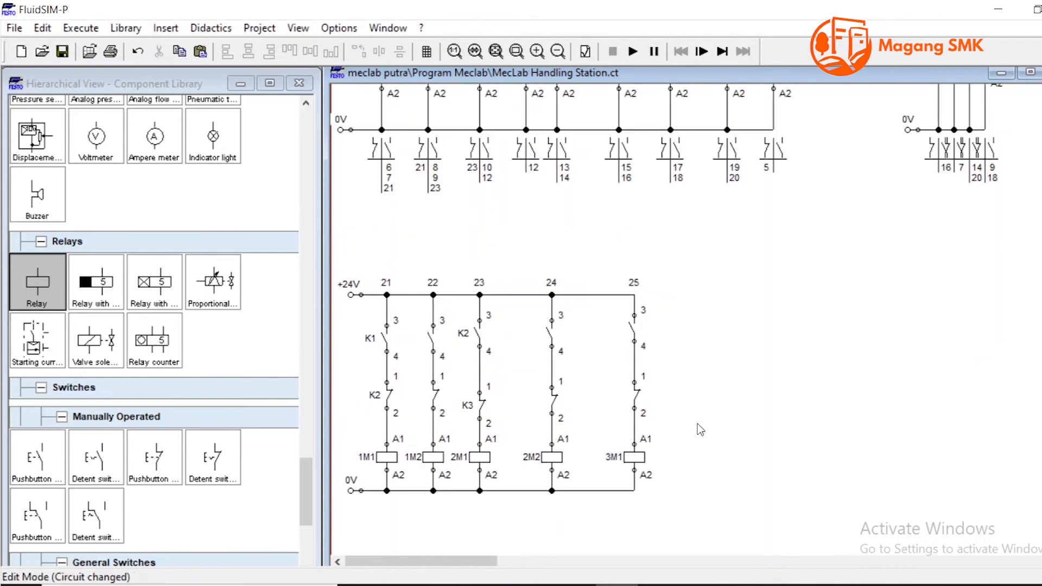
# Step: Label the make switch in the 3M1 coil's branch K3
pyautogui.scroll(-4, 697, 450)
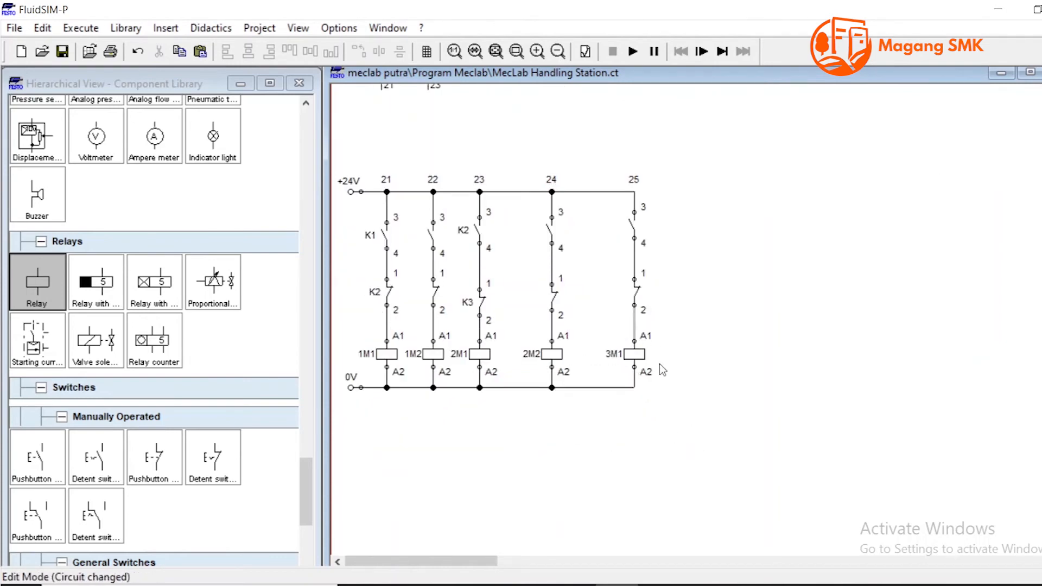
pyautogui.moveTo(615, 320); pyautogui.dragTo(682, 365)
pyautogui.click(662, 336)
pyautogui.moveTo(605, 298); pyautogui.dragTo(651, 380)
pyautogui.click(670, 347)
pyautogui.doubleClick(634, 233)
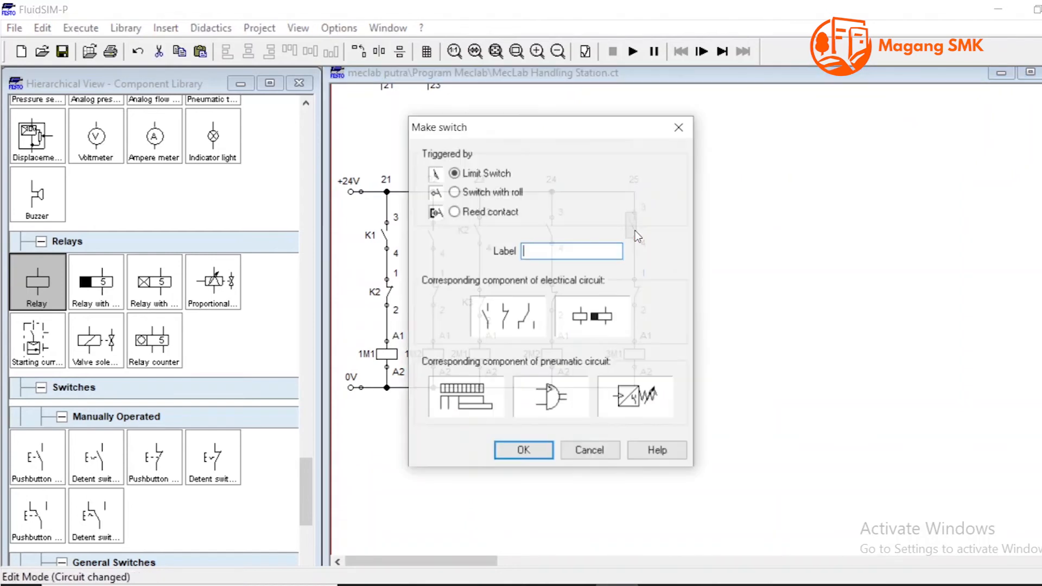
pyautogui.write('k3')
pyautogui.press('Return')
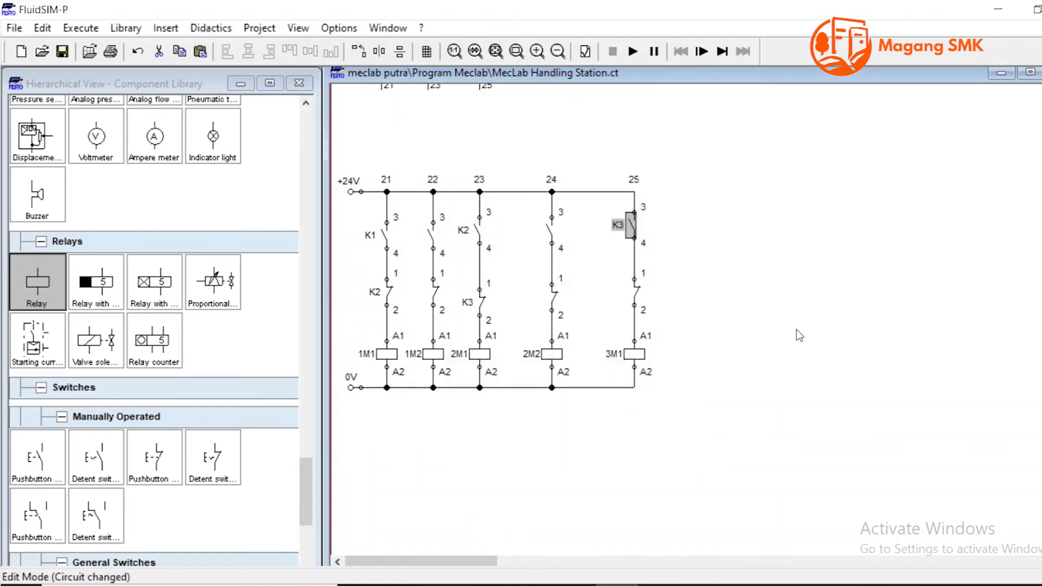
pyautogui.click(624, 285)
pyautogui.click(653, 276)
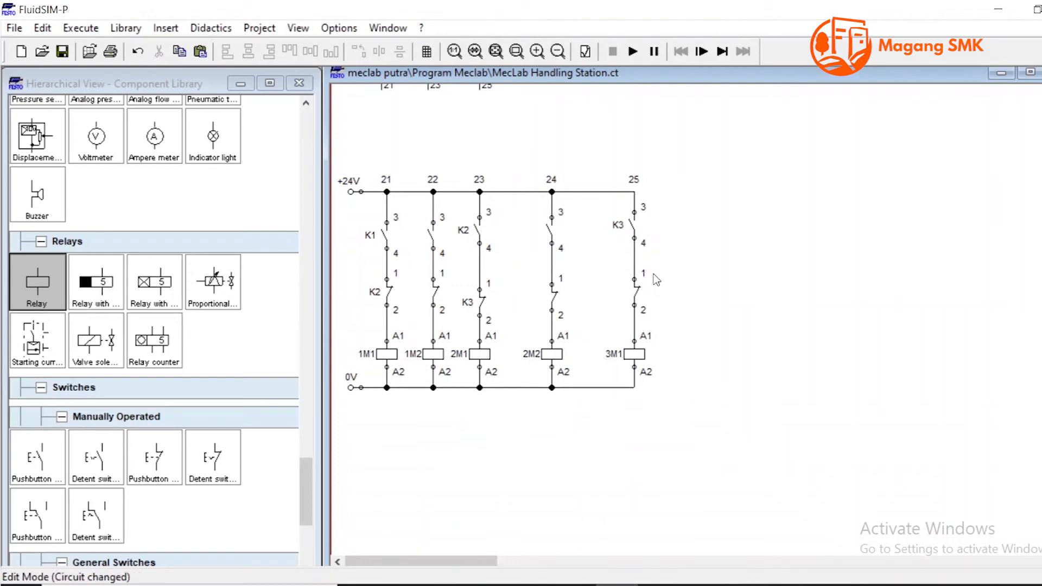
pyautogui.click(629, 283)
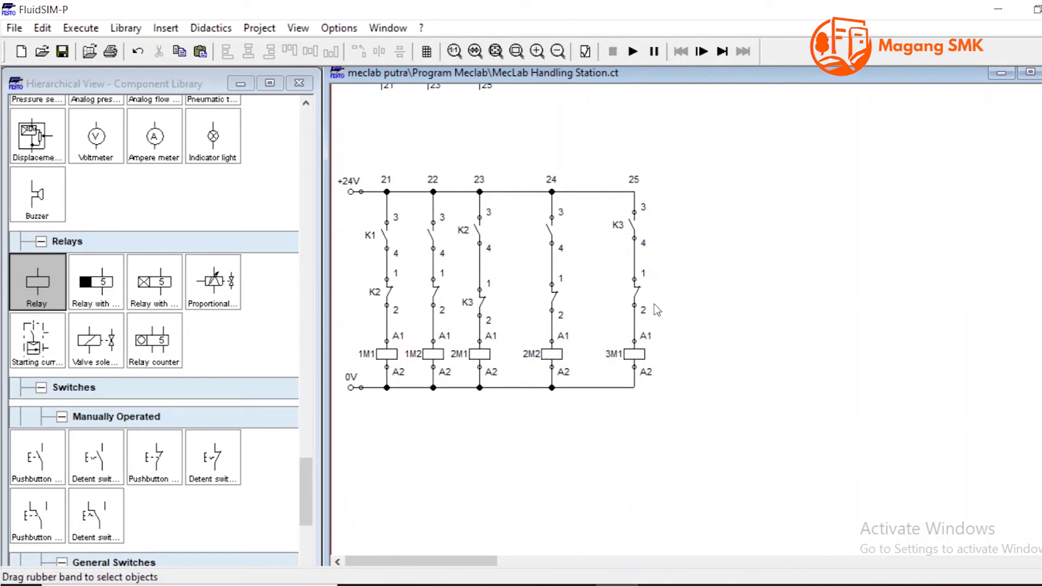
pyautogui.click(673, 292)
pyautogui.moveTo(618, 273); pyautogui.dragTo(656, 317)
pyautogui.moveTo(622, 276); pyautogui.dragTo(662, 298)
pyautogui.doubleClick(637, 290)
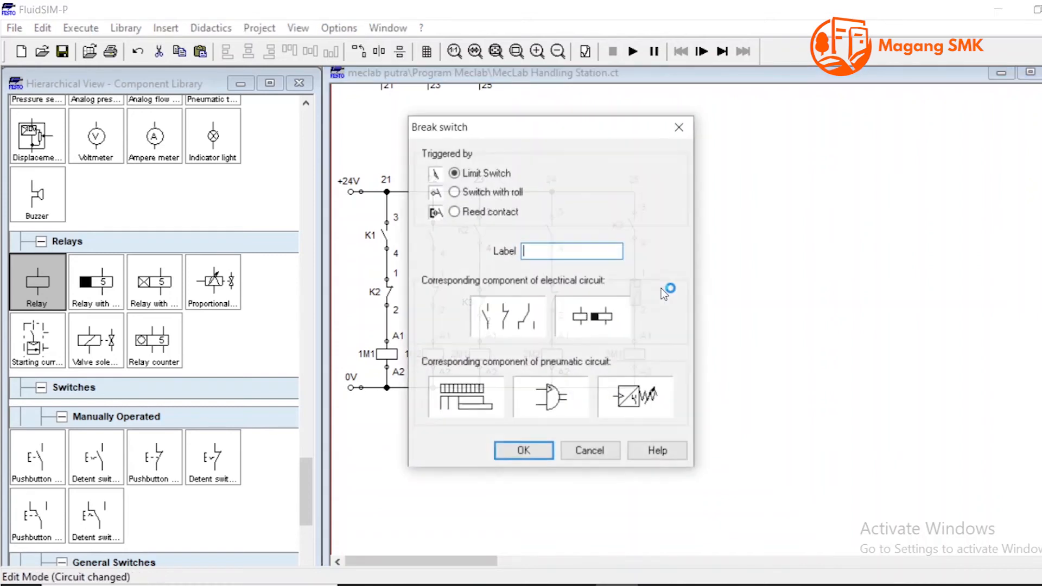
pyautogui.click(590, 450)
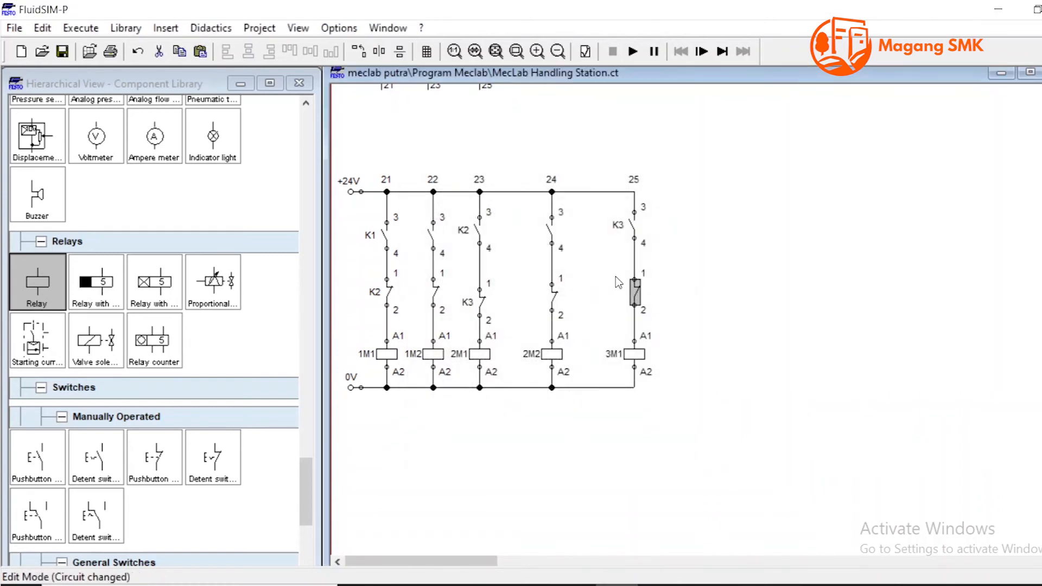
pyautogui.click(705, 298)
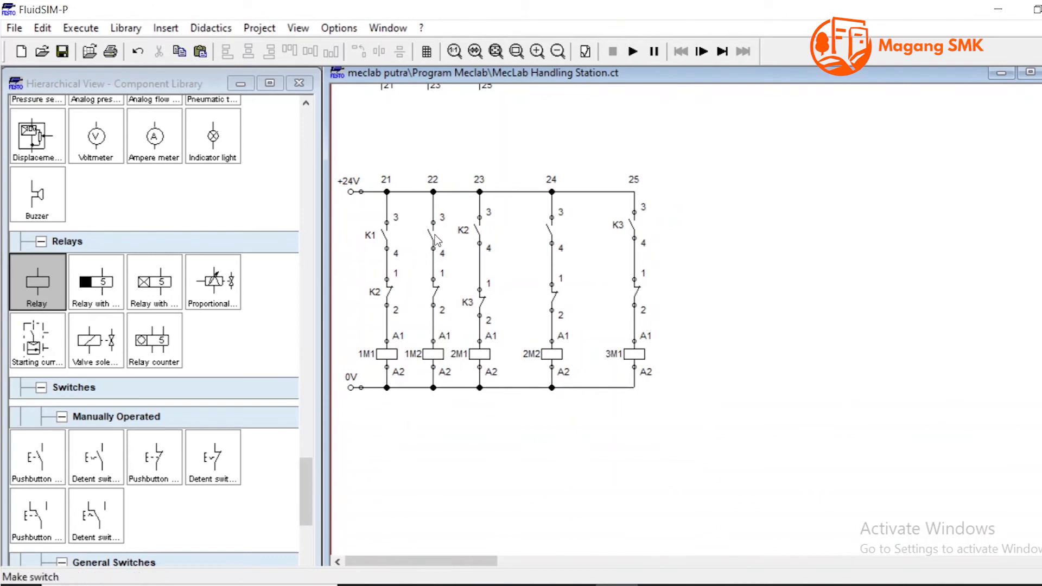
# Step: In the 2M2 coil's branch, label the make switch K4 and the break switch K5
pyautogui.click(551, 233)
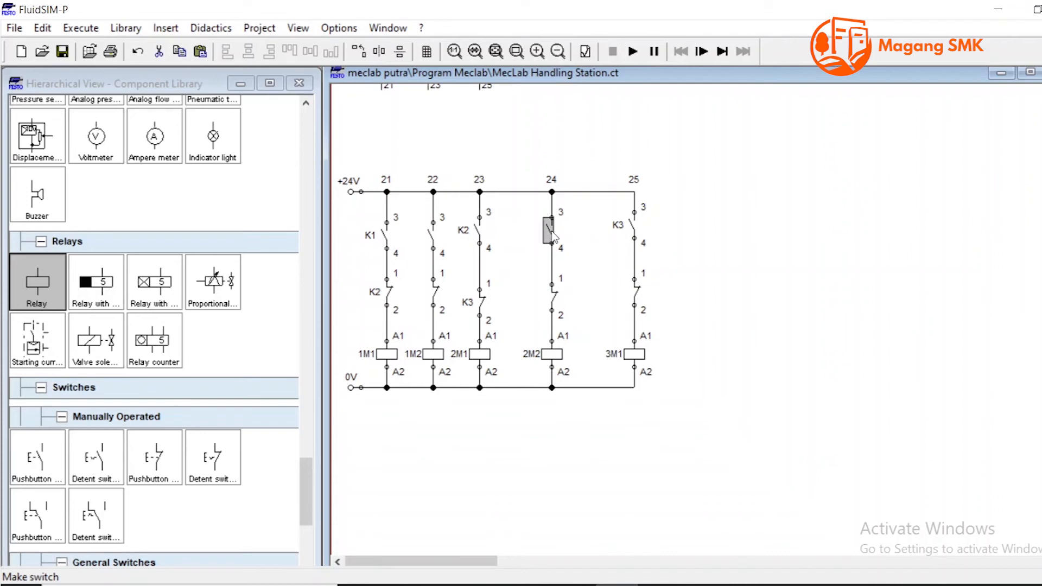
pyautogui.doubleClick(552, 232)
pyautogui.write('K4')
pyautogui.press('Return')
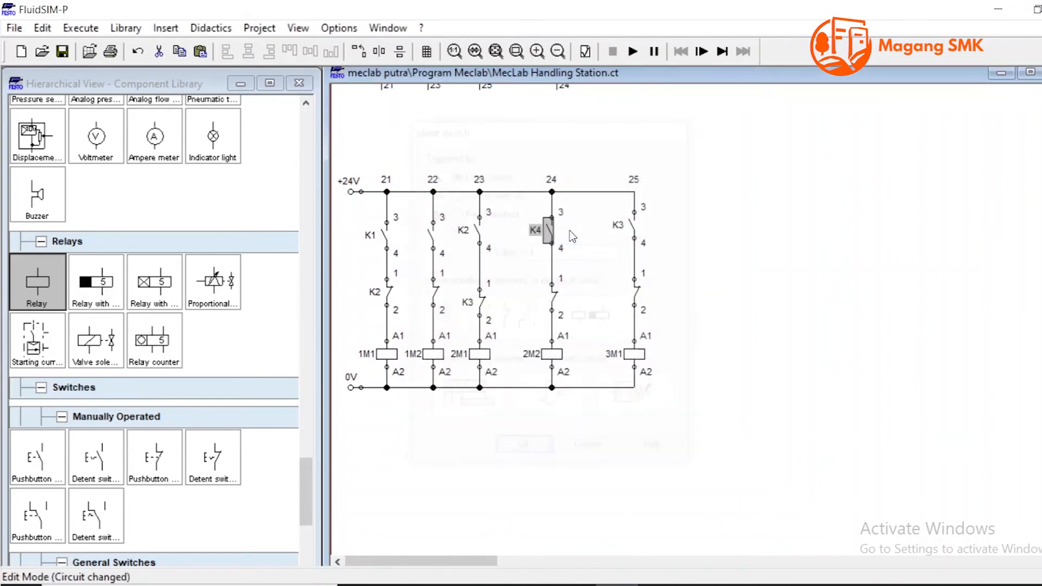
pyautogui.doubleClick(553, 288)
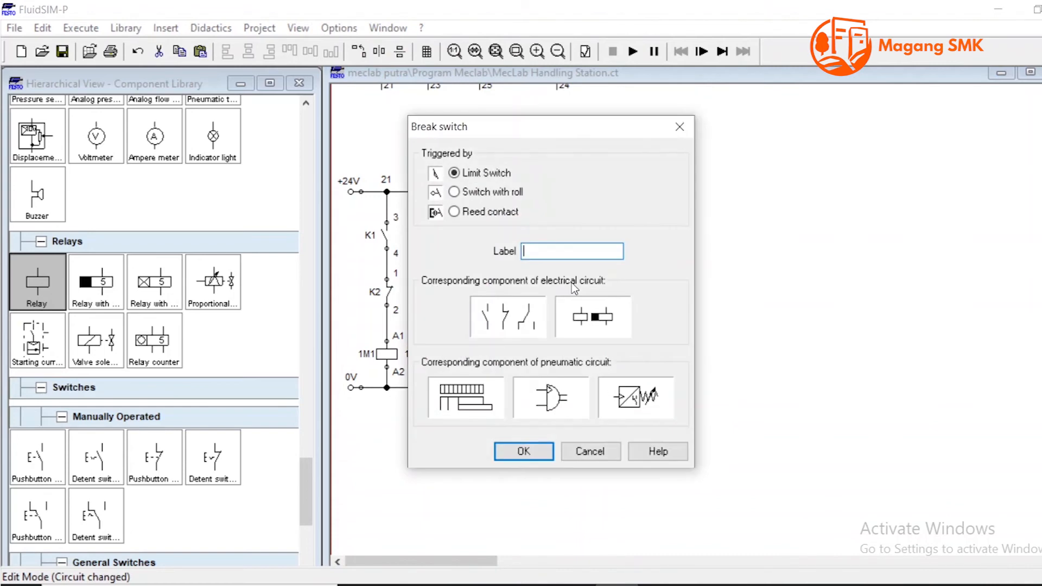
pyautogui.write('k5')
pyautogui.press('Return')
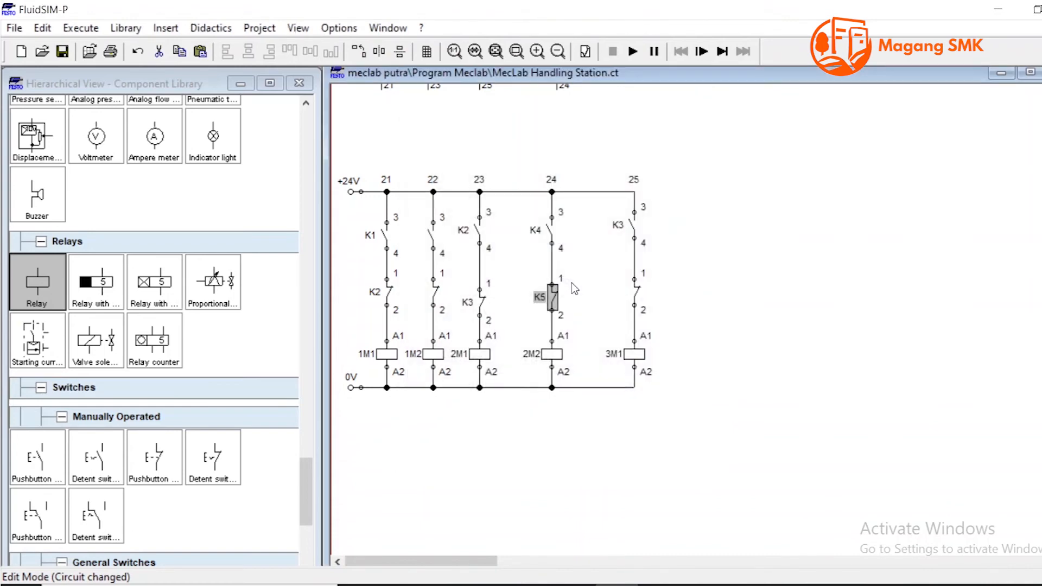
pyautogui.click(606, 286)
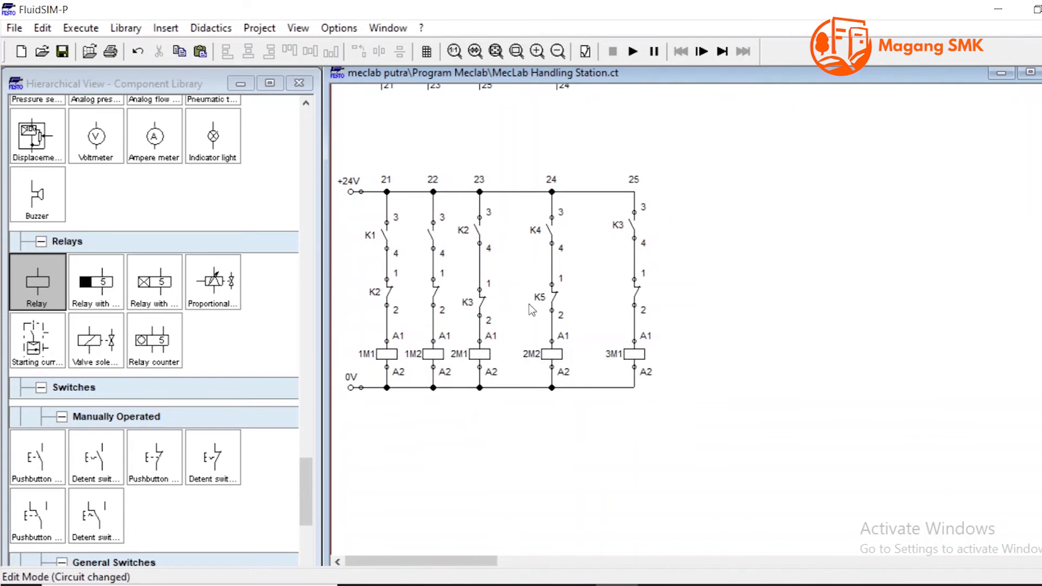
# Step: In the 1M2 coil's branch, label the make switch K5 and the break switch K6
pyautogui.doubleClick(434, 242)
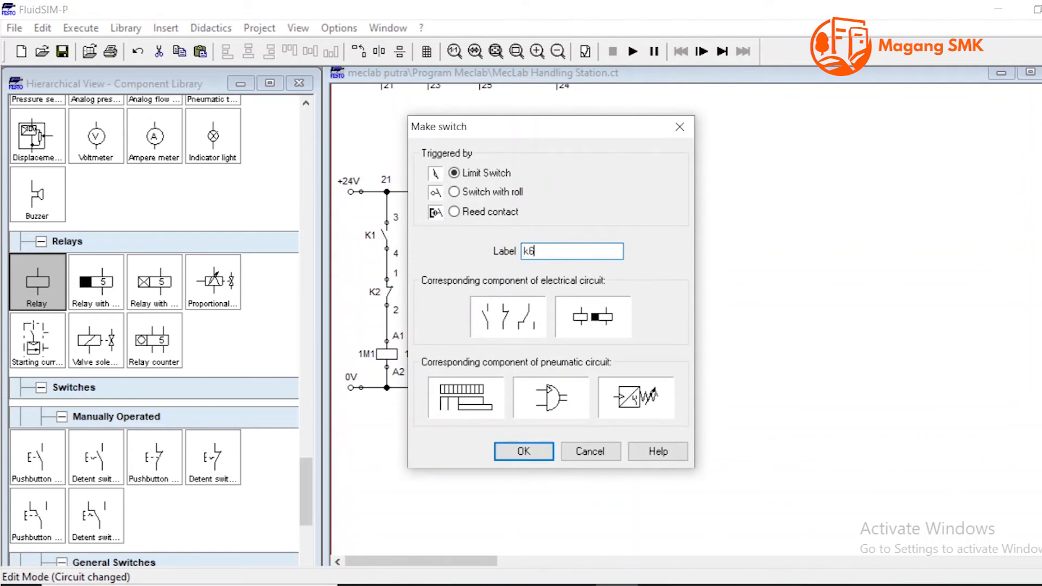
pyautogui.press('Return')
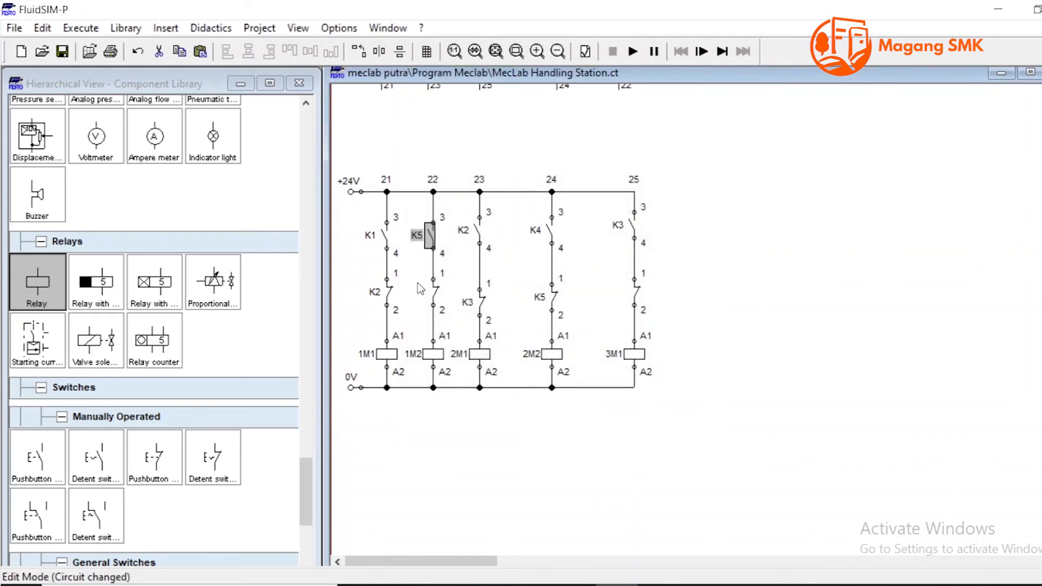
pyautogui.doubleClick(436, 294)
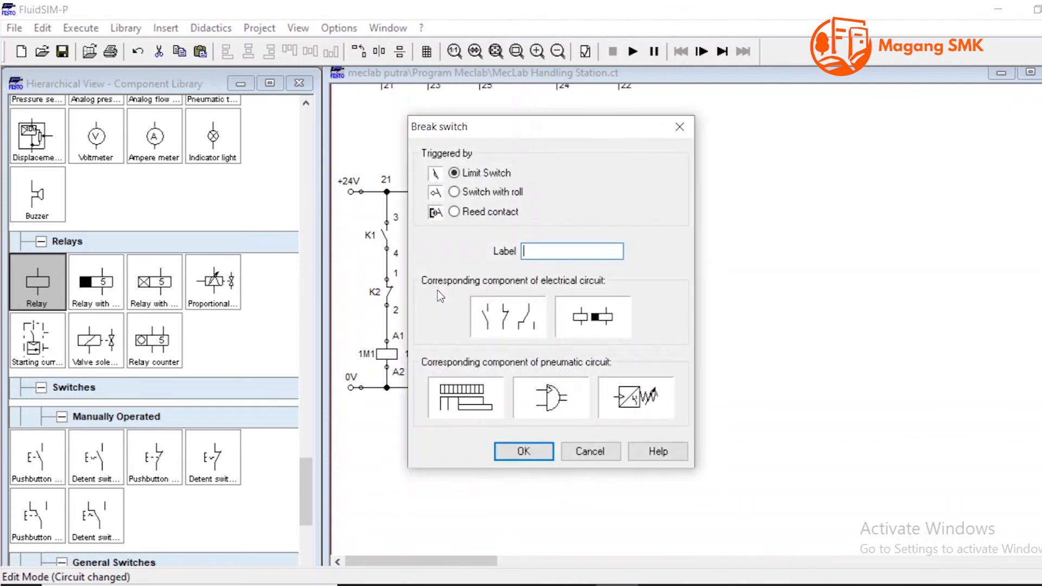
pyautogui.write('k5')
pyautogui.press('Return')
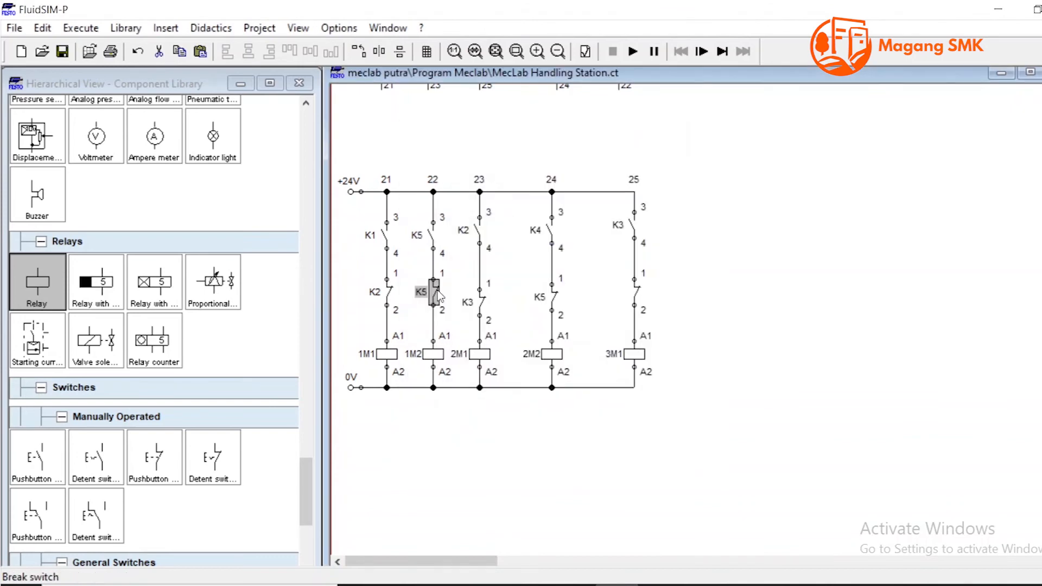
pyautogui.doubleClick(437, 294)
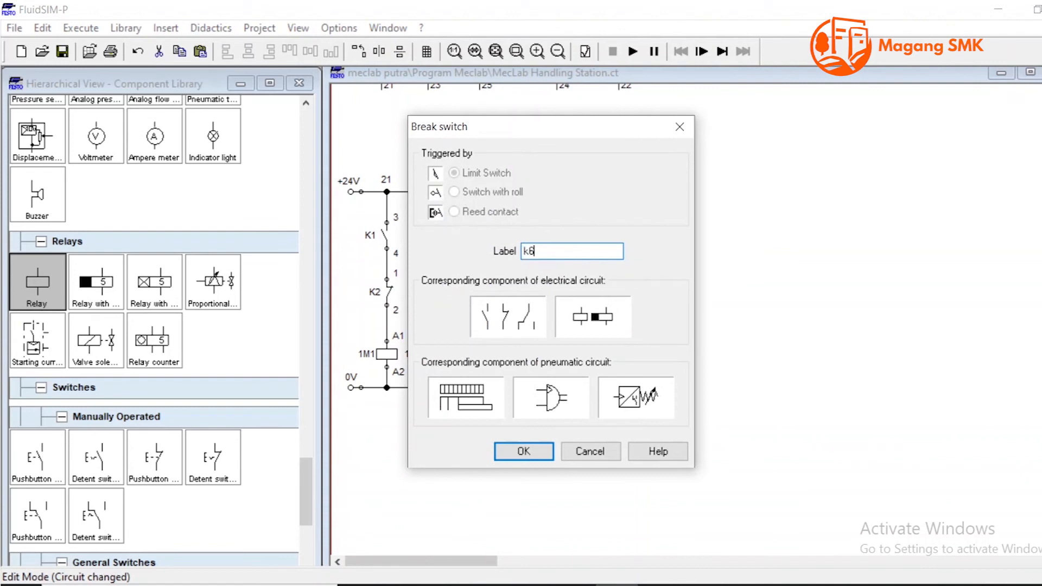
pyautogui.press('Return')
pyautogui.click(493, 236)
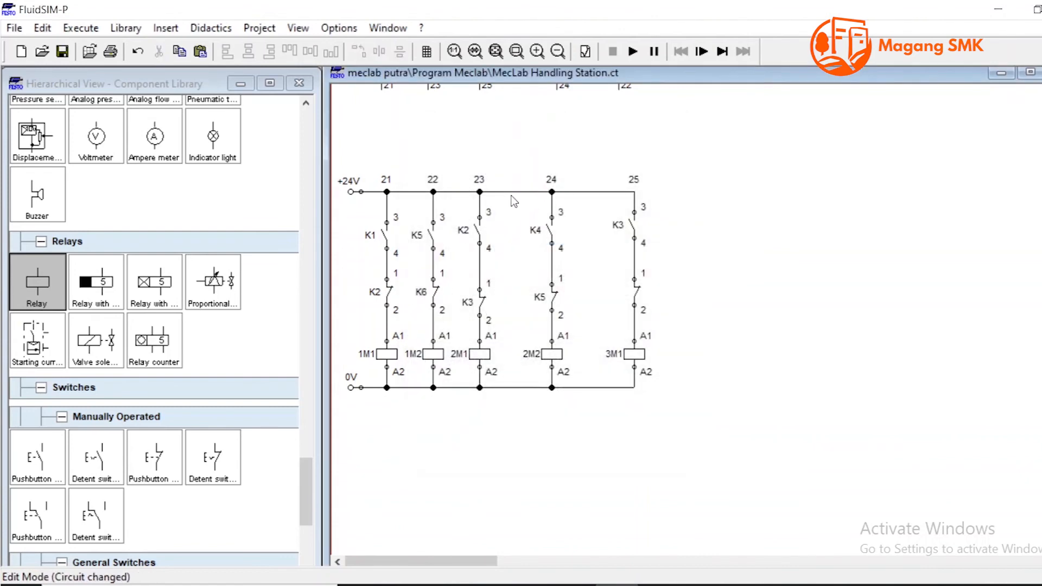
pyautogui.moveTo(507, 213)
pyautogui.mouseDown()
pyautogui.moveTo(530, 207)
pyautogui.moveTo(489, 313)
pyautogui.mouseUp()
pyautogui.moveTo(577, 213); pyautogui.dragTo(607, 375)
pyautogui.moveTo(504, 211); pyautogui.dragTo(536, 363)
pyautogui.click(597, 318)
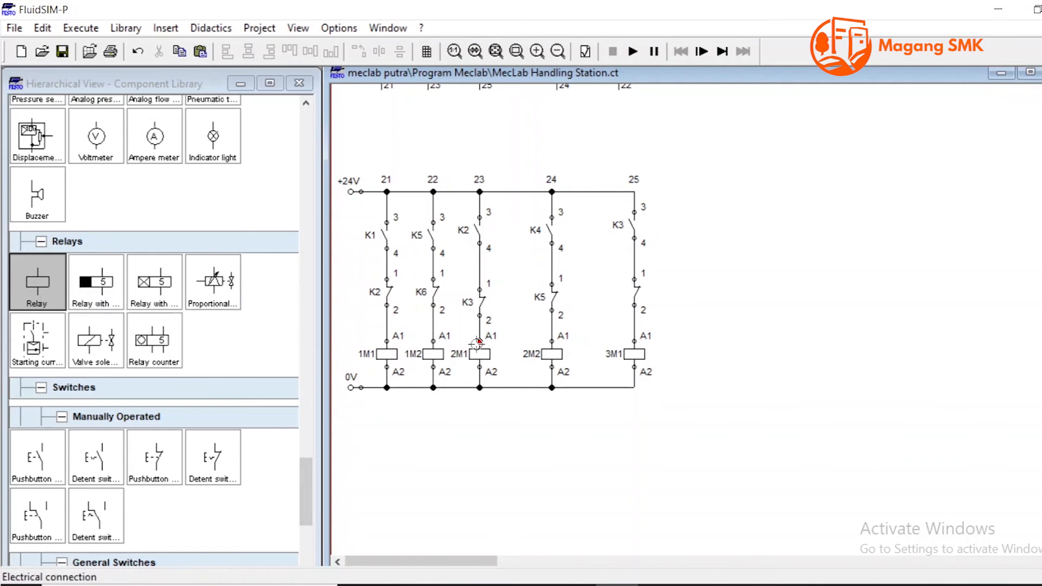
# Step: Place a make switch with a break switch below it in the gap between the 2M1 and 2M2 branches
pyautogui.scroll(1, 137, 278)
pyautogui.scroll(-1, 137, 278)
pyautogui.scroll(3, 137, 278)
pyautogui.scroll(-7, 137, 279)
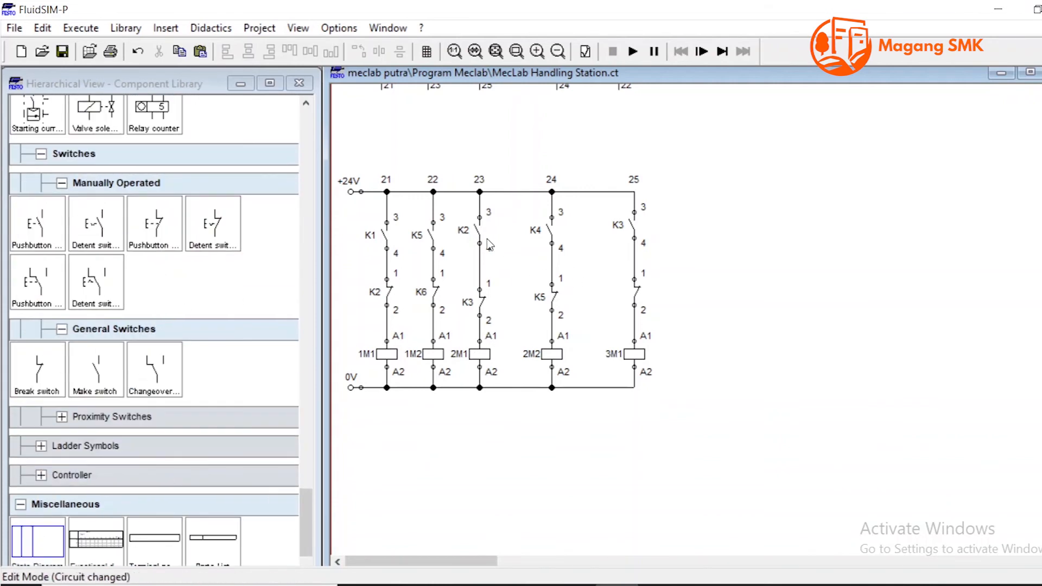
pyautogui.click(474, 236)
pyautogui.click(480, 301)
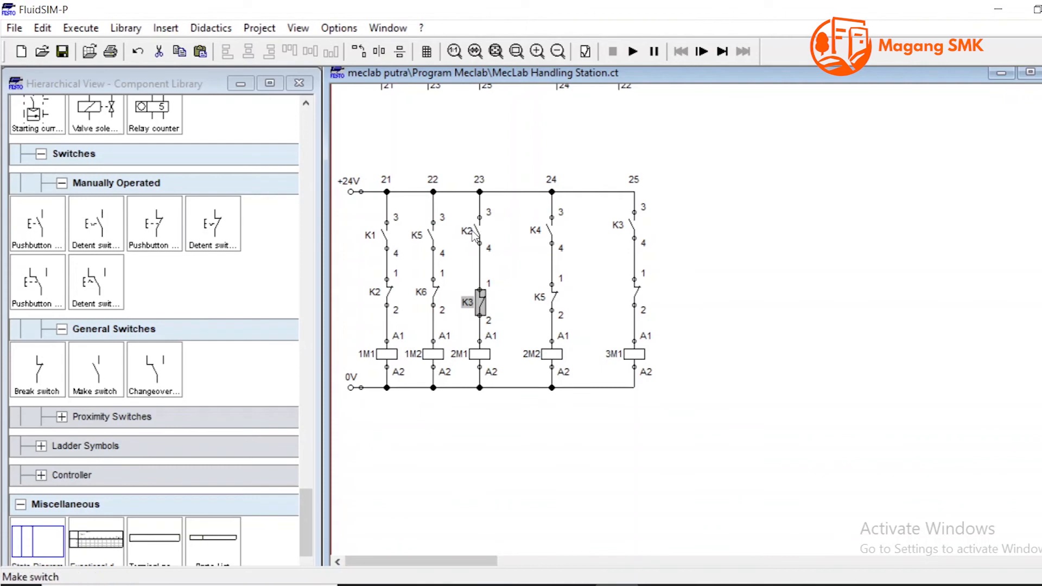
pyautogui.click(474, 235)
pyautogui.scroll(-1, 154, 267)
pyautogui.click(119, 322)
pyautogui.moveTo(119, 323); pyautogui.dragTo(502, 225)
pyautogui.moveTo(37, 312); pyautogui.dragTo(511, 298)
# Step: Wire the new switch branch from the +24V rail to the line just above the 2M1 coil, parallel to K2 and K3
pyautogui.moveTo(509, 241); pyautogui.dragTo(509, 191)
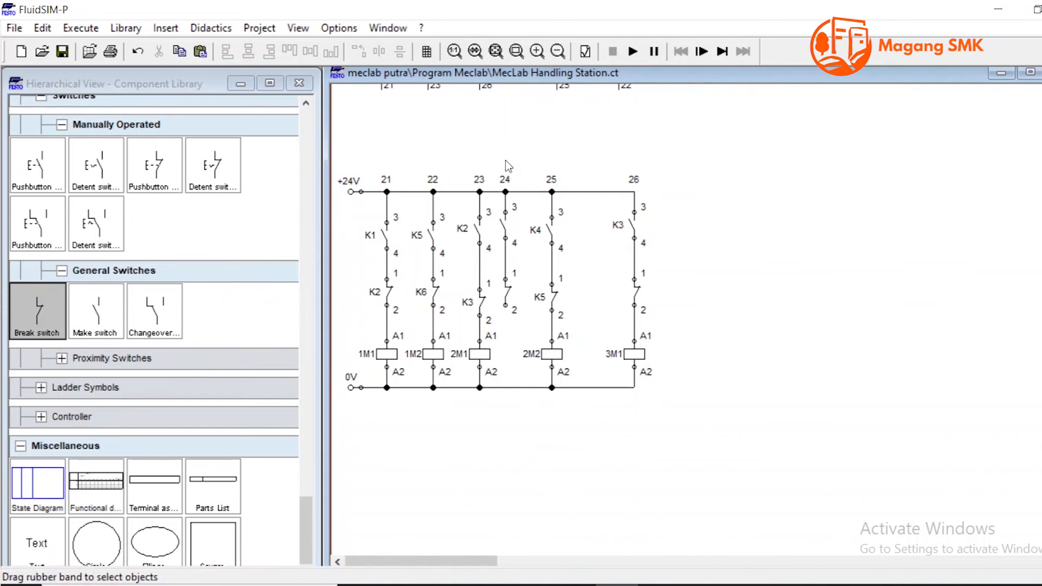
pyautogui.moveTo(505, 305); pyautogui.dragTo(504, 321)
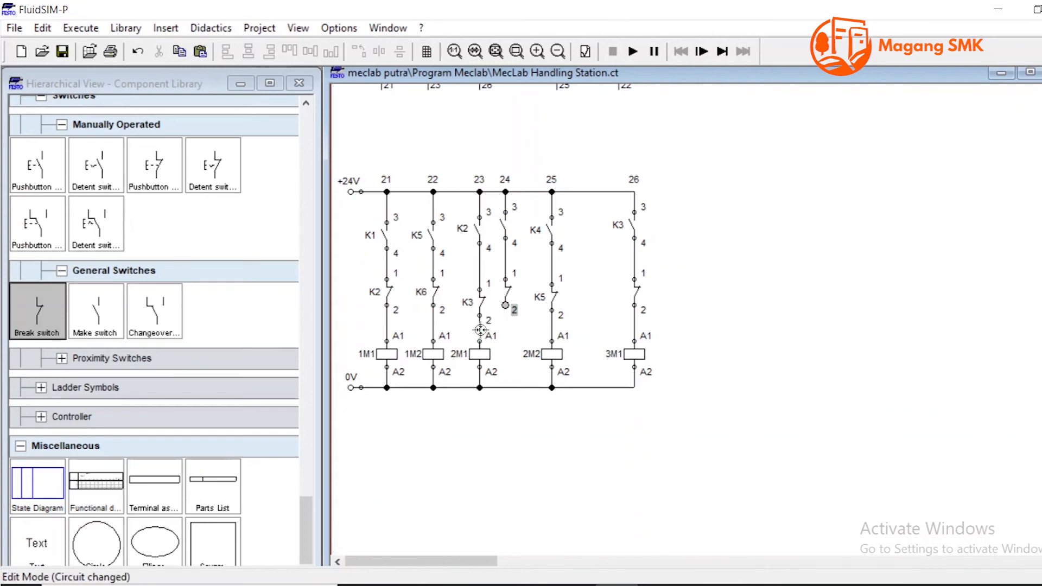
pyautogui.moveTo(479, 330); pyautogui.dragTo(505, 305)
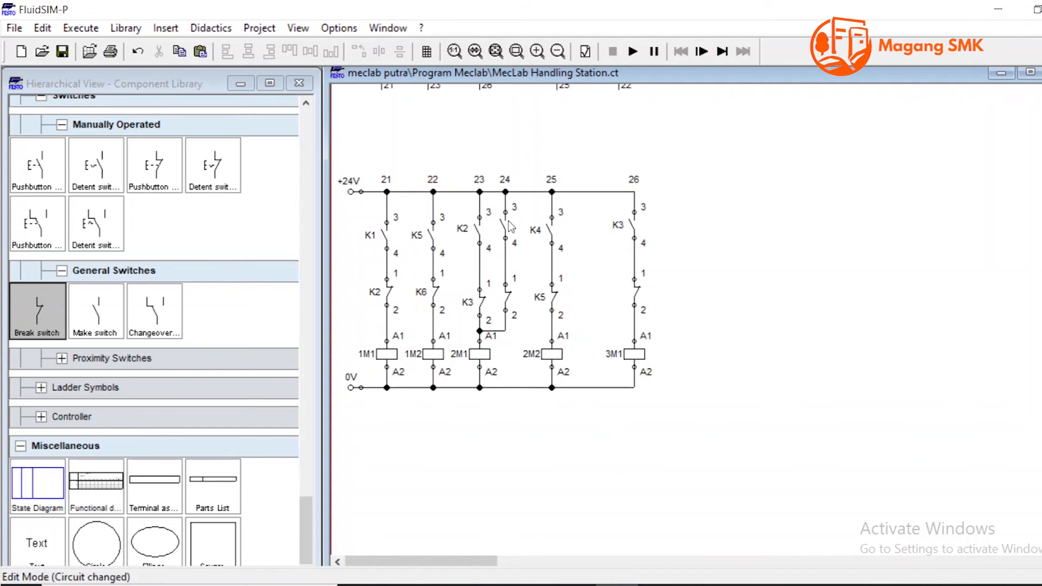
# Step: Label the make switch in the new parallel branch K6
pyautogui.doubleClick(509, 227)
pyautogui.write('K6')
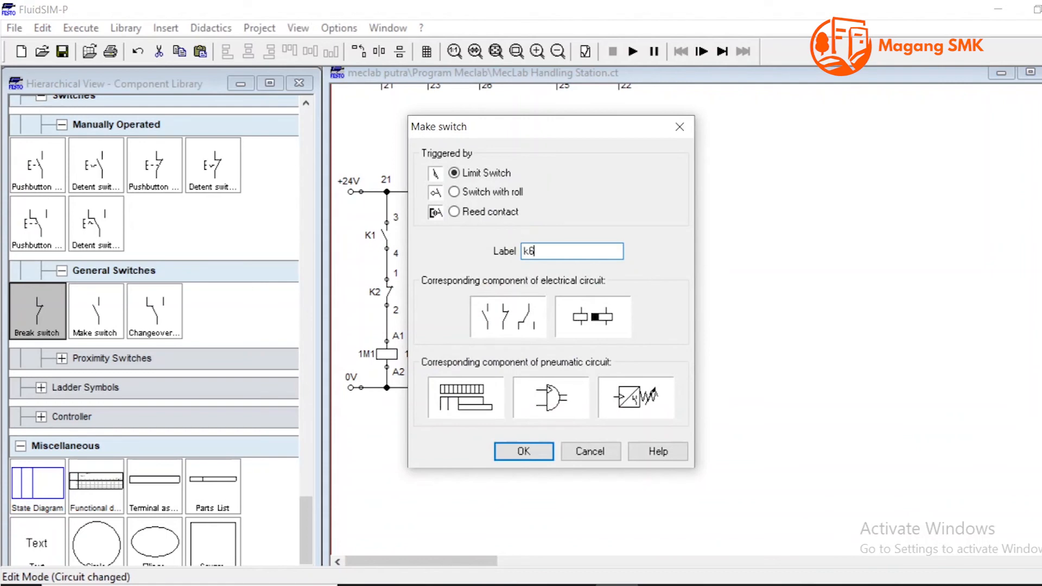
pyautogui.press('Return')
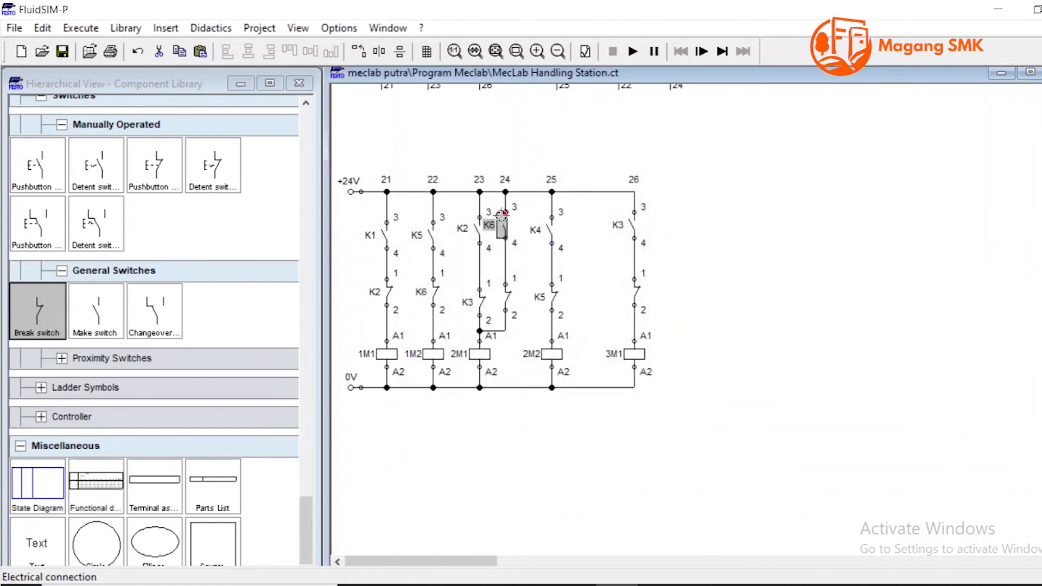
# Step: Label the break switch in the parallel branch above the 2M1 coil K7
pyautogui.click(532, 231)
pyautogui.doubleClick(515, 297)
pyautogui.write('K7')
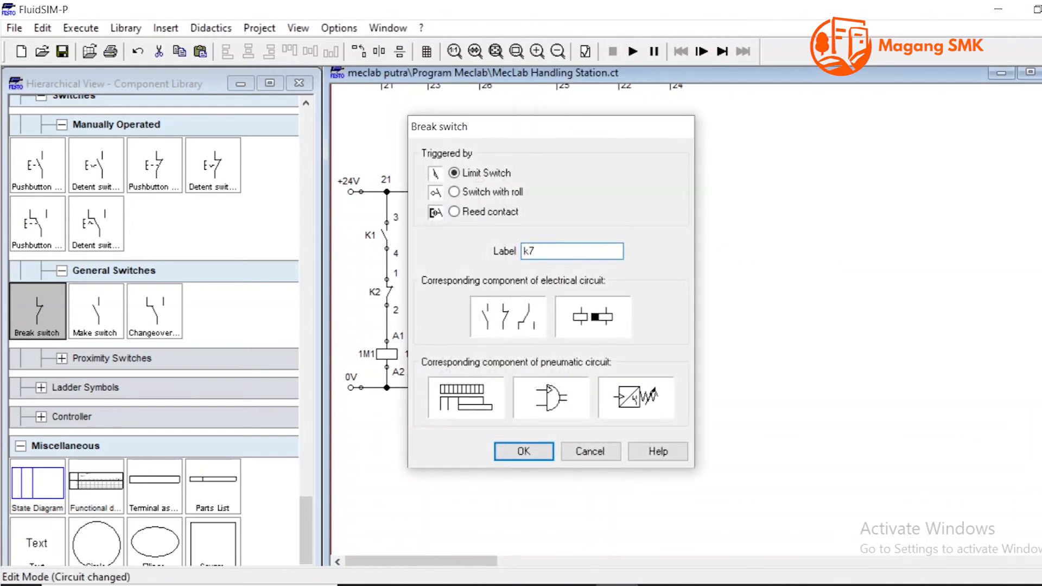
pyautogui.press('Return')
# Step: Place a make switch beside K5 in the 2M2 branch and wire it from the +24V rail to the line above the 2M2 coil
pyautogui.moveTo(93, 324); pyautogui.dragTo(570, 278)
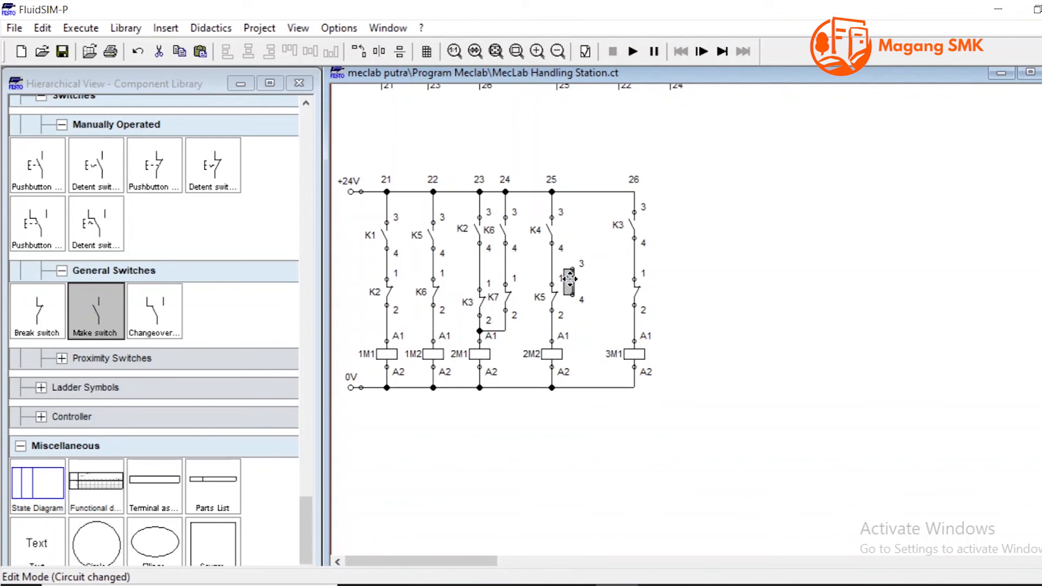
pyautogui.click(601, 290)
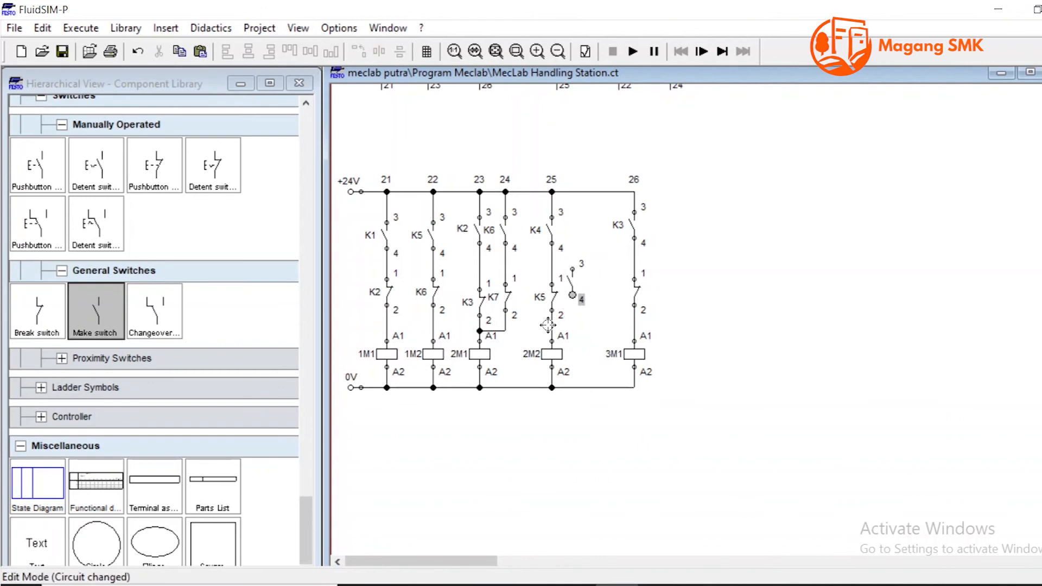
pyautogui.moveTo(548, 325); pyautogui.dragTo(551, 321)
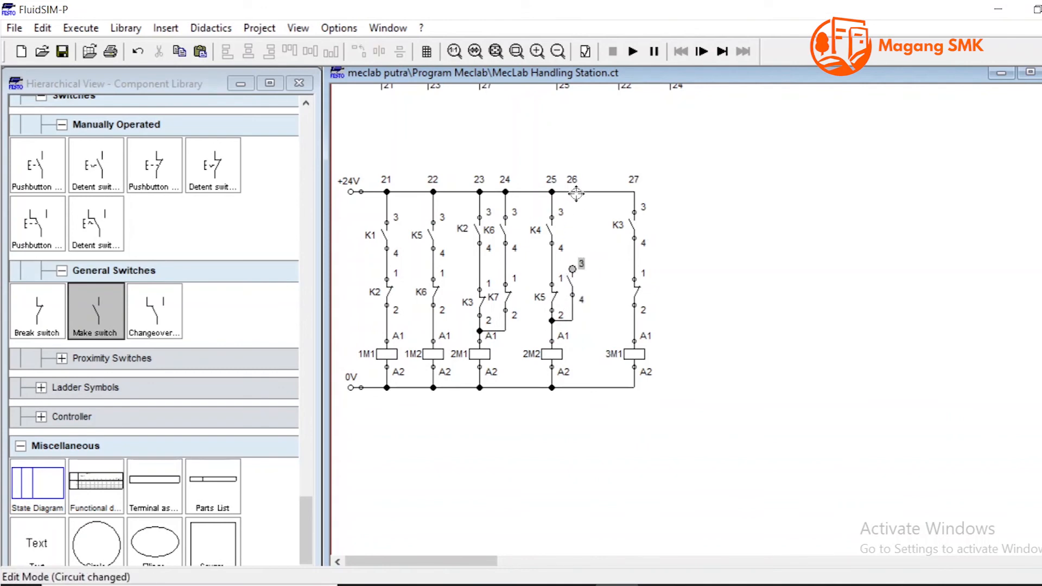
# Step: Label both the new parallel make switch at 2M2 and the break switch in the 3M1 coil's branch K7
pyautogui.doubleClick(575, 284)
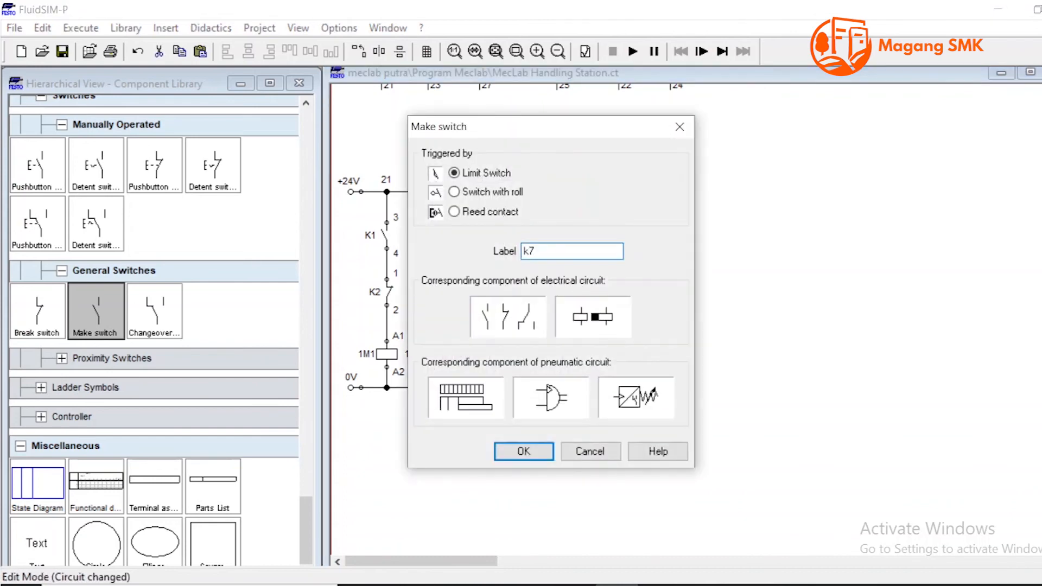
pyautogui.press('Return')
pyautogui.doubleClick(635, 290)
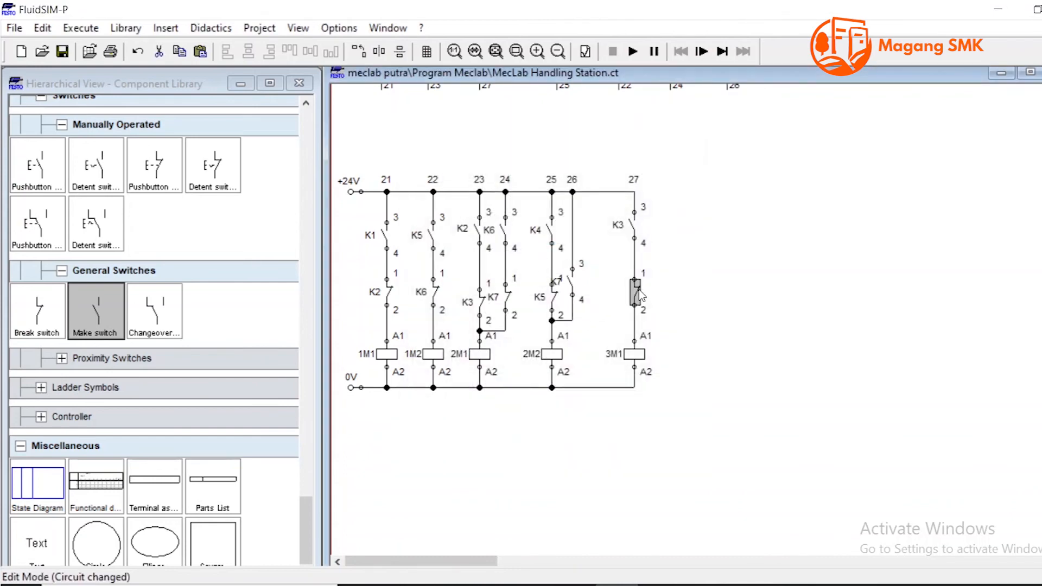
pyautogui.write('k7')
pyautogui.press('Return')
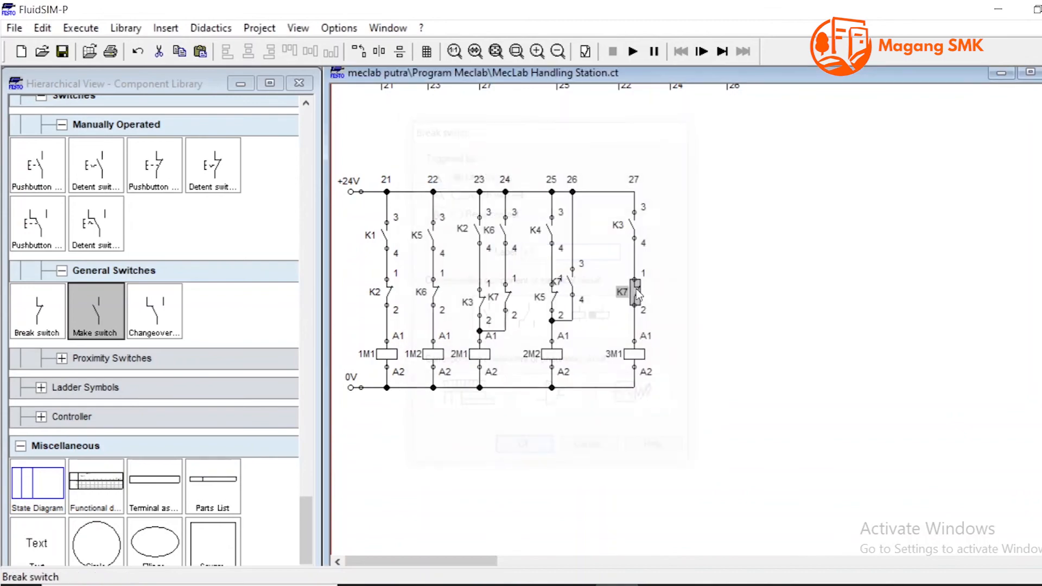
# Step: Check the relay circuit against the completed 1M1 to 3M1 output branches and inspect the FluidSIM port modules
pyautogui.scroll(1, 666, 118)
pyautogui.scroll(3, 666, 118)
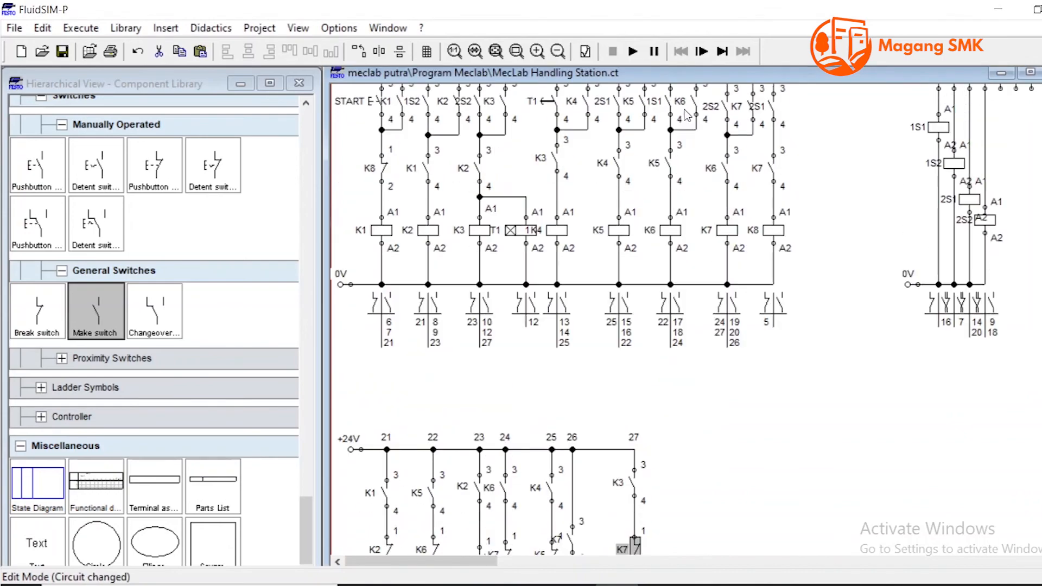
pyautogui.scroll(-3, 579, 300)
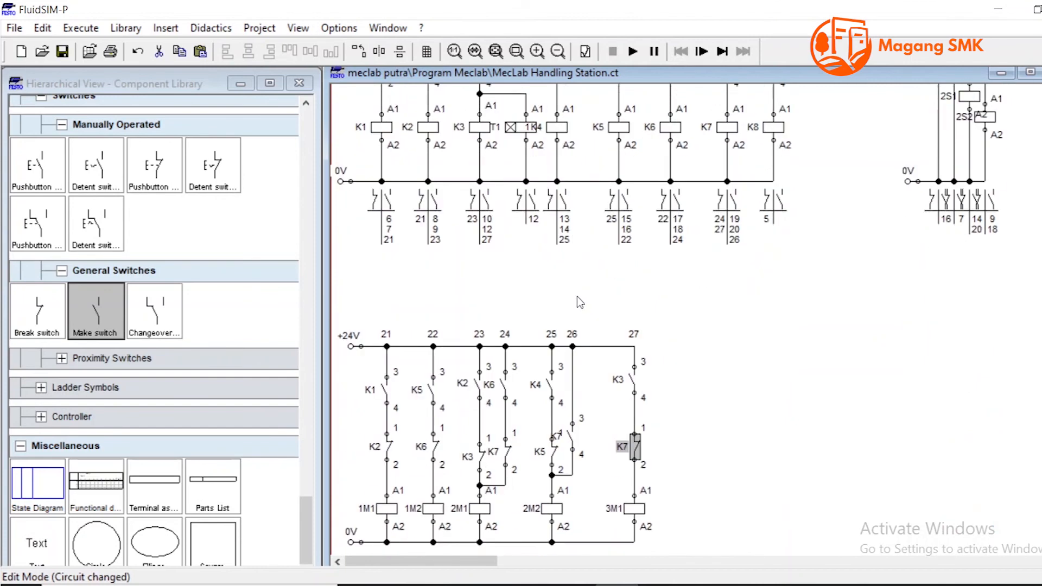
pyautogui.click(437, 271)
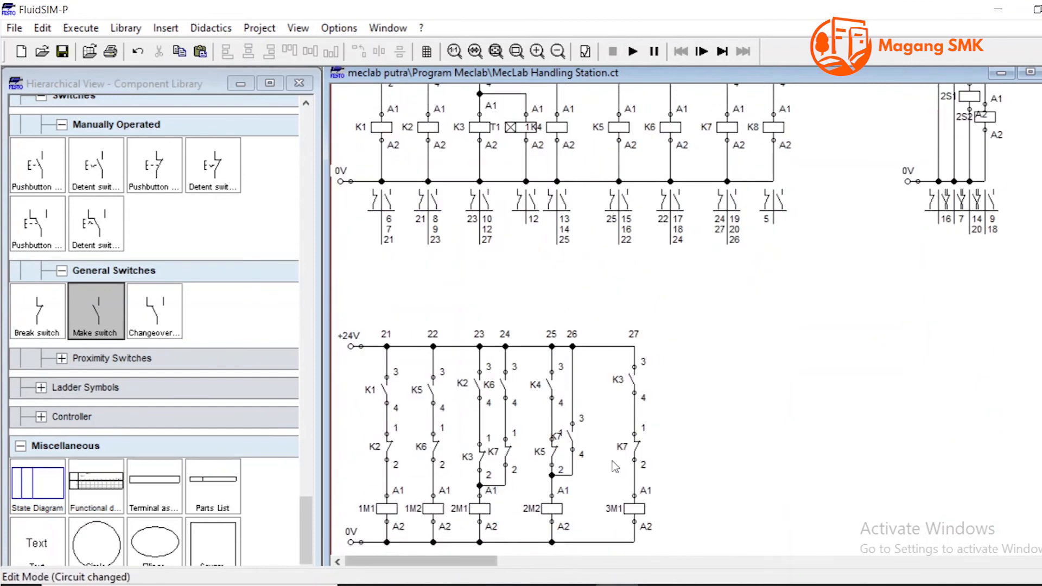
pyautogui.scroll(7, 732, 356)
pyautogui.moveTo(898, 176); pyautogui.dragTo(1039, 180)
pyautogui.hscroll(4, 1036, 182)
pyautogui.moveTo(691, 181); pyautogui.dragTo(862, 302)
pyautogui.scroll(-3, 178, 314)
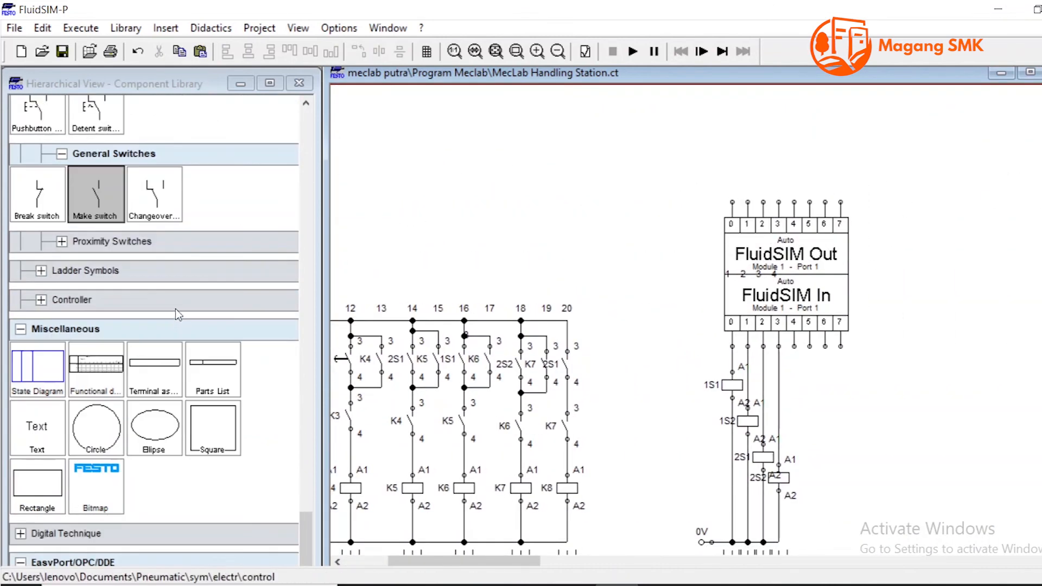
# Step: Place two make switches above the FluidSIM Out port, aligned with terminals 0 and 1
pyautogui.scroll(-2, 174, 312)
pyautogui.scroll(5, 174, 312)
pyautogui.moveTo(157, 313); pyautogui.dragTo(727, 157)
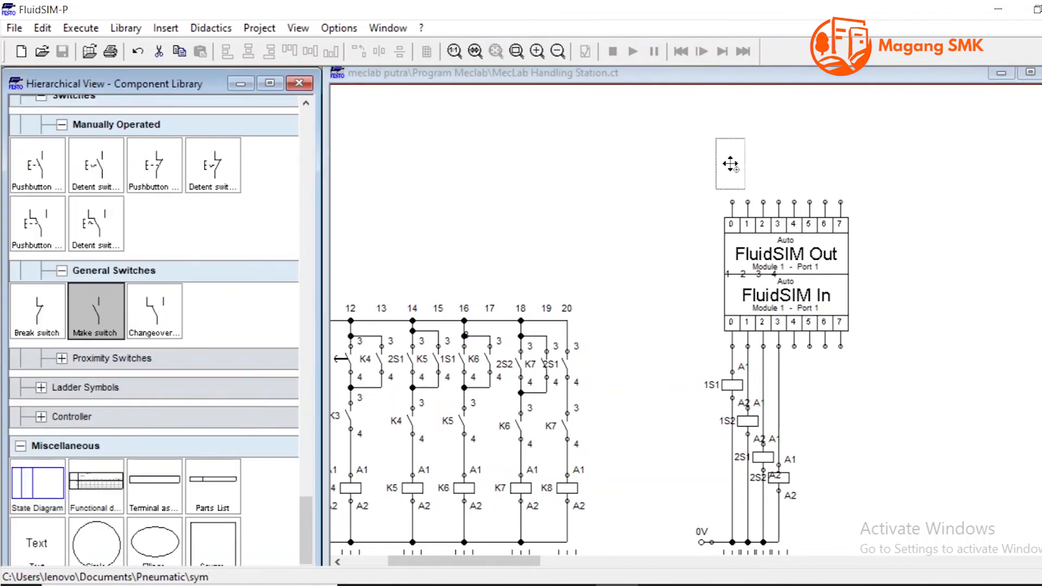
pyautogui.click(208, 297)
pyautogui.moveTo(95, 312); pyautogui.dragTo(743, 154)
pyautogui.click(724, 154)
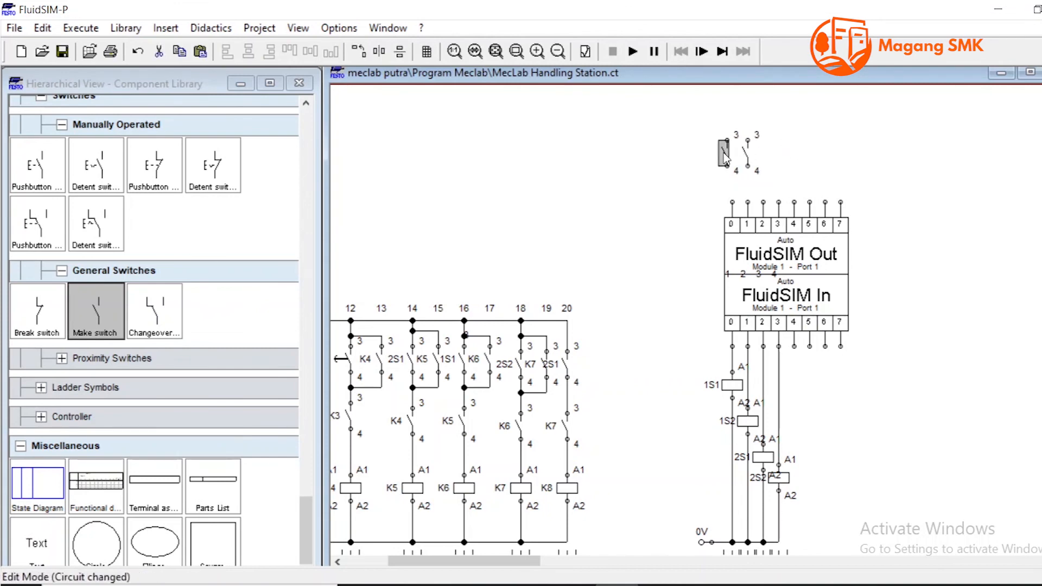
pyautogui.press('Right')
# Step: Add three more make switches in the same row, aligned with FluidSIM Out terminals 2, 3 and 4
pyautogui.moveTo(112, 312); pyautogui.dragTo(759, 150)
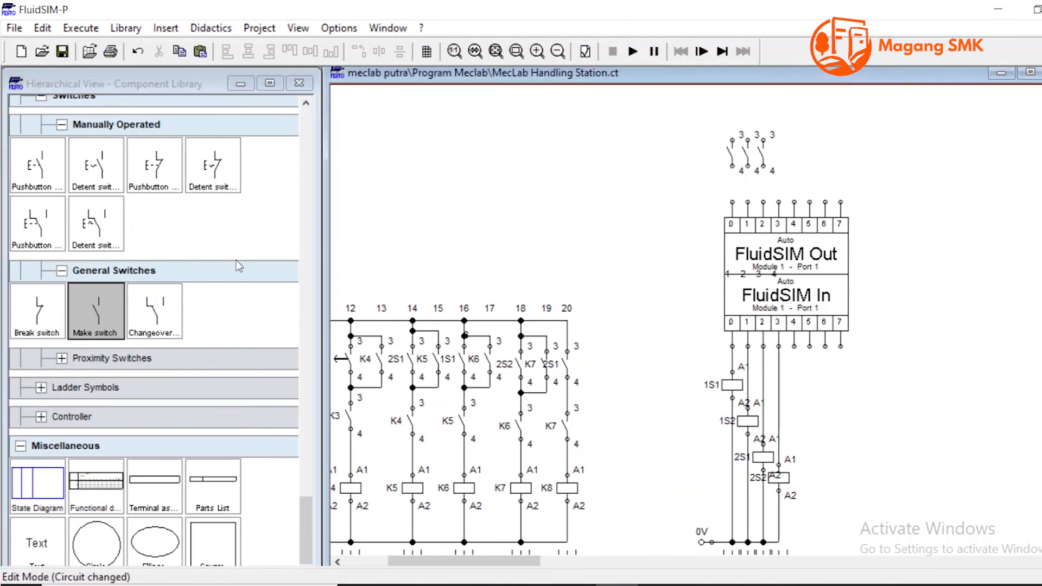
pyautogui.moveTo(101, 304); pyautogui.dragTo(774, 149)
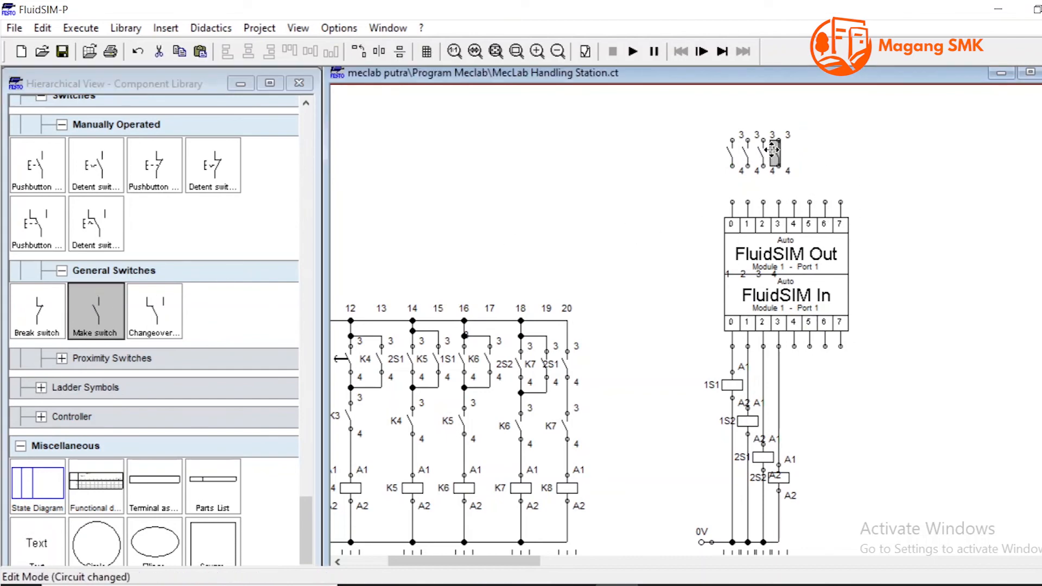
pyautogui.moveTo(95, 312); pyautogui.dragTo(795, 151)
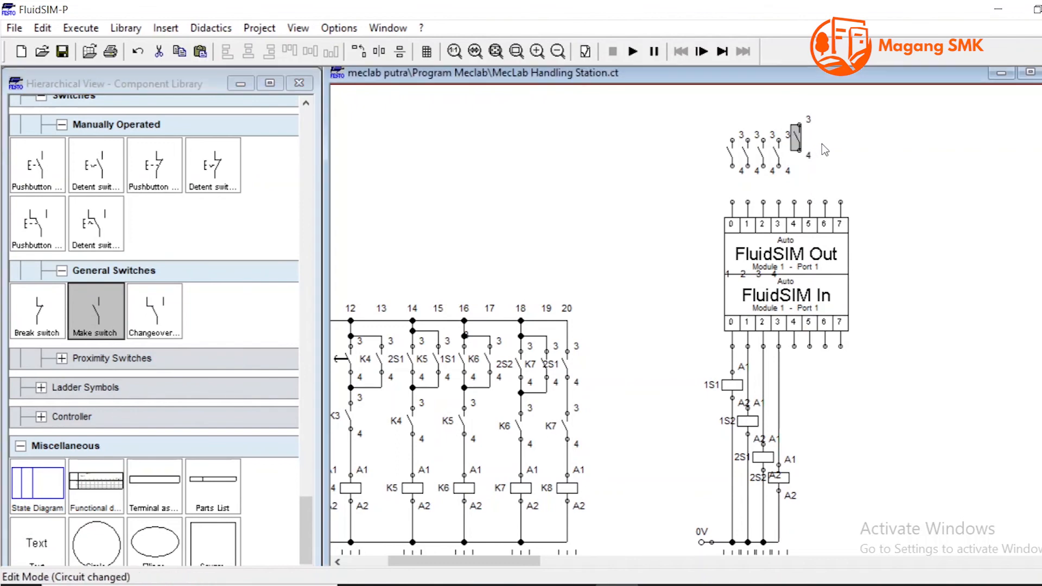
pyautogui.click(837, 154)
pyautogui.click(788, 154)
pyautogui.click(850, 210)
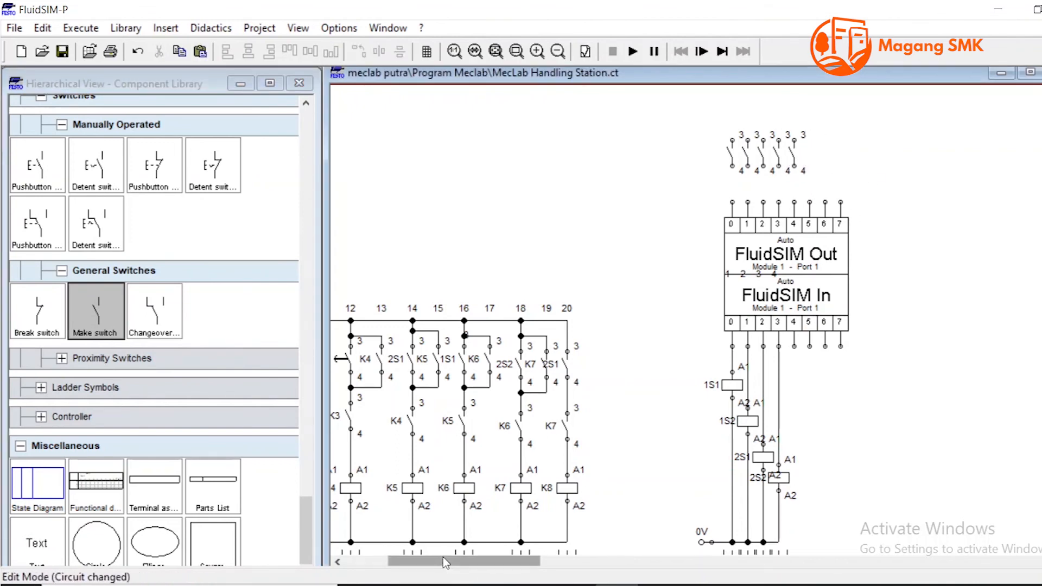
# Step: Check the labels and order of the solenoid coils in the lower output circuit
pyautogui.moveTo(446, 562); pyautogui.dragTo(408, 561)
pyautogui.scroll(-3, 552, 408)
pyautogui.scroll(-5, 551, 404)
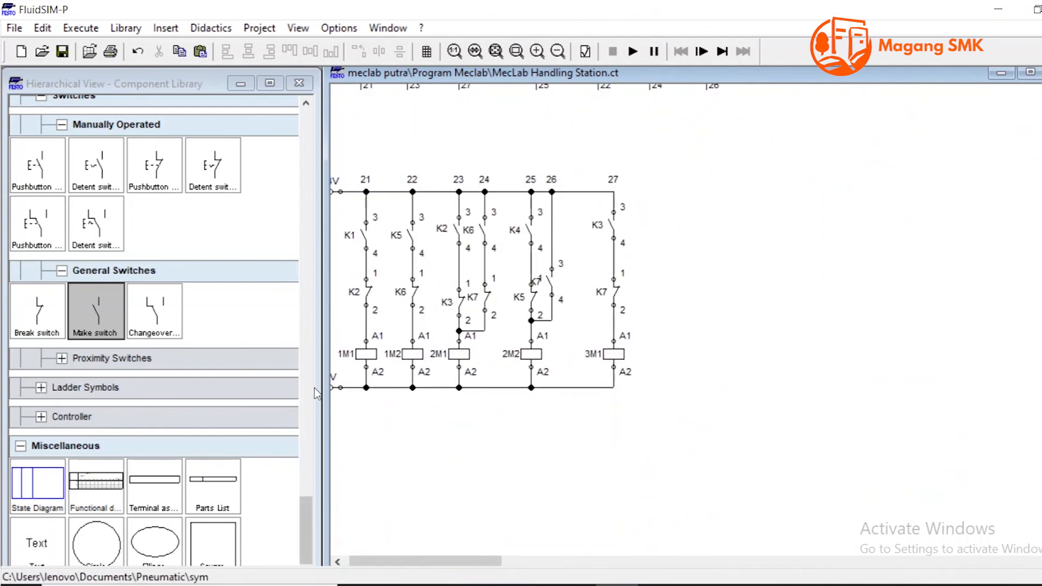
pyautogui.moveTo(350, 335); pyautogui.dragTo(690, 395)
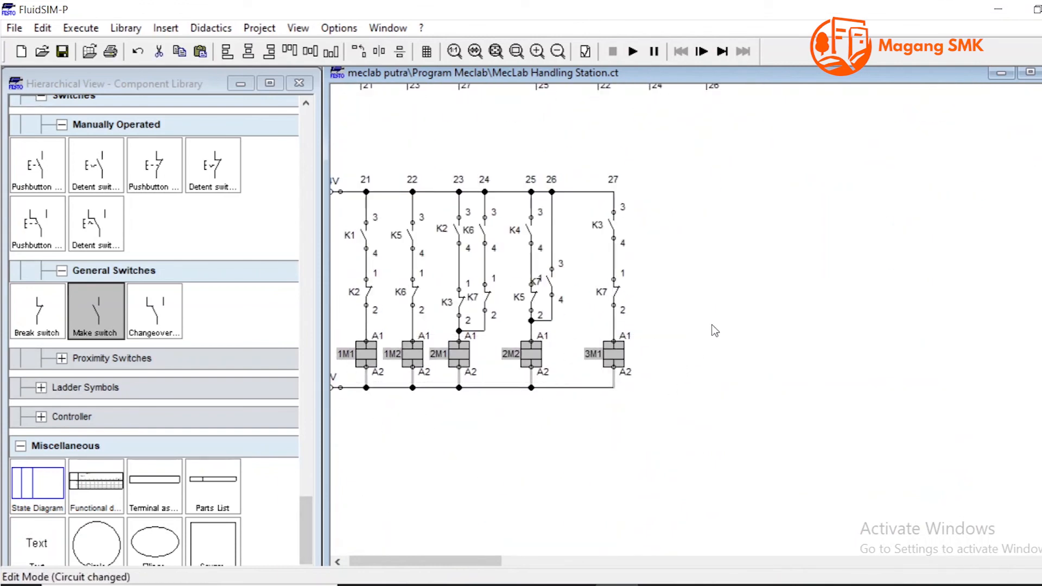
pyautogui.click(689, 431)
pyautogui.scroll(-5, 379, 548)
pyautogui.moveTo(380, 561); pyautogui.dragTo(468, 561)
pyautogui.scroll(10, 559, 358)
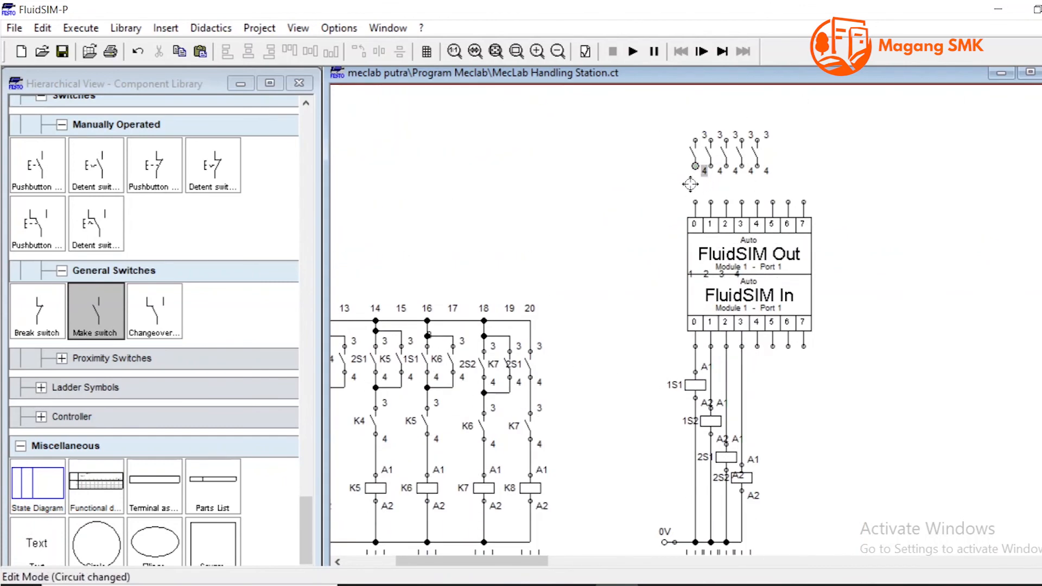
# Step: Place a +24V electrical connection above and to the left of the five make switches at the output port
pyautogui.scroll(6, 108, 239)
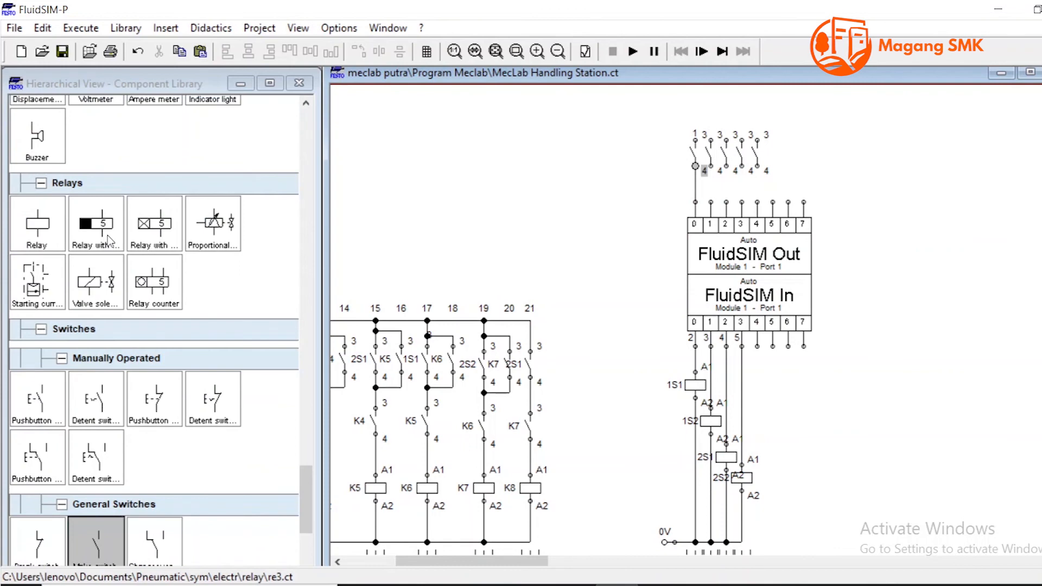
pyautogui.scroll(4, 112, 227)
pyautogui.moveTo(37, 339); pyautogui.dragTo(648, 108)
pyautogui.click(685, 115)
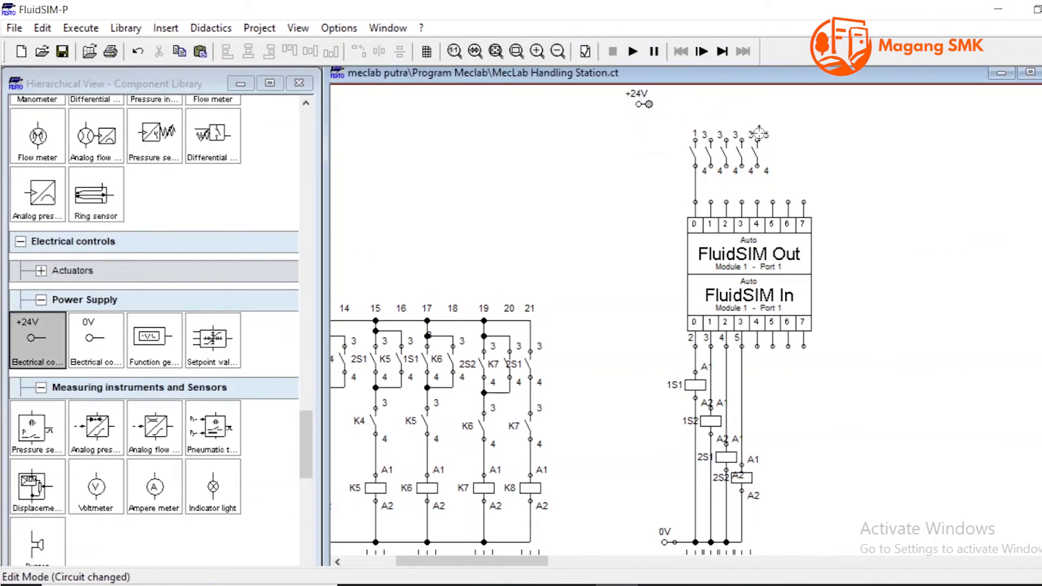
# Step: Wire the five make switches in parallel between the new +24V connection and FluidSIM Out terminals 0 to 4
pyautogui.moveTo(759, 133); pyautogui.dragTo(756, 140)
pyautogui.moveTo(739, 104); pyautogui.dragTo(741, 104)
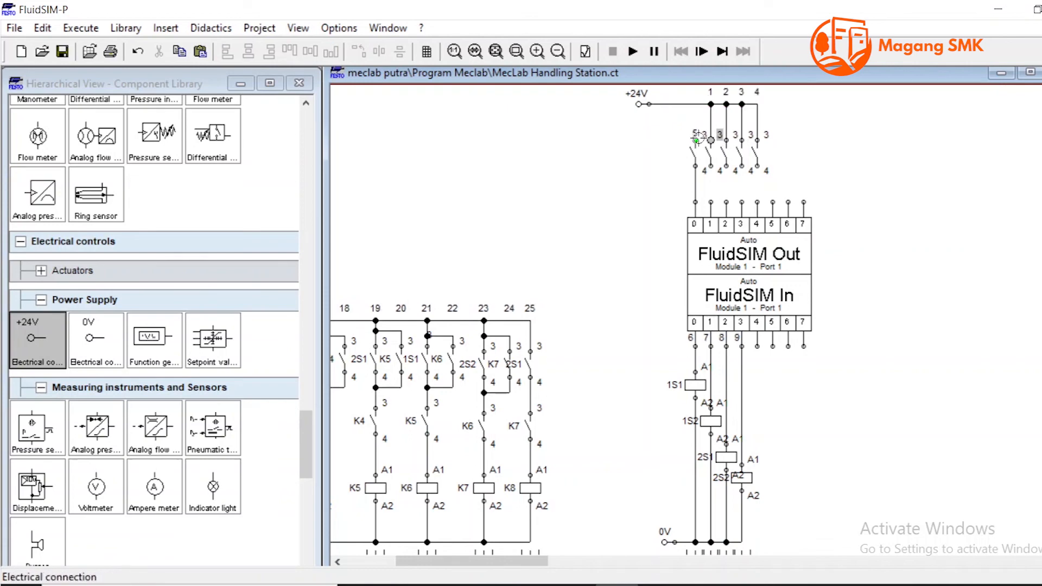
pyautogui.moveTo(689, 102); pyautogui.dragTo(695, 104)
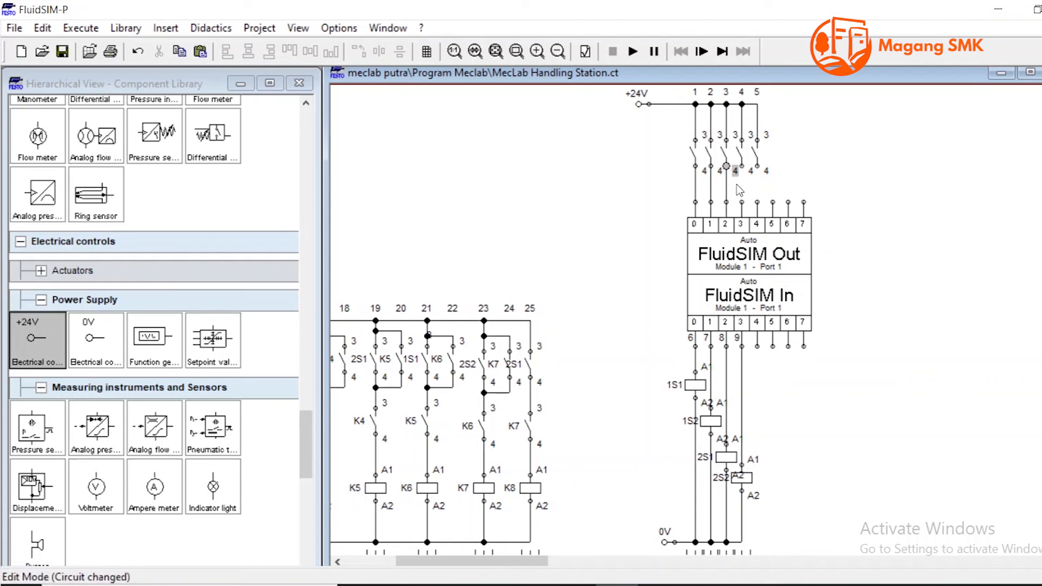
pyautogui.moveTo(755, 168); pyautogui.dragTo(755, 198)
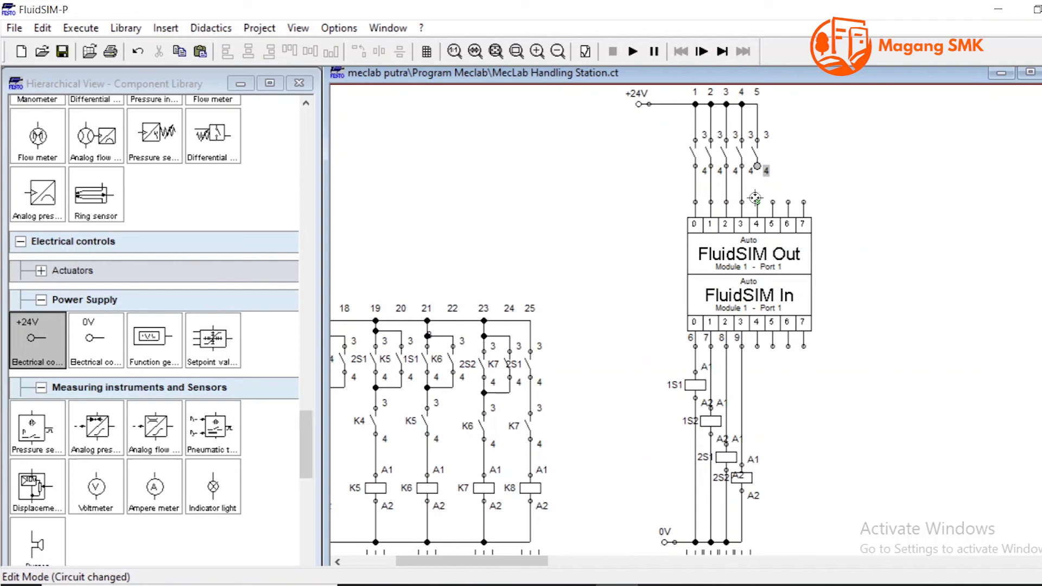
# Step: Label the make switches feeding FluidSIM Out terminals 0 and 1 as 1M1 and 1M2
pyautogui.doubleClick(691, 155)
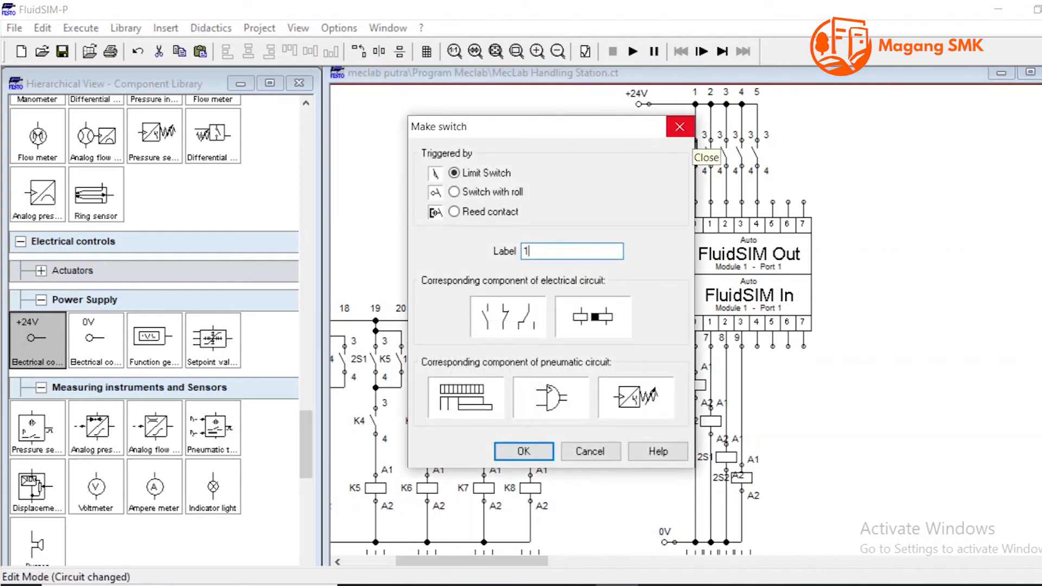
pyautogui.click(679, 129)
pyautogui.doubleClick(705, 152)
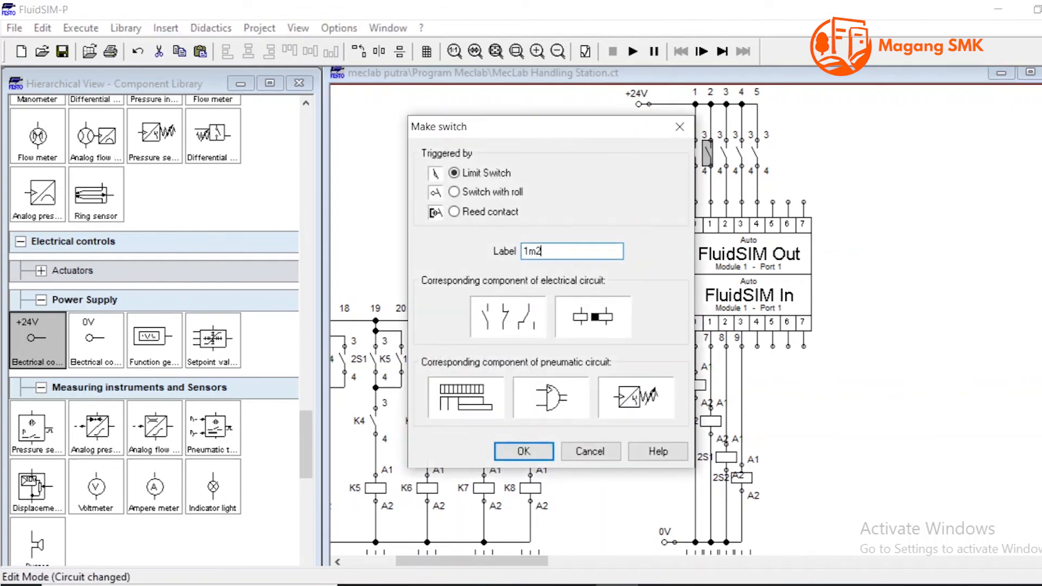
pyautogui.press('Return')
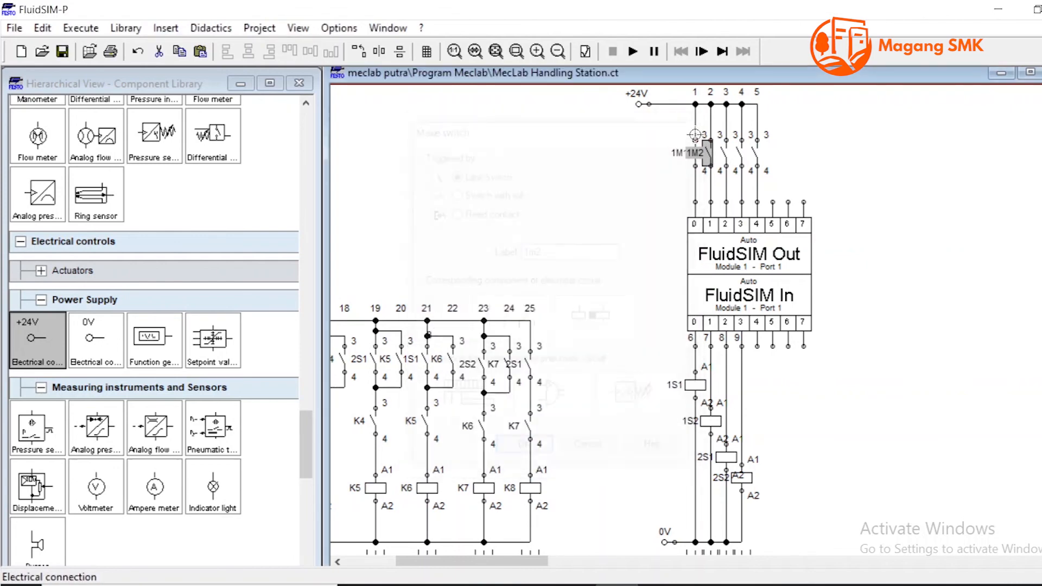
# Step: Label the make switches feeding FluidSIM Out terminals 2, 3 and 4 as 2M1, 2M2 and 3M1
pyautogui.doubleClick(730, 159)
pyautogui.write('2M1')
pyautogui.press('Return')
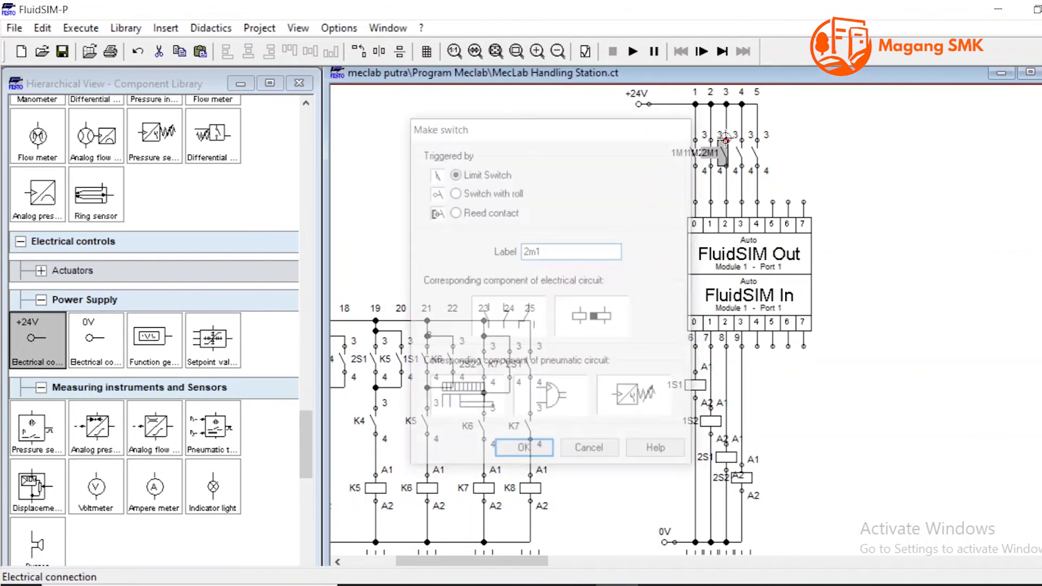
pyautogui.doubleClick(746, 162)
pyautogui.write('2')
pyautogui.press('Return')
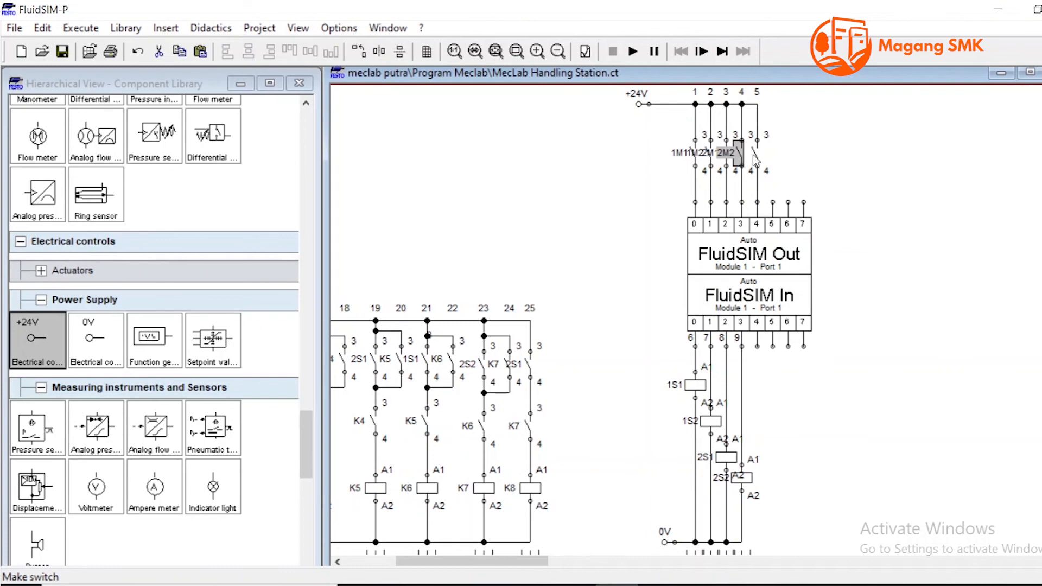
pyautogui.doubleClick(755, 157)
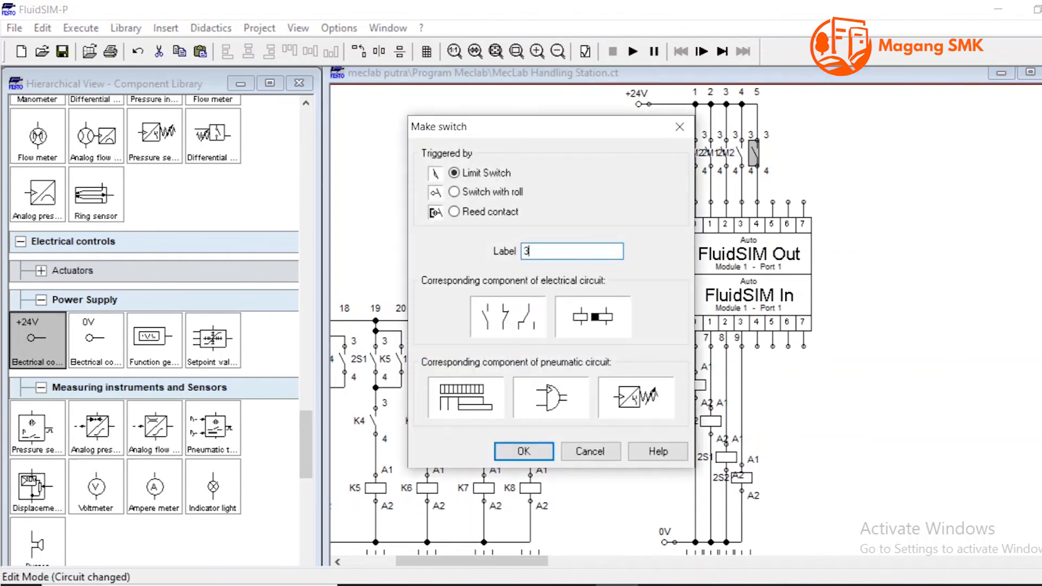
pyautogui.write('3m1')
pyautogui.press('Return')
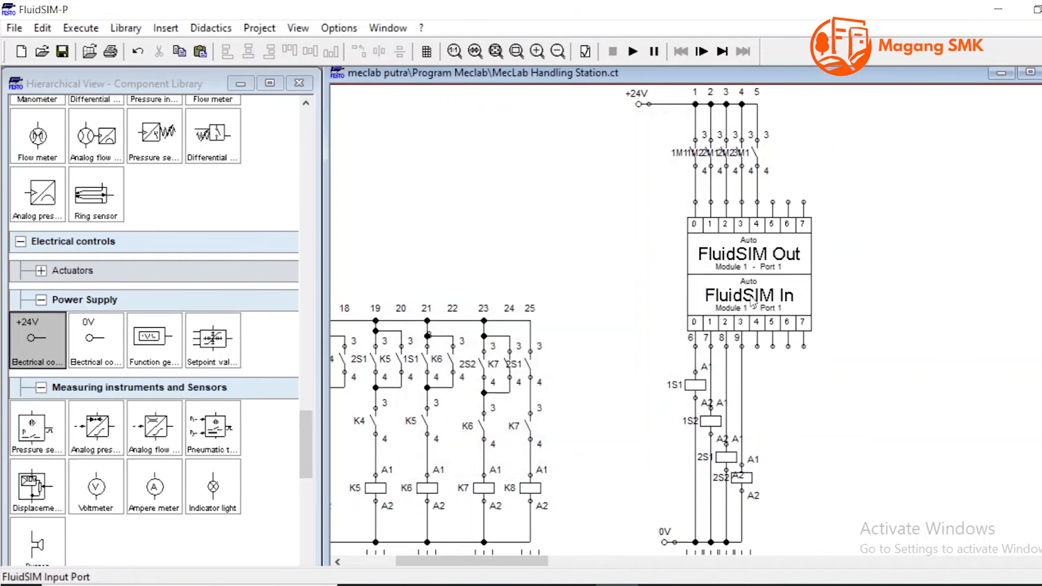
# Step: Look over the port wiring and the K1 to K8 relay circuit
pyautogui.scroll(-3, 612, 275)
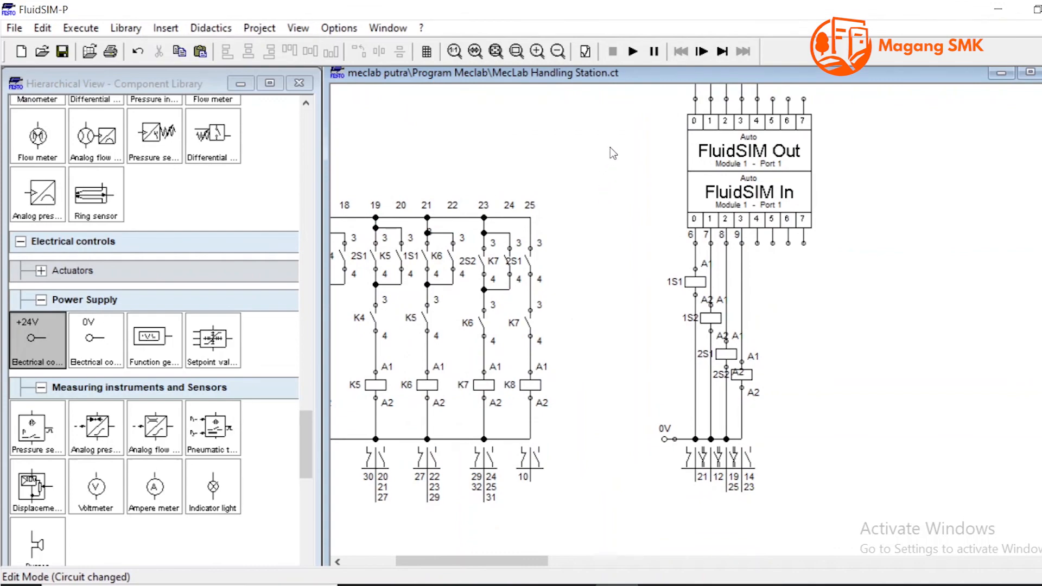
pyautogui.scroll(3, 610, 149)
pyautogui.moveTo(517, 562); pyautogui.dragTo(466, 561)
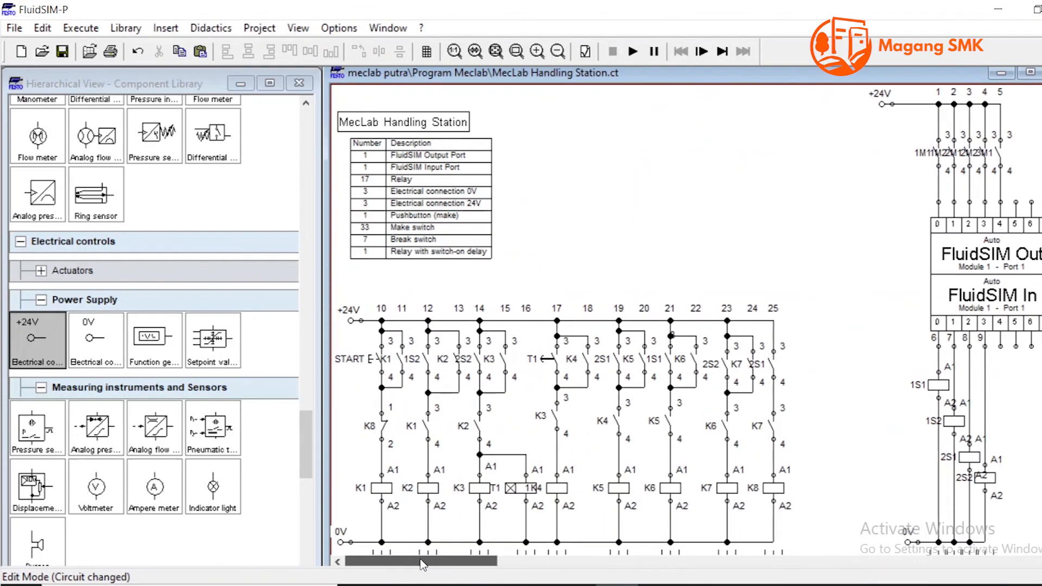
pyautogui.scroll(-3, 476, 306)
pyautogui.scroll(2, 751, 270)
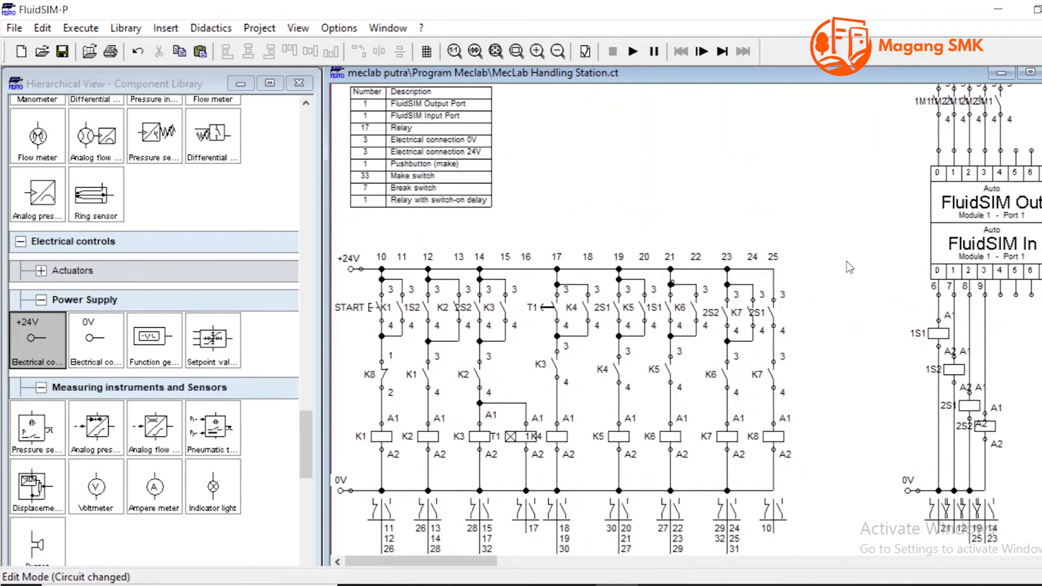
# Step: Review the completed circuit, from output branches 26 to 32 to the FluidSIM port wiring and sensor relays 1S1 to 2S2
pyautogui.scroll(-5, 494, 337)
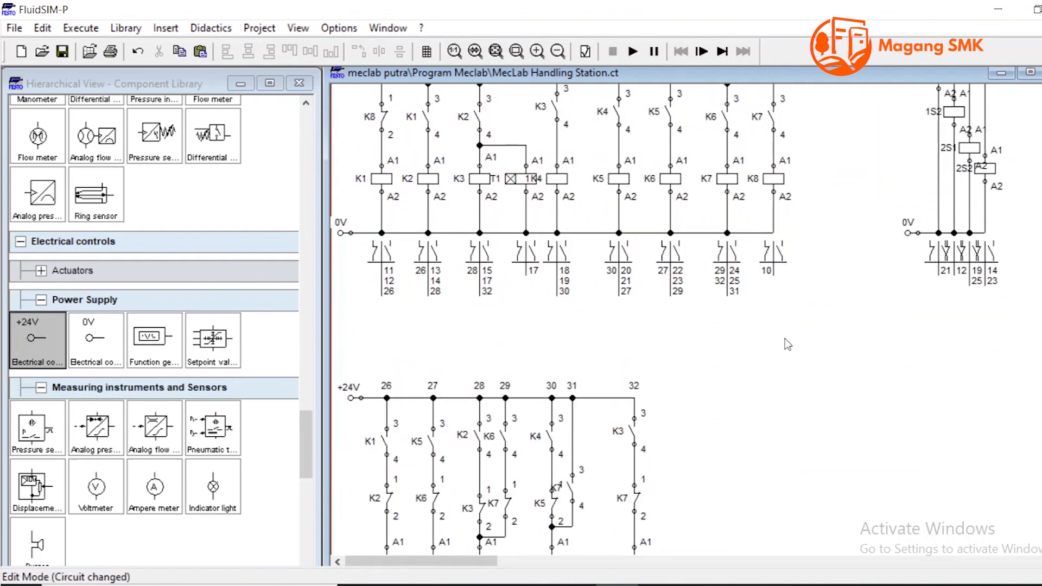
pyautogui.moveTo(470, 562); pyautogui.dragTo(527, 561)
pyautogui.scroll(6, 644, 476)
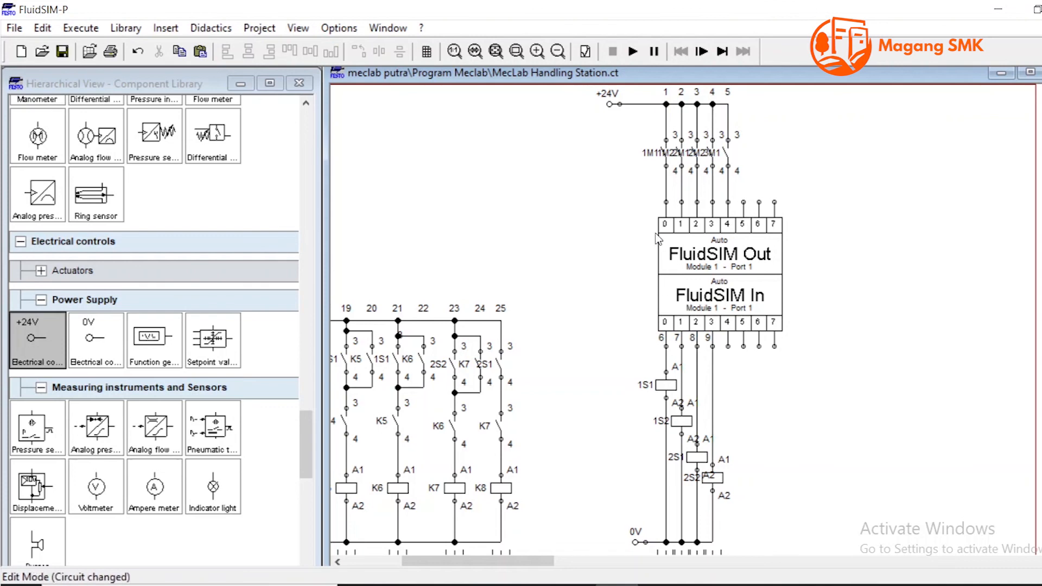
pyautogui.scroll(-3, 478, 293)
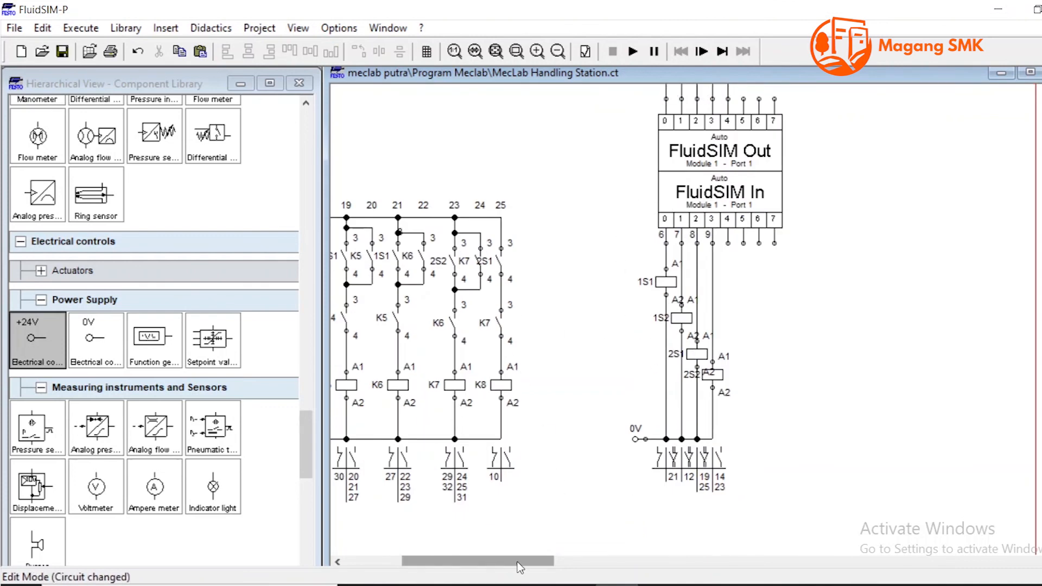
pyautogui.moveTo(519, 567); pyautogui.dragTo(463, 567)
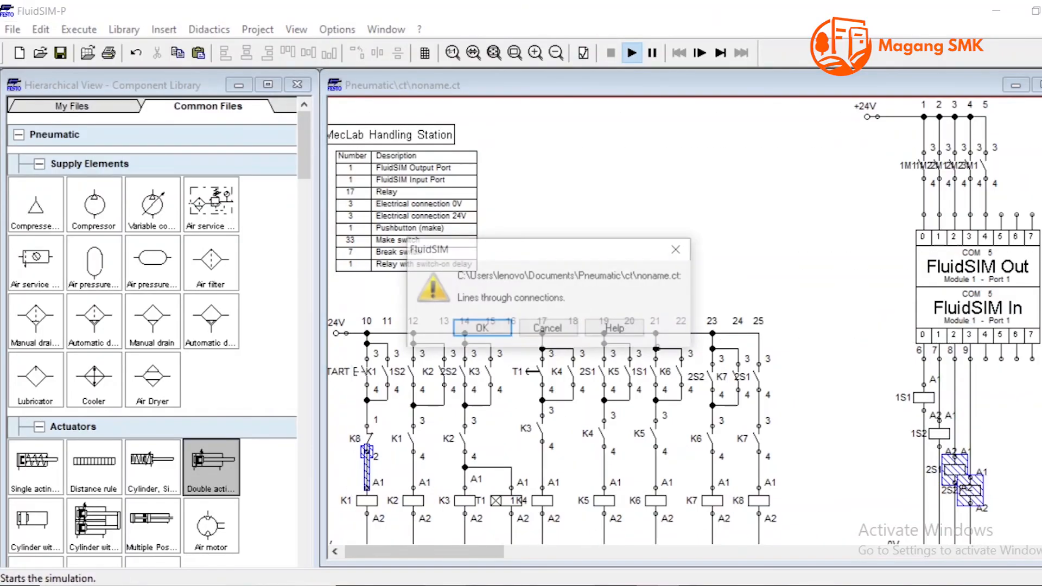
# Step: Start the simulation despite the connection warnings and actuate the START pushbutton to run the handling station cycle
pyautogui.click(487, 328)
pyautogui.click(486, 330)
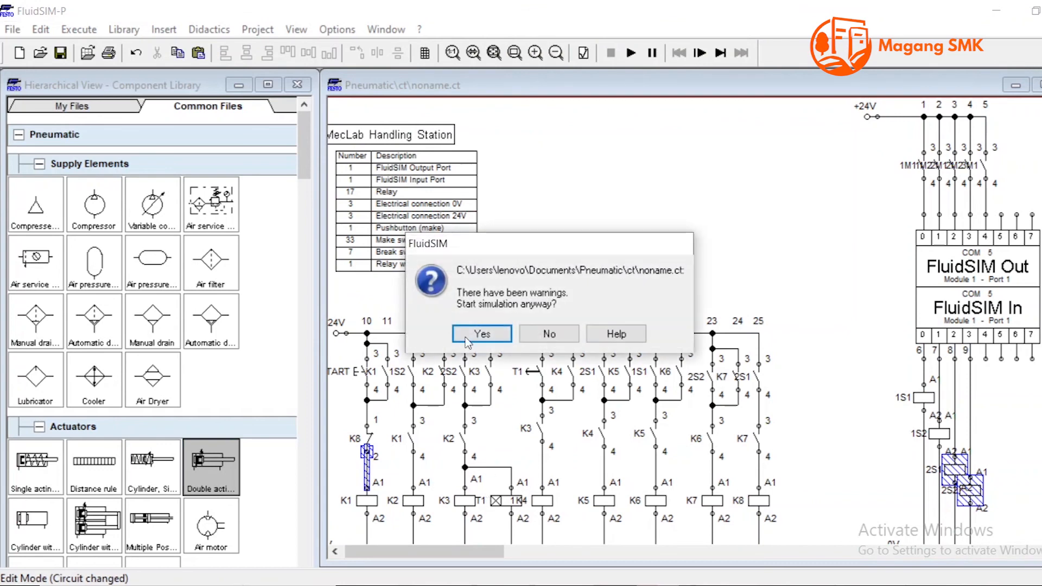
pyautogui.click(486, 331)
pyautogui.moveTo(436, 552); pyautogui.dragTo(433, 552)
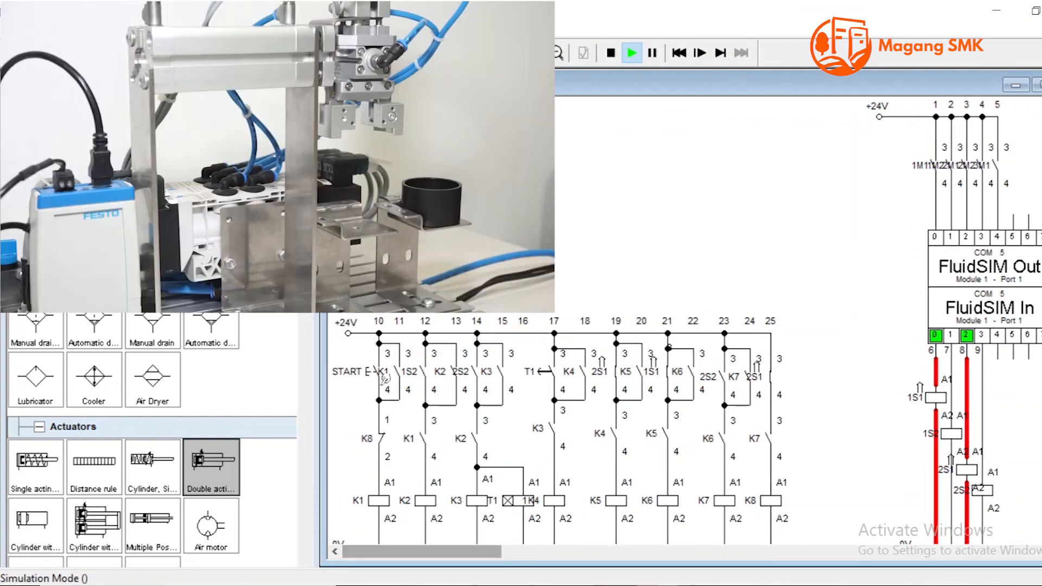
pyautogui.click(381, 371)
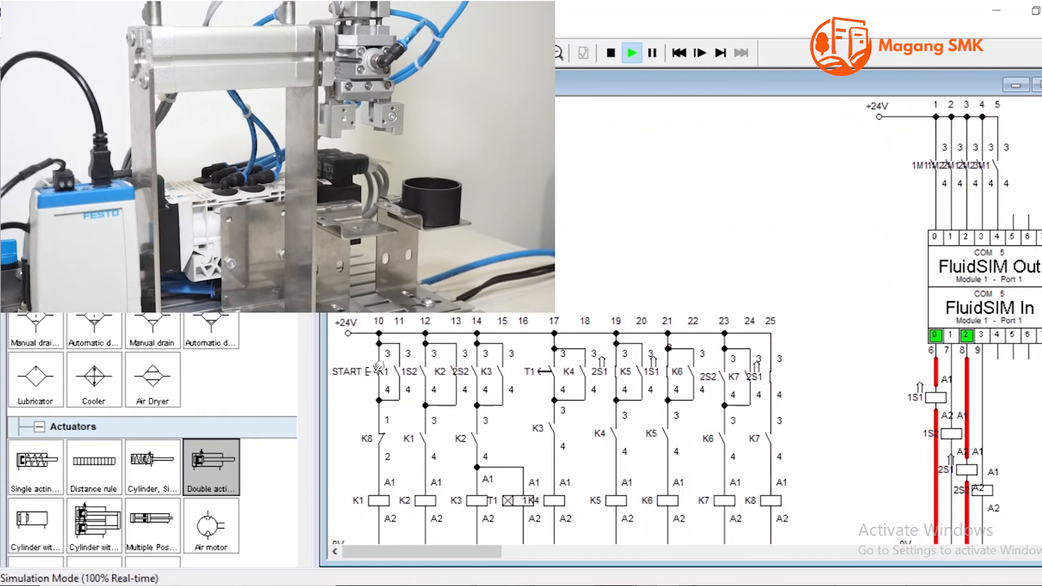
pyautogui.click(378, 369)
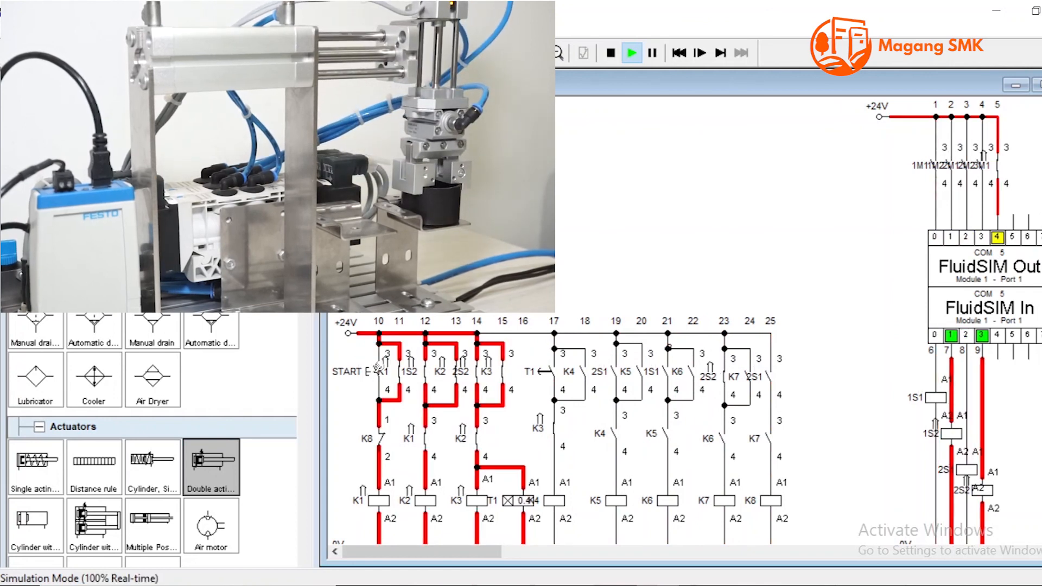